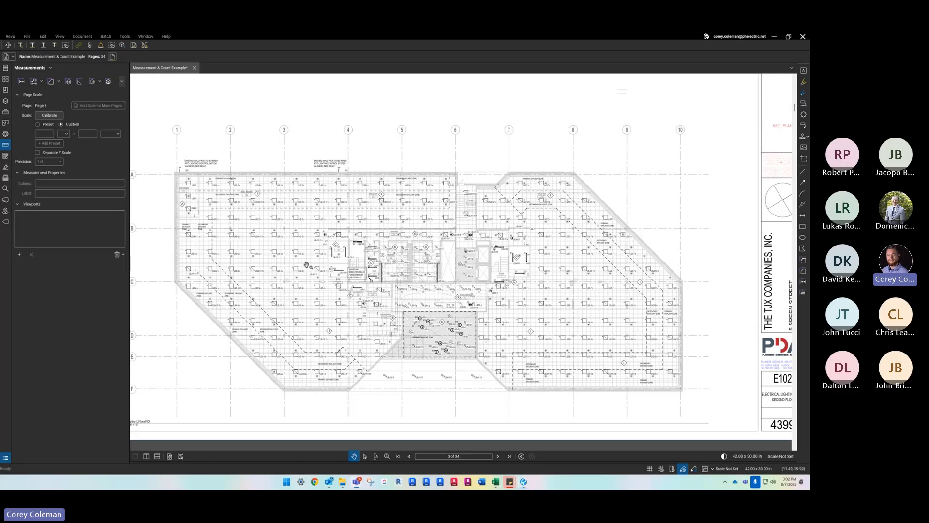
{"action": "left_click_drag", "start_coordinate": [337, 261], "coordinate": [343, 251]}
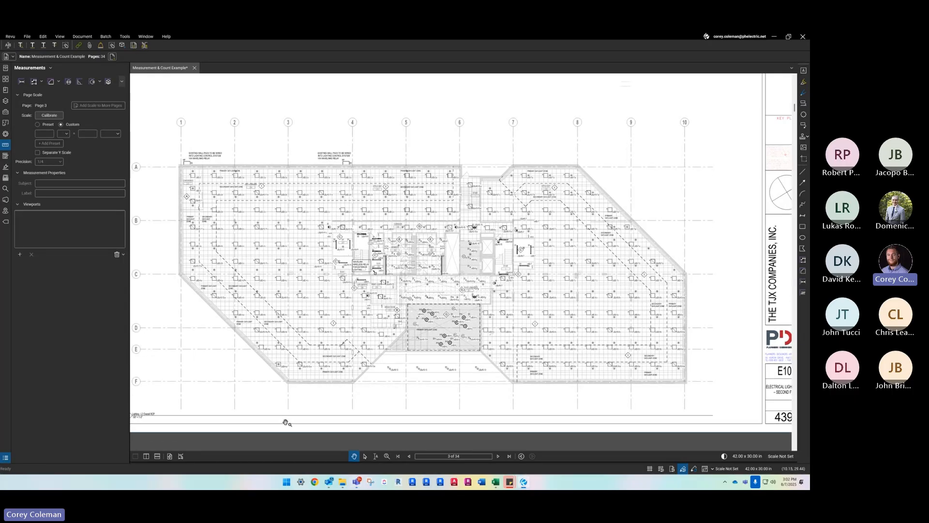
{"action": "left_click_drag", "start_coordinate": [346, 301], "coordinate": [346, 303]}
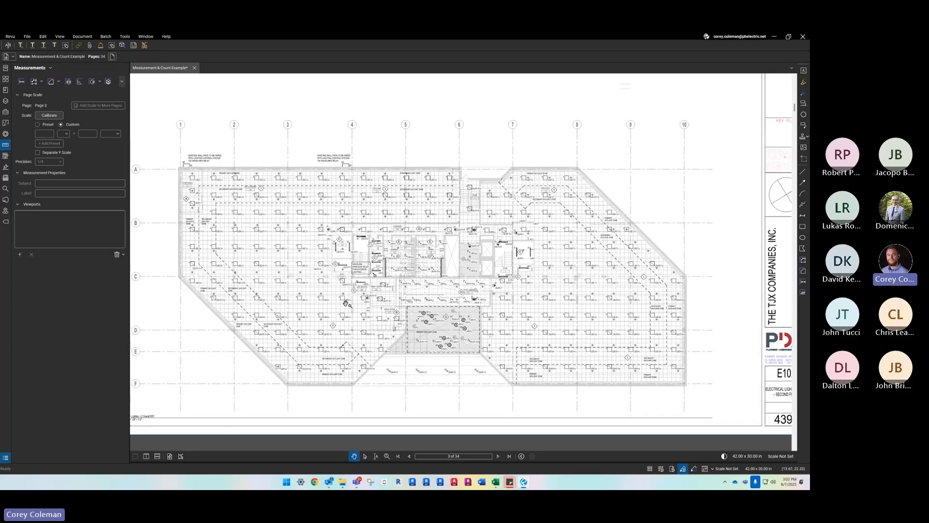
{"action": "scroll", "coordinate": [346, 303], "scroll_direction": "down", "scroll_amount": 1}
{"action": "scroll", "coordinate": [339, 319], "scroll_direction": "up", "scroll_amount": 1}
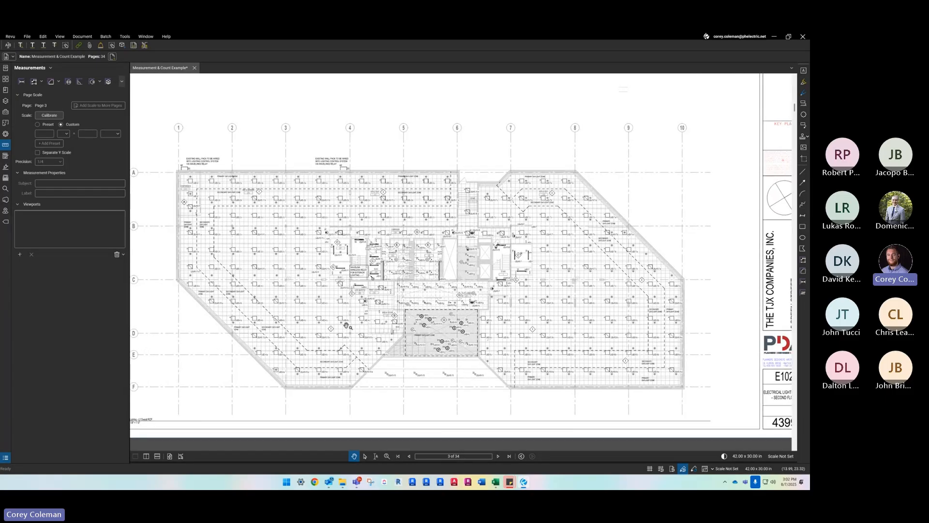
{"action": "left_click_drag", "start_coordinate": [334, 332], "coordinate": [334, 335]}
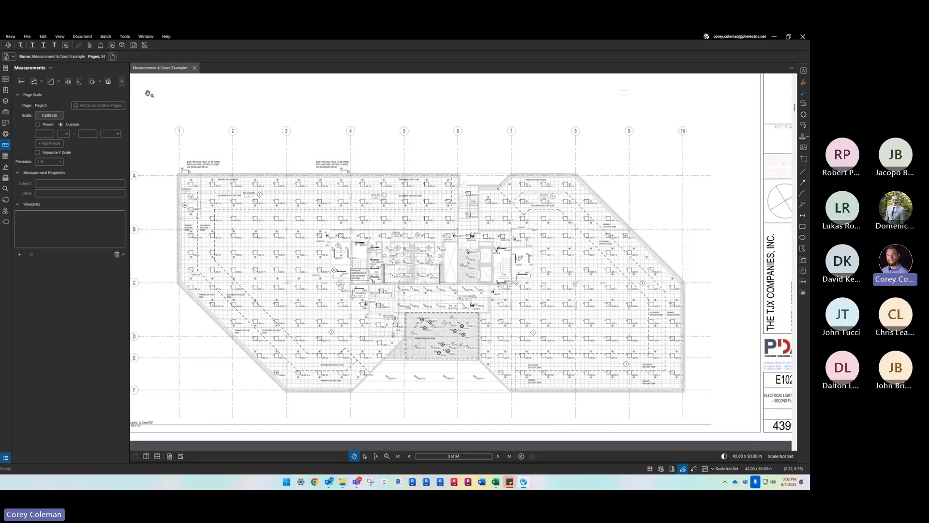
{"action": "scroll", "coordinate": [356, 332], "scroll_direction": "down", "scroll_amount": 3}
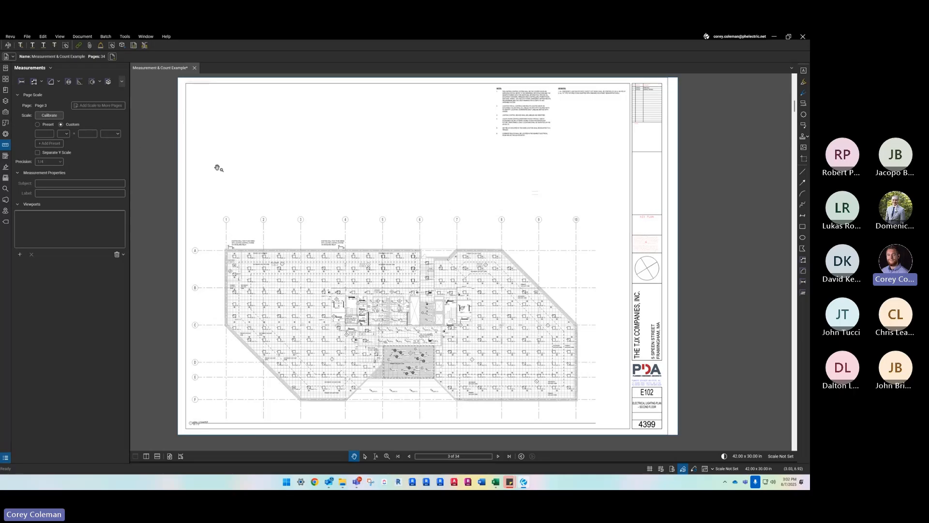
{"action": "left_click", "coordinate": [5, 146]}
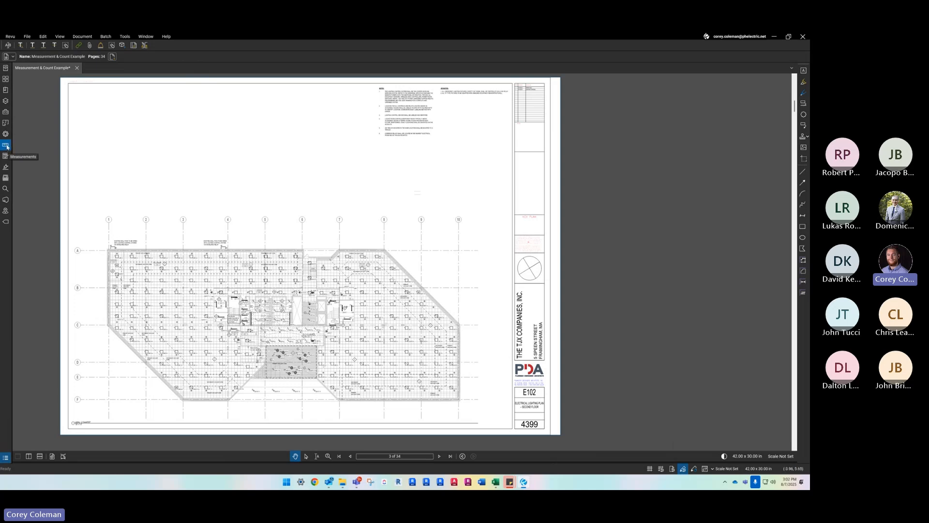
{"action": "left_click", "coordinate": [5, 146]}
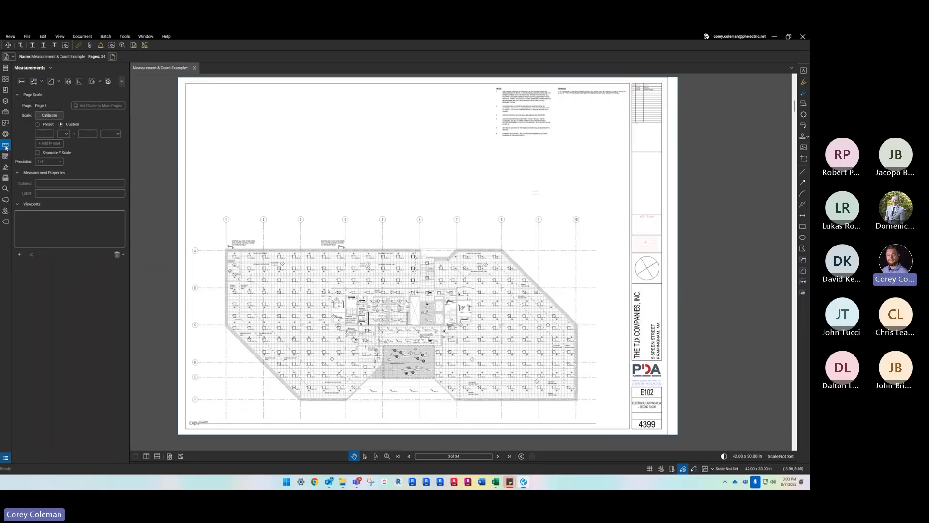
{"action": "left_click", "coordinate": [119, 38]}
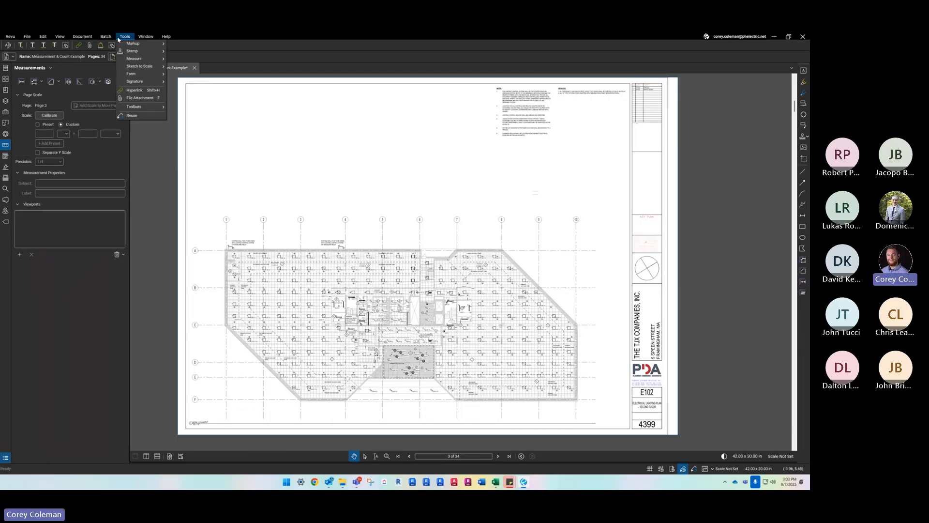
{"action": "mouse_move", "coordinate": [137, 59]}
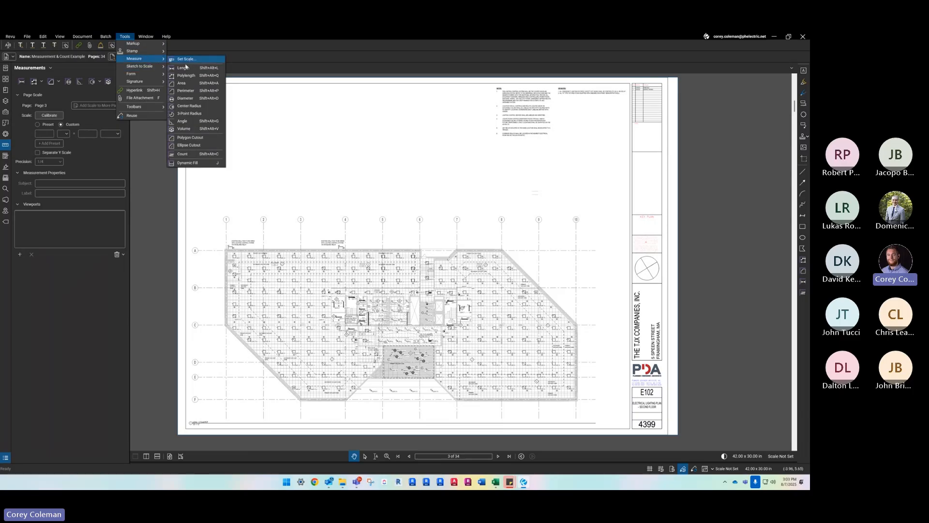
{"action": "right_click", "coordinate": [6, 237]}
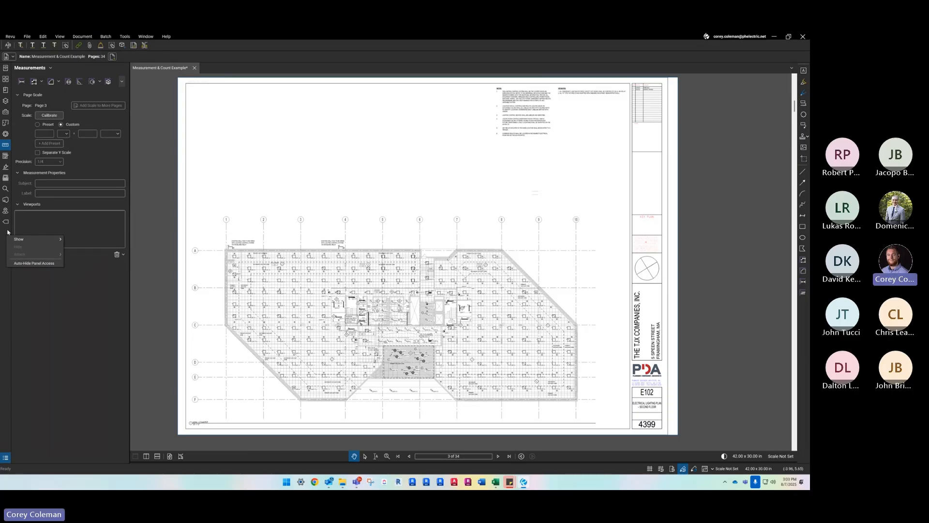
{"action": "mouse_move", "coordinate": [42, 240]}
{"action": "left_click", "coordinate": [5, 231]}
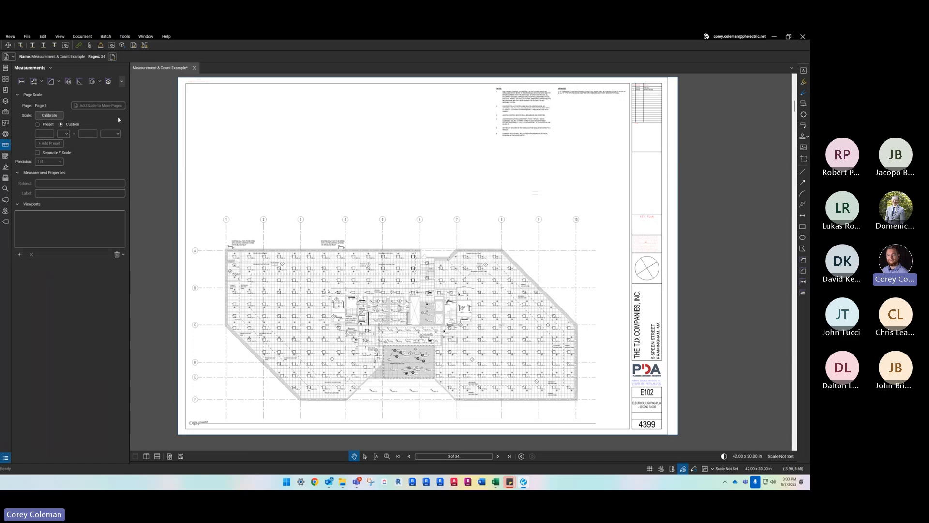
{"action": "scroll", "coordinate": [375, 222], "scroll_direction": "down", "scroll_amount": 1}
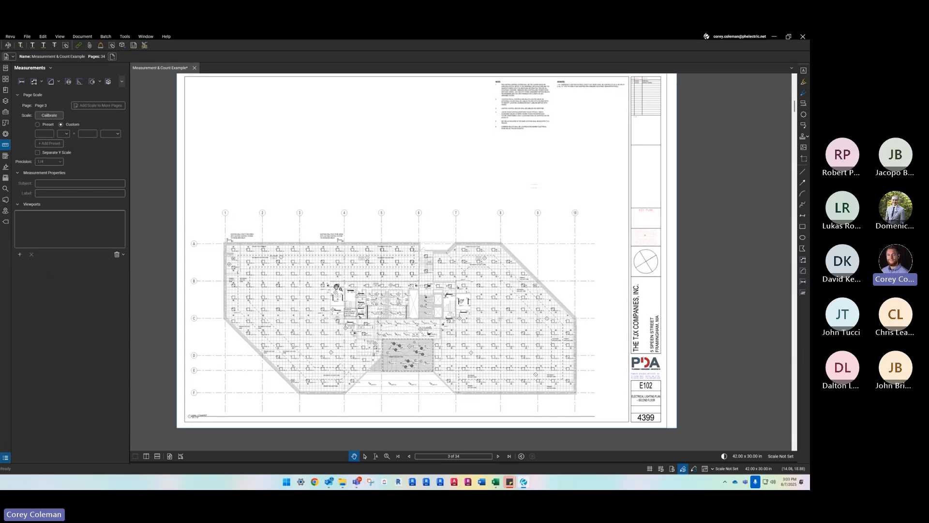
{"action": "left_click_drag", "start_coordinate": [260, 144], "coordinate": [266, 150]}
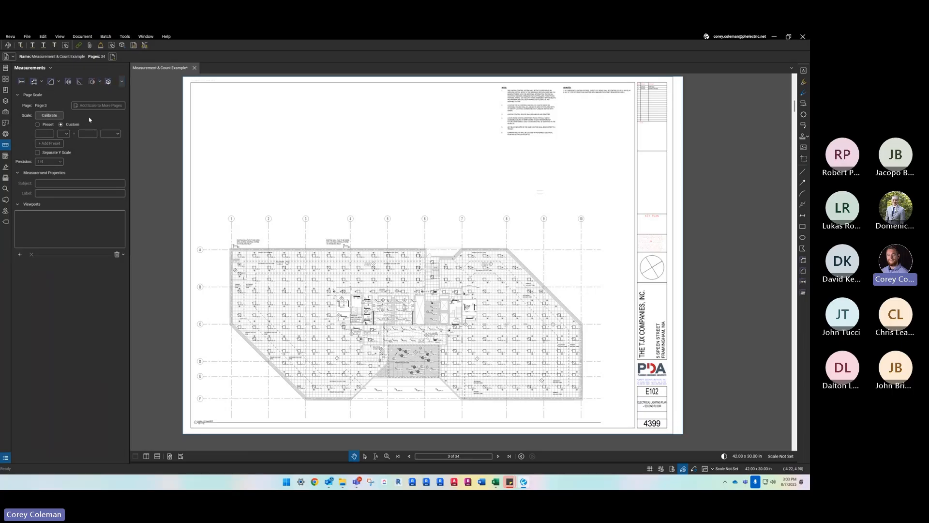
- Go to page 7, the first-floor electrical power plan on sheet E201
{"action": "left_click", "coordinate": [498, 457]}
{"action": "left_click", "coordinate": [498, 457]}
{"action": "left_click", "coordinate": [498, 456]}
{"action": "left_click", "coordinate": [498, 456]}
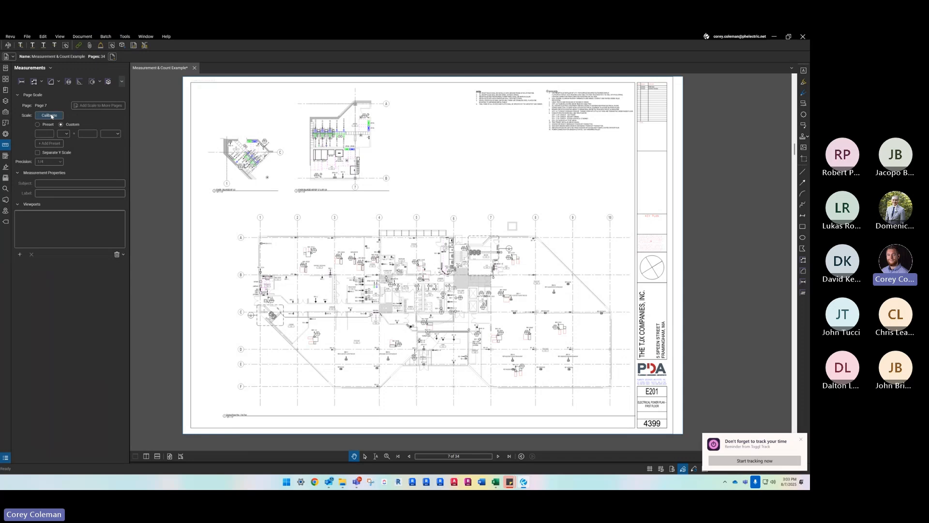
{"action": "left_click_drag", "start_coordinate": [390, 179], "coordinate": [381, 185]}
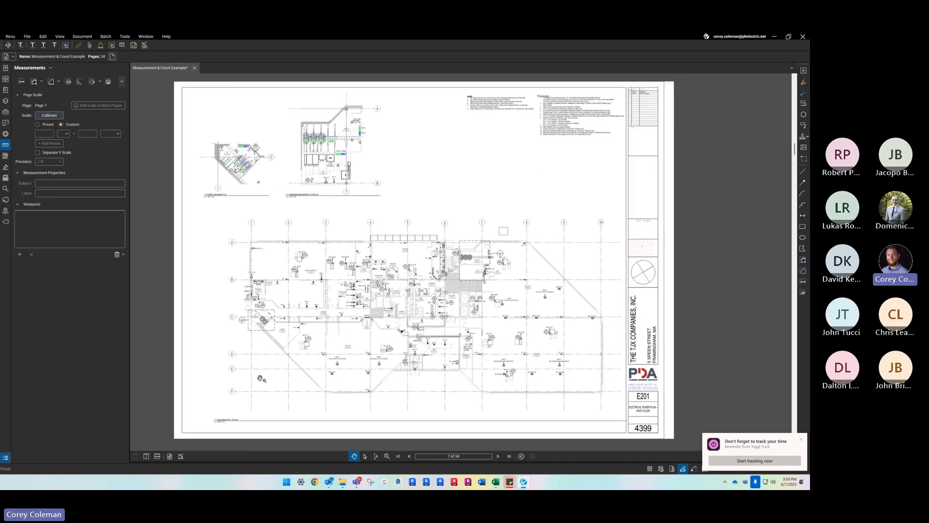
{"action": "scroll", "coordinate": [241, 410], "scroll_direction": "up", "scroll_amount": 5}
{"action": "scroll", "coordinate": [255, 358], "scroll_direction": "down", "scroll_amount": 4}
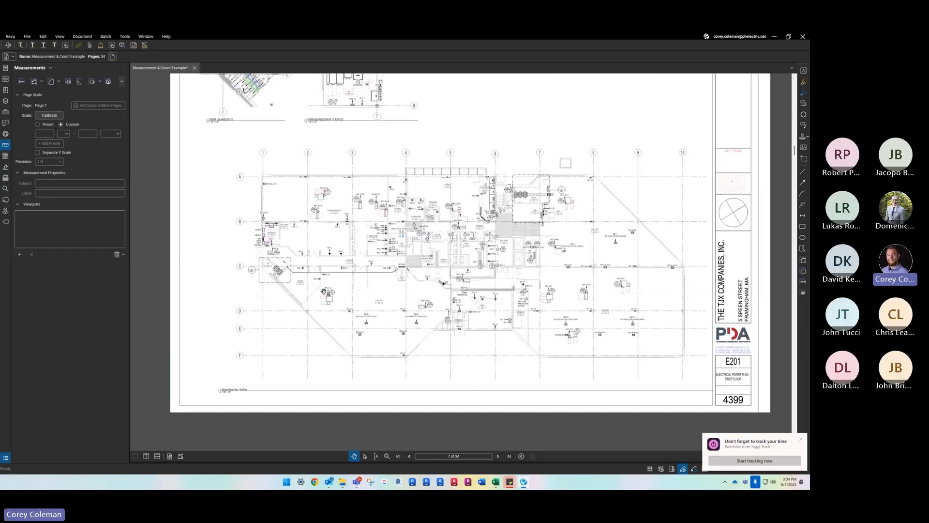
{"action": "scroll", "coordinate": [323, 291], "scroll_direction": "down", "scroll_amount": 3}
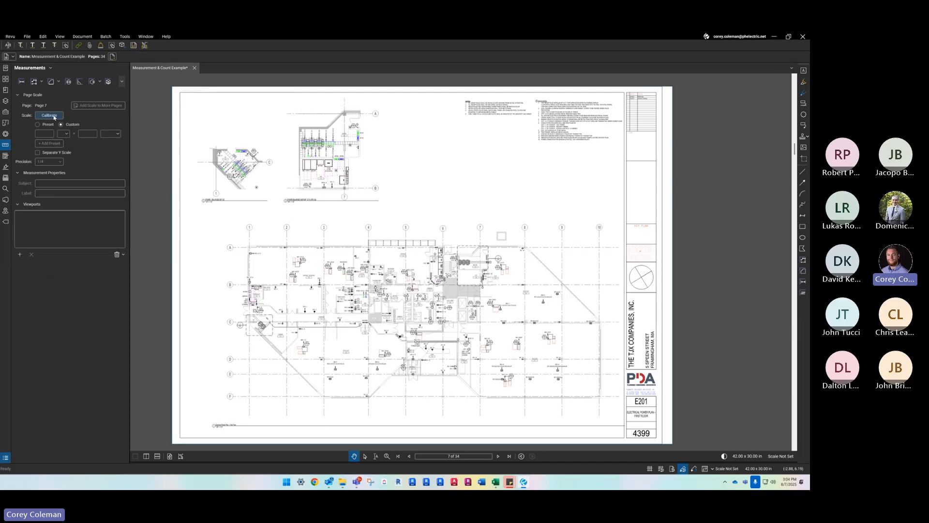
{"action": "left_click", "coordinate": [22, 82]}
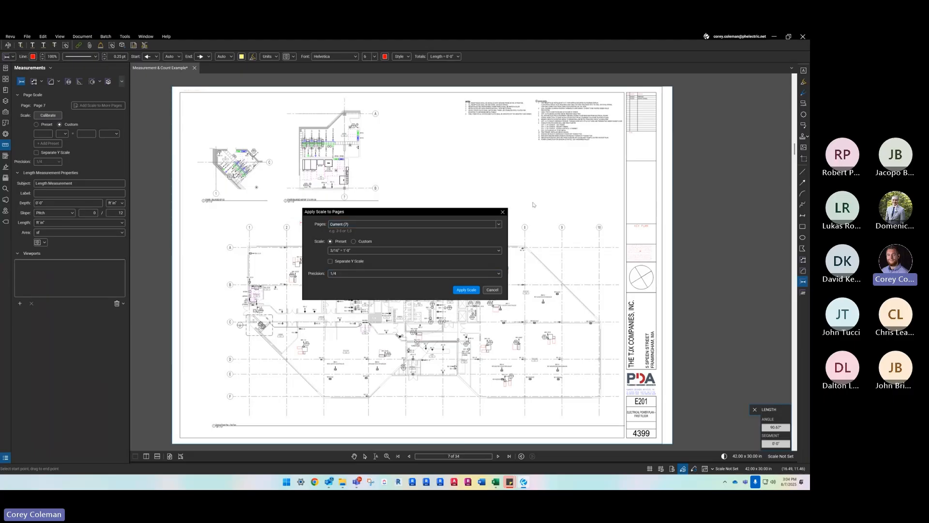
{"action": "left_click", "coordinate": [504, 212]}
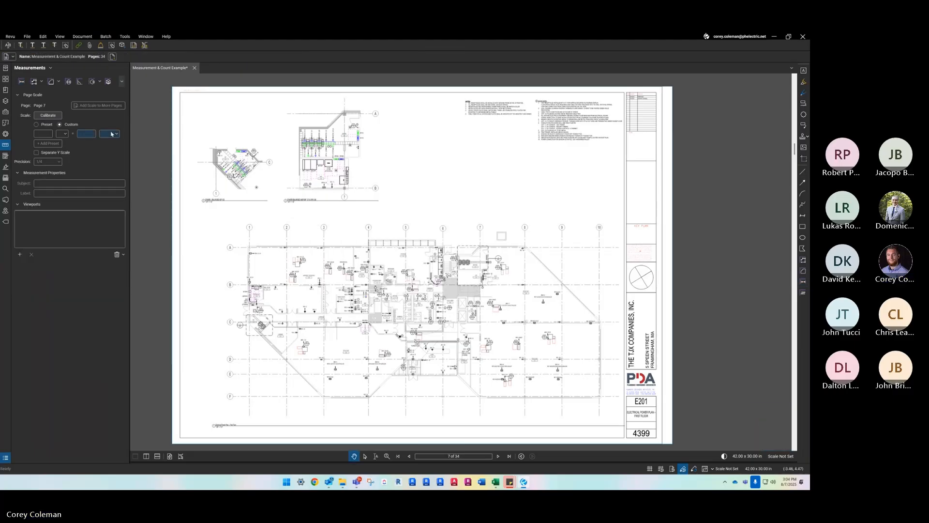
{"action": "left_click", "coordinate": [50, 116]}
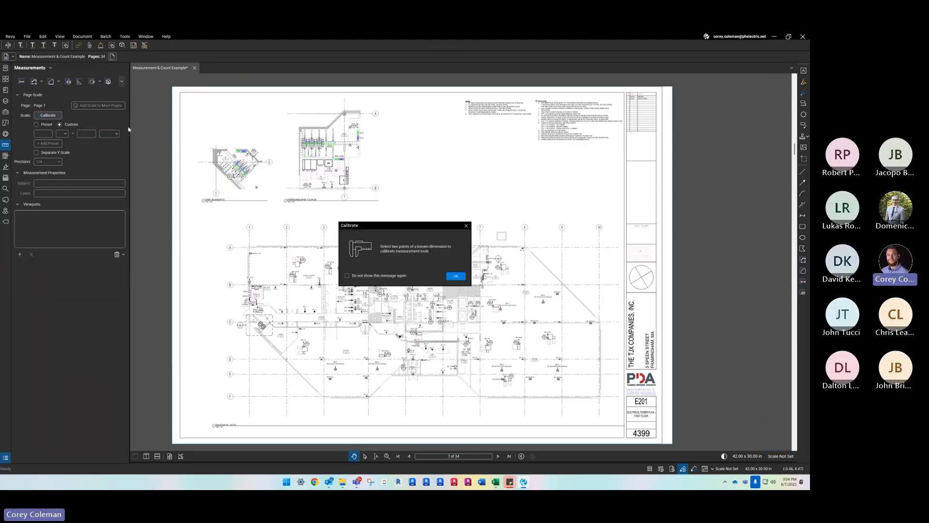
{"action": "left_click", "coordinate": [456, 276]}
{"action": "key", "text": "Escape"}
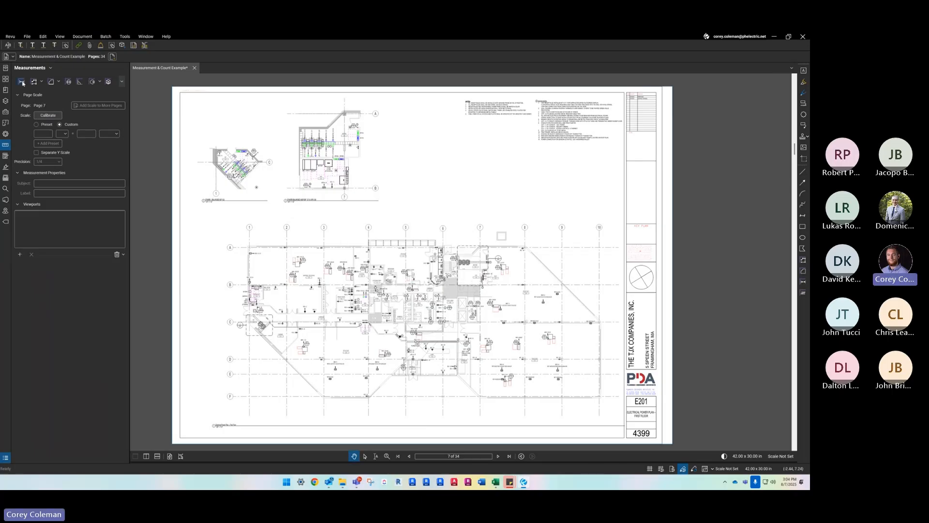
- Draw a short horizontal length measurement just above column gridlines 1 and 2 of the main plan
{"action": "left_click", "coordinate": [22, 82]}
{"action": "left_click_drag", "start_coordinate": [237, 213], "coordinate": [289, 213]}
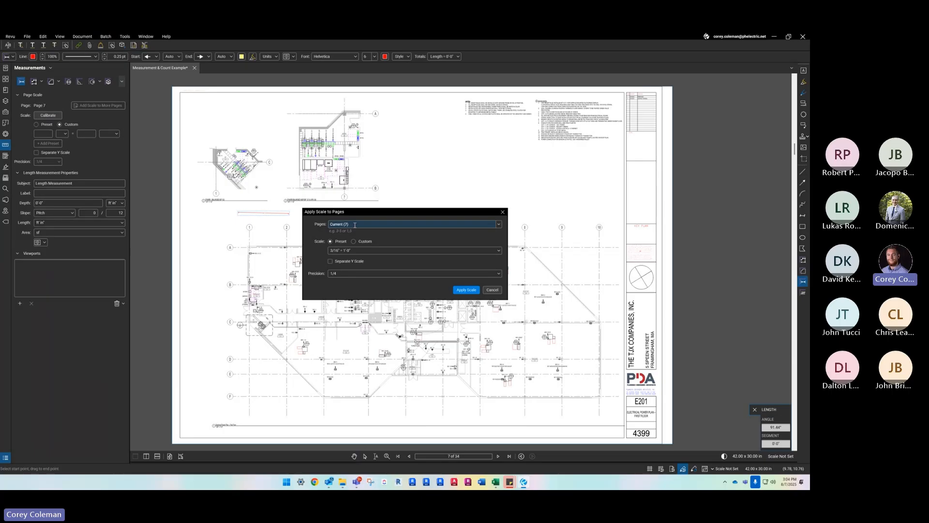
- Try the All Pages and Custom Range options for the pages the scale applies to
{"action": "left_click", "coordinate": [471, 222]}
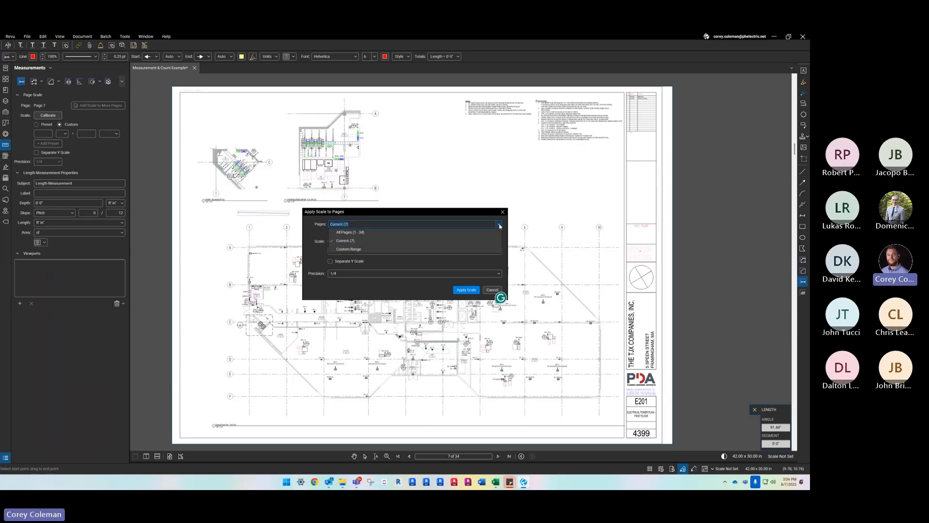
{"action": "left_click", "coordinate": [474, 221]}
{"action": "left_click", "coordinate": [498, 224]}
{"action": "left_click", "coordinate": [489, 232]}
{"action": "left_click", "coordinate": [484, 225]}
{"action": "left_click", "coordinate": [477, 248]}
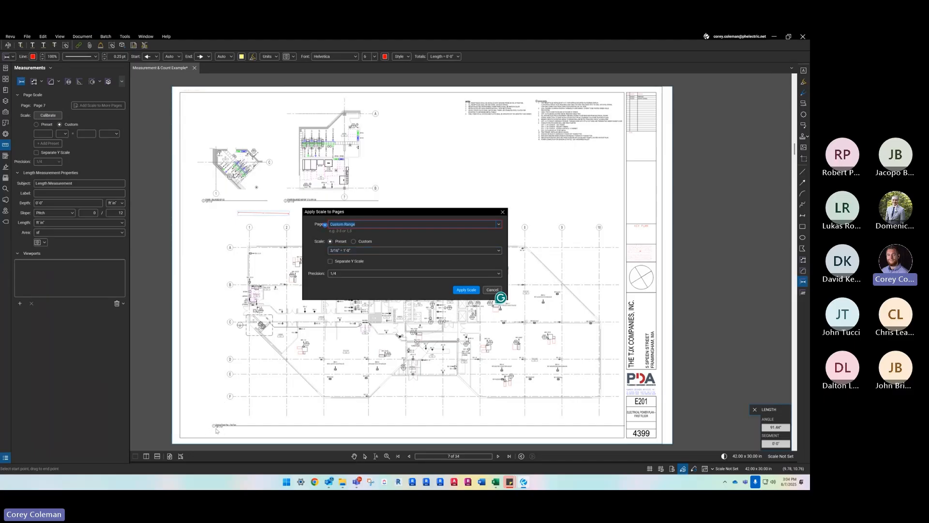
- Choose the preset scale 1/8" = 1'-0" for the pages
{"action": "left_click", "coordinate": [385, 250]}
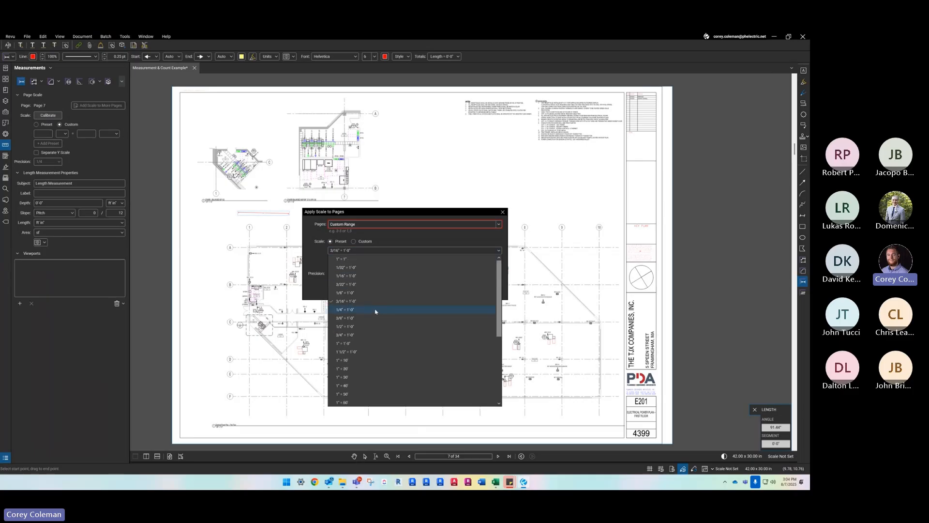
{"action": "scroll", "coordinate": [369, 305], "scroll_direction": "down", "scroll_amount": 2}
{"action": "scroll", "coordinate": [367, 314], "scroll_direction": "up", "scroll_amount": 3}
{"action": "left_click", "coordinate": [368, 293]}
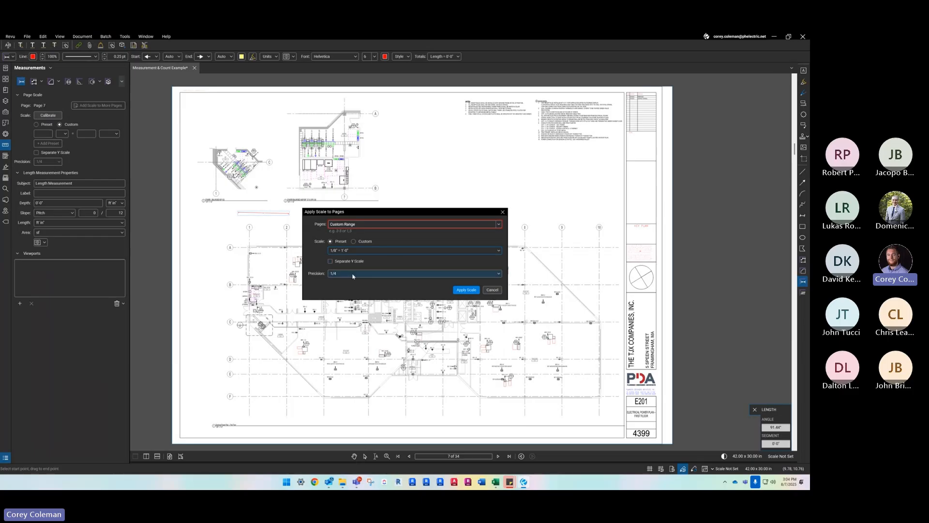
- Set the scale precision to 1, keeping a single scale for both the X and Y directions
{"action": "left_click", "coordinate": [353, 274]}
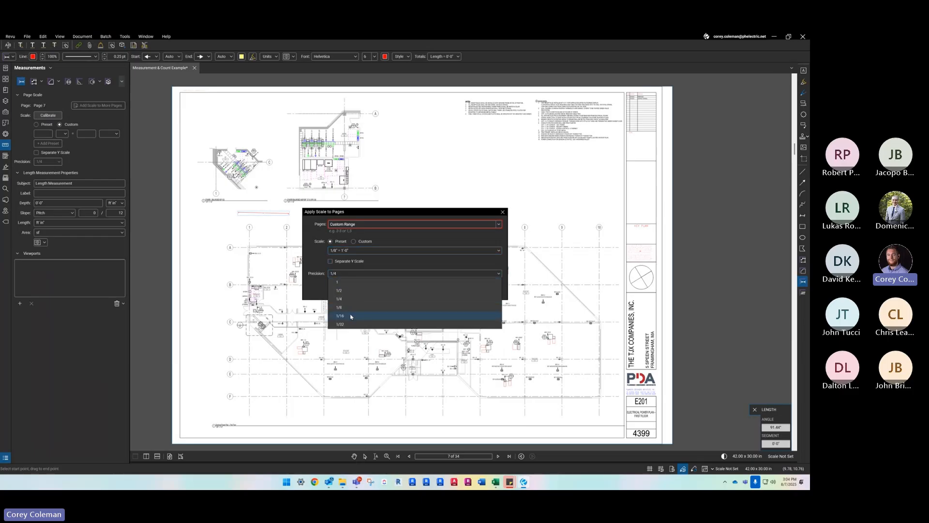
{"action": "left_click", "coordinate": [351, 283]}
{"action": "left_click", "coordinate": [368, 274]}
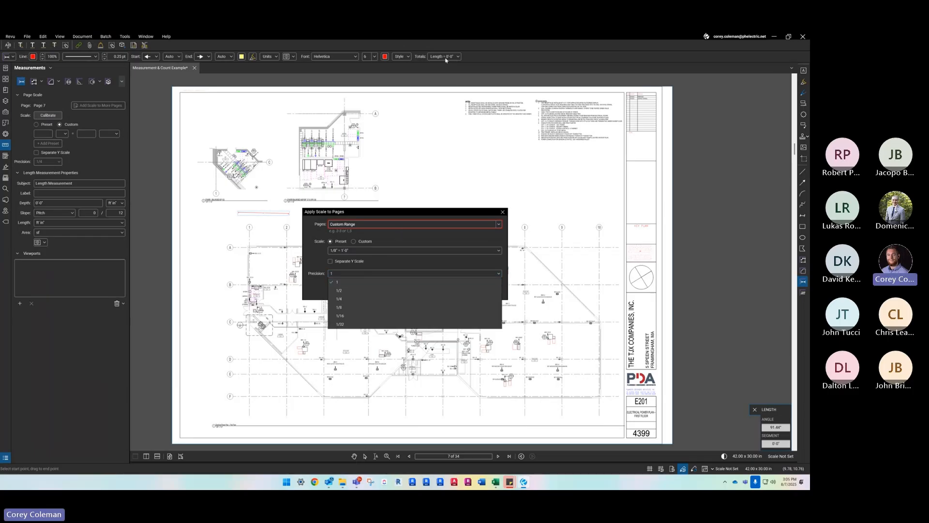
{"action": "left_click", "coordinate": [367, 324]}
{"action": "left_click", "coordinate": [353, 274]}
{"action": "left_click", "coordinate": [357, 283]}
{"action": "left_click", "coordinate": [395, 260]}
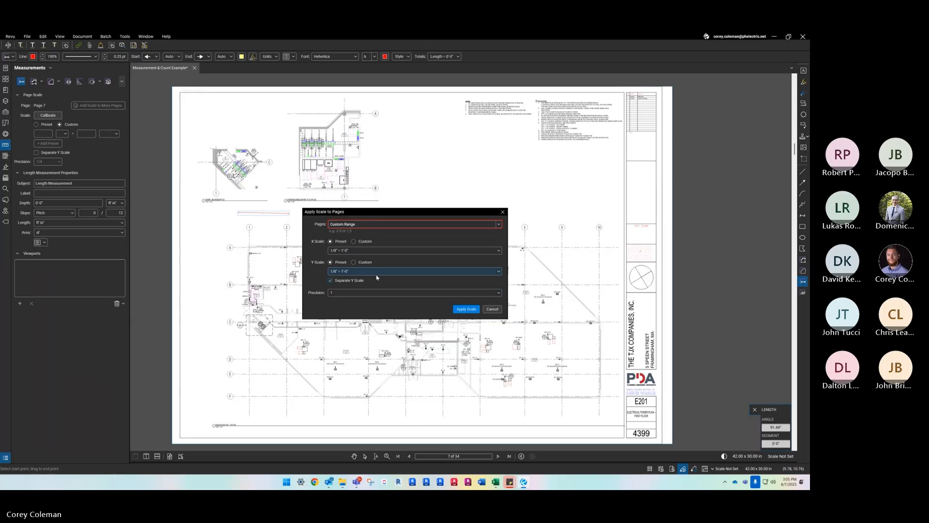
{"action": "left_click", "coordinate": [345, 281]}
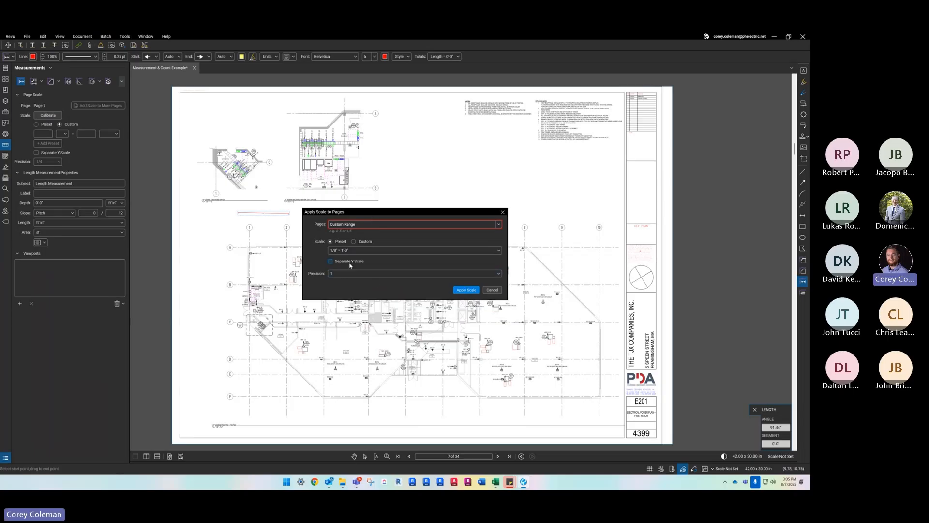
- Limit the scale to the current page (7) and apply it
{"action": "left_click", "coordinate": [467, 289]}
{"action": "left_click", "coordinate": [456, 277]}
{"action": "left_click", "coordinate": [415, 224]}
{"action": "left_click", "coordinate": [416, 241]}
{"action": "left_click", "coordinate": [466, 289]}
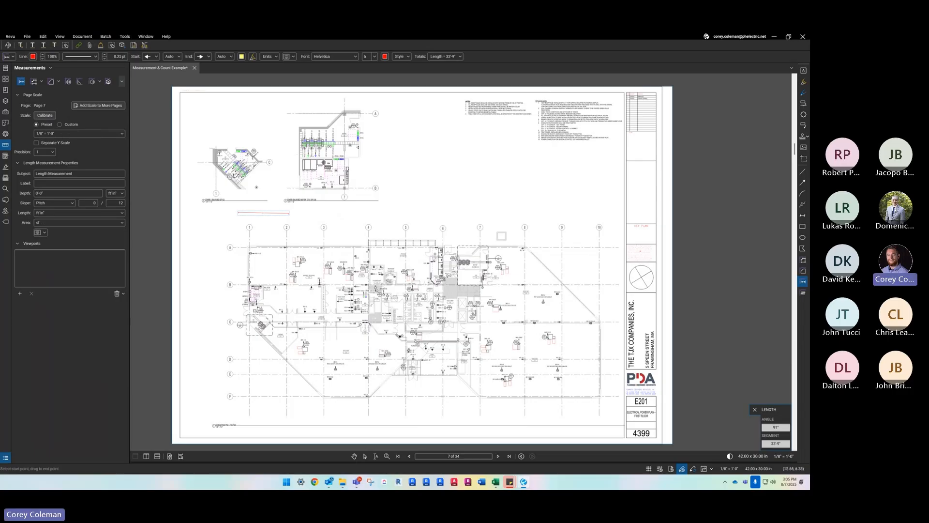
- Delete the red length measurement between the enlarged plans and the main floor plan
{"action": "scroll", "coordinate": [316, 156], "scroll_direction": "up", "scroll_amount": 4}
{"action": "left_click_drag", "start_coordinate": [315, 155], "coordinate": [356, 189]}
{"action": "key", "text": "Escape"}
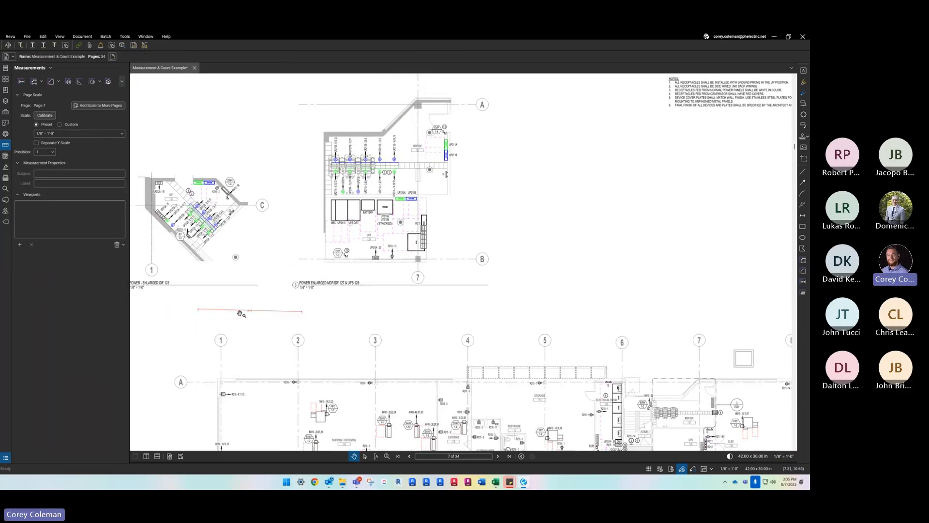
{"action": "key", "text": "Delete"}
- Examine the scale notes under the enlarged IDF 123 and MDF/IDF 127 & UPS 128 plans, compared with the main plan
{"action": "left_click_drag", "start_coordinate": [139, 236], "coordinate": [228, 243]}
{"action": "scroll", "coordinate": [457, 245], "scroll_direction": "up", "scroll_amount": 4}
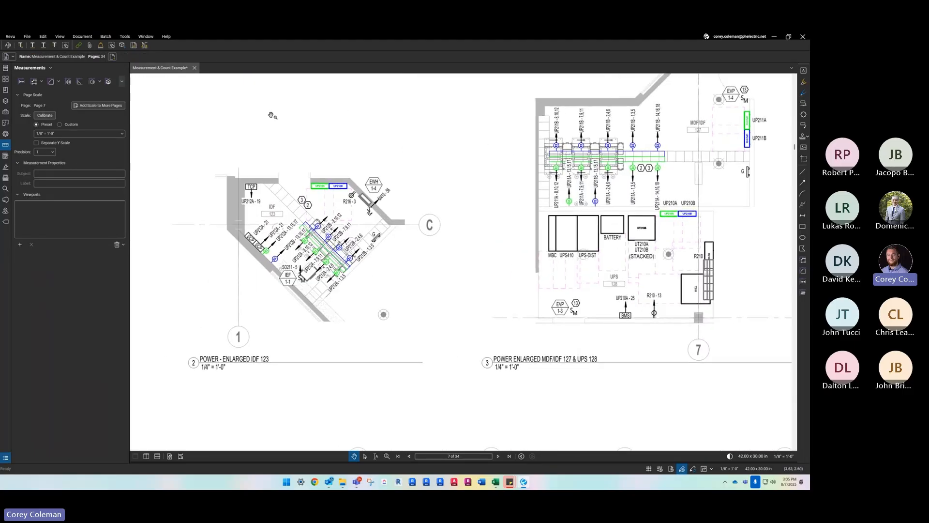
{"action": "scroll", "coordinate": [248, 196], "scroll_direction": "down", "scroll_amount": 3}
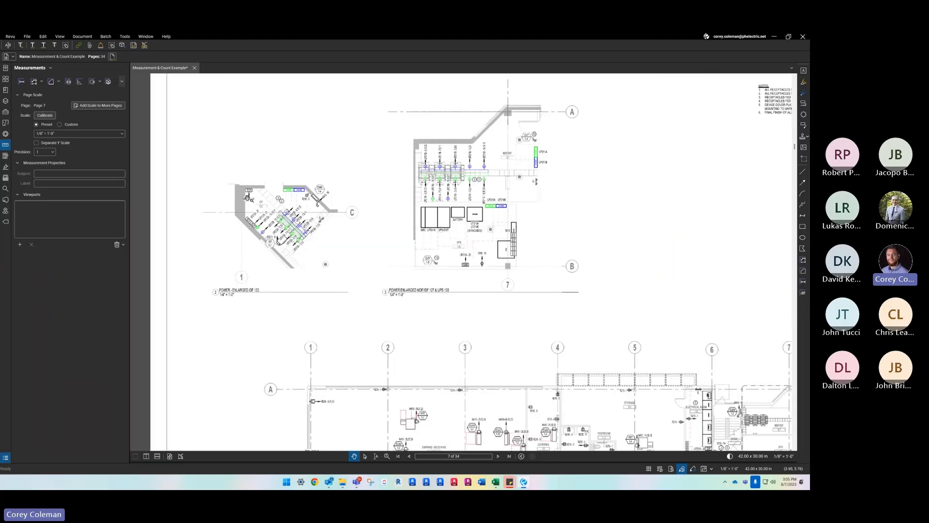
{"action": "left_click_drag", "start_coordinate": [337, 342], "coordinate": [292, 218]}
{"action": "scroll", "coordinate": [293, 218], "scroll_direction": "down", "scroll_amount": 2}
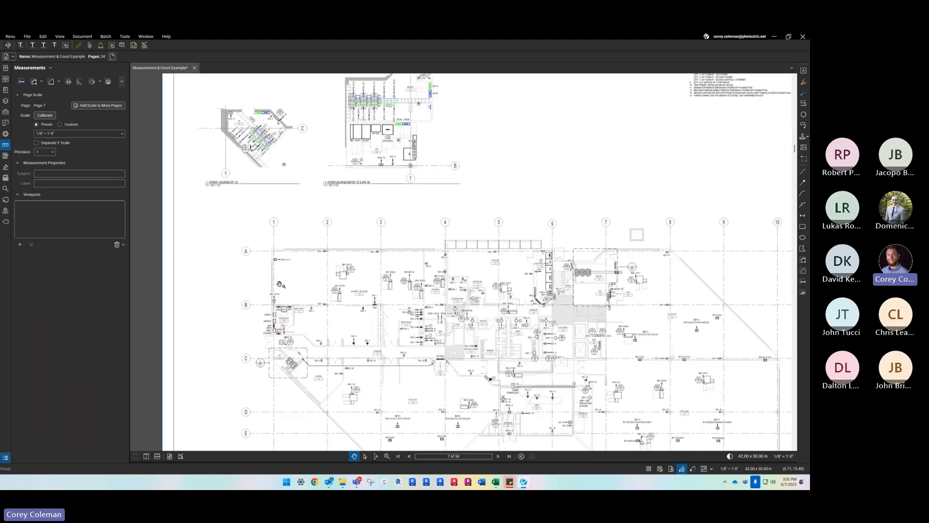
- Start a new viewport on page 7 and outline the enlarged IDF 123 plan as its region
{"action": "scroll", "coordinate": [278, 226], "scroll_direction": "down", "scroll_amount": 3}
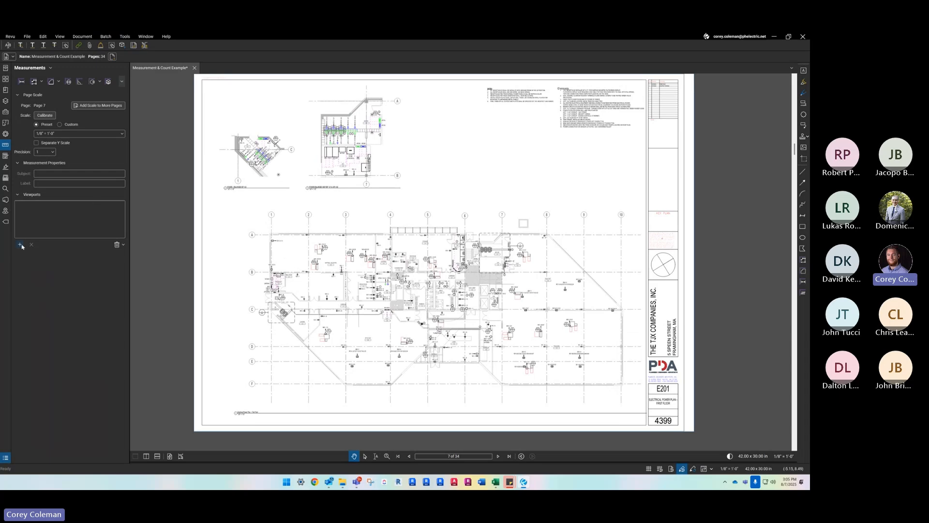
{"action": "left_click", "coordinate": [20, 245]}
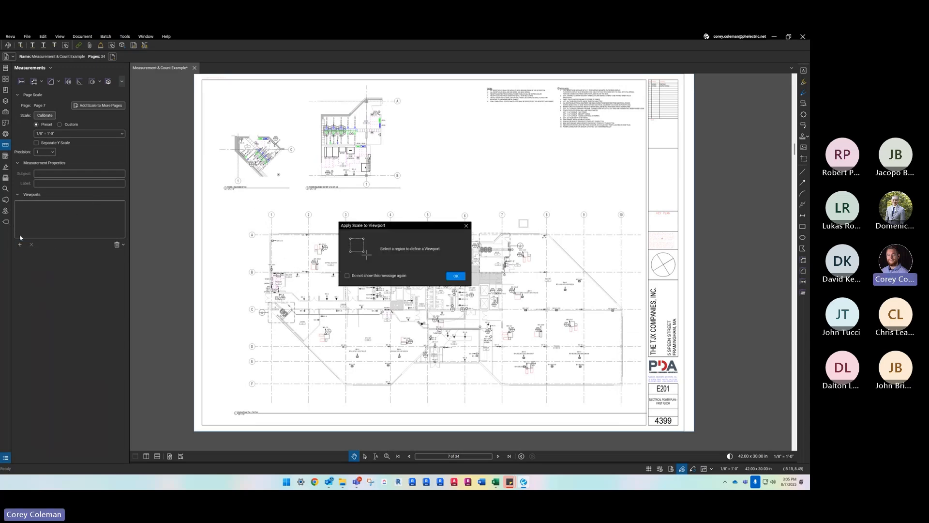
{"action": "left_click", "coordinate": [455, 276]}
{"action": "scroll", "coordinate": [240, 148], "scroll_direction": "up", "scroll_amount": 3}
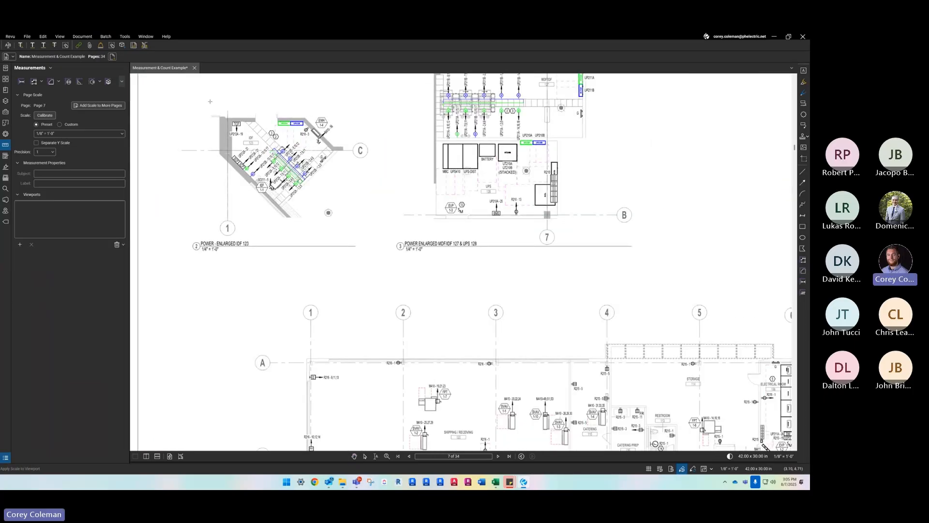
{"action": "left_click_drag", "start_coordinate": [229, 135], "coordinate": [376, 229]}
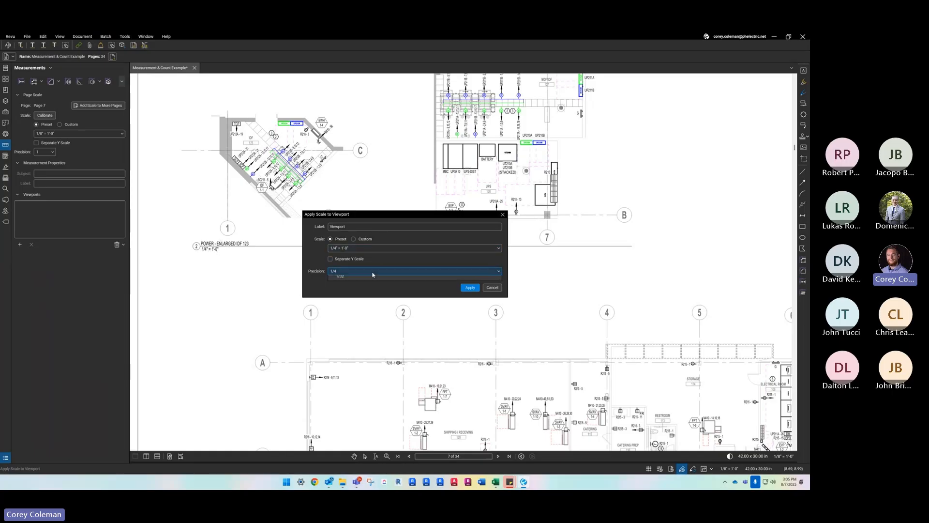
- Label the viewport "Power-Enlarged IDF 123" and apply the preset scale 1/4" = 1'-0" with 1/4 precision
{"action": "left_click", "coordinate": [373, 271]}
{"action": "left_click", "coordinate": [374, 272]}
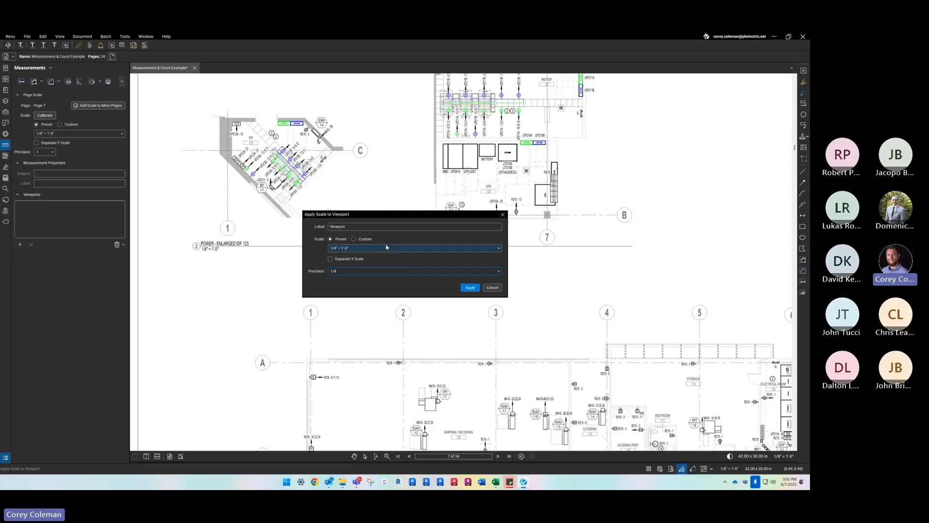
{"action": "double_click", "coordinate": [428, 224]}
{"action": "type", "text": "Power-En"}
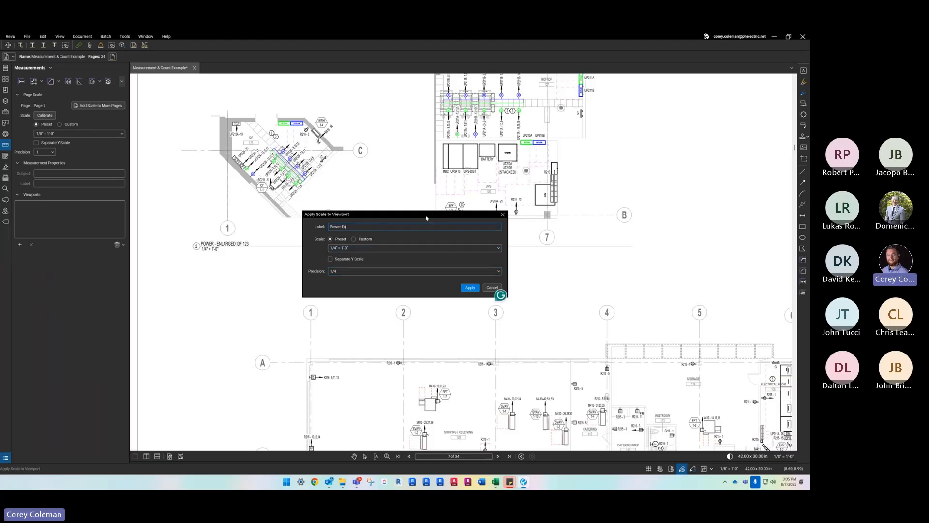
{"action": "type", "text": "larged IDF 123"}
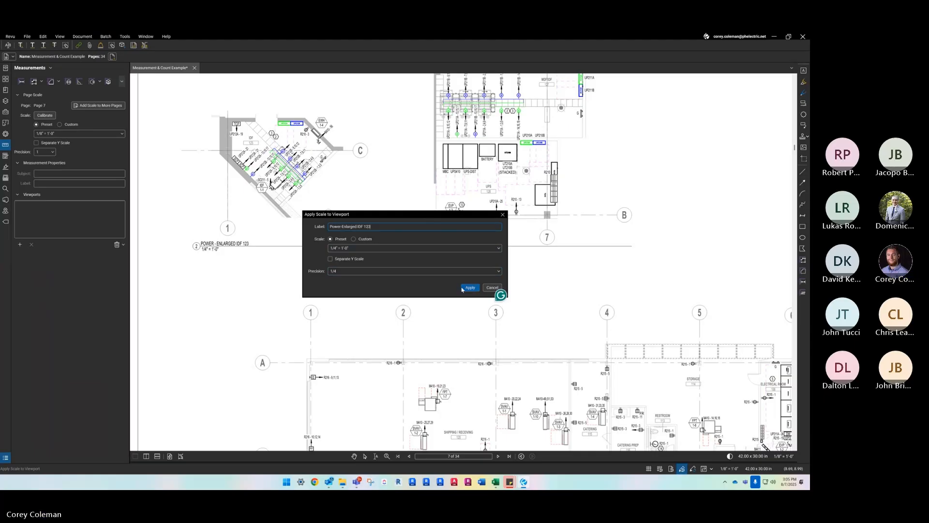
{"action": "left_click", "coordinate": [471, 288]}
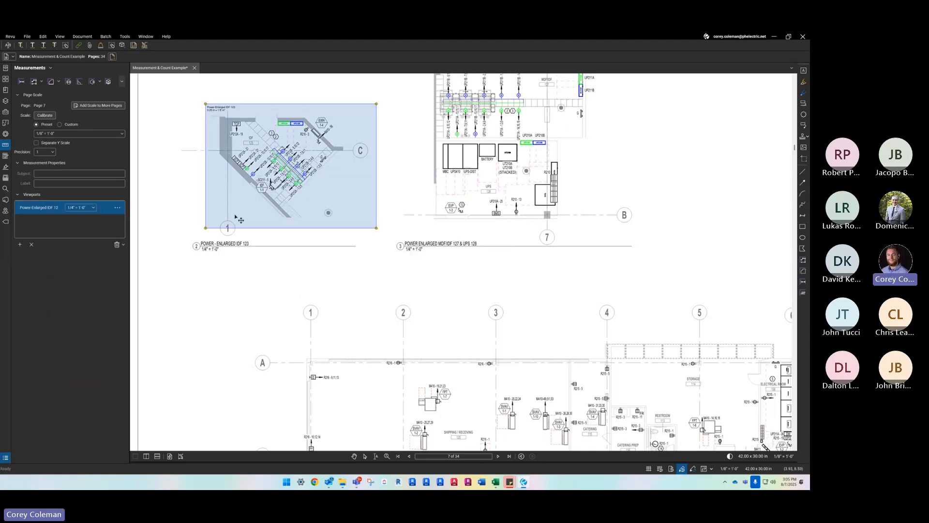
{"action": "left_click", "coordinate": [305, 464]}
{"action": "left_click_drag", "start_coordinate": [362, 268], "coordinate": [309, 330]}
{"action": "left_click", "coordinate": [322, 305]}
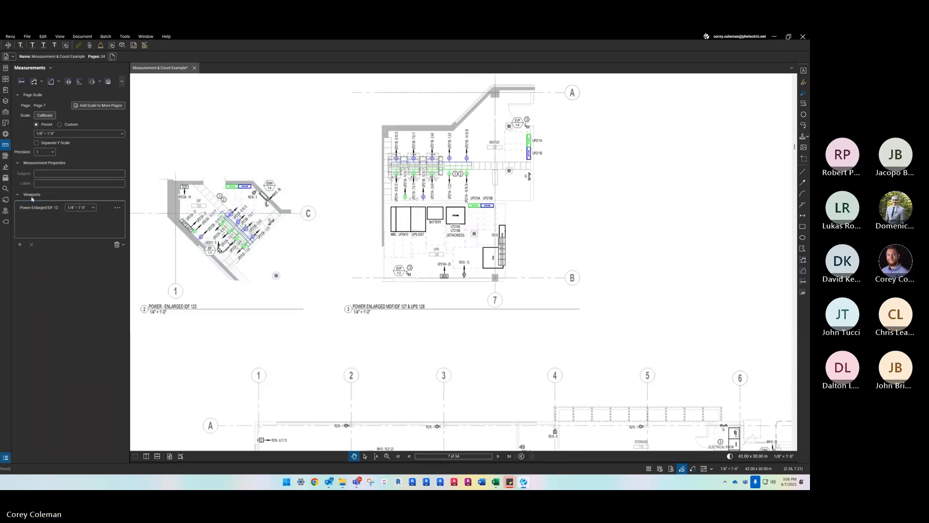
{"action": "left_click", "coordinate": [21, 244]}
{"action": "left_click", "coordinate": [456, 276]}
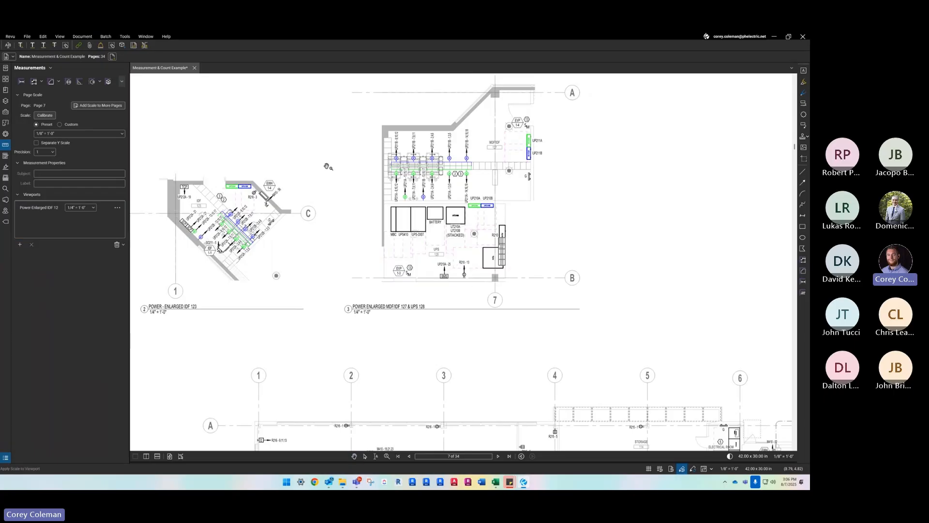
{"action": "scroll", "coordinate": [356, 148], "scroll_direction": "down", "scroll_amount": 1}
{"action": "scroll", "coordinate": [358, 148], "scroll_direction": "down", "scroll_amount": 3}
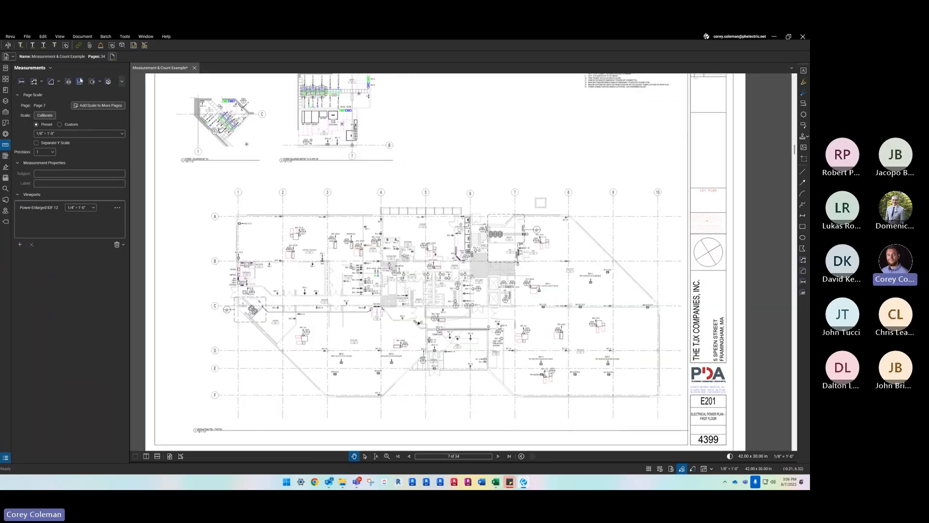
{"action": "left_click_drag", "start_coordinate": [170, 127], "coordinate": [183, 140]}
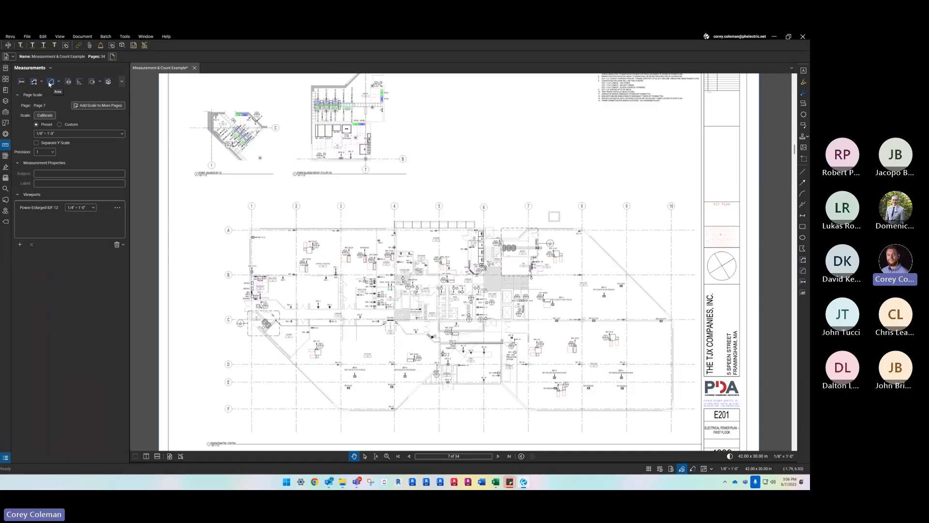
{"action": "left_click", "coordinate": [123, 82]}
{"action": "left_click", "coordinate": [60, 94]}
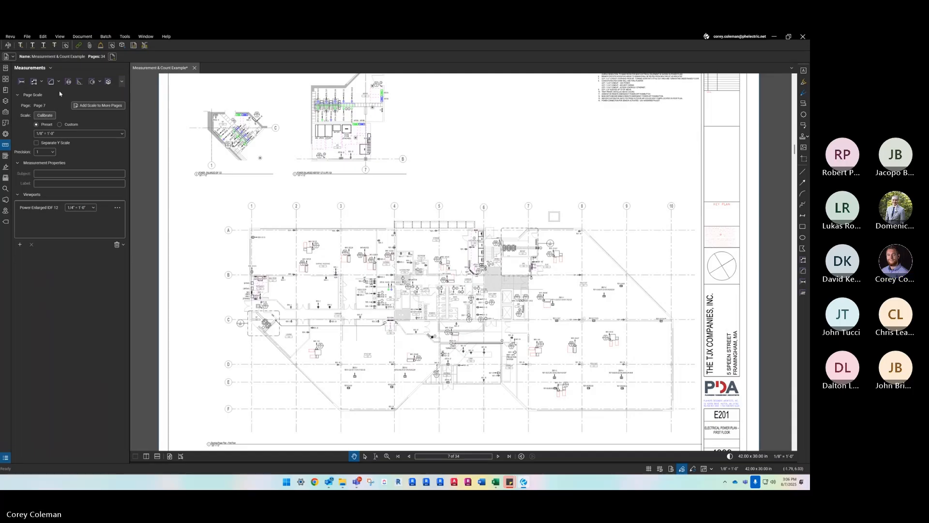
- Add a horizontal length measurement in IDF 123 from panel UP212A's near edge to the wall beside TCP
{"action": "left_click", "coordinate": [21, 82]}
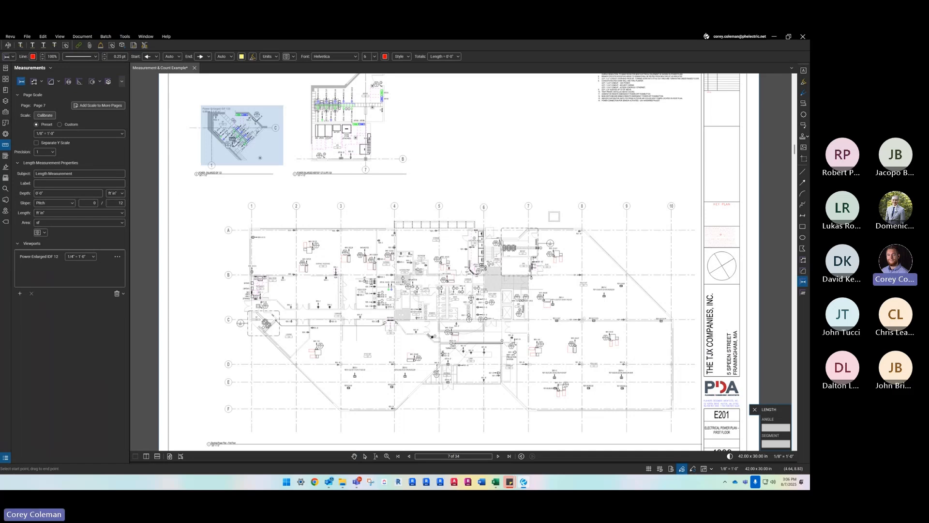
{"action": "scroll", "coordinate": [242, 116], "scroll_direction": "up", "scroll_amount": 8}
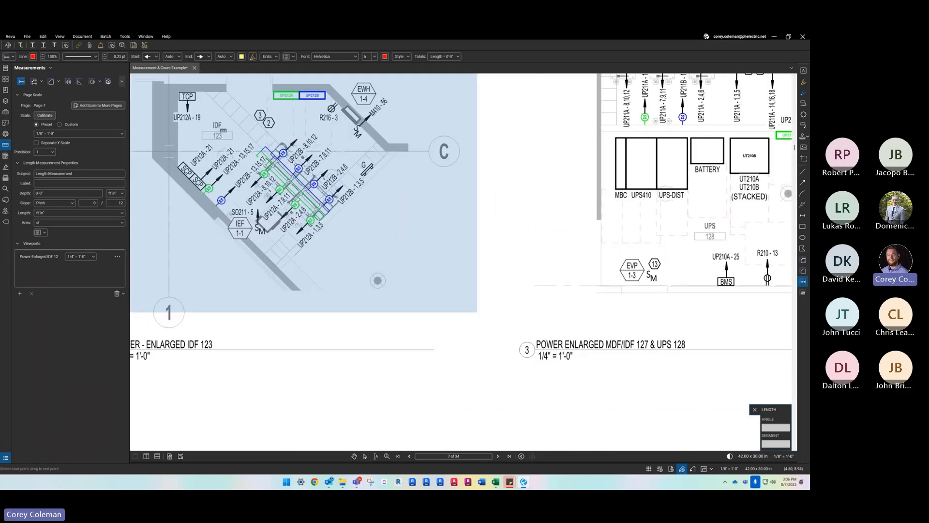
{"action": "scroll", "coordinate": [368, 183], "scroll_direction": "down", "scroll_amount": 2}
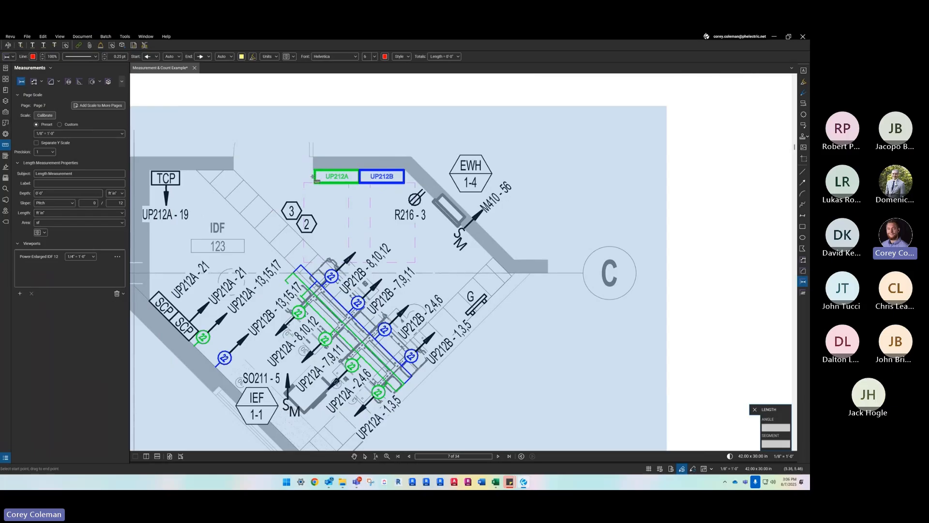
{"action": "left_click_drag", "start_coordinate": [314, 177], "coordinate": [149, 176]}
{"action": "left_click", "coordinate": [150, 176]}
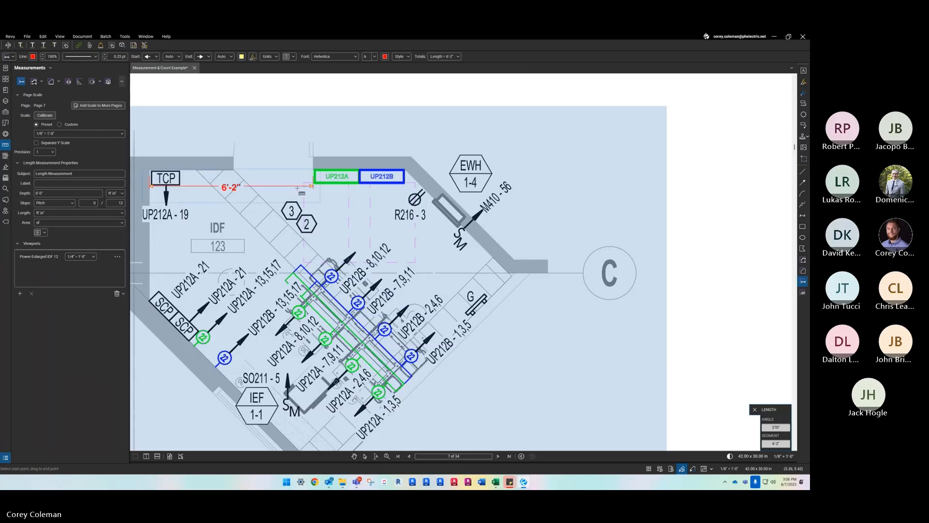
{"action": "left_click", "coordinate": [297, 187]}
- Add a vertical length measurement through IDF 123 from the upper wall down to the lower diagonal wall
{"action": "scroll", "coordinate": [299, 187], "scroll_direction": "down", "scroll_amount": 4}
{"action": "scroll", "coordinate": [272, 187], "scroll_direction": "up", "scroll_amount": 3}
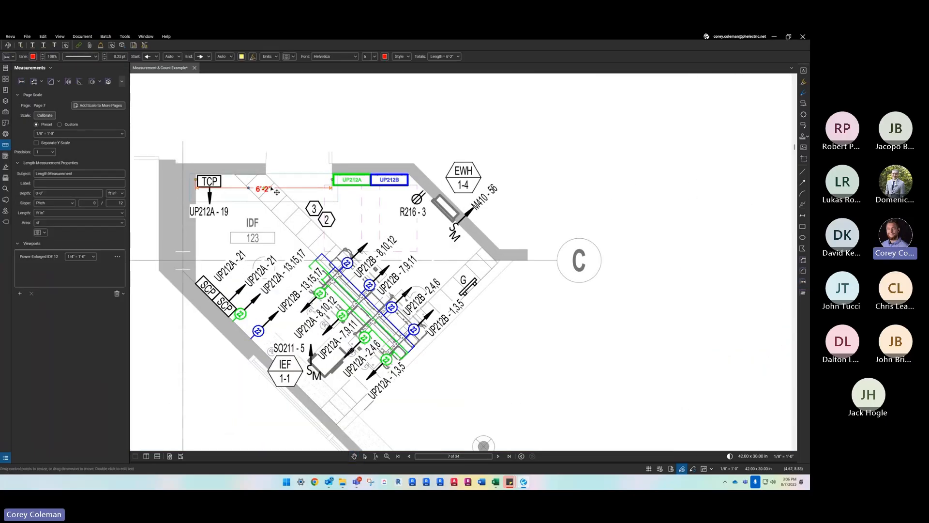
{"action": "scroll", "coordinate": [309, 179], "scroll_direction": "down", "scroll_amount": 2}
{"action": "scroll", "coordinate": [320, 204], "scroll_direction": "up", "scroll_amount": 2}
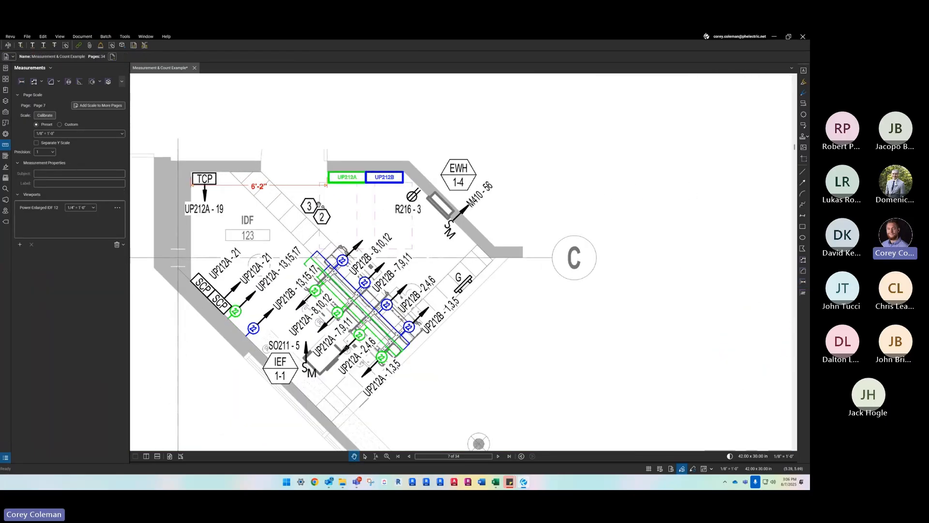
{"action": "left_click", "coordinate": [22, 82]}
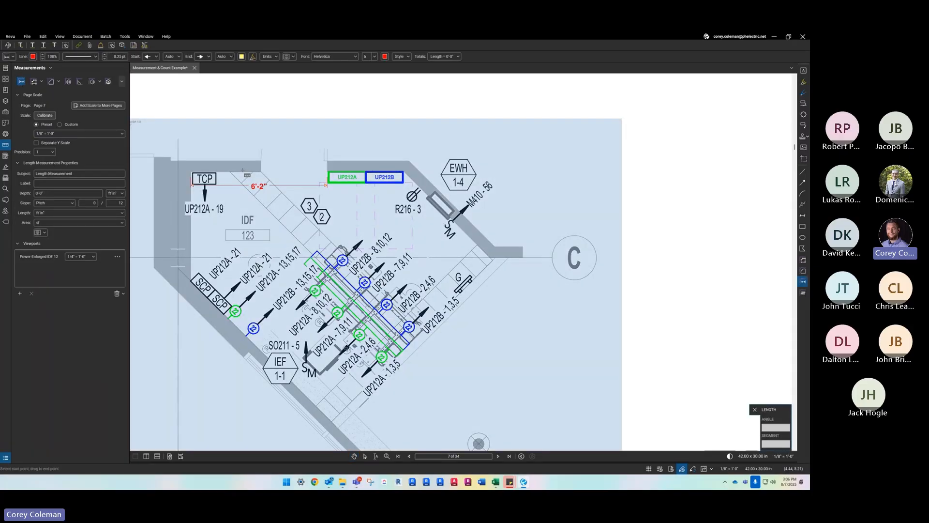
{"action": "left_click", "coordinate": [244, 174]}
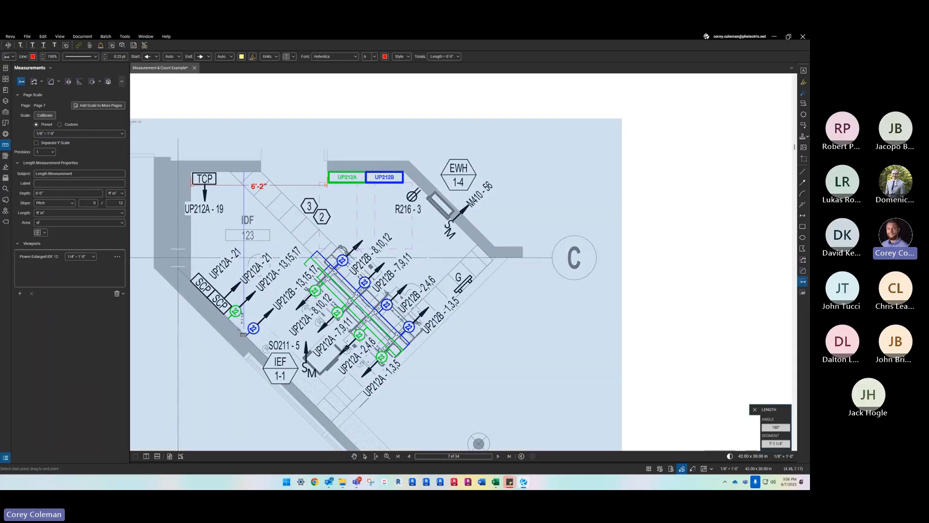
{"action": "left_click", "coordinate": [245, 335]}
{"action": "key", "text": "Escape"}
{"action": "scroll", "coordinate": [241, 224], "scroll_direction": "down", "scroll_amount": 3}
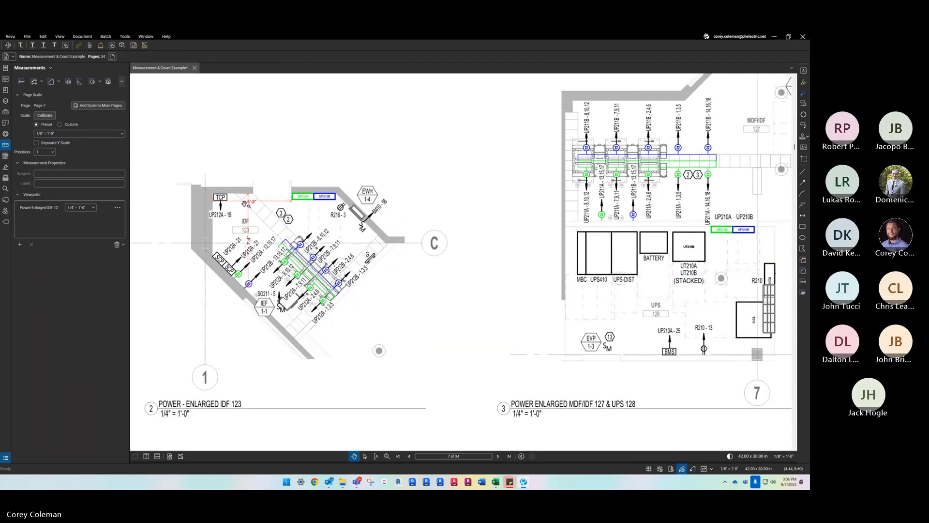
- Add an angle measurement between the wall behind panels UP212A and UP212B and the adjoining diagonal wall near EWH
{"action": "scroll", "coordinate": [240, 215], "scroll_direction": "up", "scroll_amount": 1}
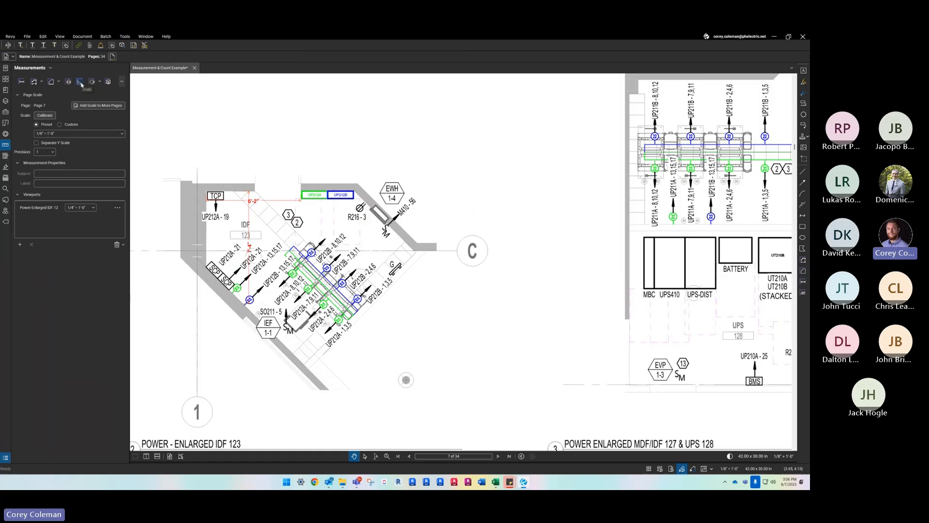
{"action": "scroll", "coordinate": [308, 285], "scroll_direction": "down", "scroll_amount": 3}
{"action": "scroll", "coordinate": [308, 285], "scroll_direction": "up", "scroll_amount": 4}
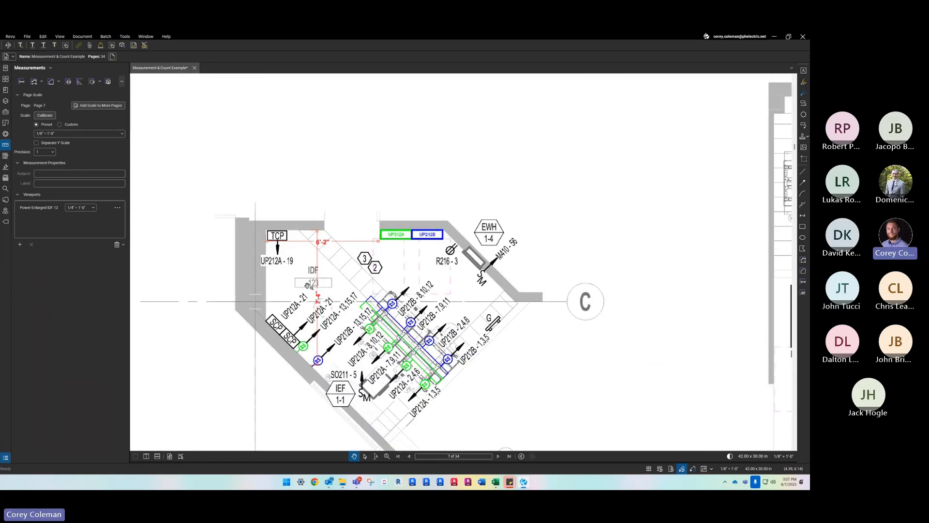
{"action": "left_click_drag", "start_coordinate": [308, 286], "coordinate": [310, 258]}
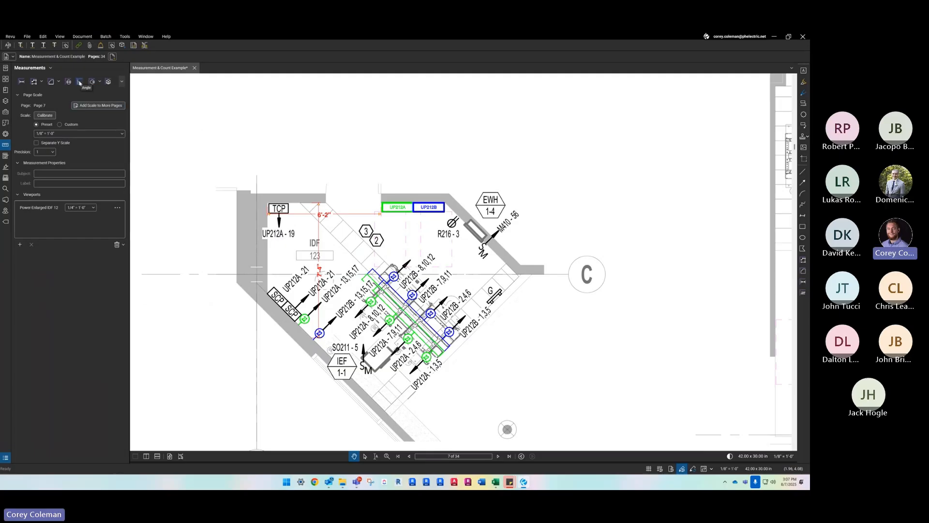
{"action": "left_click", "coordinate": [80, 83]}
{"action": "scroll", "coordinate": [397, 206], "scroll_direction": "up", "scroll_amount": 2}
{"action": "left_click", "coordinate": [376, 205]}
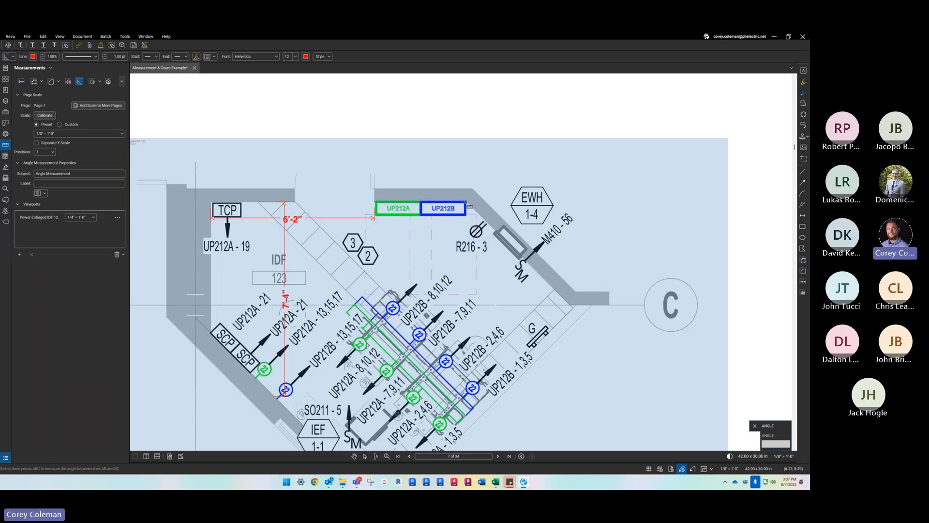
{"action": "left_click", "coordinate": [467, 202]}
{"action": "left_click", "coordinate": [546, 281]}
{"action": "key", "text": "Escape"}
- Move the angle measurement into the blank area above the enlarged IDF 123 plan
{"action": "scroll", "coordinate": [475, 237], "scroll_direction": "up", "scroll_amount": 1}
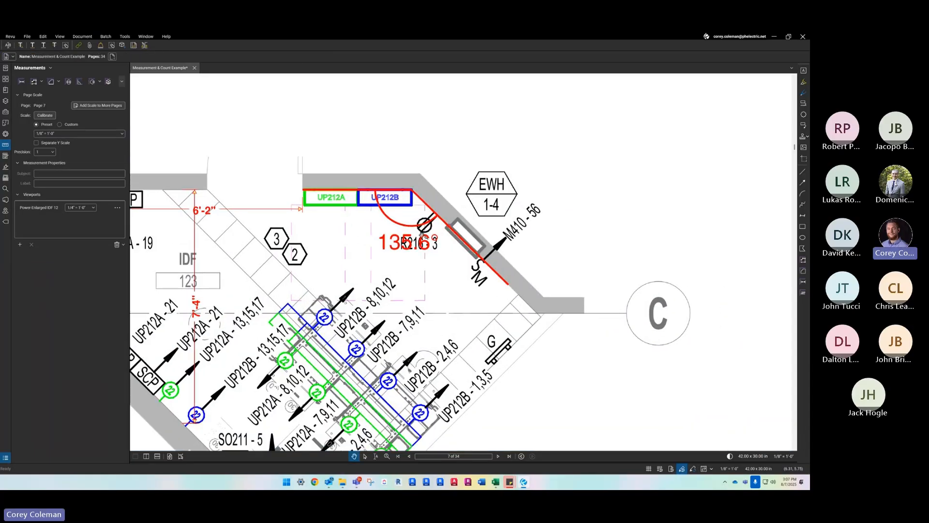
{"action": "scroll", "coordinate": [409, 219], "scroll_direction": "down", "scroll_amount": 1}
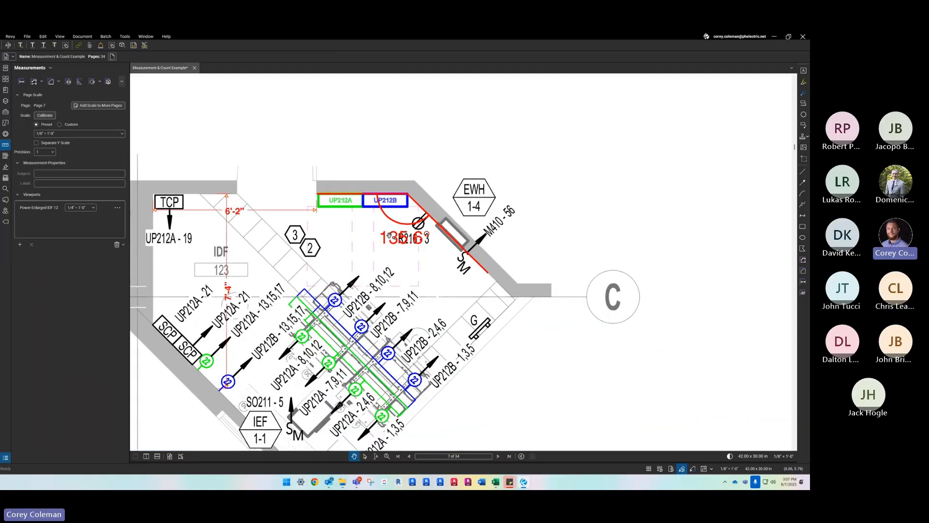
{"action": "scroll", "coordinate": [403, 234], "scroll_direction": "down", "scroll_amount": 1}
{"action": "scroll", "coordinate": [396, 224], "scroll_direction": "down", "scroll_amount": 3}
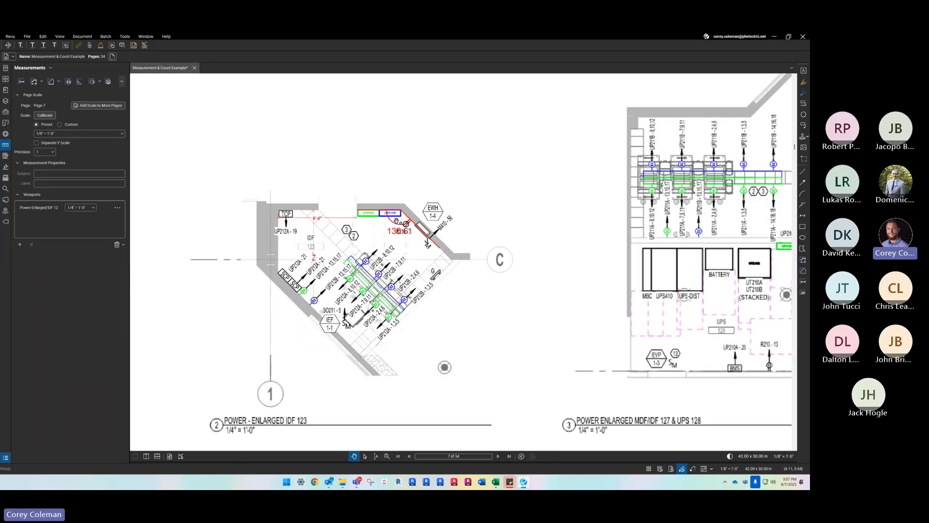
{"action": "scroll", "coordinate": [390, 198], "scroll_direction": "up", "scroll_amount": 2}
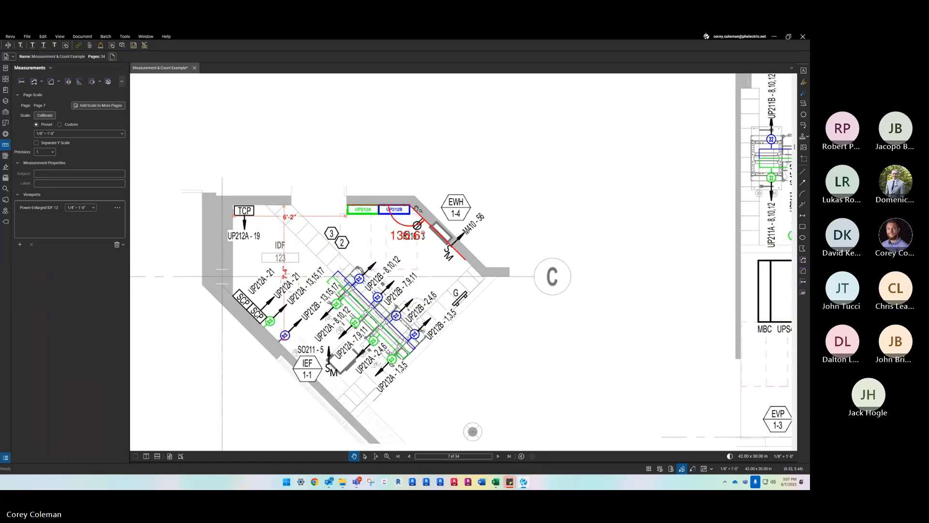
{"action": "left_click_drag", "start_coordinate": [419, 209], "coordinate": [430, 130]}
{"action": "key", "text": "Escape"}
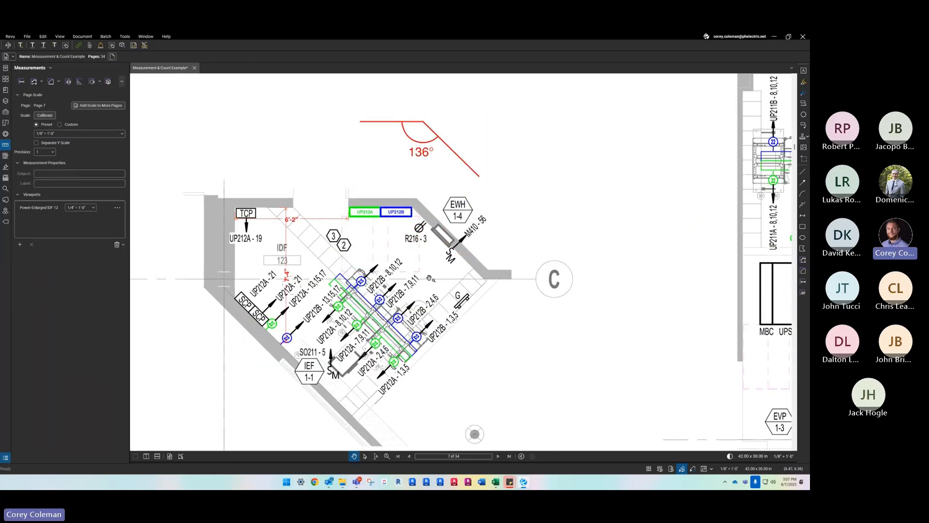
- Try precisions of 1/16 and 1/32 on the angle measurement above the enlarged IDF 123 plan and set it back to 1
{"action": "scroll", "coordinate": [429, 264], "scroll_direction": "down", "scroll_amount": 4}
{"action": "scroll", "coordinate": [430, 204], "scroll_direction": "up", "scroll_amount": 2}
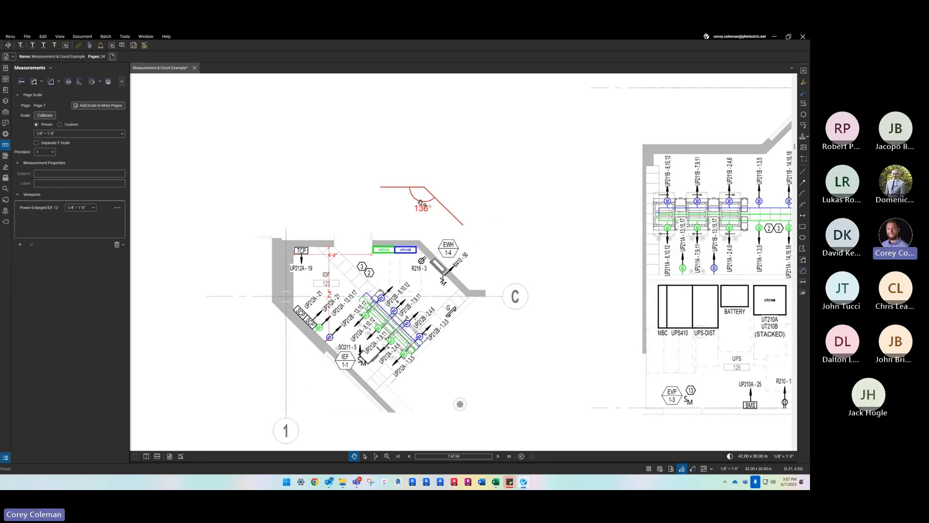
{"action": "left_click", "coordinate": [424, 189]}
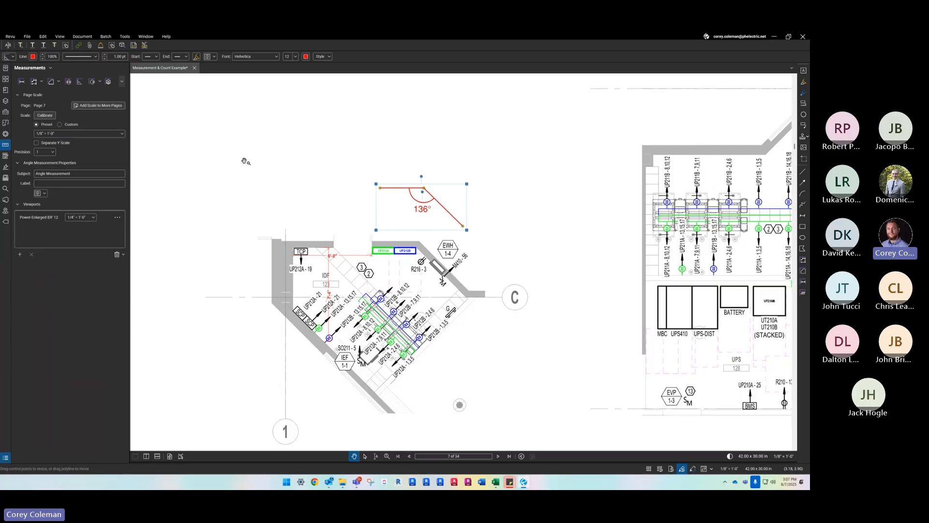
{"action": "left_click", "coordinate": [53, 152]}
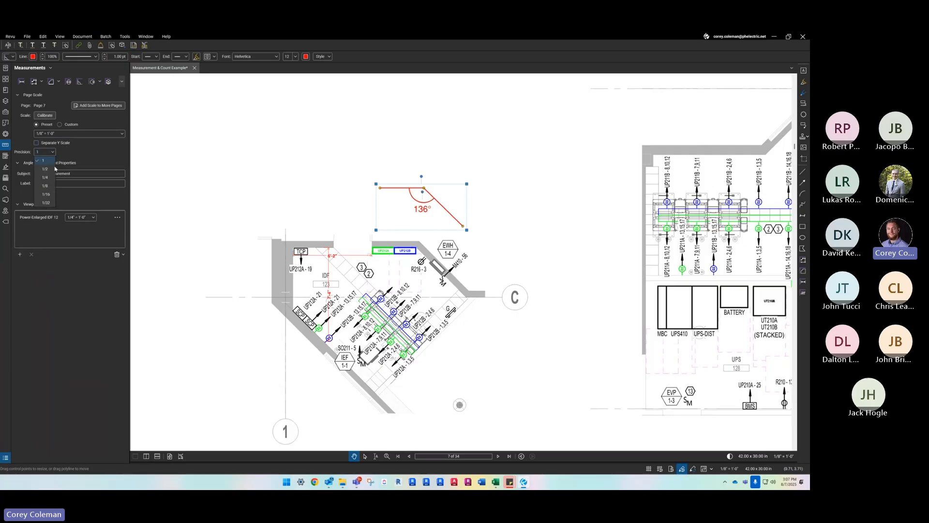
{"action": "left_click", "coordinate": [50, 196]}
{"action": "left_click", "coordinate": [49, 151]}
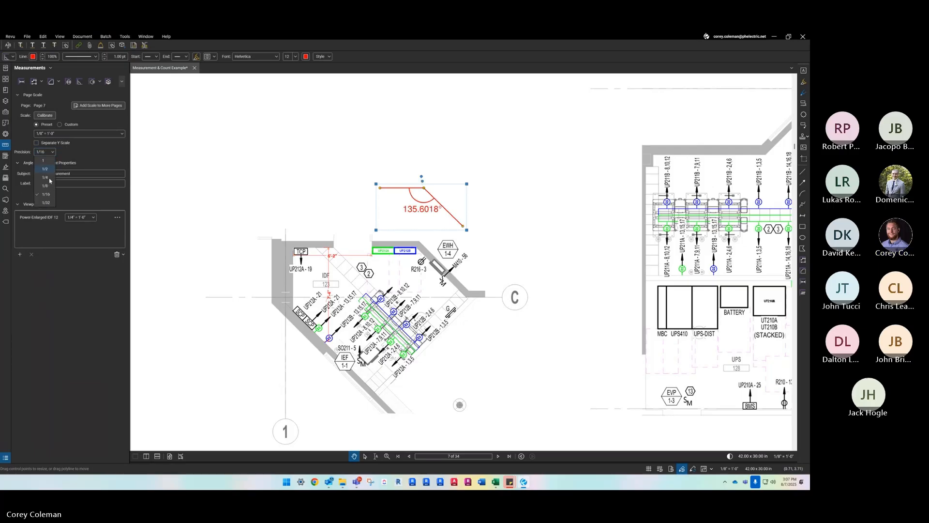
{"action": "left_click", "coordinate": [47, 203]}
{"action": "left_click", "coordinate": [52, 152]}
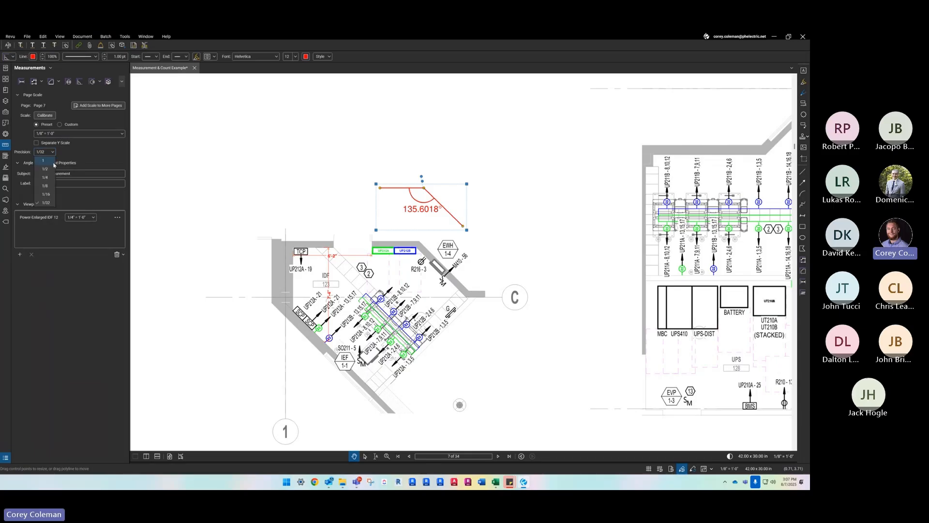
{"action": "left_click", "coordinate": [48, 162]}
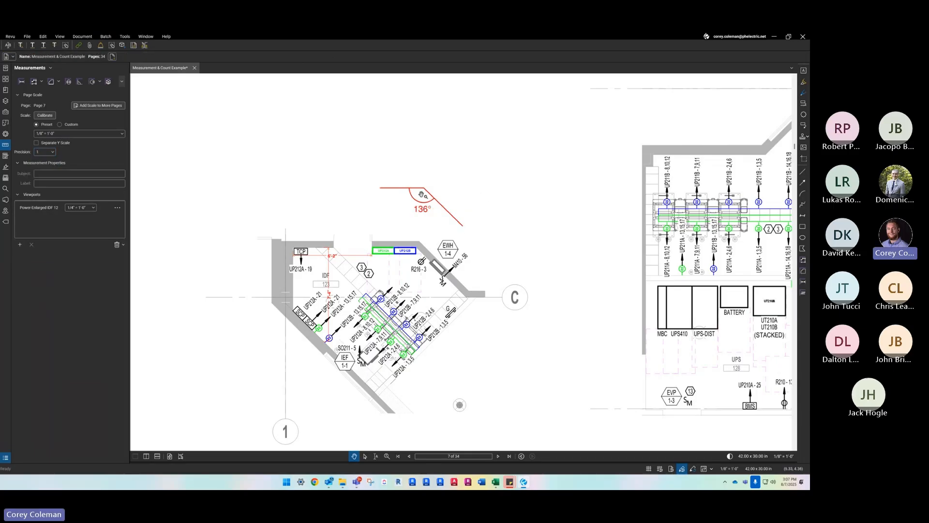
- Delete the angle measurement and both length measurements from the enlarged IDF 123 plan
{"action": "key", "text": "Delete"}
{"action": "left_click", "coordinate": [344, 256]}
{"action": "key", "text": "Delete"}
{"action": "left_click", "coordinate": [329, 277]}
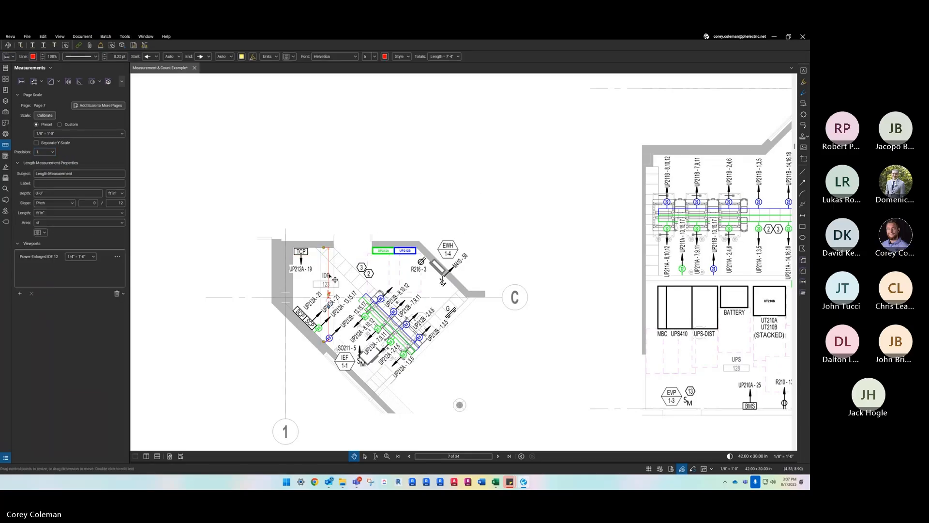
{"action": "key", "text": "Delete"}
- Examine the scale notes under the enlarged IDF 123 plan and under the first-floor electrical power plan
{"action": "scroll", "coordinate": [336, 255], "scroll_direction": "down", "scroll_amount": 4}
{"action": "scroll", "coordinate": [392, 304], "scroll_direction": "up", "scroll_amount": 3}
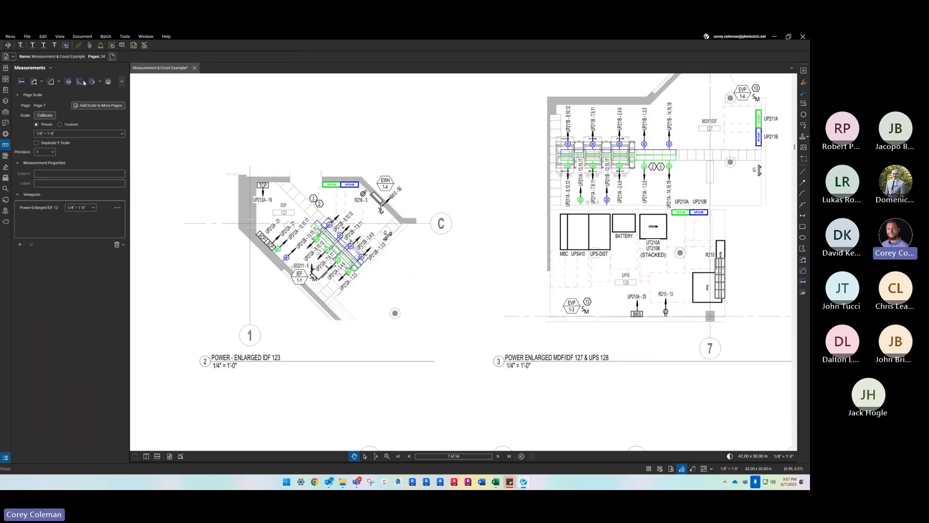
{"action": "scroll", "coordinate": [318, 181], "scroll_direction": "down", "scroll_amount": 2}
{"action": "scroll", "coordinate": [385, 251], "scroll_direction": "up", "scroll_amount": 1}
{"action": "left_click_drag", "start_coordinate": [403, 320], "coordinate": [365, 208]}
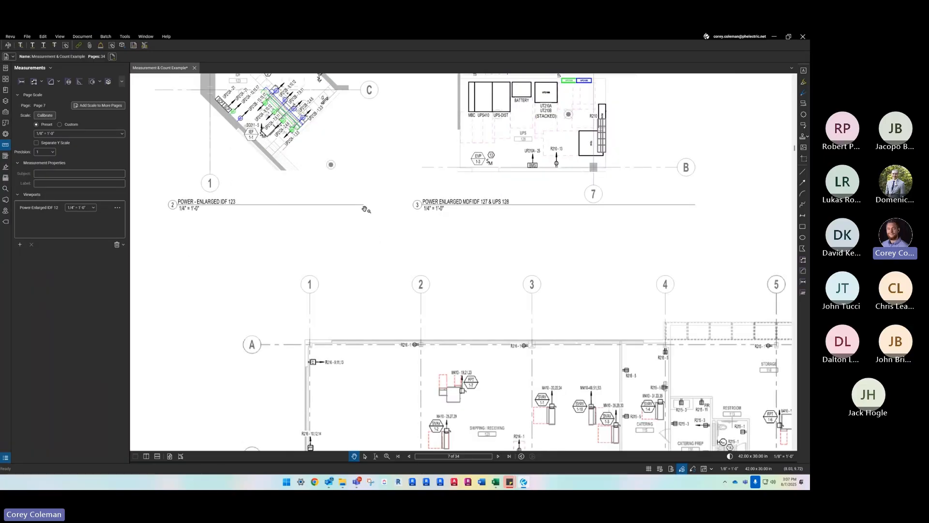
{"action": "scroll", "coordinate": [276, 245], "scroll_direction": "down", "scroll_amount": 3}
{"action": "scroll", "coordinate": [276, 245], "scroll_direction": "up", "scroll_amount": 2}
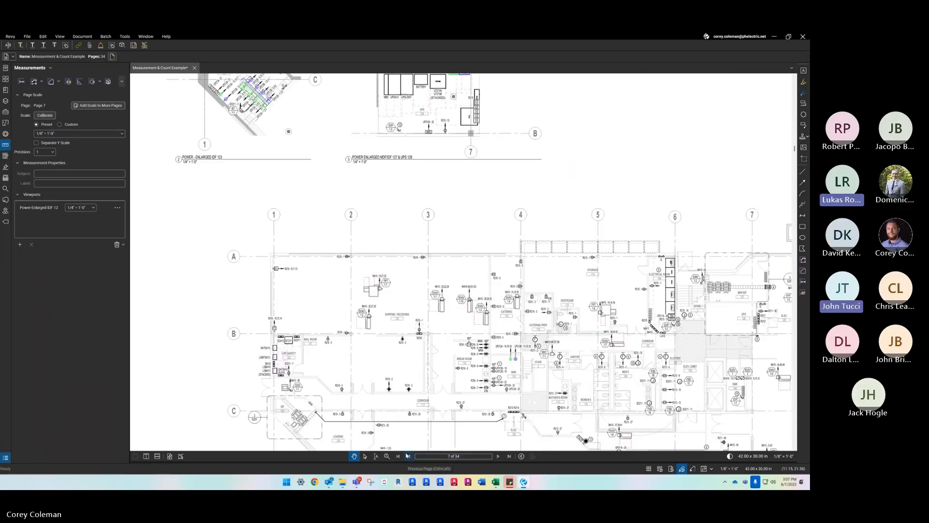
{"action": "scroll", "coordinate": [341, 284], "scroll_direction": "down", "scroll_amount": 2}
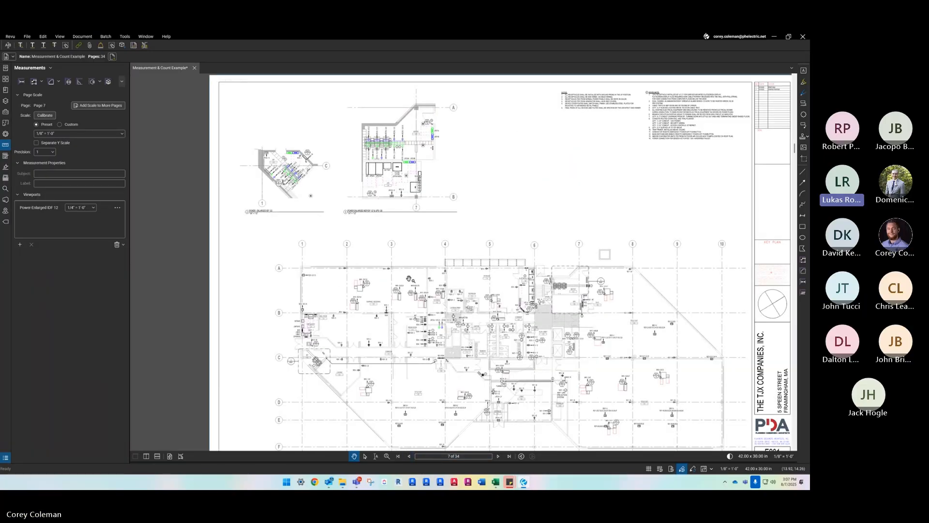
{"action": "left_click_drag", "start_coordinate": [363, 239], "coordinate": [375, 246]}
{"action": "left_click_drag", "start_coordinate": [363, 287], "coordinate": [351, 251]}
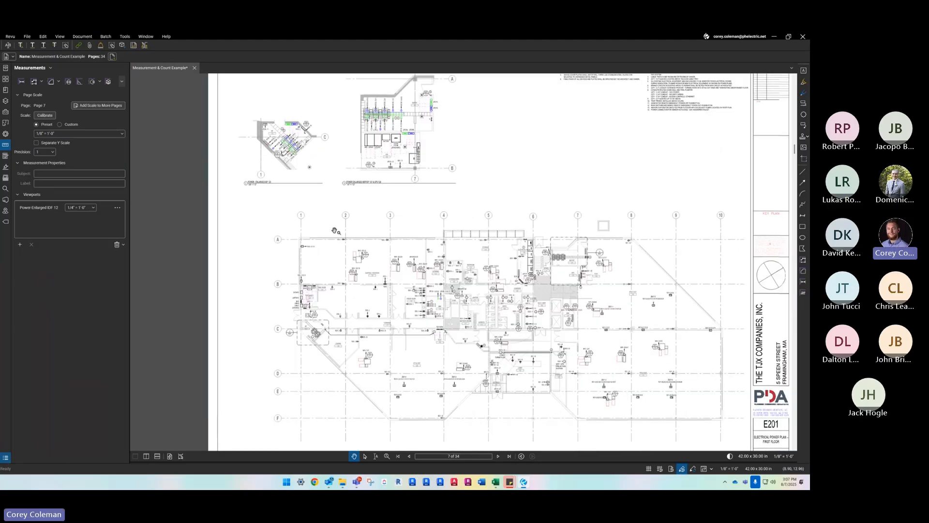
{"action": "left_click_drag", "start_coordinate": [383, 315], "coordinate": [376, 307]}
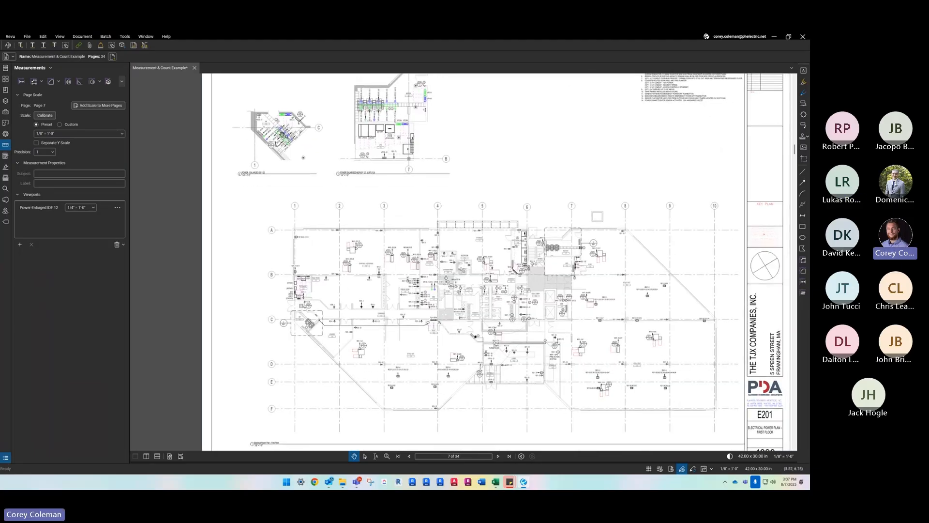
{"action": "scroll", "coordinate": [358, 400], "scroll_direction": "up", "scroll_amount": 4}
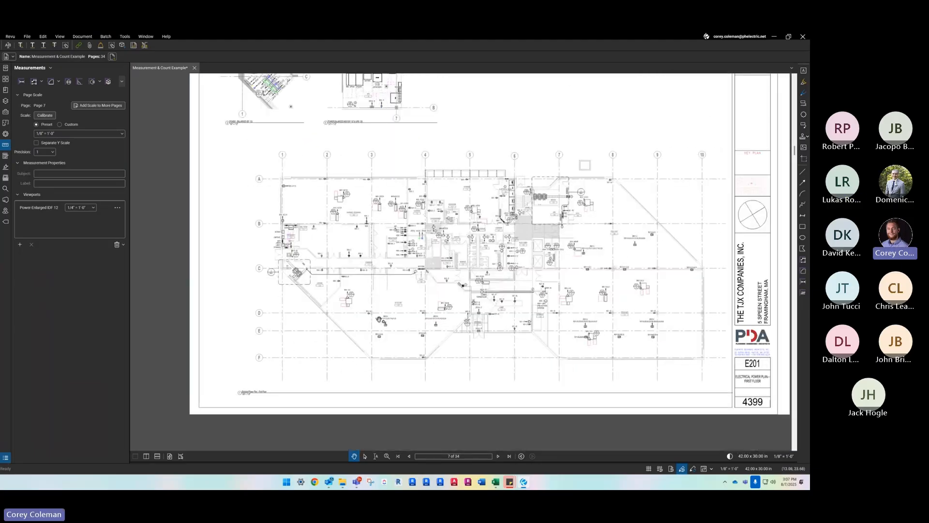
{"action": "scroll", "coordinate": [367, 353], "scroll_direction": "down", "scroll_amount": 4}
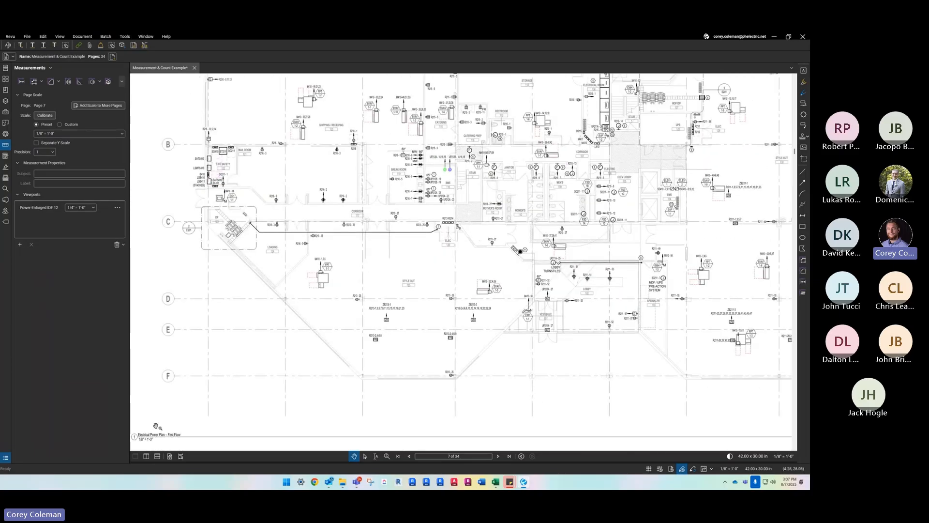
{"action": "scroll", "coordinate": [367, 353], "scroll_direction": "down", "scroll_amount": 2}
{"action": "scroll", "coordinate": [300, 243], "scroll_direction": "up", "scroll_amount": 5}
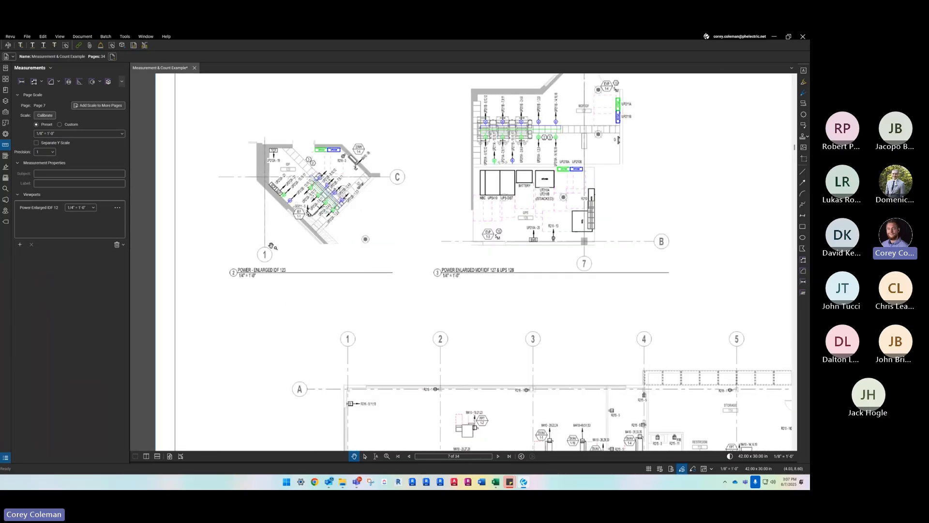
{"action": "scroll", "coordinate": [300, 244], "scroll_direction": "down", "scroll_amount": 3}
{"action": "left_click_drag", "start_coordinate": [360, 357], "coordinate": [334, 214]}
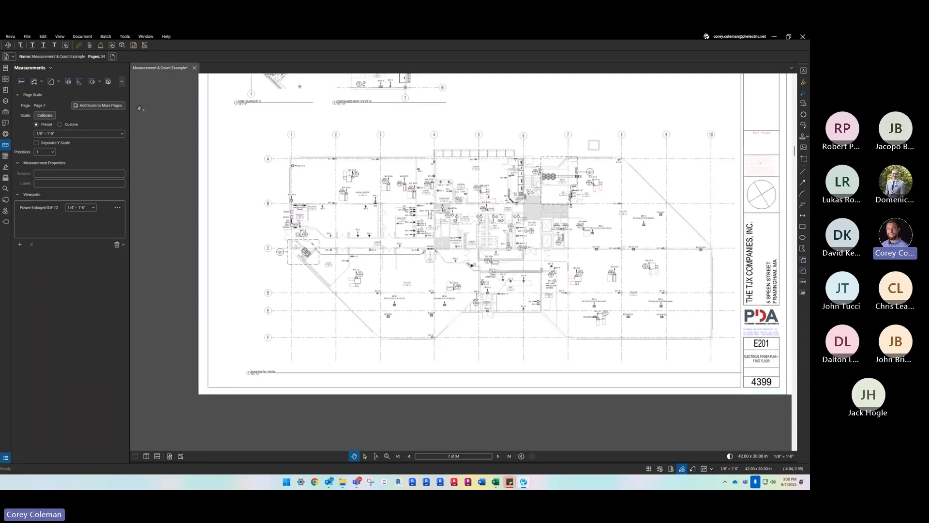
- Add a horizontal length measurement across room IDF 123 on the first-floor plan, from the diagonal wall's upper corner to the opposite wall
{"action": "left_click", "coordinate": [21, 82]}
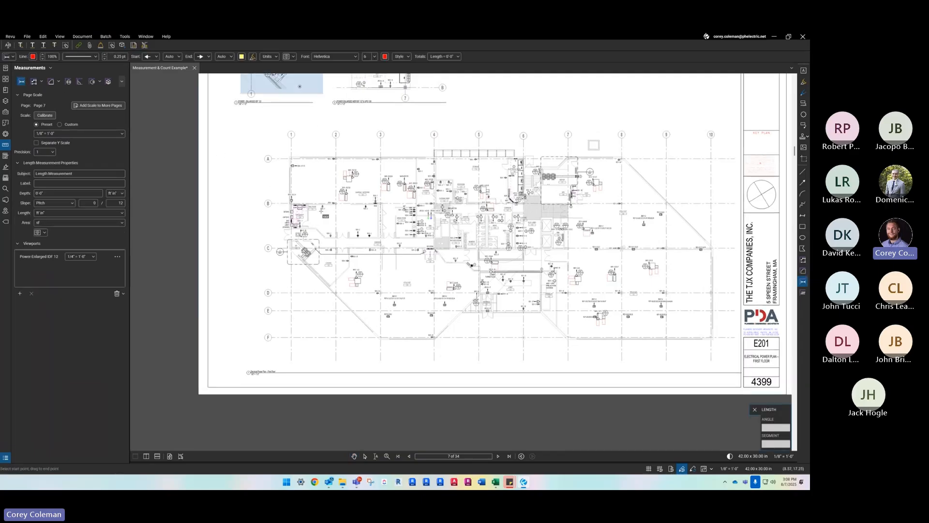
{"action": "scroll", "coordinate": [323, 213], "scroll_direction": "up", "scroll_amount": 2}
{"action": "scroll", "coordinate": [426, 300], "scroll_direction": "down", "scroll_amount": 3}
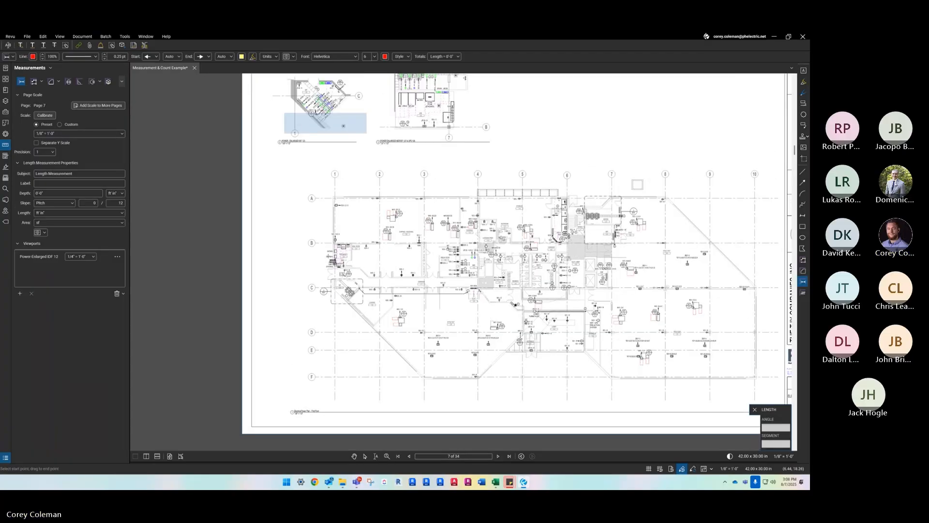
{"action": "scroll", "coordinate": [358, 289], "scroll_direction": "up", "scroll_amount": 4}
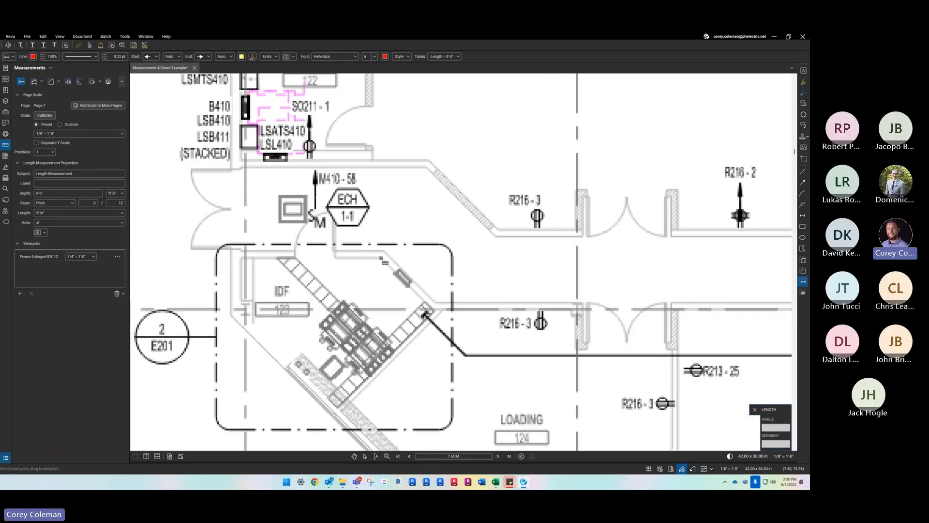
{"action": "left_click_drag", "start_coordinate": [382, 258], "coordinate": [242, 260]}
{"action": "scroll", "coordinate": [323, 298], "scroll_direction": "down", "scroll_amount": 4}
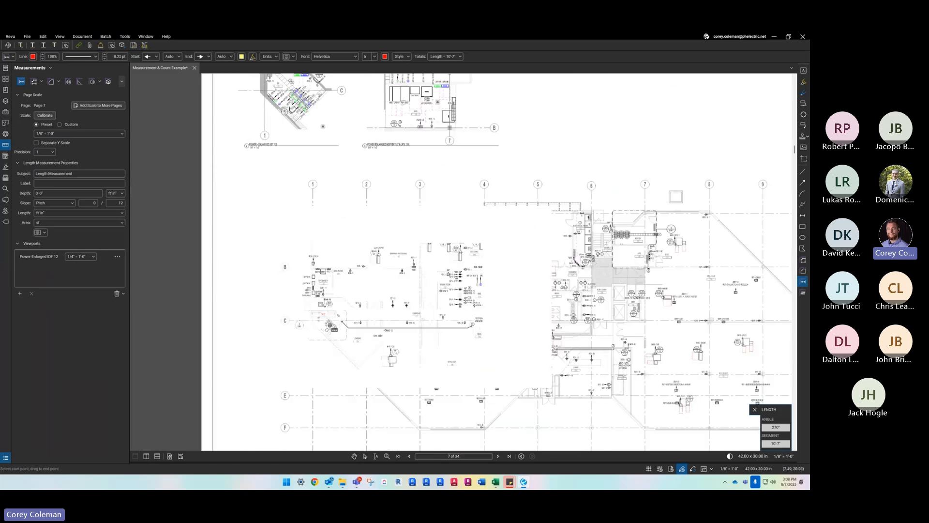
{"action": "key", "text": "Escape"}
- Check the enlarged IDF 123 viewport's options without changes and clear all viewports from the page
{"action": "scroll", "coordinate": [297, 174], "scroll_direction": "up", "scroll_amount": 5}
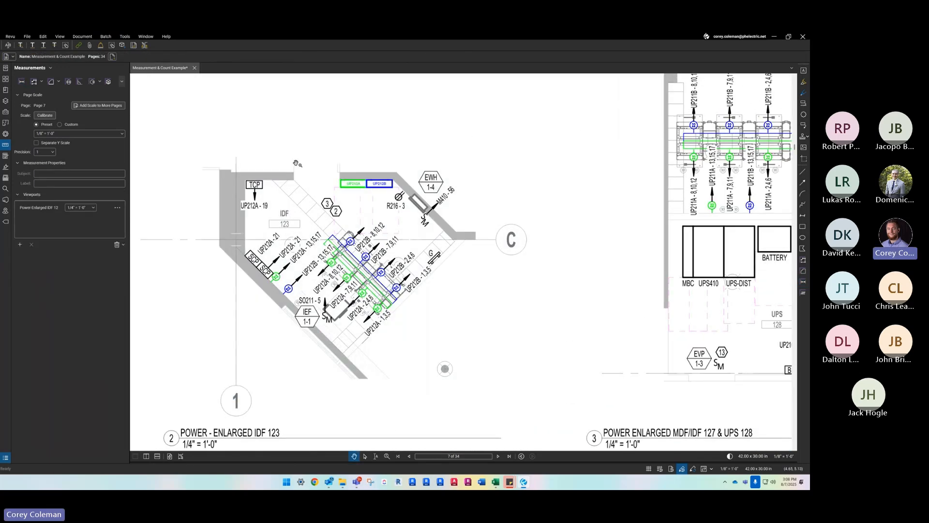
{"action": "left_click", "coordinate": [40, 207]}
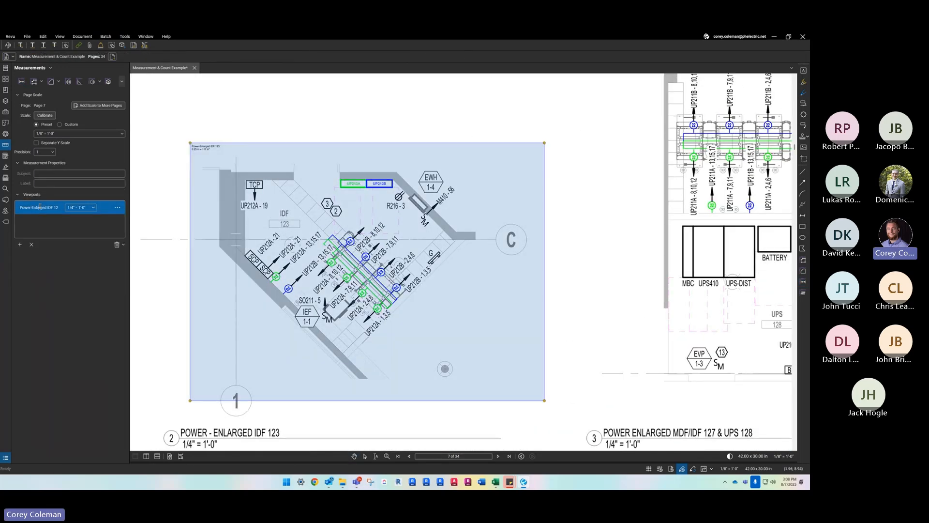
{"action": "left_click", "coordinate": [117, 208]}
{"action": "left_click", "coordinate": [493, 287]}
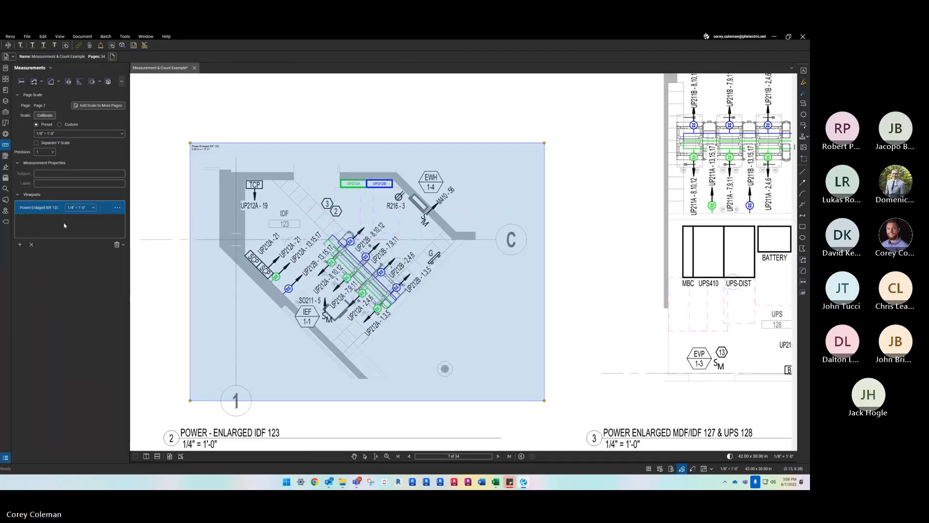
{"action": "left_click", "coordinate": [117, 245]}
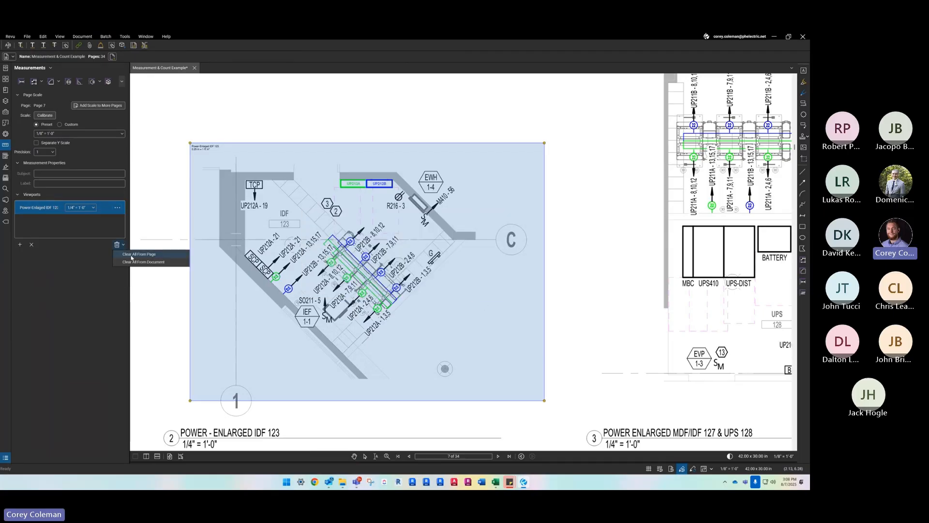
{"action": "left_click", "coordinate": [131, 255]}
{"action": "left_click", "coordinate": [429, 275]}
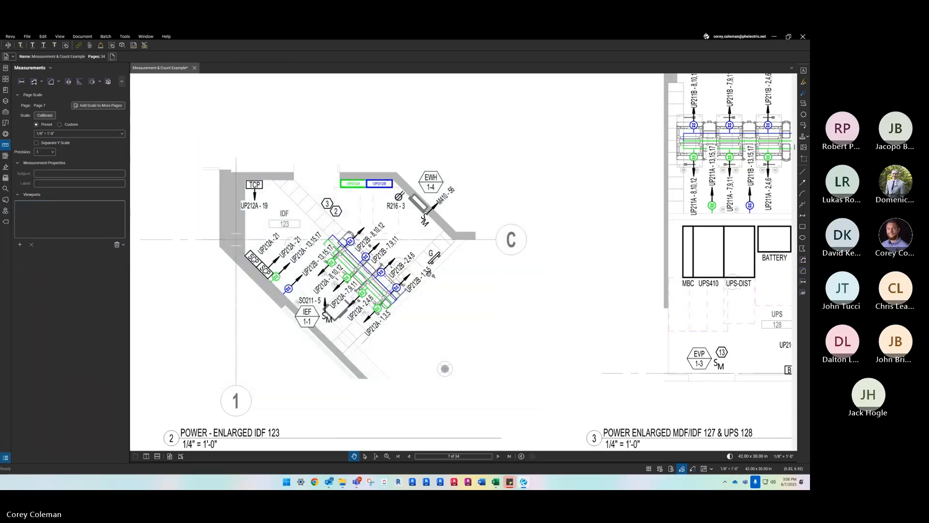
- Add a horizontal length measurement on the enlarged IDF 123 plan from panel UP212B's far edge to the wall beside TCP
{"action": "scroll", "coordinate": [326, 204], "scroll_direction": "down", "scroll_amount": 1}
{"action": "left_click", "coordinate": [22, 81]}
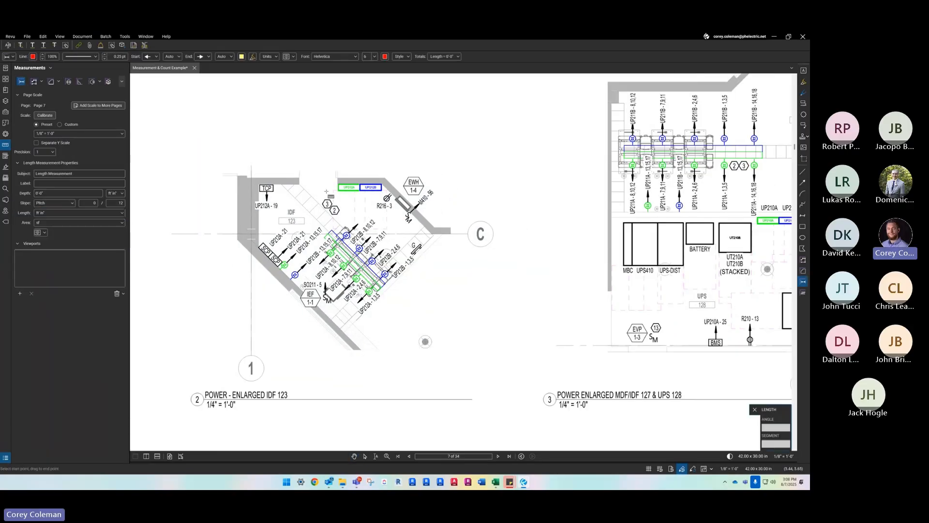
{"action": "scroll", "coordinate": [386, 186], "scroll_direction": "up", "scroll_amount": 1}
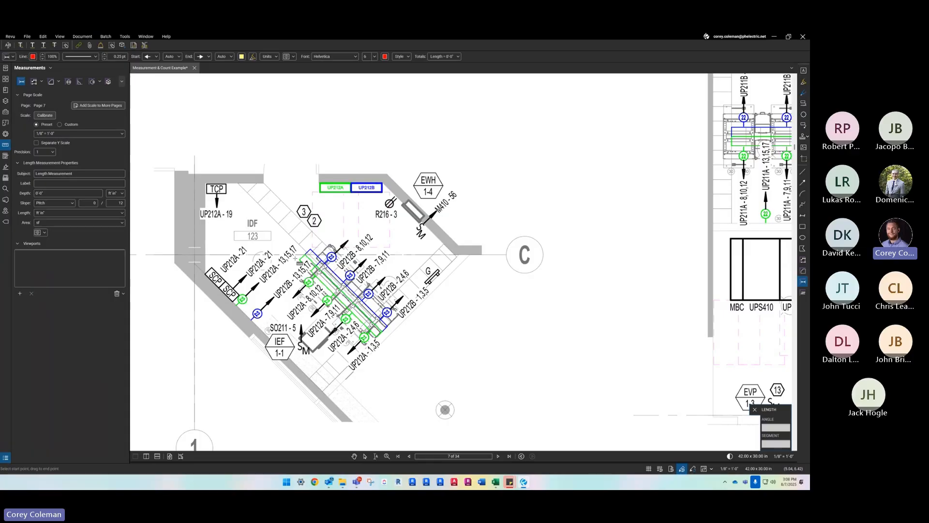
{"action": "scroll", "coordinate": [299, 260], "scroll_direction": "down", "scroll_amount": 3}
{"action": "scroll", "coordinate": [251, 347], "scroll_direction": "up", "scroll_amount": 2}
{"action": "scroll", "coordinate": [401, 129], "scroll_direction": "up", "scroll_amount": 2}
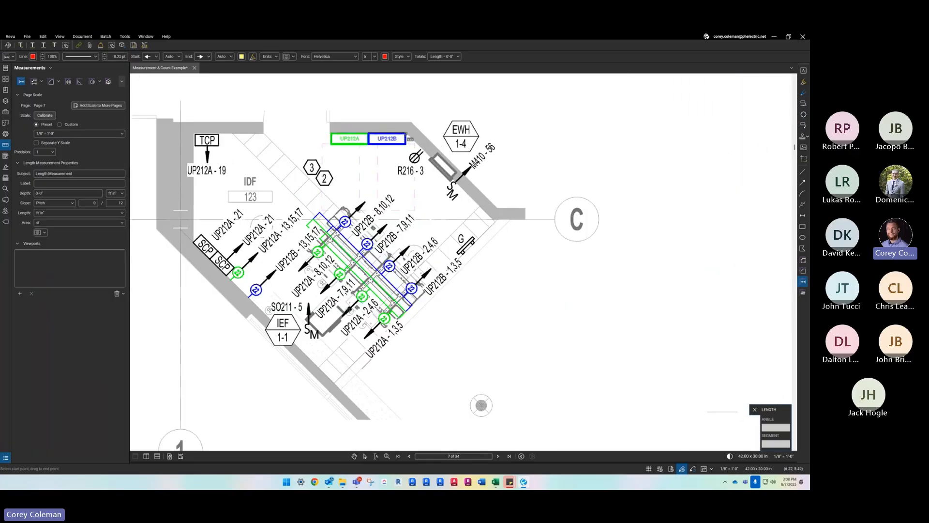
{"action": "left_click_drag", "start_coordinate": [408, 135], "coordinate": [194, 132]}
{"action": "key", "text": "Escape"}
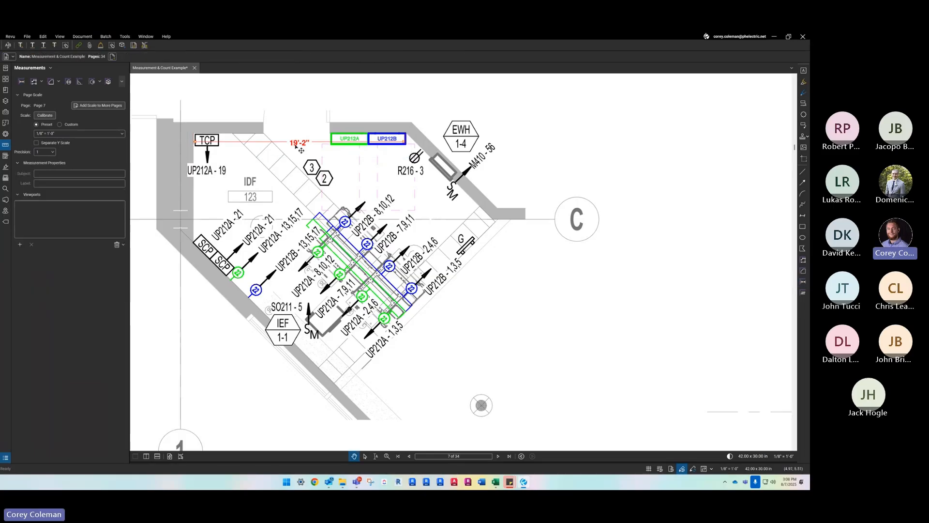
- Compare the IDF 123 length measurement on the first-floor plan with the one on the enlarged plan
{"action": "scroll", "coordinate": [304, 150], "scroll_direction": "down", "scroll_amount": 7}
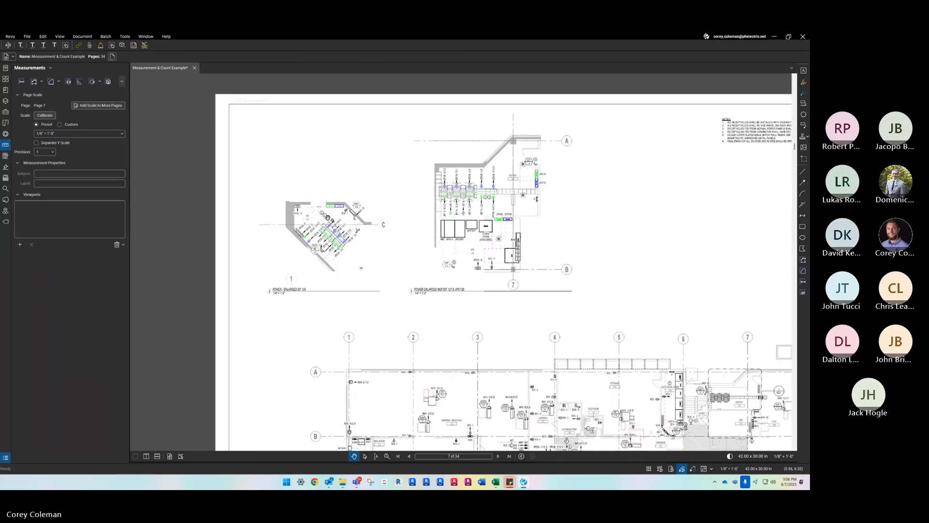
{"action": "scroll", "coordinate": [342, 372], "scroll_direction": "up", "scroll_amount": 3}
{"action": "scroll", "coordinate": [343, 372], "scroll_direction": "up", "scroll_amount": 2}
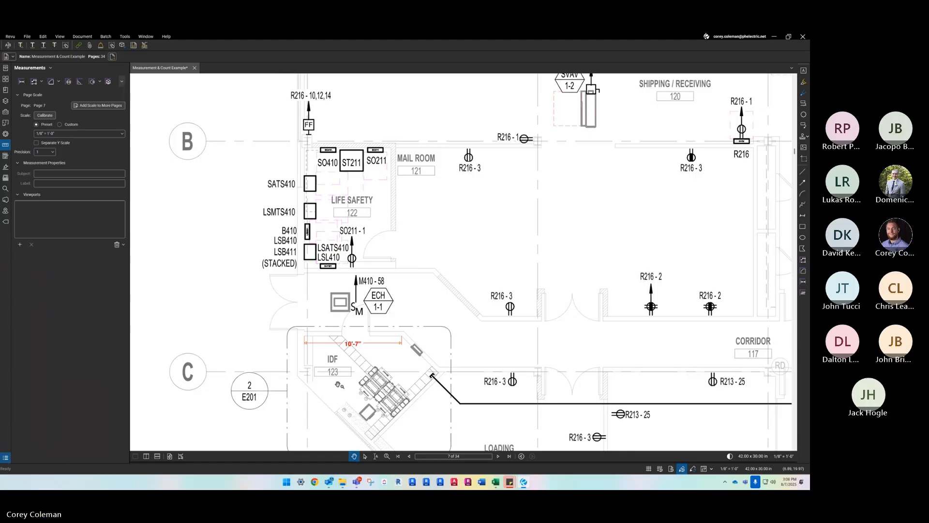
{"action": "scroll", "coordinate": [338, 384], "scroll_direction": "down", "scroll_amount": 5}
{"action": "mouse_move", "coordinate": [314, 114]}
{"action": "left_mouse_down"}
{"action": "mouse_move", "coordinate": [315, 162]}
{"action": "mouse_move", "coordinate": [337, 241]}
{"action": "left_mouse_up"}
{"action": "scroll", "coordinate": [337, 241], "scroll_direction": "down", "scroll_amount": 3}
{"action": "scroll", "coordinate": [320, 152], "scroll_direction": "up", "scroll_amount": 3}
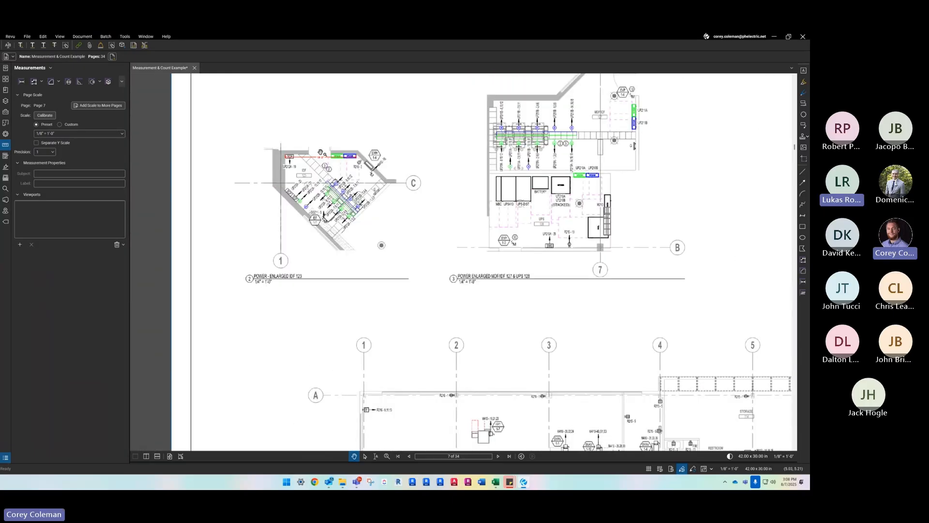
{"action": "scroll", "coordinate": [320, 152], "scroll_direction": "up", "scroll_amount": 2}
- Delete the length measurement on the enlarged IDF 123 plan and add a viewport around that plan with the preset scale 1/4" = 1'-0"
{"action": "left_click", "coordinate": [321, 152]}
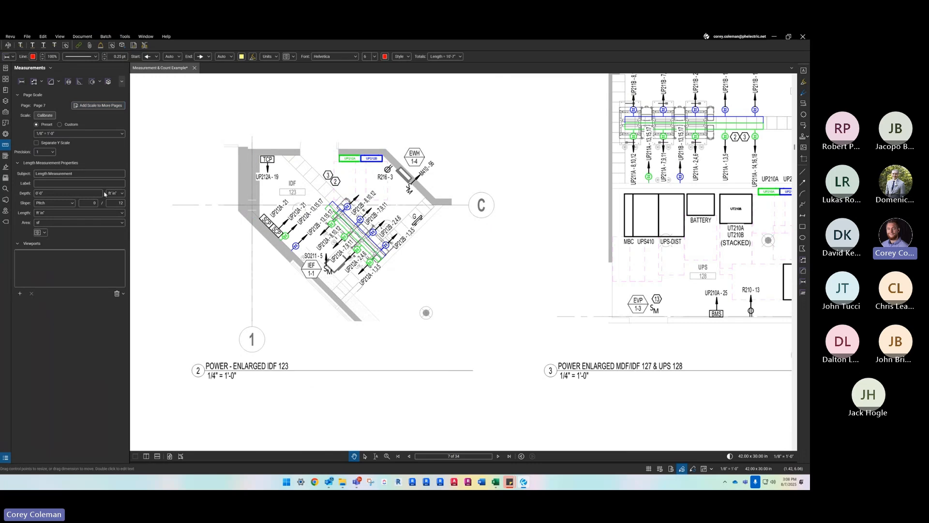
{"action": "left_click", "coordinate": [20, 294]}
{"action": "left_click", "coordinate": [456, 276]}
{"action": "left_click_drag", "start_coordinate": [219, 127], "coordinate": [517, 359]}
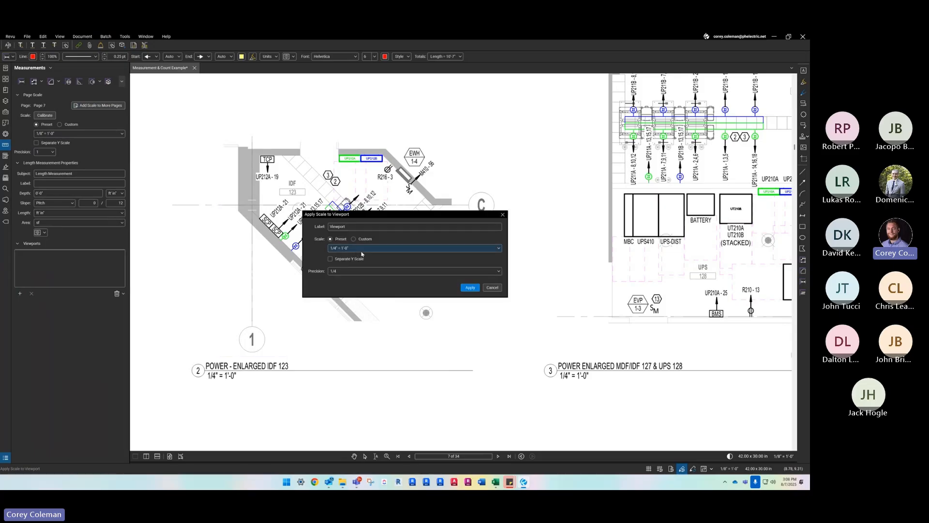
{"action": "left_click", "coordinate": [477, 287]}
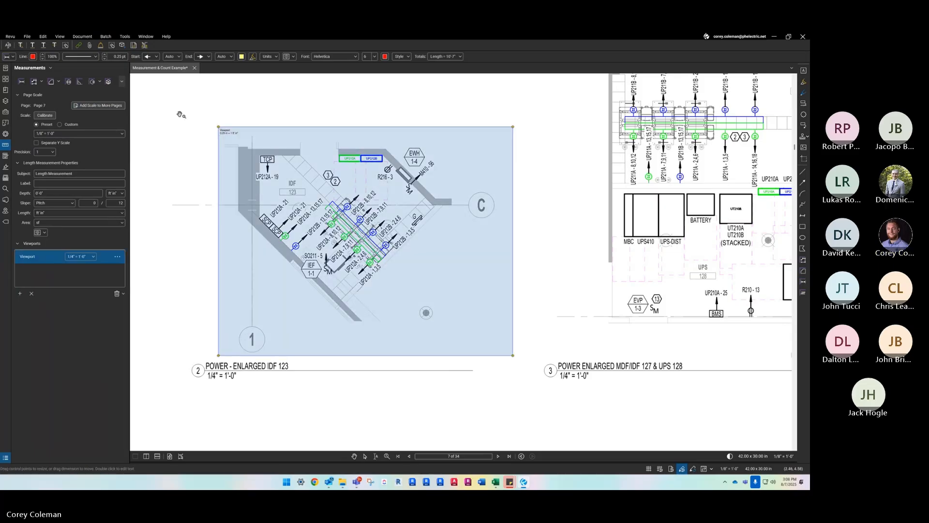
{"action": "key", "text": "Escape"}
- Add a horizontal length measurement inside the new viewport from panel UP212B's far edge to the wall beside TCP
{"action": "left_click", "coordinate": [21, 81]}
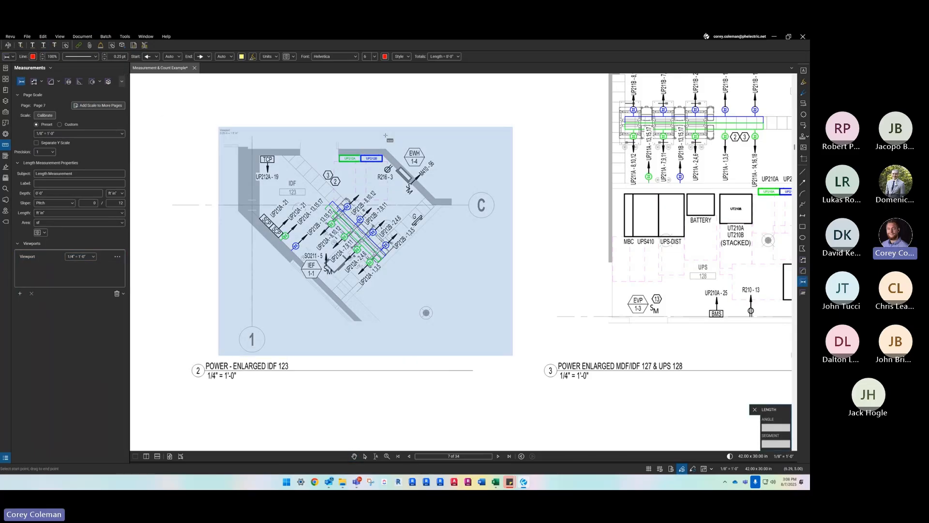
{"action": "left_click_drag", "start_coordinate": [383, 156], "coordinate": [260, 156]}
{"action": "left_click", "coordinate": [260, 156]}
{"action": "key", "text": "Escape"}
{"action": "scroll", "coordinate": [322, 154], "scroll_direction": "up", "scroll_amount": 2}
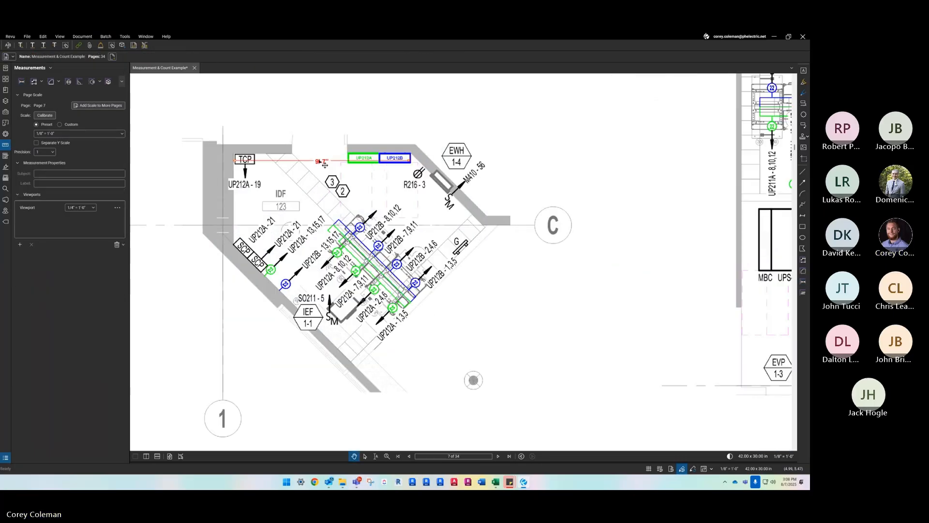
- Compare the length measured inside the enlarged IDF 123 viewport with the same measurement on the first-floor plan
{"action": "scroll", "coordinate": [303, 154], "scroll_direction": "down", "scroll_amount": 1}
{"action": "scroll", "coordinate": [303, 154], "scroll_direction": "down", "scroll_amount": 6}
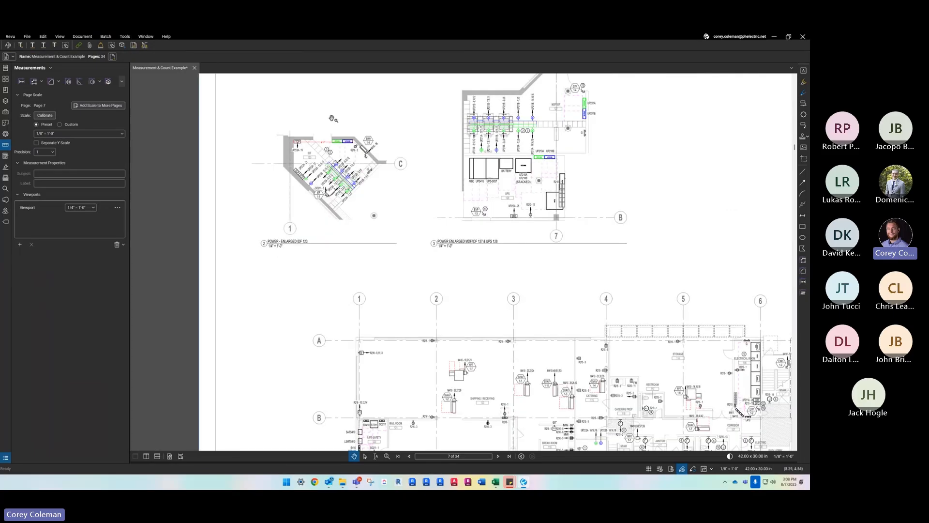
{"action": "scroll", "coordinate": [361, 137], "scroll_direction": "up", "scroll_amount": 5}
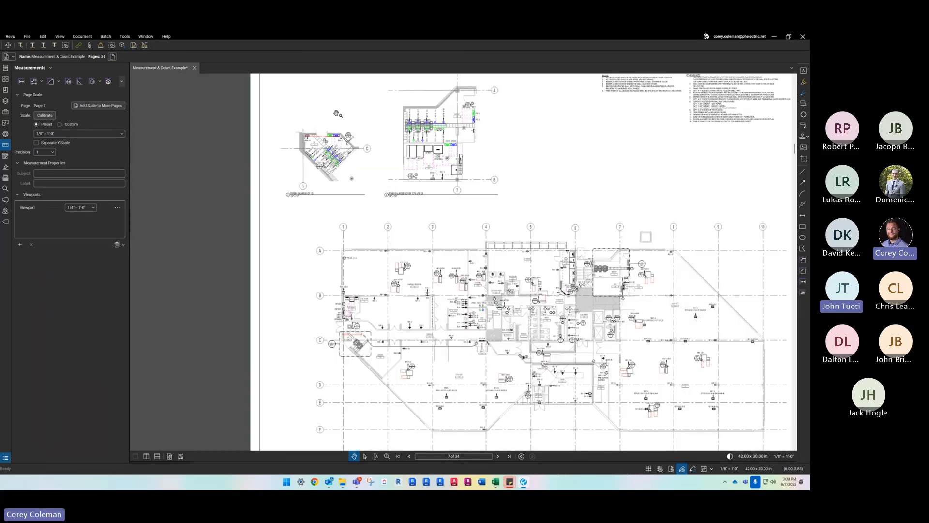
{"action": "scroll", "coordinate": [360, 137], "scroll_direction": "down", "scroll_amount": 3}
{"action": "scroll", "coordinate": [376, 381], "scroll_direction": "up", "scroll_amount": 6}
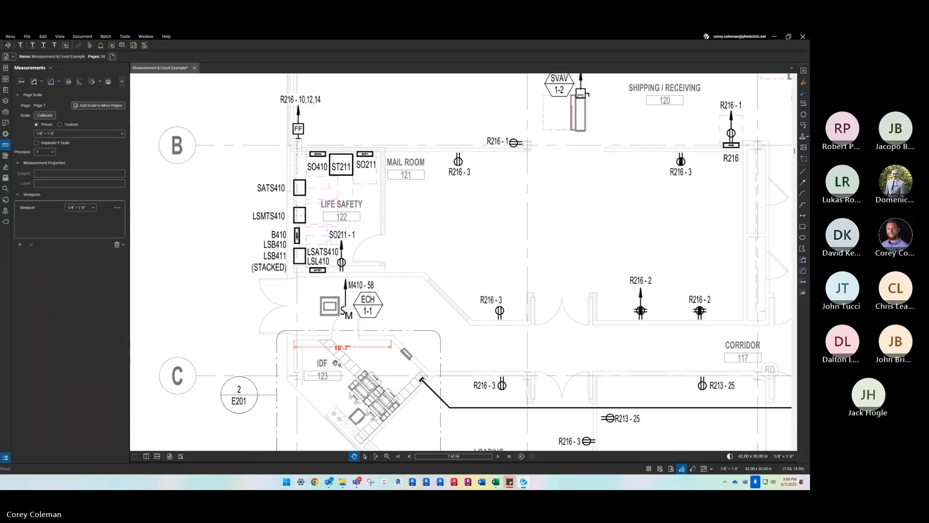
{"action": "scroll", "coordinate": [339, 363], "scroll_direction": "down", "scroll_amount": 5}
{"action": "scroll", "coordinate": [339, 363], "scroll_direction": "up", "scroll_amount": 3}
{"action": "scroll", "coordinate": [327, 220], "scroll_direction": "up", "scroll_amount": 3}
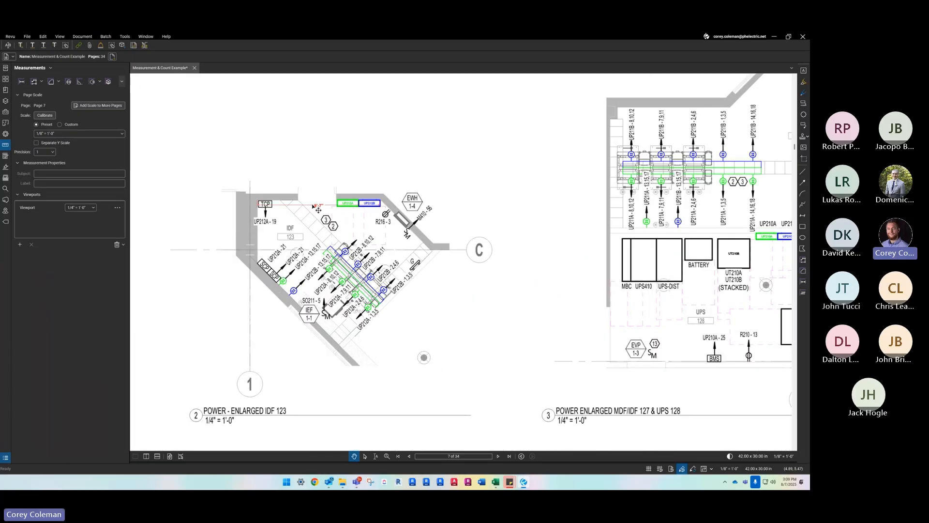
{"action": "scroll", "coordinate": [319, 204], "scroll_direction": "down", "scroll_amount": 5}
{"action": "scroll", "coordinate": [322, 198], "scroll_direction": "up", "scroll_amount": 2}
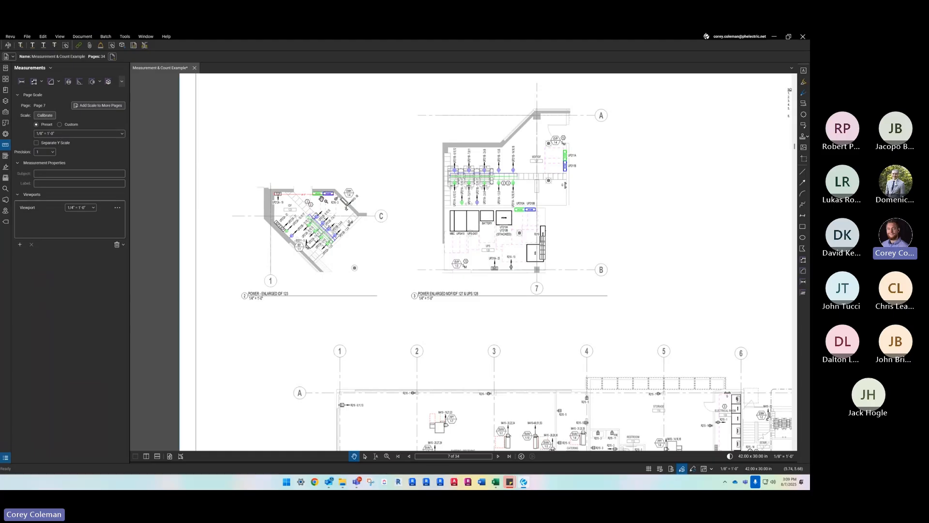
{"action": "scroll", "coordinate": [329, 165], "scroll_direction": "down", "scroll_amount": 2}
- Go back to page 3, the second-floor electrical lighting plan E102, and bring its full floor plan into view
{"action": "left_click_drag", "start_coordinate": [387, 258], "coordinate": [402, 290]}
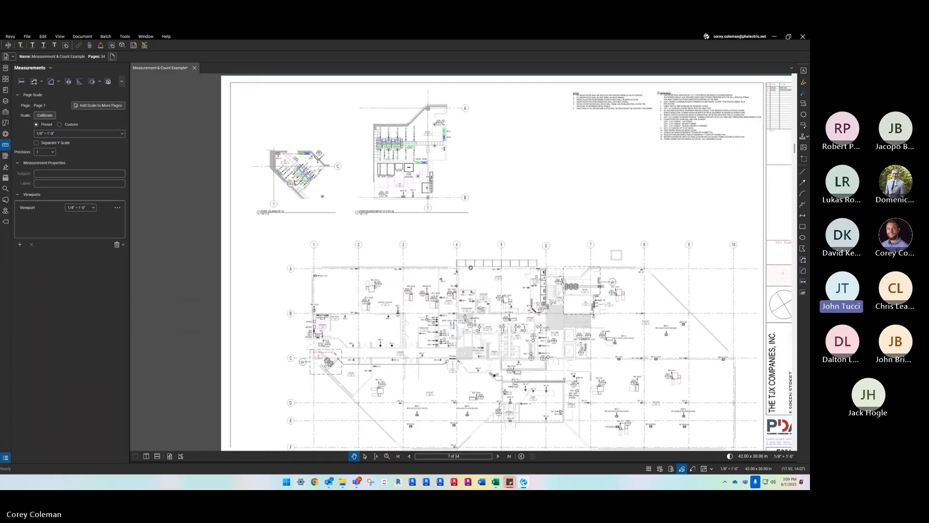
{"action": "left_click_drag", "start_coordinate": [471, 267], "coordinate": [451, 246]}
{"action": "left_click", "coordinate": [409, 456]}
{"action": "left_click", "coordinate": [409, 456]}
{"action": "left_click", "coordinate": [409, 456]}
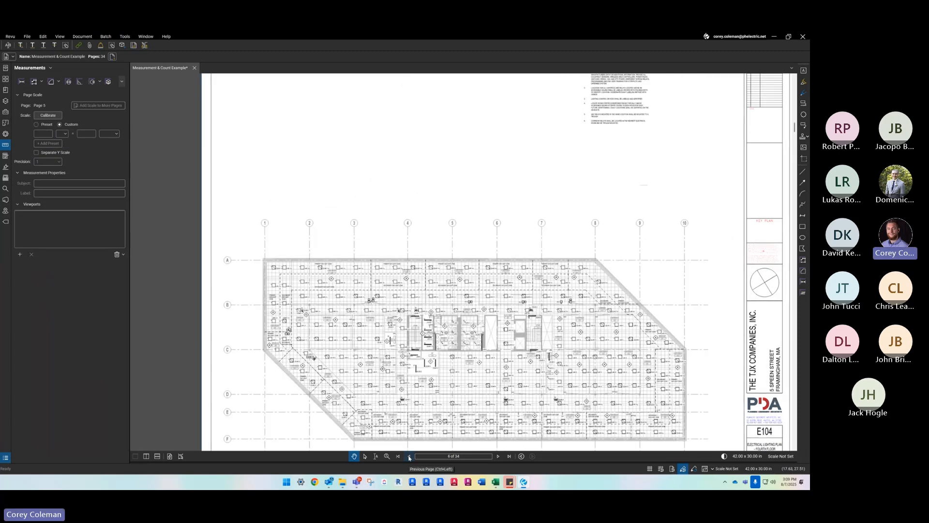
{"action": "scroll", "coordinate": [401, 404], "scroll_direction": "down", "scroll_amount": 1}
{"action": "scroll", "coordinate": [415, 423], "scroll_direction": "up", "scroll_amount": 1}
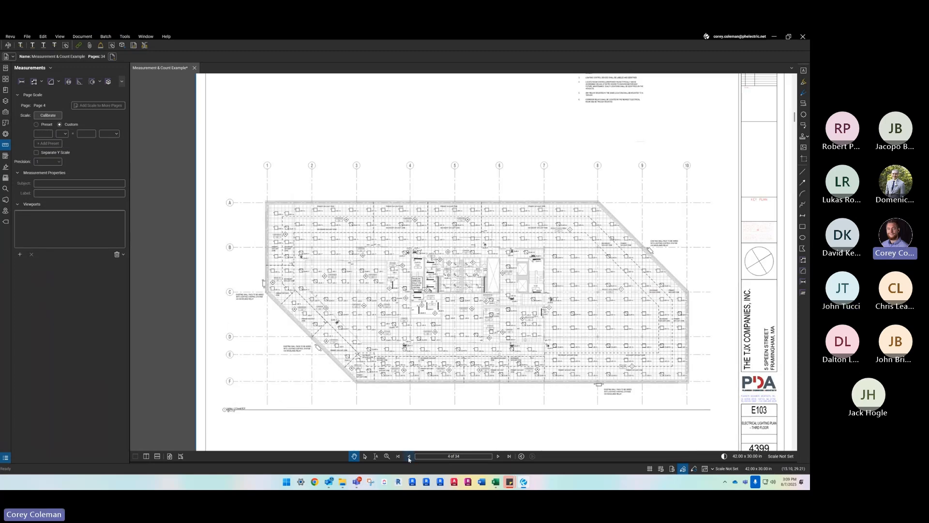
{"action": "left_click", "coordinate": [410, 456]}
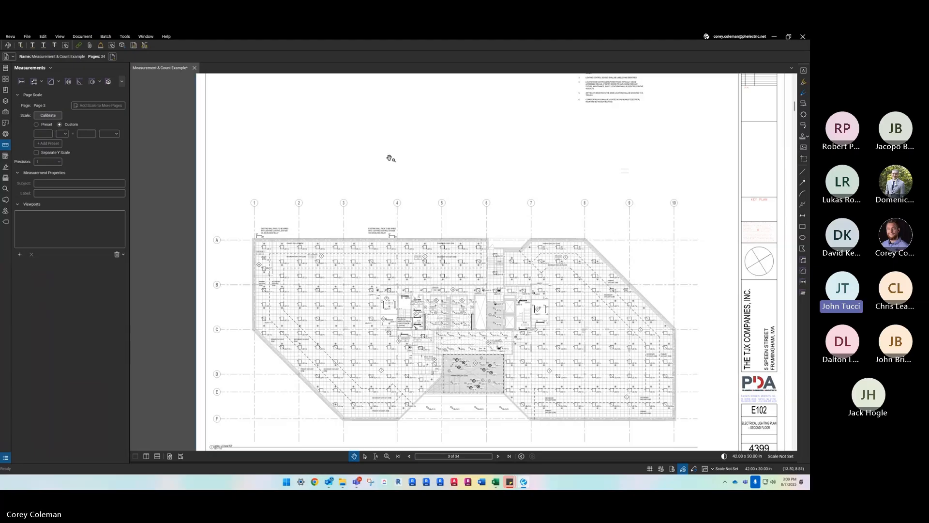
{"action": "left_click_drag", "start_coordinate": [390, 156], "coordinate": [384, 147]}
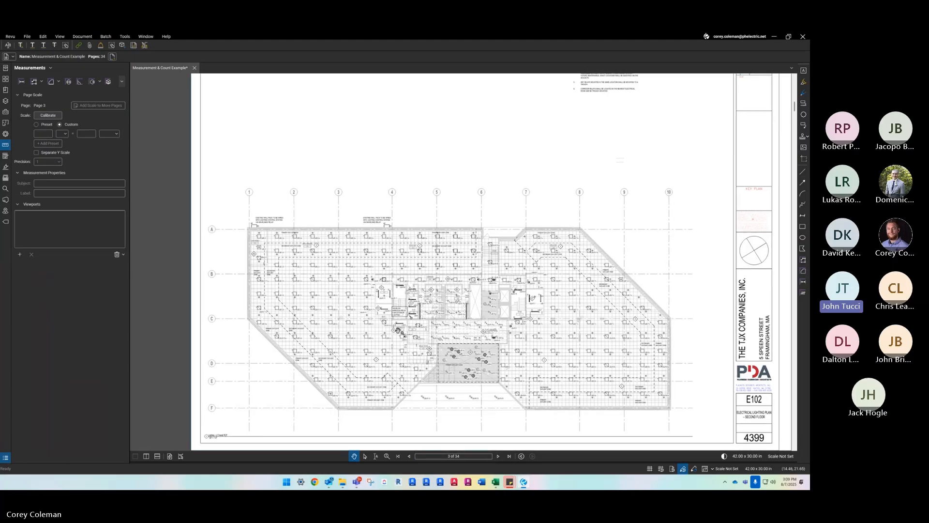
{"action": "left_click_drag", "start_coordinate": [398, 331], "coordinate": [394, 320]}
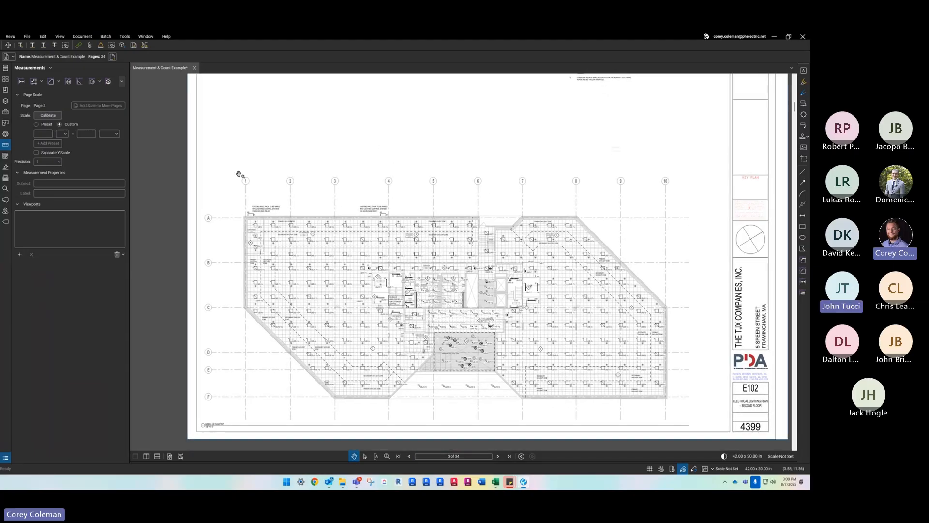
- Switch the page scale to the preset option and open the list of preset scales
{"action": "left_click", "coordinate": [37, 125]}
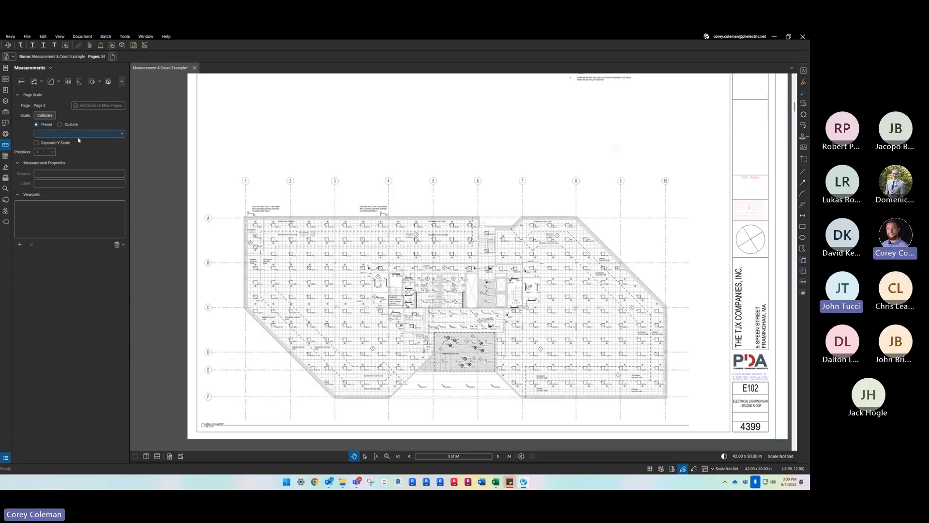
{"action": "left_click", "coordinate": [99, 132]}
{"action": "left_click", "coordinate": [99, 133]}
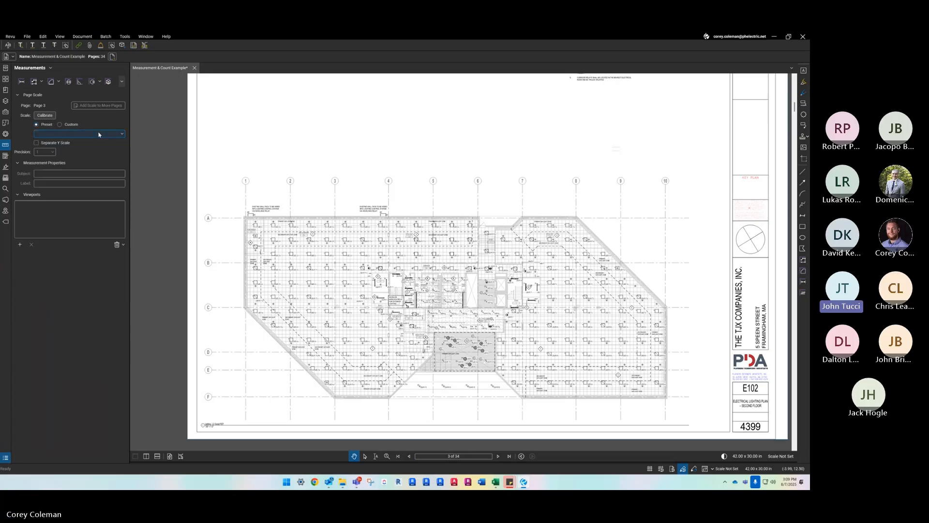
{"action": "left_click_drag", "start_coordinate": [306, 177], "coordinate": [290, 180]}
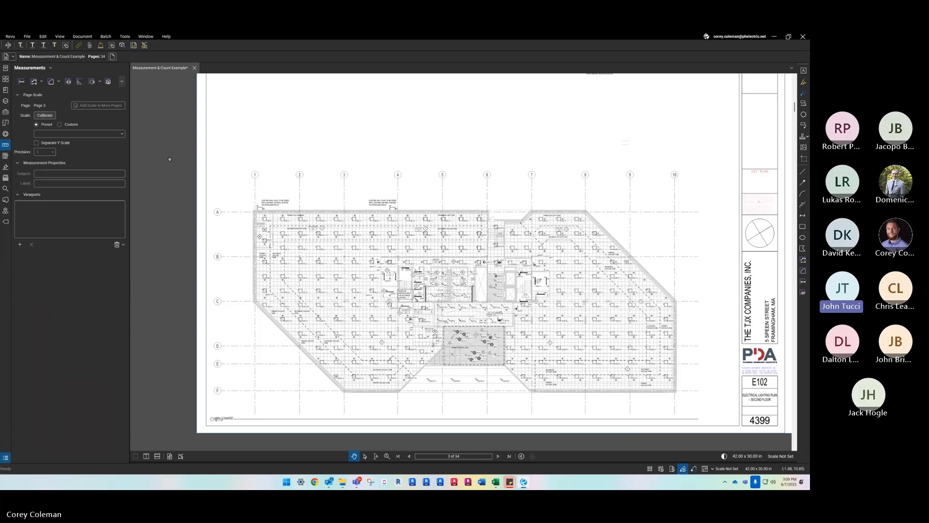
{"action": "mouse_move", "coordinate": [214, 155]}
{"action": "left_mouse_down"}
{"action": "mouse_move", "coordinate": [246, 179]}
{"action": "mouse_move", "coordinate": [236, 165]}
{"action": "left_mouse_up"}
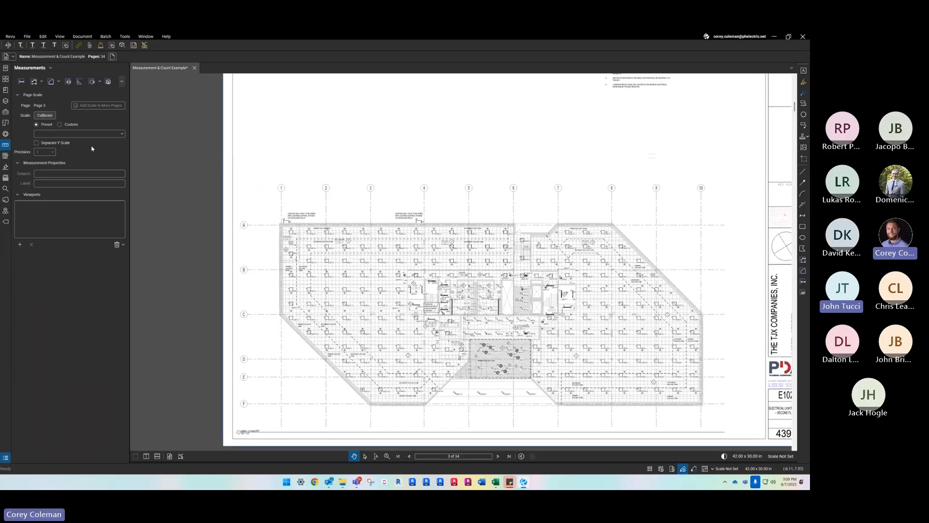
{"action": "left_click_drag", "start_coordinate": [328, 189], "coordinate": [317, 177]}
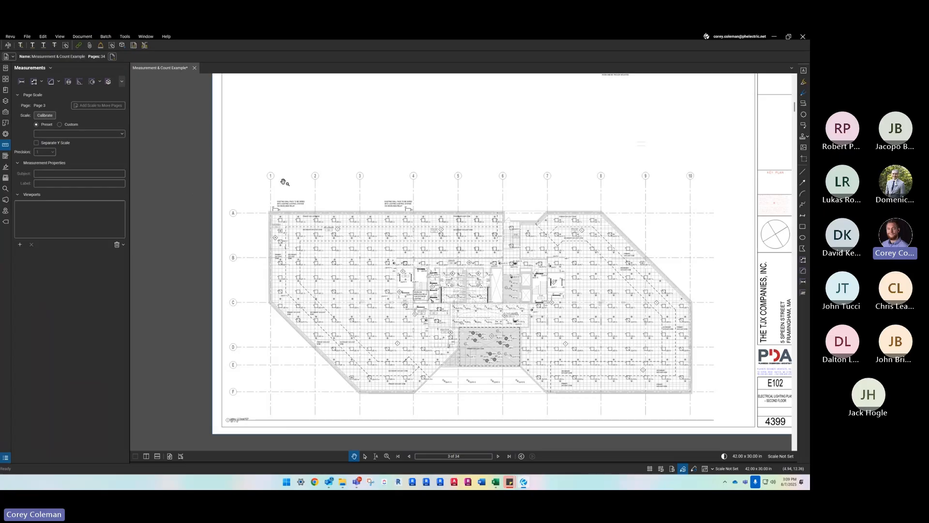
{"action": "scroll", "coordinate": [305, 215], "scroll_direction": "up", "scroll_amount": 3}
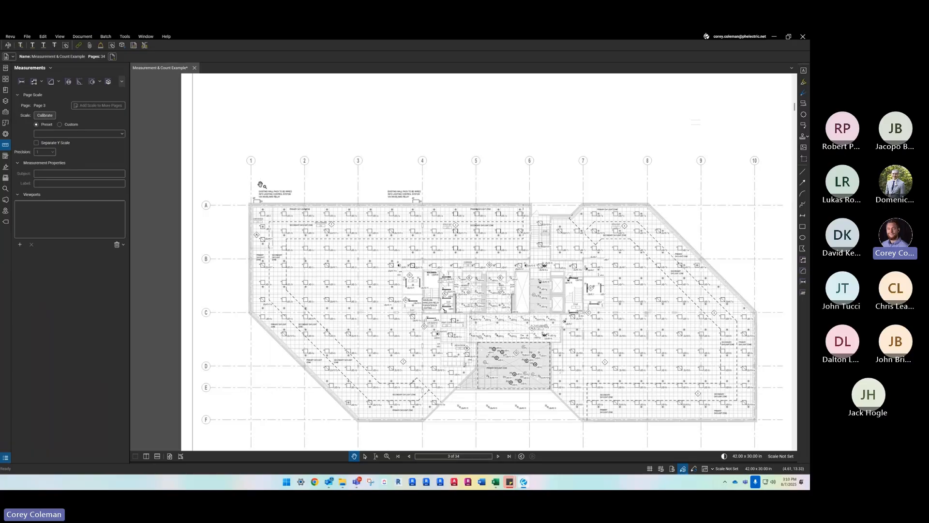
{"action": "left_click_drag", "start_coordinate": [261, 181], "coordinate": [261, 175]}
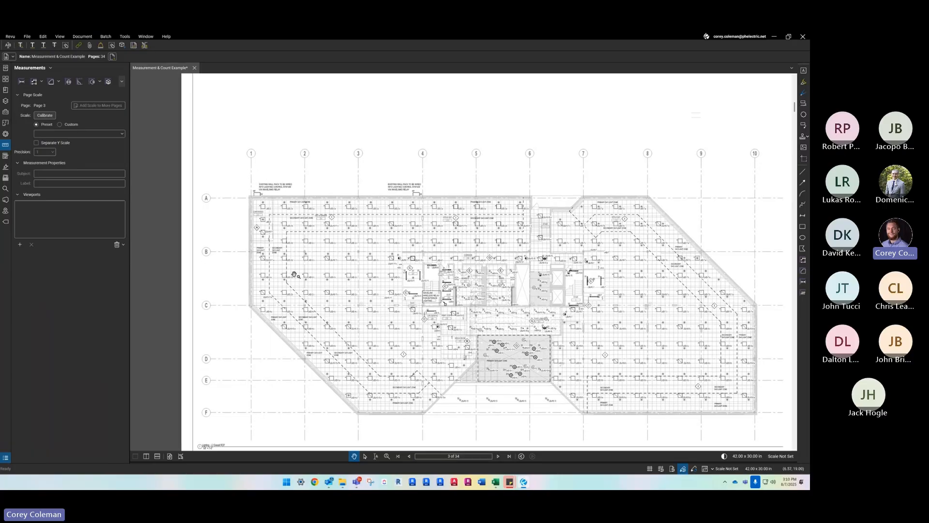
{"action": "left_click_drag", "start_coordinate": [295, 274], "coordinate": [294, 273]}
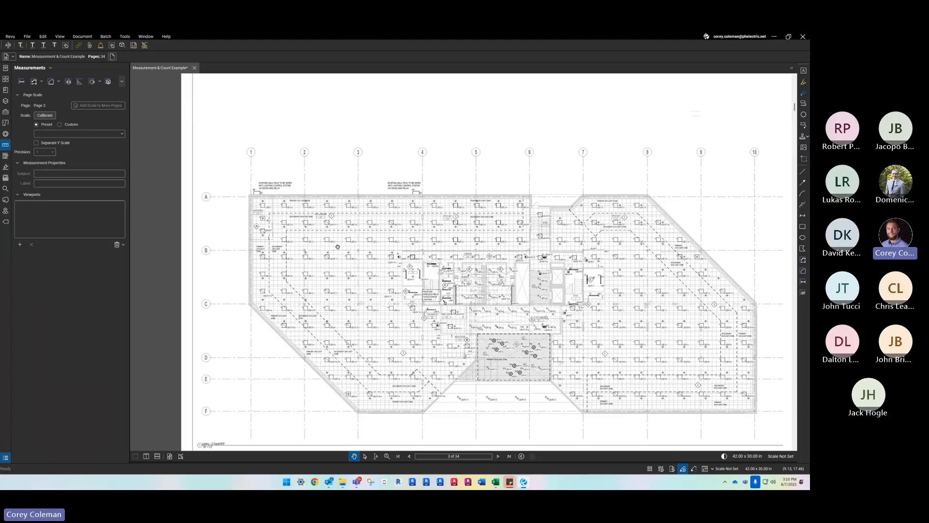
{"action": "left_click_drag", "start_coordinate": [338, 247], "coordinate": [340, 255]}
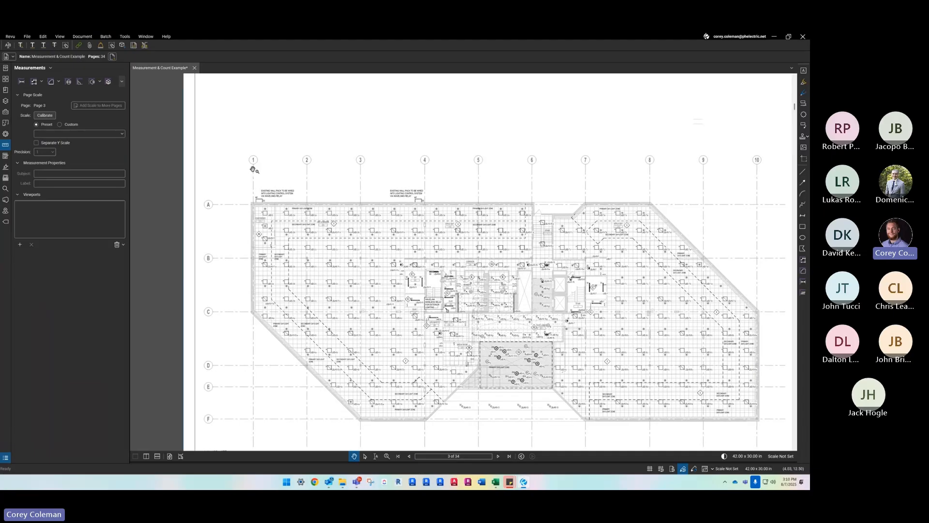
- Calibrate a custom scale for page 3 from grid line 1 to grid line 2 as 20'-0" and apply it to the current page
{"action": "scroll", "coordinate": [253, 169], "scroll_direction": "up", "scroll_amount": 3}
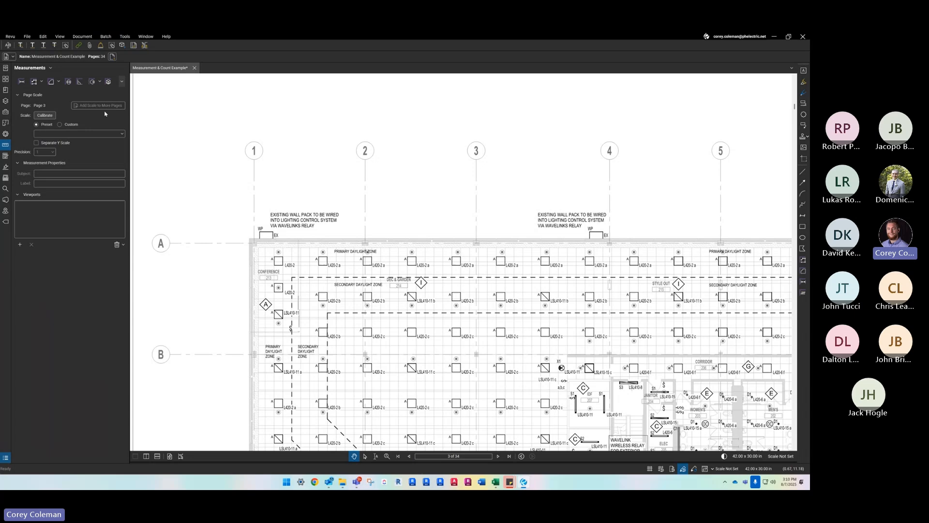
{"action": "left_click", "coordinate": [60, 124]}
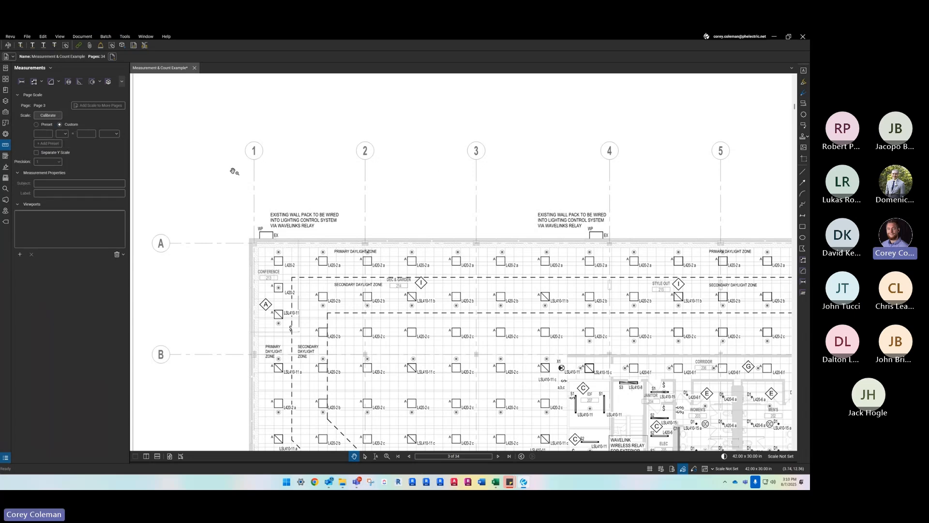
{"action": "left_click", "coordinate": [53, 117]}
{"action": "left_click", "coordinate": [456, 276]}
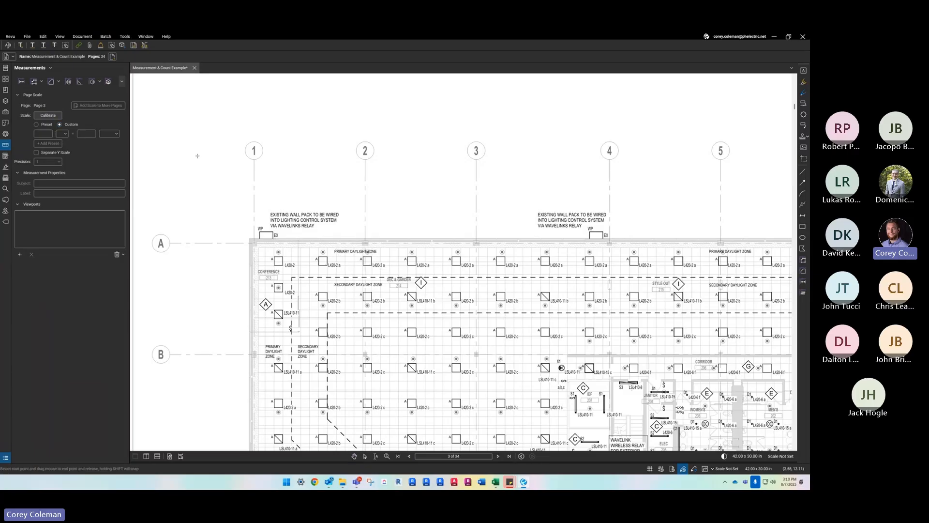
{"action": "left_click_drag", "start_coordinate": [254, 159], "coordinate": [366, 159]}
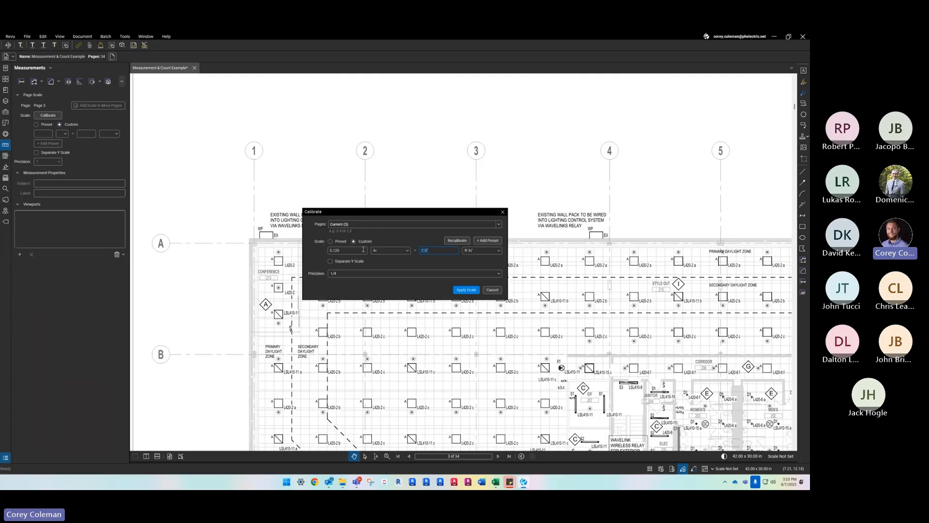
{"action": "left_click", "coordinate": [424, 252]}
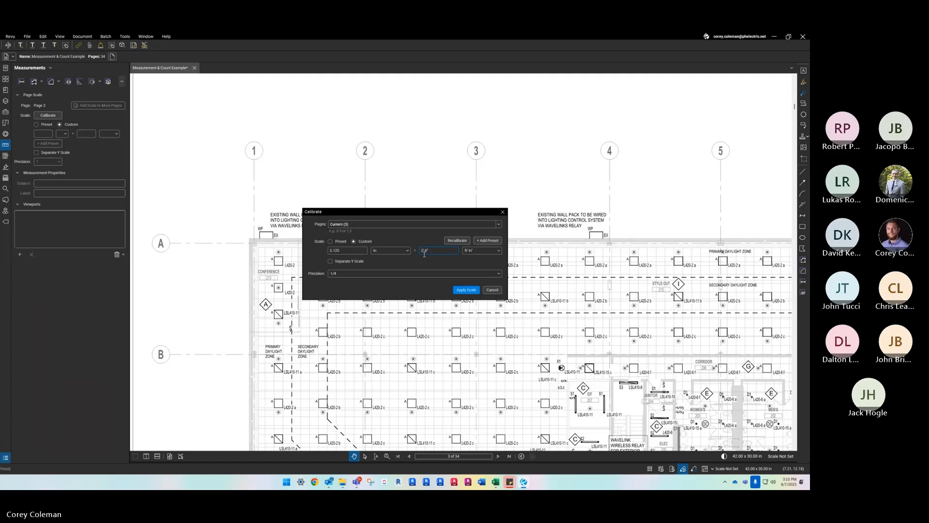
{"action": "type", "text": "0"}
{"action": "left_click", "coordinate": [469, 290]}
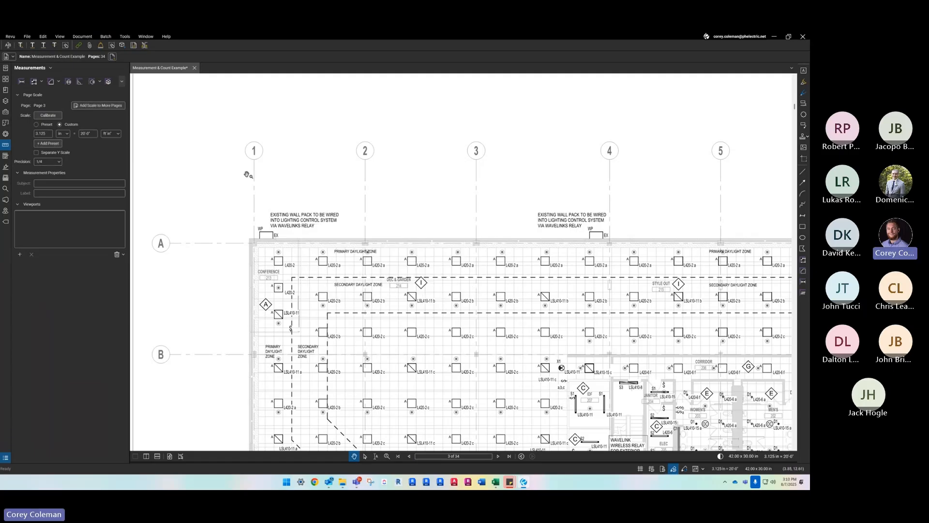
{"action": "scroll", "coordinate": [301, 189], "scroll_direction": "down", "scroll_amount": 3}
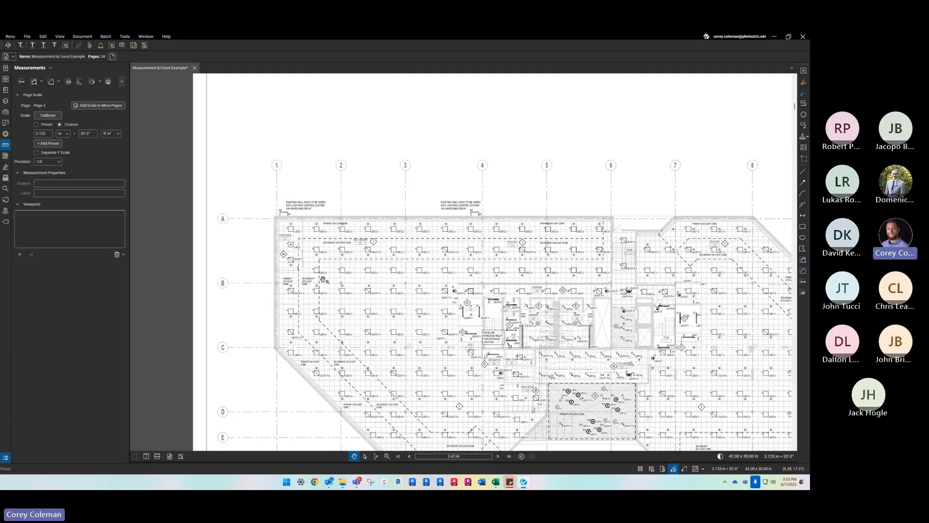
{"action": "left_click_drag", "start_coordinate": [301, 278], "coordinate": [308, 191]}
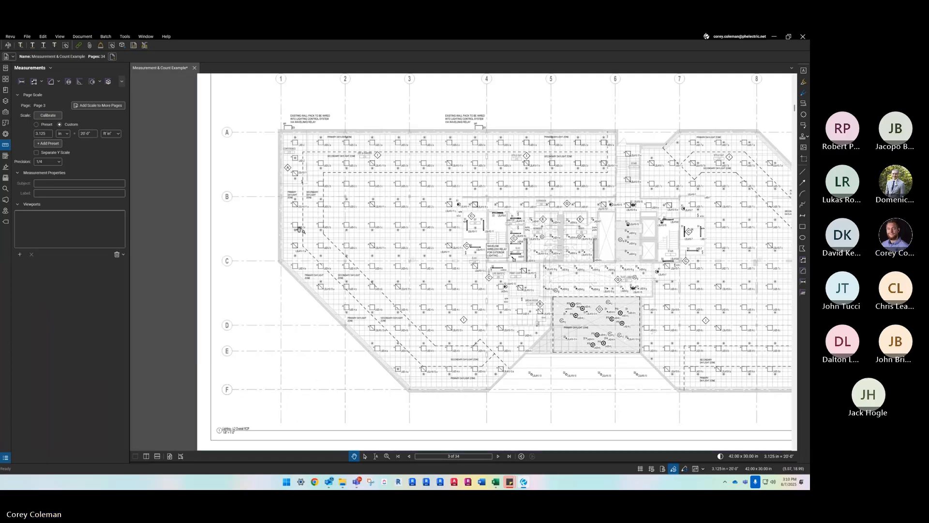
{"action": "left_click_drag", "start_coordinate": [302, 107], "coordinate": [297, 133]}
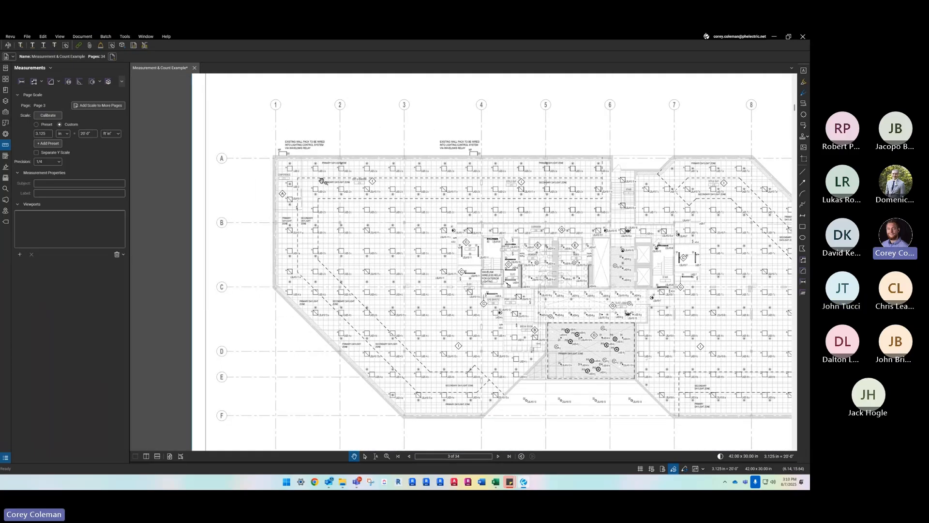
{"action": "left_click_drag", "start_coordinate": [397, 273], "coordinate": [384, 291]}
{"action": "scroll", "coordinate": [455, 295], "scroll_direction": "down", "scroll_amount": 2}
{"action": "scroll", "coordinate": [535, 281], "scroll_direction": "up", "scroll_amount": 5}
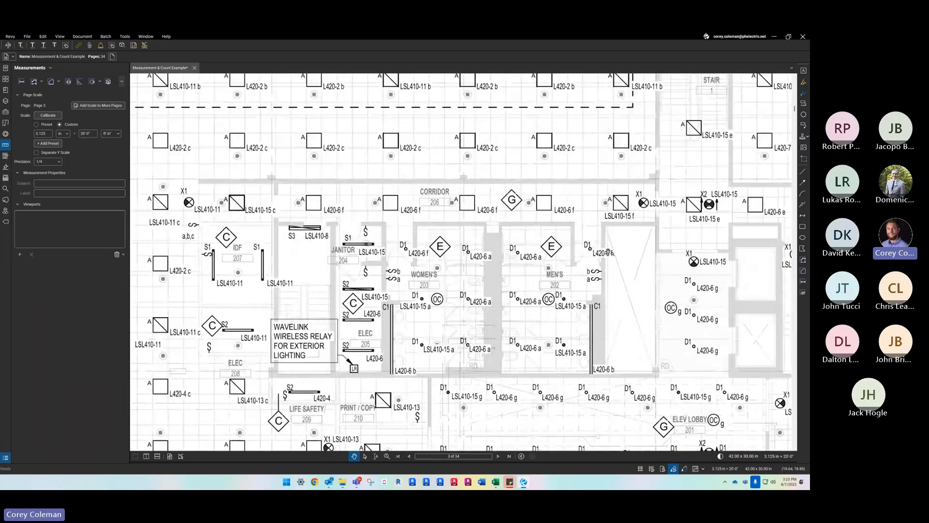
- Examine the calibrated second-floor lighting plan and the scale note under its drawing title
{"action": "scroll", "coordinate": [582, 273], "scroll_direction": "up", "scroll_amount": 2}
{"action": "scroll", "coordinate": [582, 273], "scroll_direction": "down", "scroll_amount": 6}
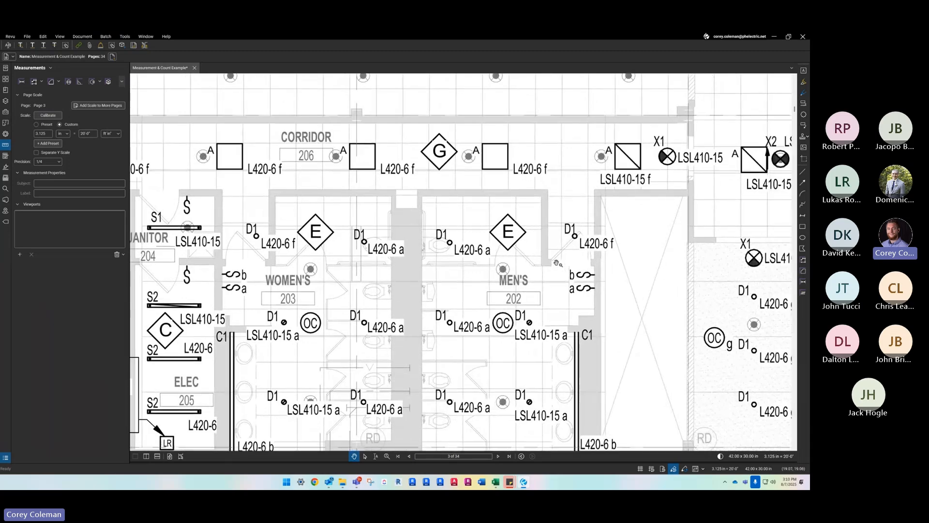
{"action": "left_click_drag", "start_coordinate": [235, 233], "coordinate": [317, 245]}
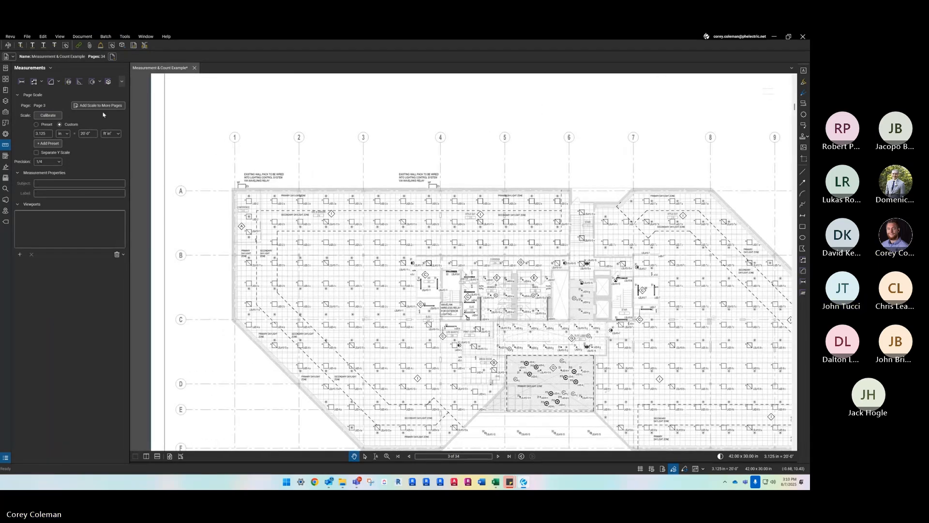
{"action": "left_click", "coordinate": [45, 124]}
{"action": "scroll", "coordinate": [327, 173], "scroll_direction": "down", "scroll_amount": 3}
{"action": "scroll", "coordinate": [238, 352], "scroll_direction": "up", "scroll_amount": 6}
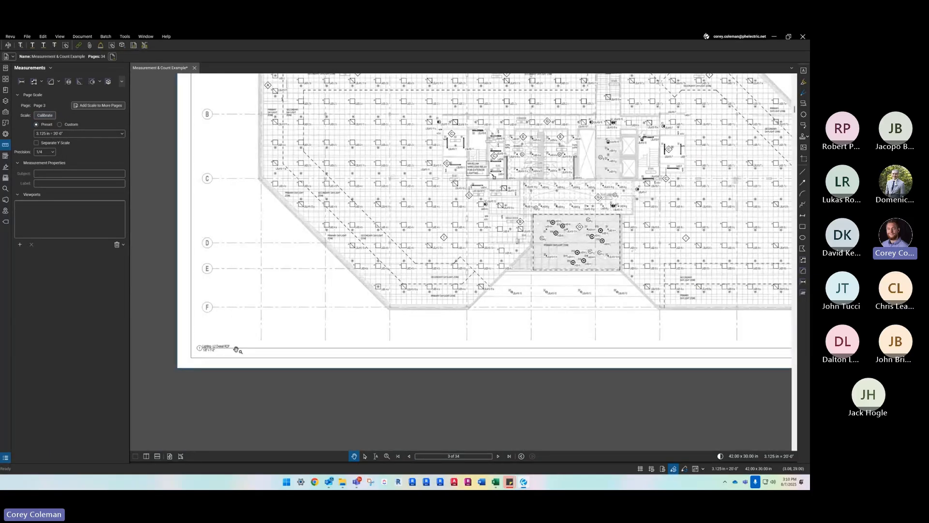
{"action": "scroll", "coordinate": [202, 361], "scroll_direction": "down", "scroll_amount": 6}
{"action": "scroll", "coordinate": [205, 356], "scroll_direction": "up", "scroll_amount": 2}
{"action": "left_click_drag", "start_coordinate": [425, 325], "coordinate": [353, 334]}
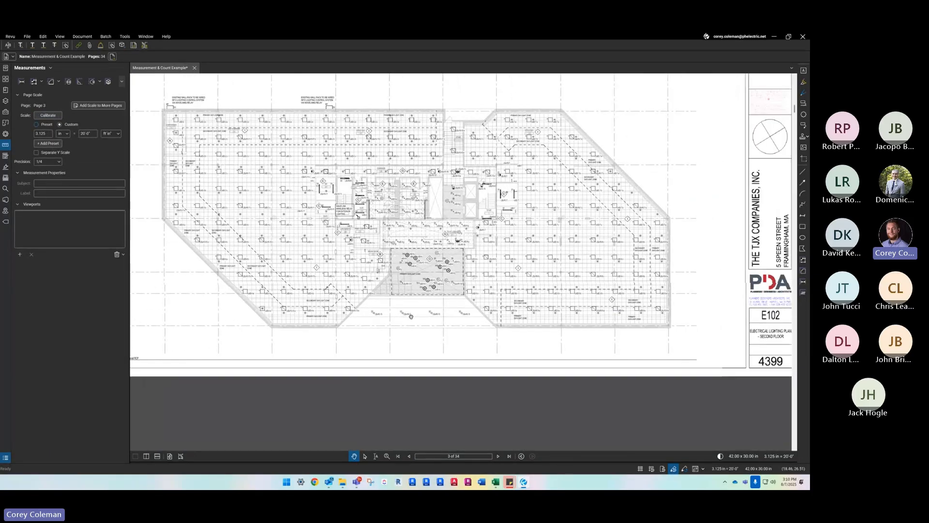
{"action": "scroll", "coordinate": [344, 232], "scroll_direction": "down", "scroll_amount": 2}
{"action": "scroll", "coordinate": [256, 163], "scroll_direction": "up", "scroll_amount": 5}
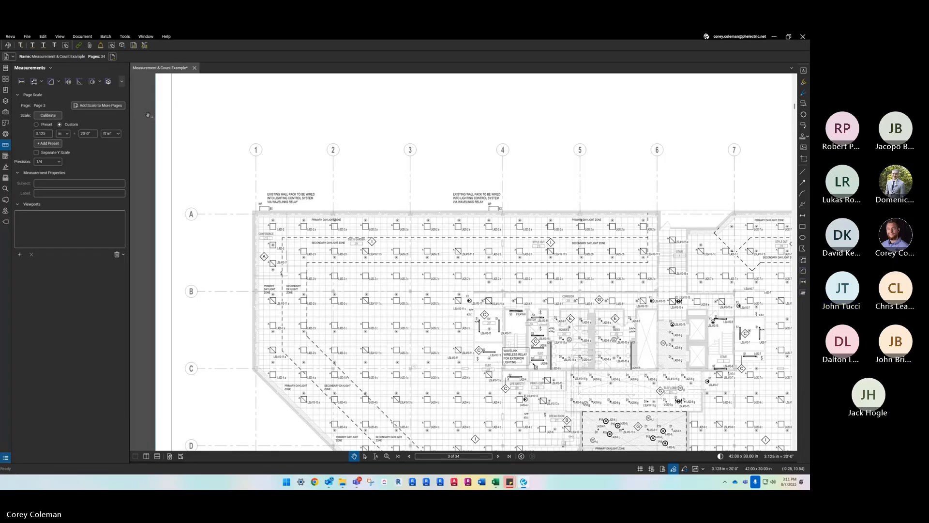
{"action": "scroll", "coordinate": [405, 270], "scroll_direction": "down", "scroll_amount": 3}
{"action": "scroll", "coordinate": [599, 299], "scroll_direction": "up", "scroll_amount": 2}
{"action": "scroll", "coordinate": [466, 257], "scroll_direction": "down", "scroll_amount": 2}
{"action": "scroll", "coordinate": [530, 317], "scroll_direction": "up", "scroll_amount": 1}
{"action": "left_click_drag", "start_coordinate": [523, 317], "coordinate": [521, 303]}
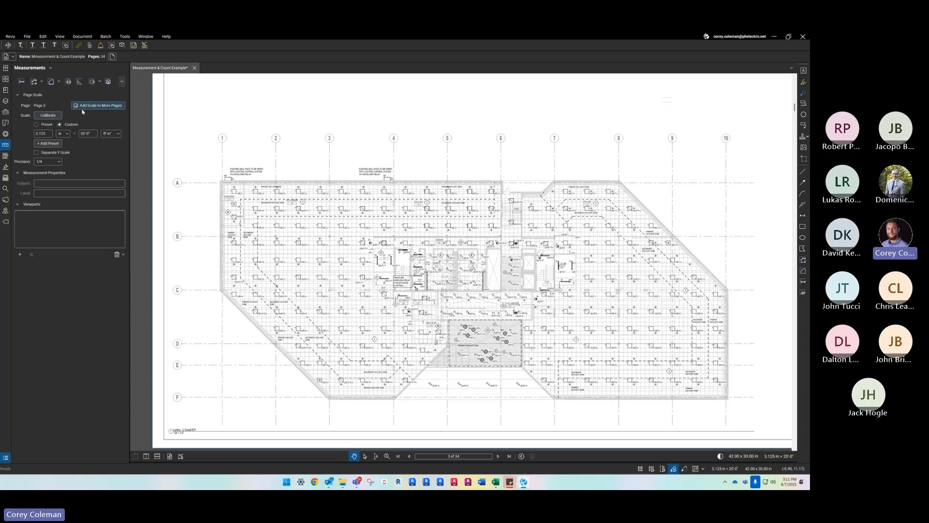
- Set page 3 to the preset scale 1/8" = 1'-0" with a precision of 1
{"action": "left_click", "coordinate": [44, 125]}
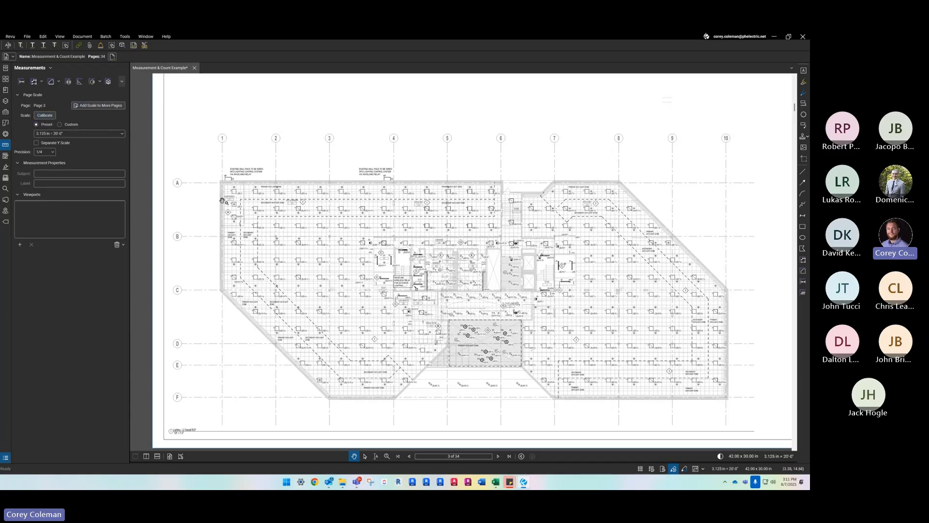
{"action": "left_click", "coordinate": [62, 132]}
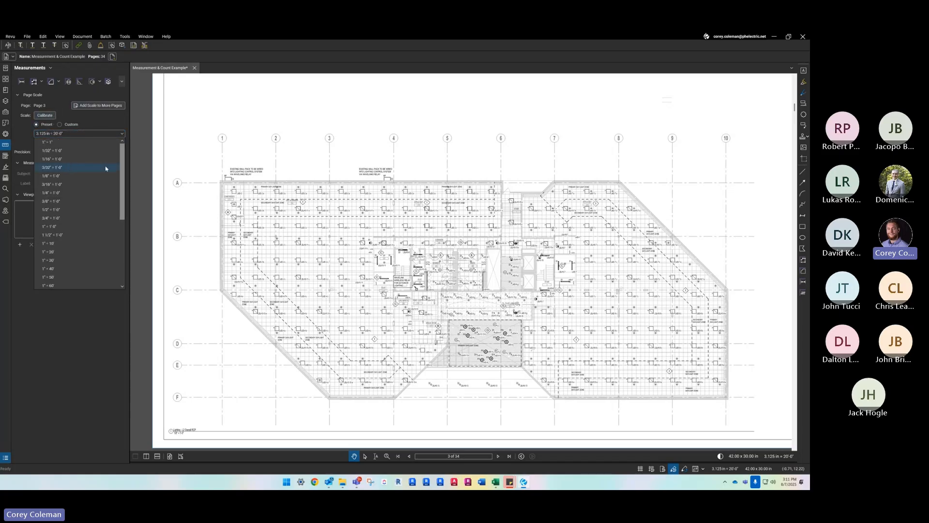
{"action": "left_click", "coordinate": [76, 176]}
{"action": "left_click", "coordinate": [49, 152]}
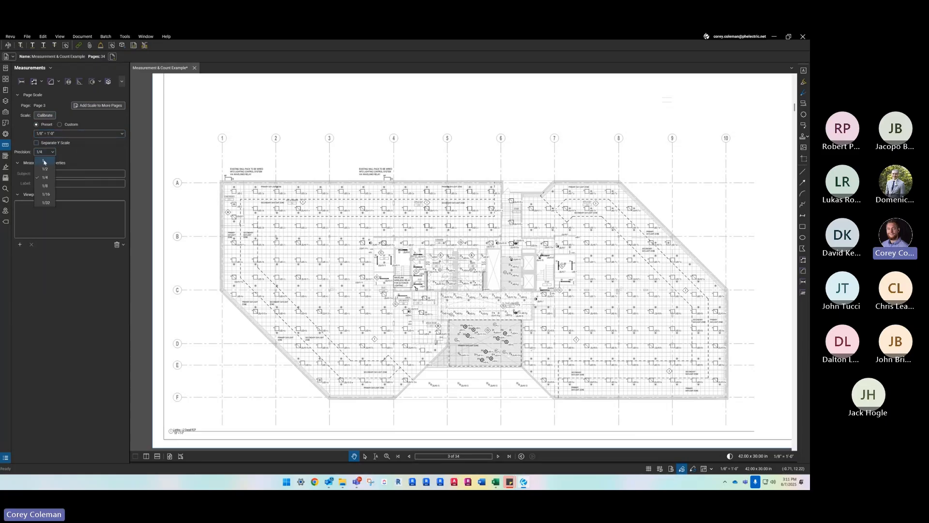
{"action": "left_click", "coordinate": [44, 161]}
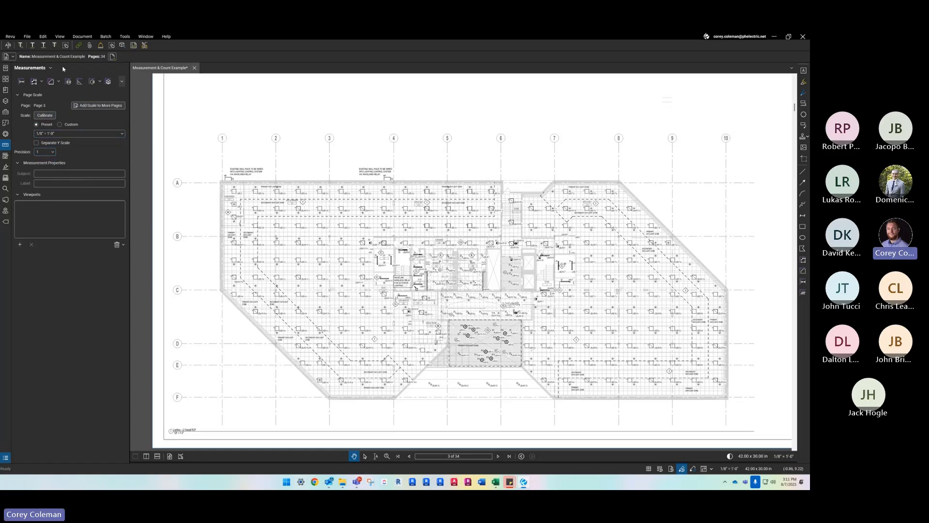
- Draw a five-segment polylength measurement about 210 ft long in the blank area above the second-floor plan
{"action": "left_click", "coordinate": [34, 82]}
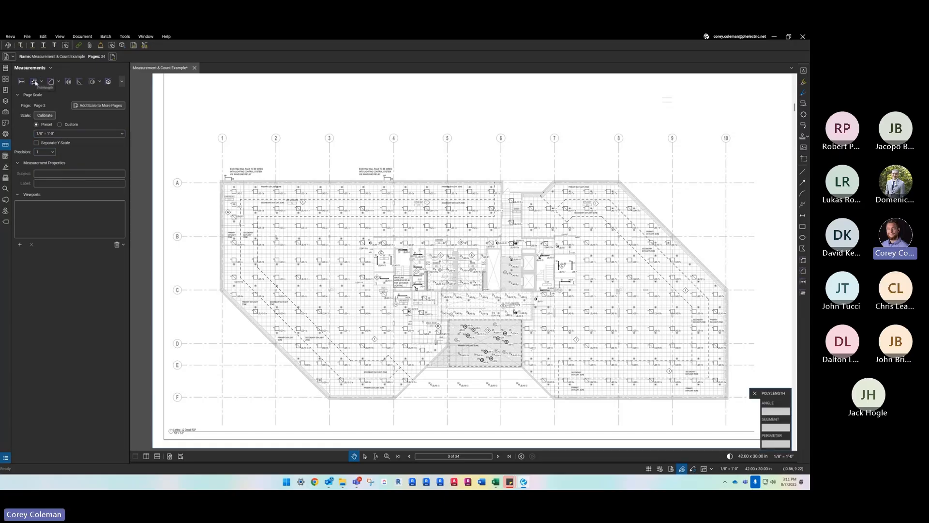
{"action": "left_click", "coordinate": [233, 112]}
{"action": "left_click", "coordinate": [307, 113]}
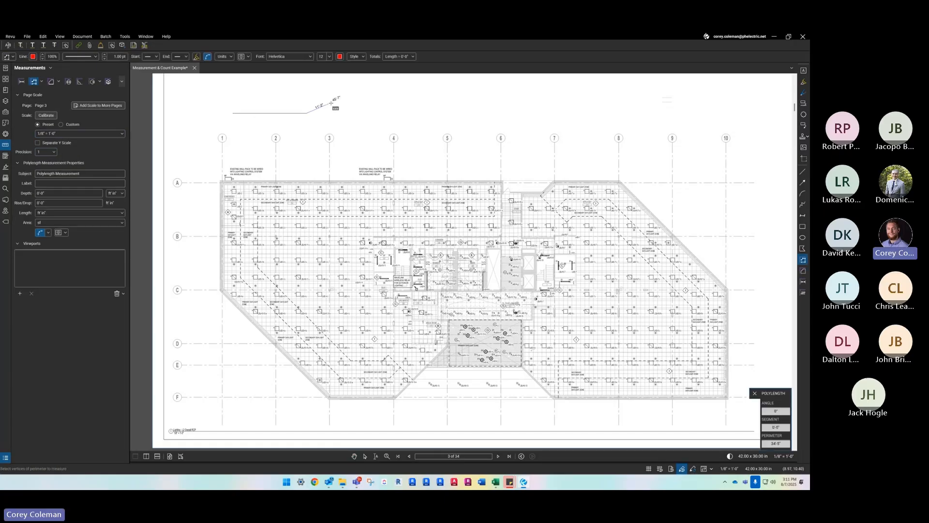
{"action": "left_click", "coordinate": [376, 87]}
{"action": "left_click", "coordinate": [456, 87]}
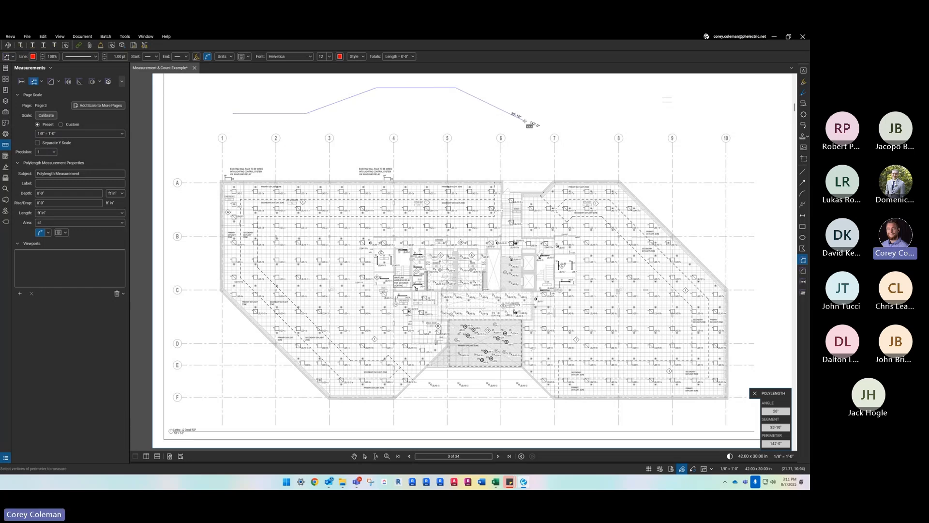
{"action": "key", "text": "ctrl"}
{"action": "left_click", "coordinate": [536, 124]}
{"action": "left_click", "coordinate": [670, 125]}
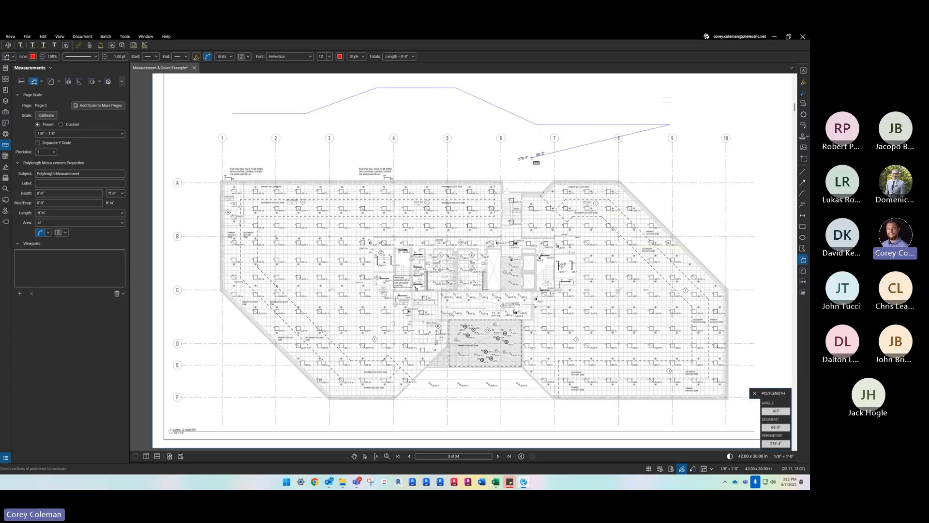
{"action": "key", "text": "Return"}
{"action": "key", "text": "Escape"}
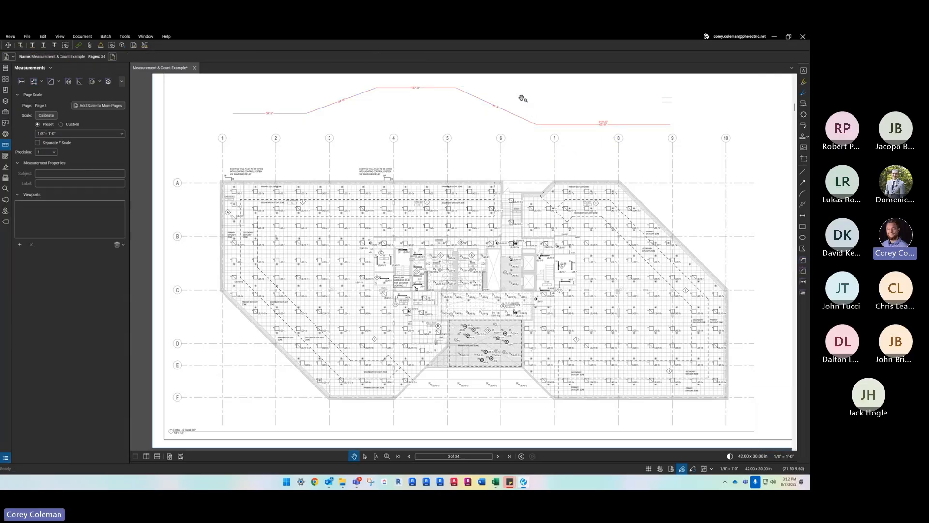
- Review the segment lengths of the sample polylength above the plan and delete the measurement
{"action": "scroll", "coordinate": [597, 129], "scroll_direction": "up", "scroll_amount": 3}
{"action": "scroll", "coordinate": [515, 182], "scroll_direction": "down", "scroll_amount": 2}
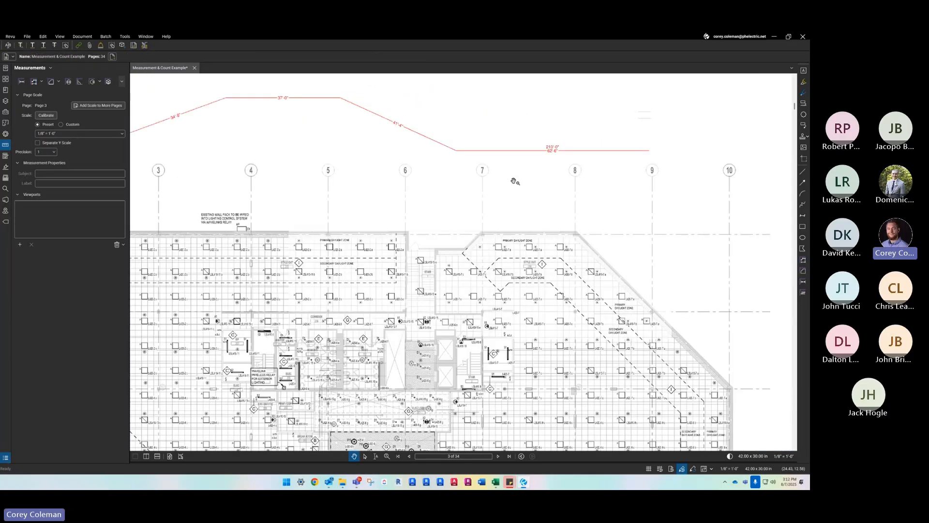
{"action": "scroll", "coordinate": [551, 161], "scroll_direction": "up", "scroll_amount": 1}
{"action": "scroll", "coordinate": [543, 162], "scroll_direction": "down", "scroll_amount": 3}
{"action": "scroll", "coordinate": [501, 159], "scroll_direction": "up", "scroll_amount": 2}
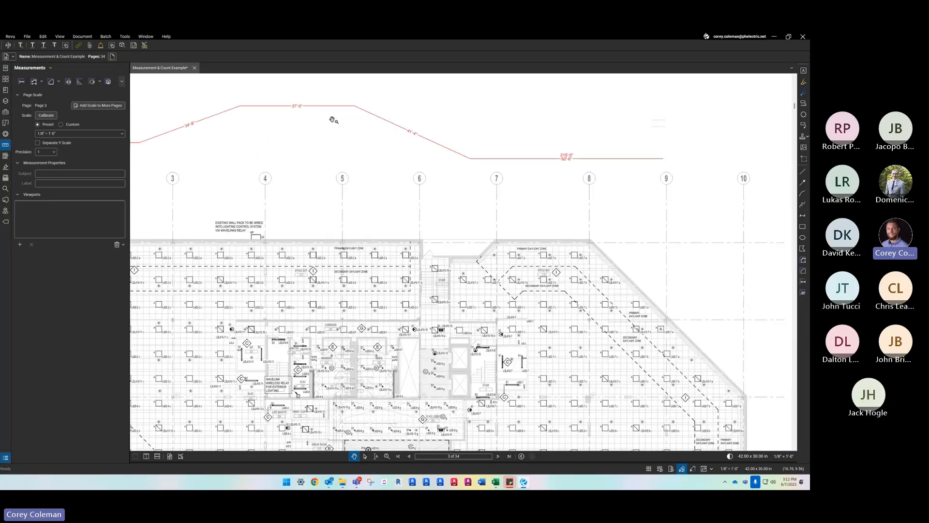
{"action": "left_click_drag", "start_coordinate": [314, 139], "coordinate": [504, 140]}
{"action": "scroll", "coordinate": [232, 127], "scroll_direction": "down", "scroll_amount": 1}
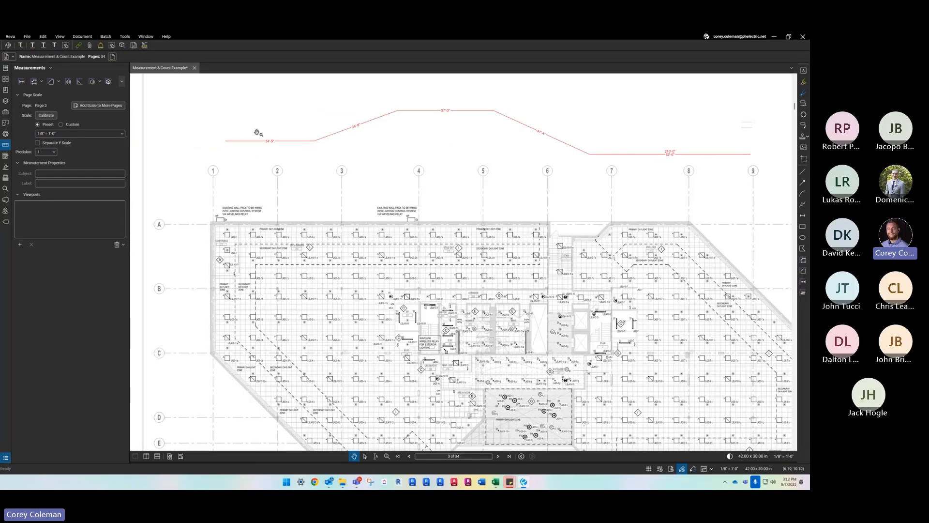
{"action": "left_click", "coordinate": [279, 142]}
{"action": "key", "text": "Delete"}
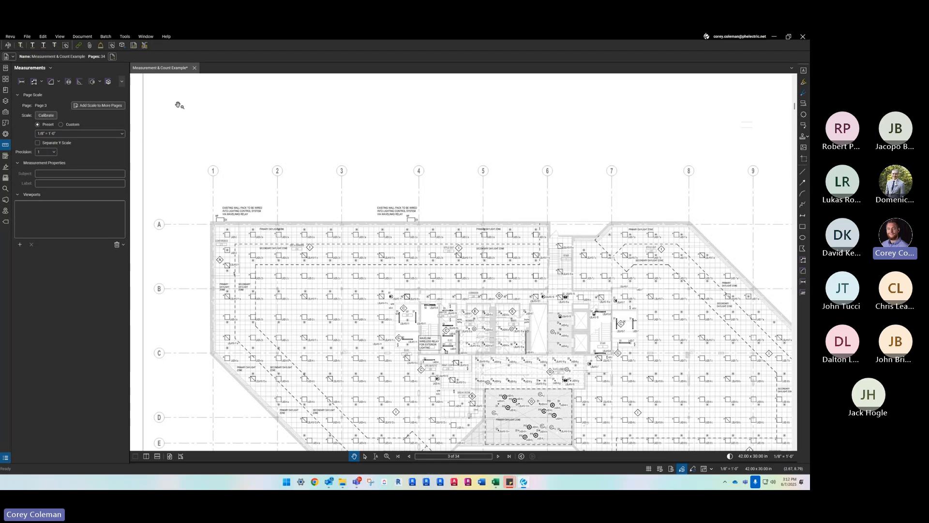
- Start a new polylength measurement and set both its start and end line caps to circles
{"action": "scroll", "coordinate": [310, 178], "scroll_direction": "down", "scroll_amount": 1}
{"action": "scroll", "coordinate": [383, 274], "scroll_direction": "up", "scroll_amount": 4}
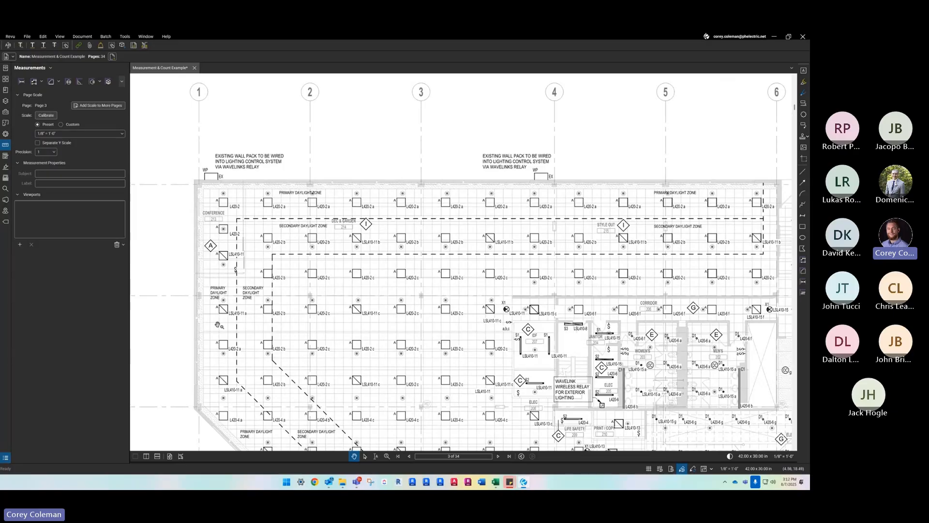
{"action": "left_click", "coordinate": [34, 82]}
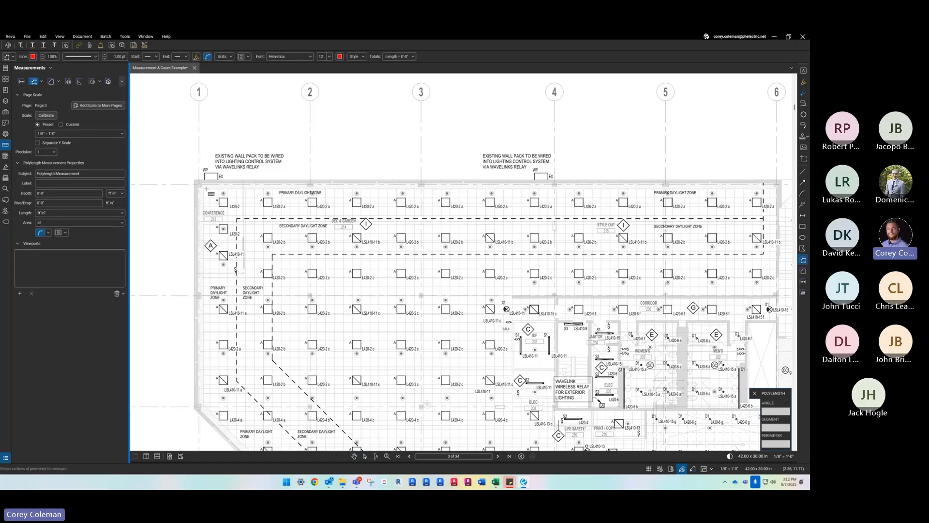
{"action": "left_click", "coordinate": [155, 57]}
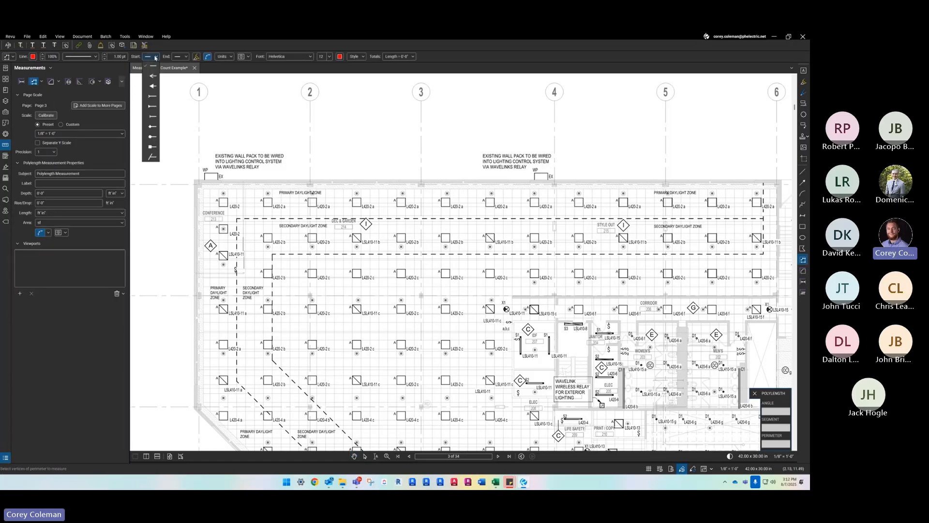
{"action": "left_click", "coordinate": [151, 138]}
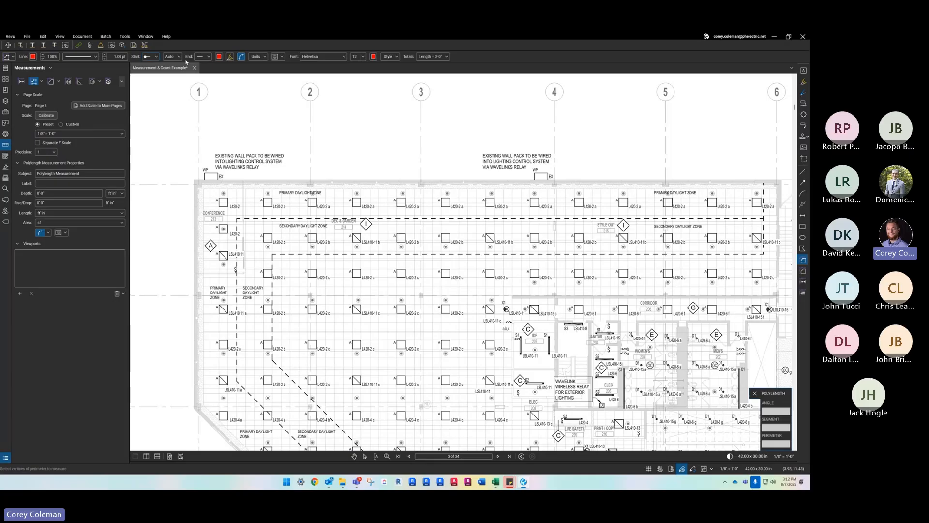
{"action": "left_click", "coordinate": [209, 57]}
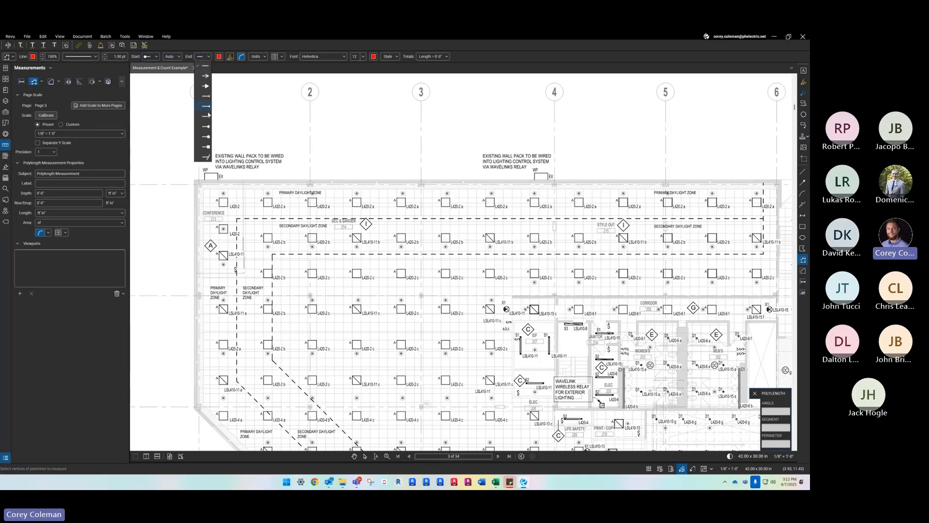
{"action": "left_click", "coordinate": [208, 137]}
{"action": "left_click", "coordinate": [177, 57]}
{"action": "left_click", "coordinate": [137, 57]}
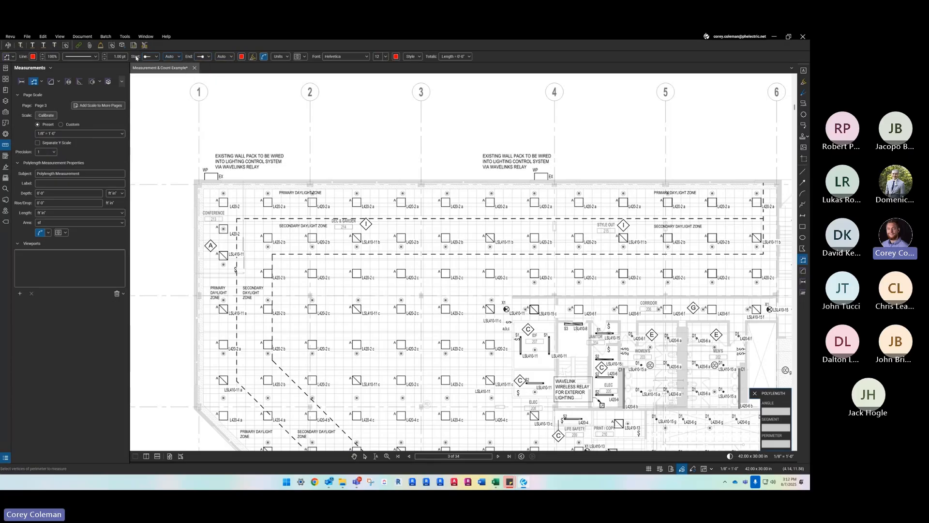
- Give the polylength measurement the Fenceline Circle line style and an orange line color
{"action": "left_click", "coordinate": [80, 57]}
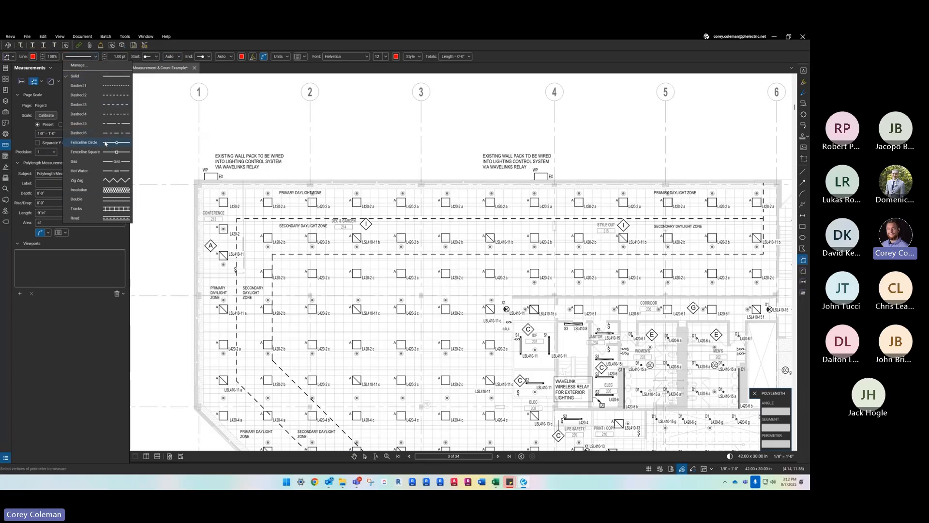
{"action": "left_click", "coordinate": [109, 143]}
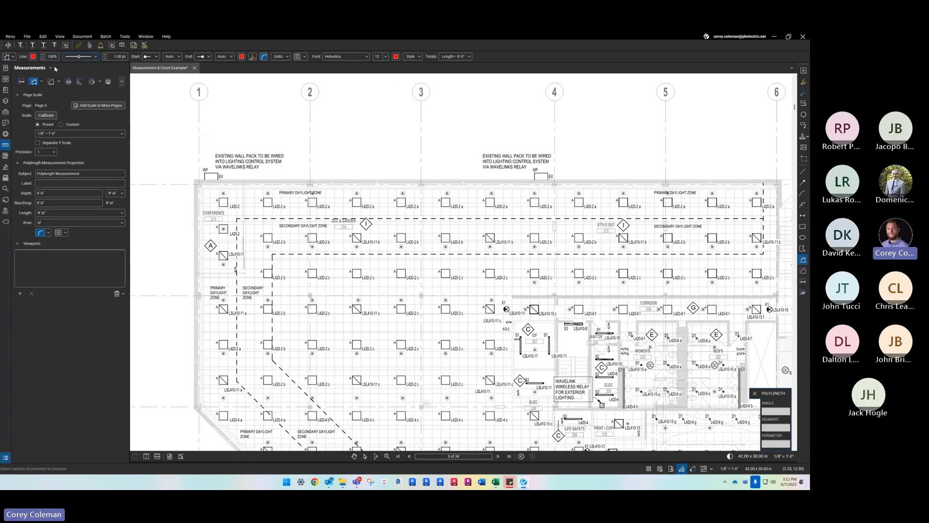
{"action": "left_click", "coordinate": [33, 57]}
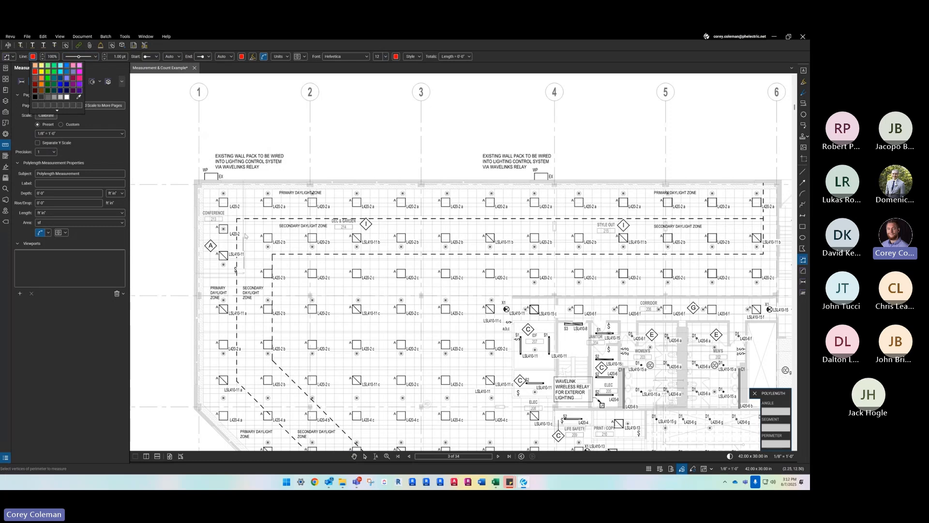
{"action": "left_click", "coordinate": [41, 90]}
- Label the polylength measurement L420-2
{"action": "left_click", "coordinate": [56, 183]}
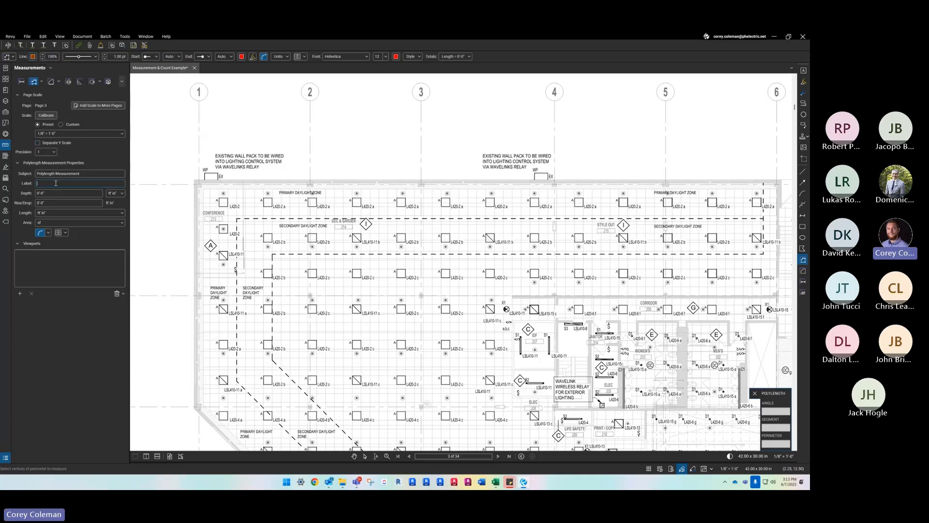
{"action": "type", "text": "LS"}
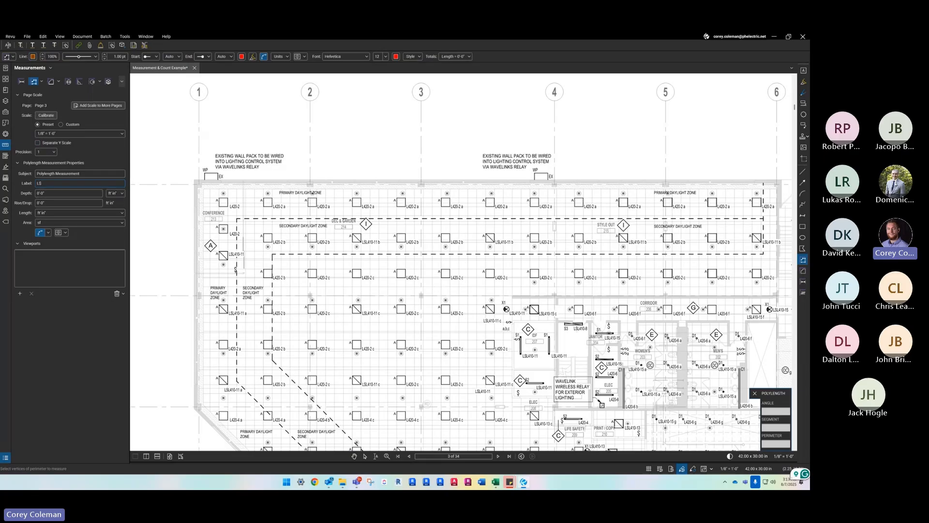
{"action": "key", "text": "BackSpace"}
{"action": "type", "text": "420-2"}
- Trace the polylength from the L420-4 a fixture at the angled corner up the outer fixture column to the conference room's uppermost L420-2 fixture
{"action": "scroll", "coordinate": [217, 300], "scroll_direction": "down", "scroll_amount": 2}
{"action": "scroll", "coordinate": [245, 415], "scroll_direction": "up", "scroll_amount": 2}
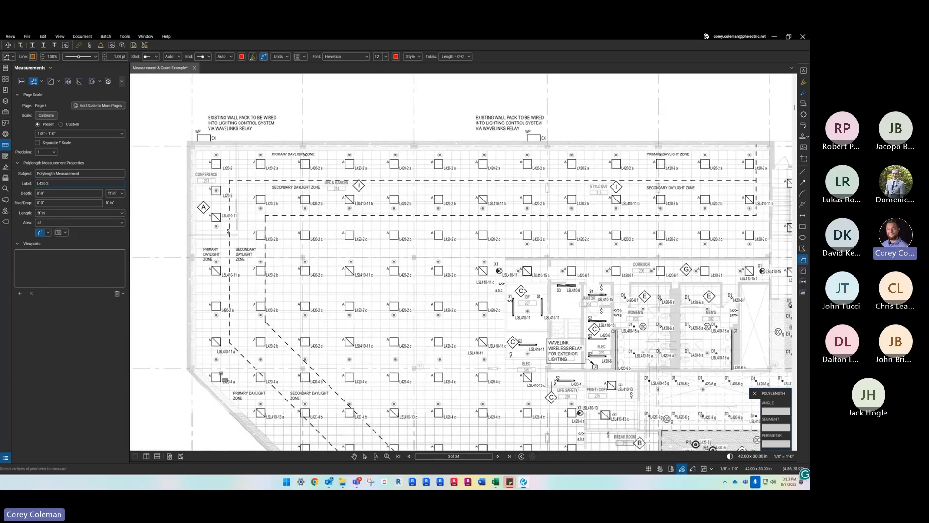
{"action": "scroll", "coordinate": [217, 374], "scroll_direction": "up", "scroll_amount": 2}
{"action": "left_click", "coordinate": [214, 368]}
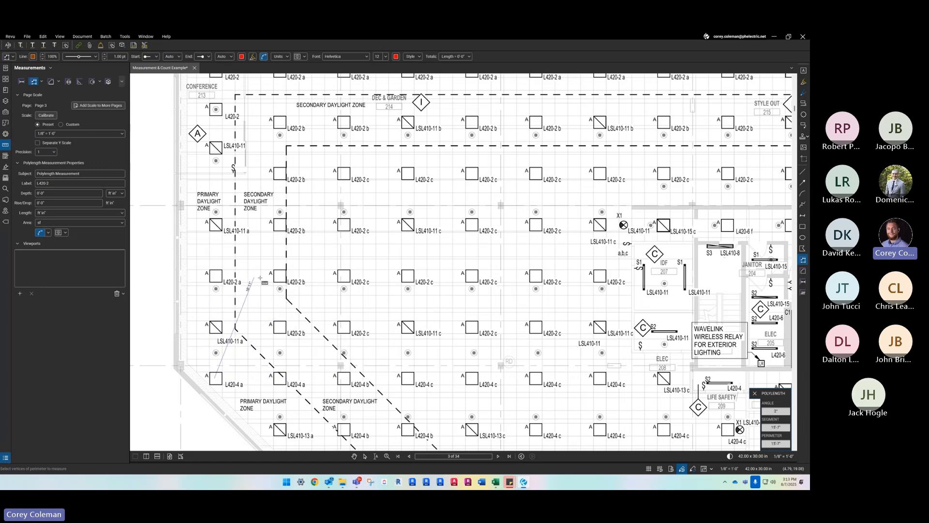
{"action": "scroll", "coordinate": [258, 264], "scroll_direction": "left", "scroll_amount": 3}
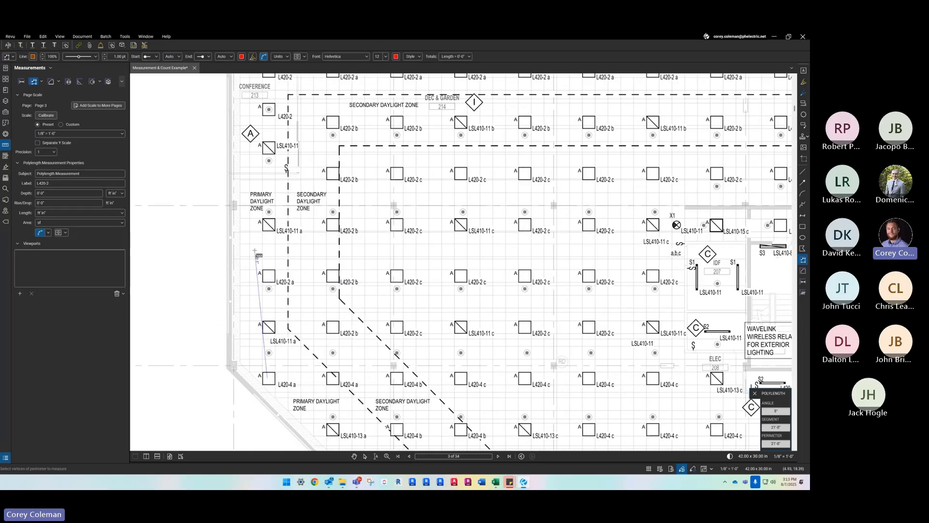
{"action": "left_click", "coordinate": [268, 279]}
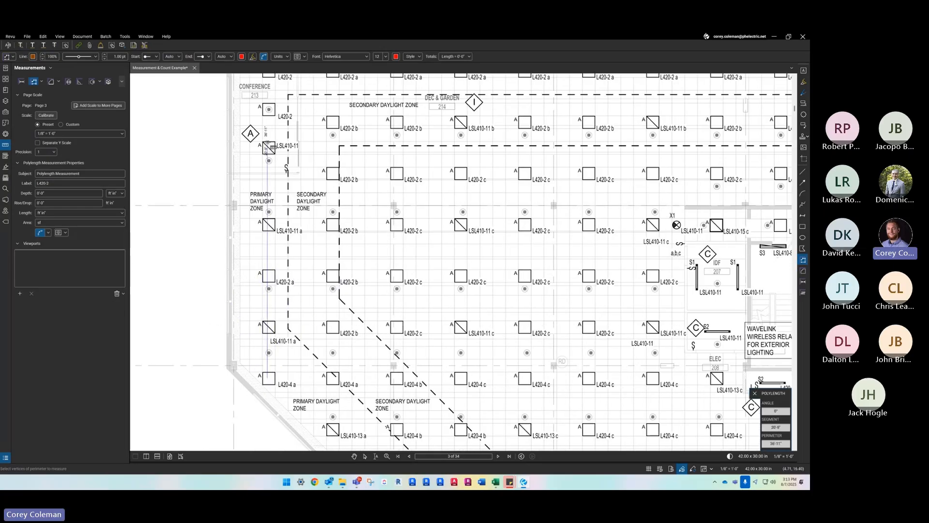
{"action": "left_click_drag", "start_coordinate": [302, 150], "coordinate": [265, 259]}
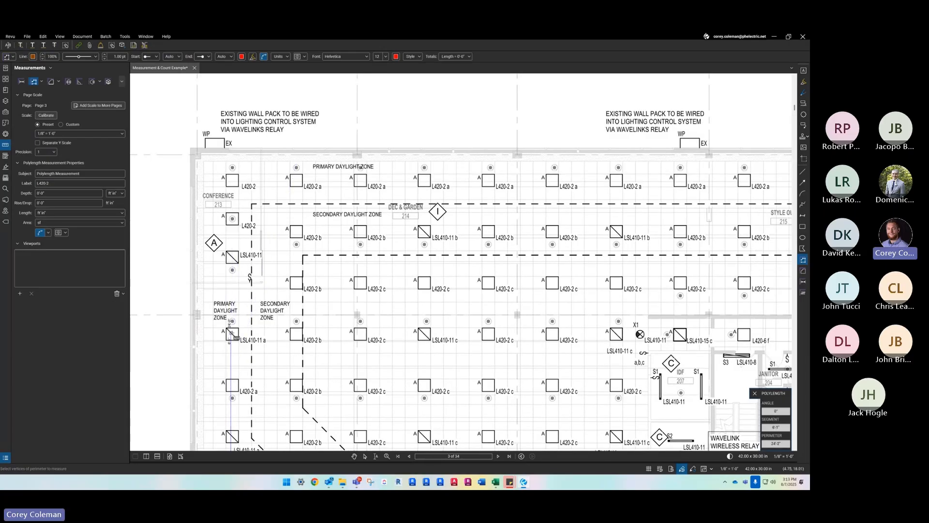
{"action": "left_click", "coordinate": [233, 256]}
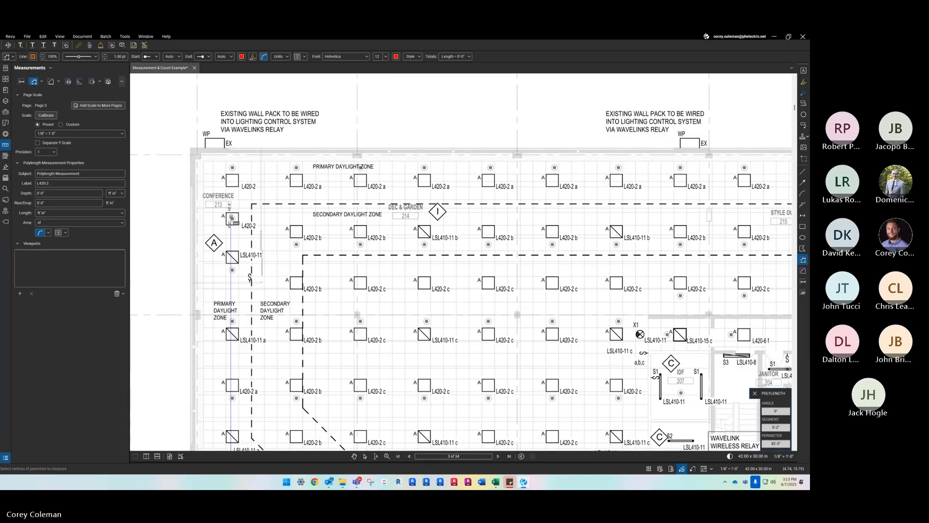
{"action": "left_click", "coordinate": [232, 181]}
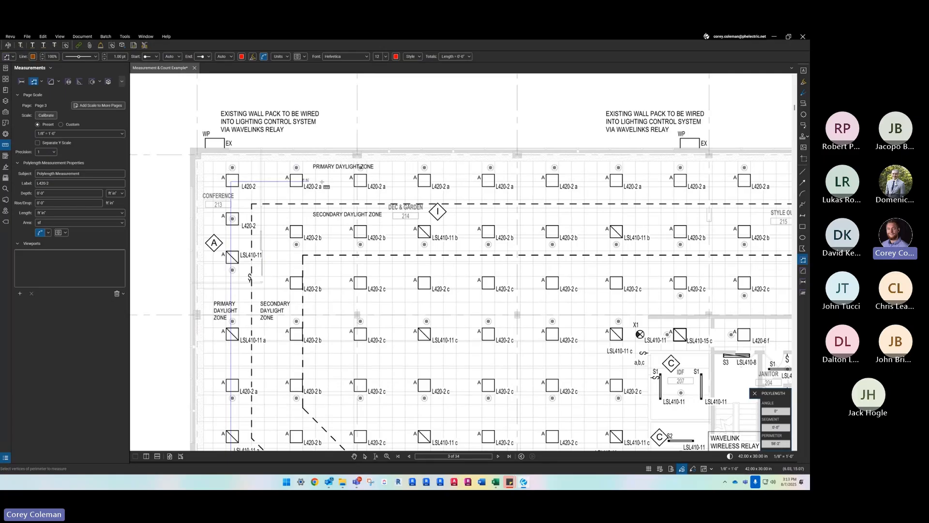
- Continue the polylength along the upper fixture row and finish the run at the seventh L420-2 a fixture
{"action": "left_click", "coordinate": [360, 181]}
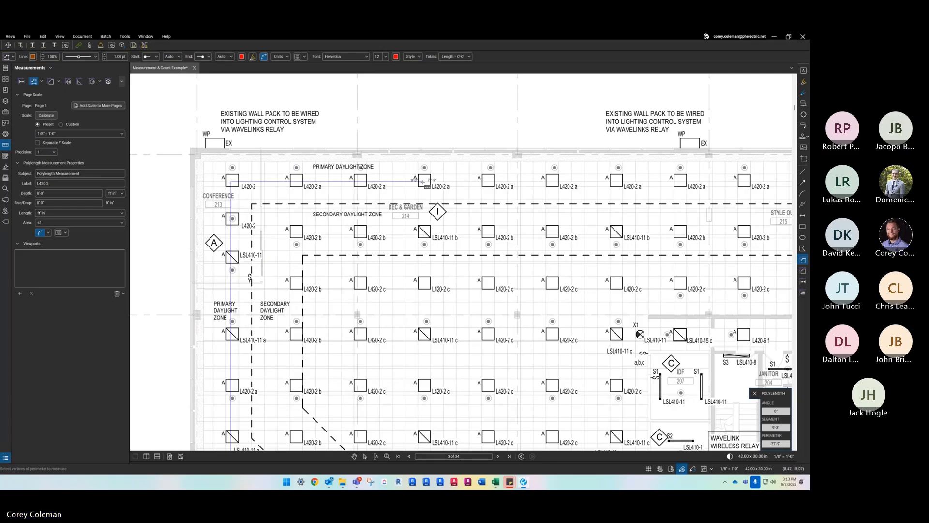
{"action": "left_click", "coordinate": [488, 180]}
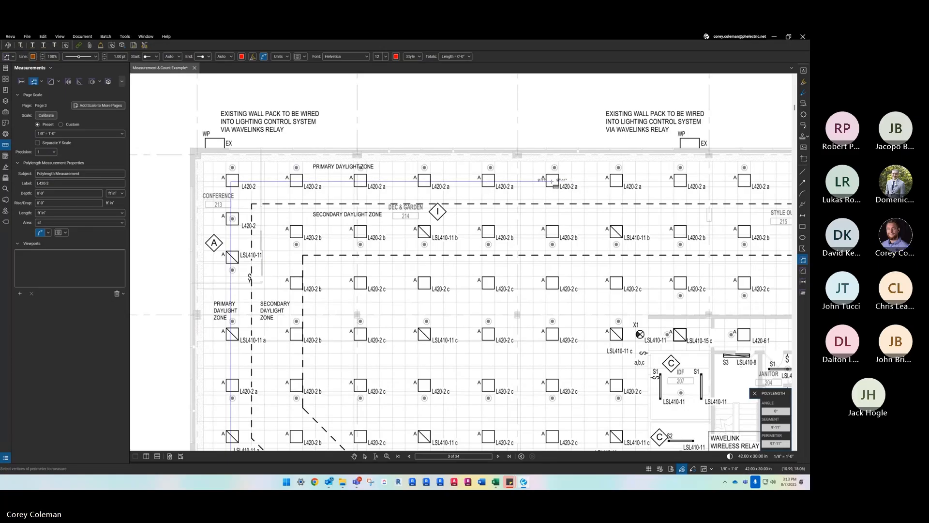
{"action": "left_click", "coordinate": [616, 180]}
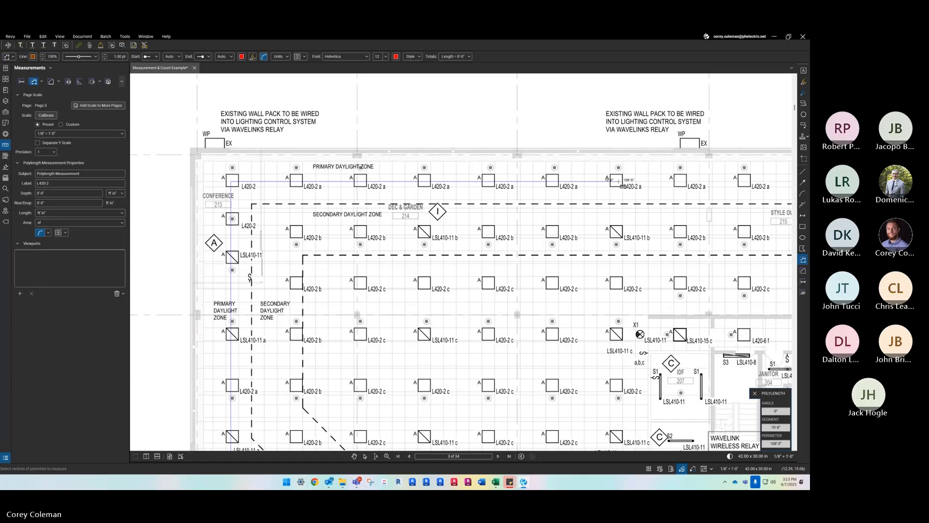
{"action": "double_click", "coordinate": [681, 181]}
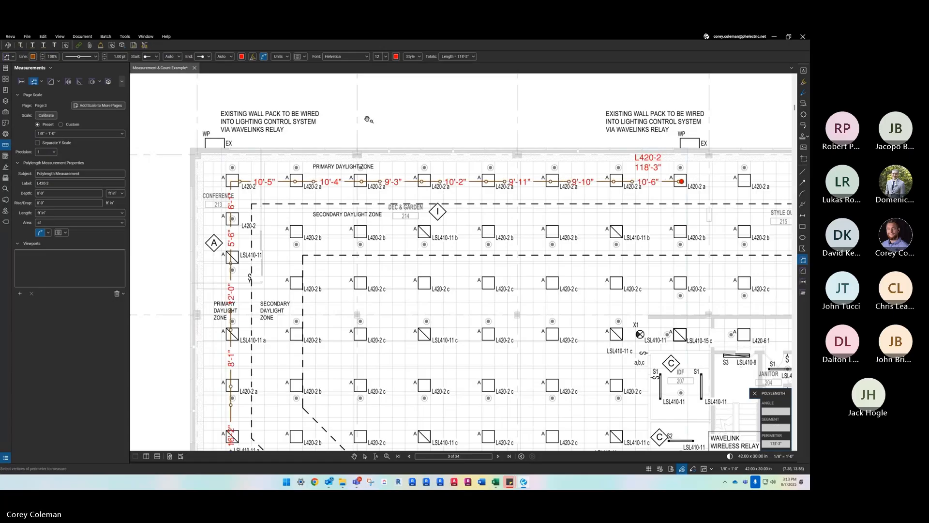
{"action": "key", "text": "Escape"}
- Examine the segment lengths, label and total length along the finished L420-2 run
{"action": "scroll", "coordinate": [300, 167], "scroll_direction": "down", "scroll_amount": 1}
{"action": "scroll", "coordinate": [263, 244], "scroll_direction": "up", "scroll_amount": 1}
{"action": "scroll", "coordinate": [242, 291], "scroll_direction": "down", "scroll_amount": 2}
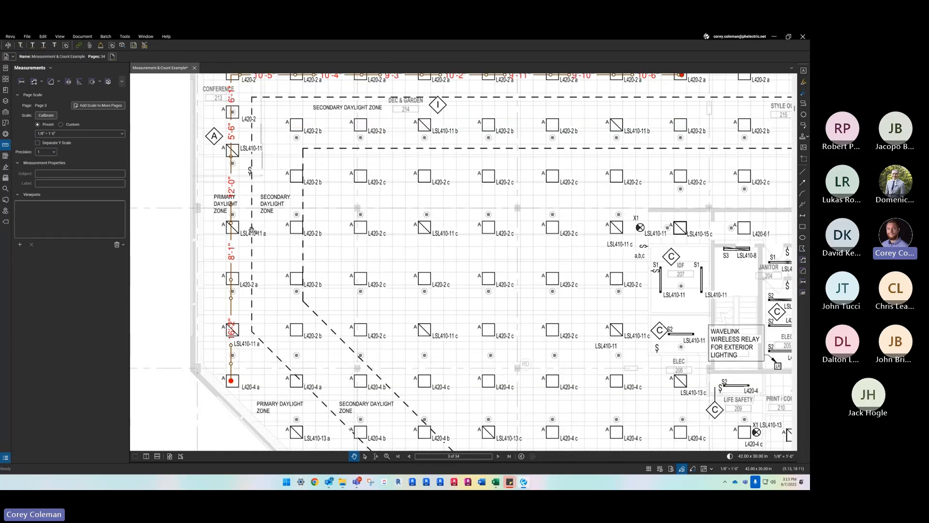
{"action": "scroll", "coordinate": [251, 229], "scroll_direction": "up", "scroll_amount": 2}
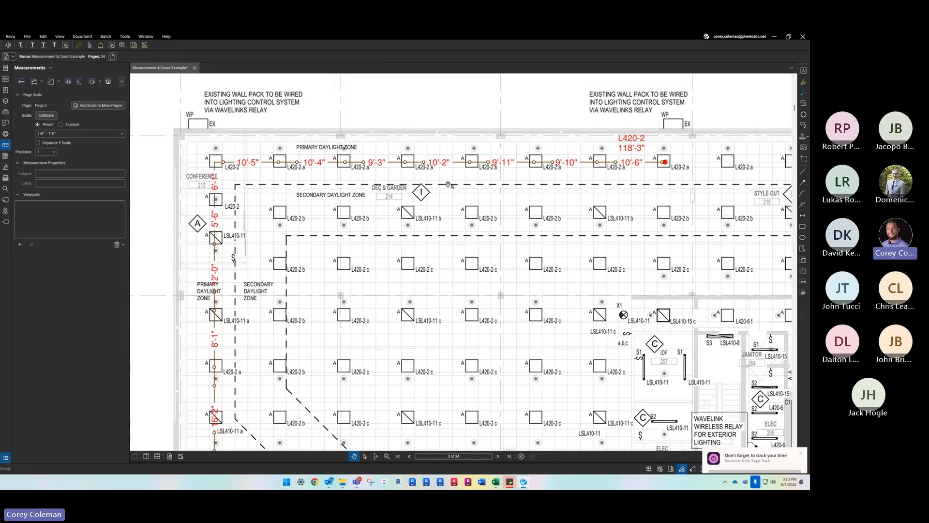
{"action": "left_click_drag", "start_coordinate": [450, 185], "coordinate": [432, 185]}
{"action": "left_click_drag", "start_coordinate": [627, 167], "coordinate": [518, 166]}
{"action": "scroll", "coordinate": [518, 166], "scroll_direction": "up", "scroll_amount": 3}
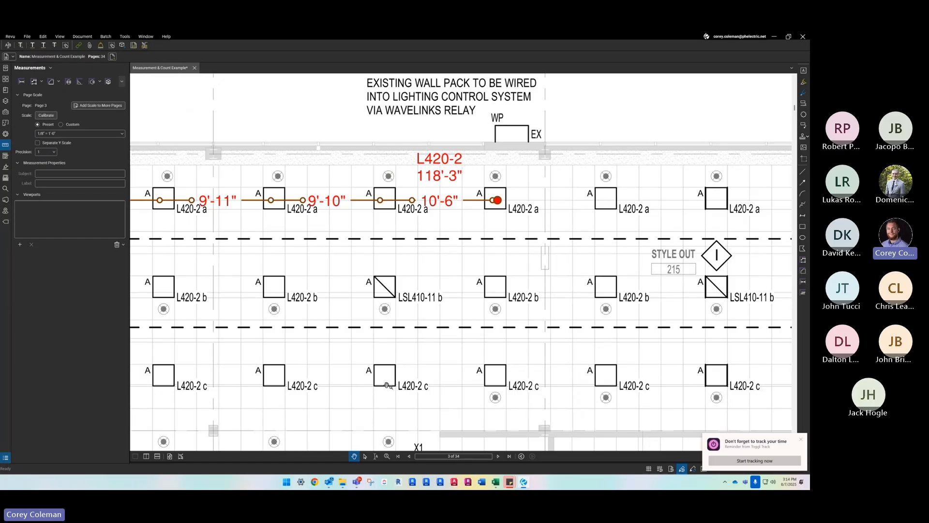
- Show the Markups List and select the polylength measurement labeled L420-2
{"action": "left_click", "coordinate": [336, 460]}
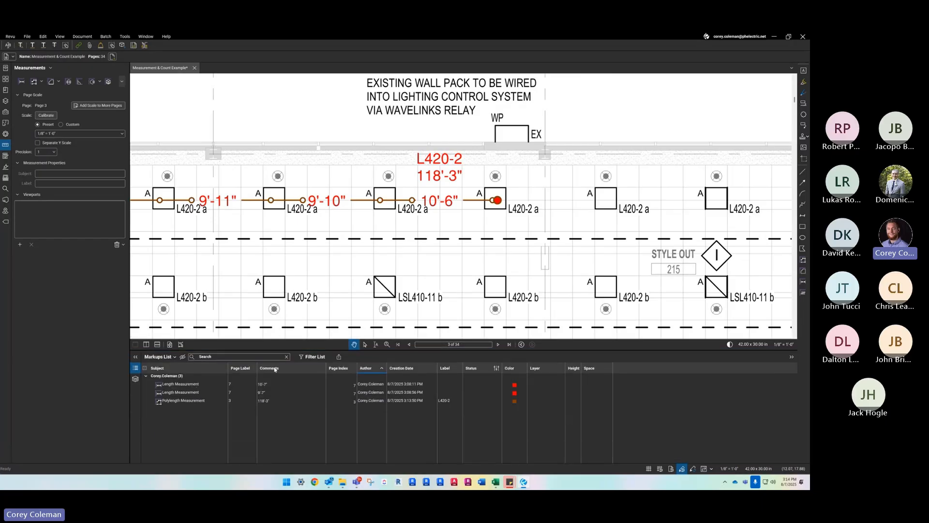
{"action": "scroll", "coordinate": [364, 252], "scroll_direction": "down", "scroll_amount": 2}
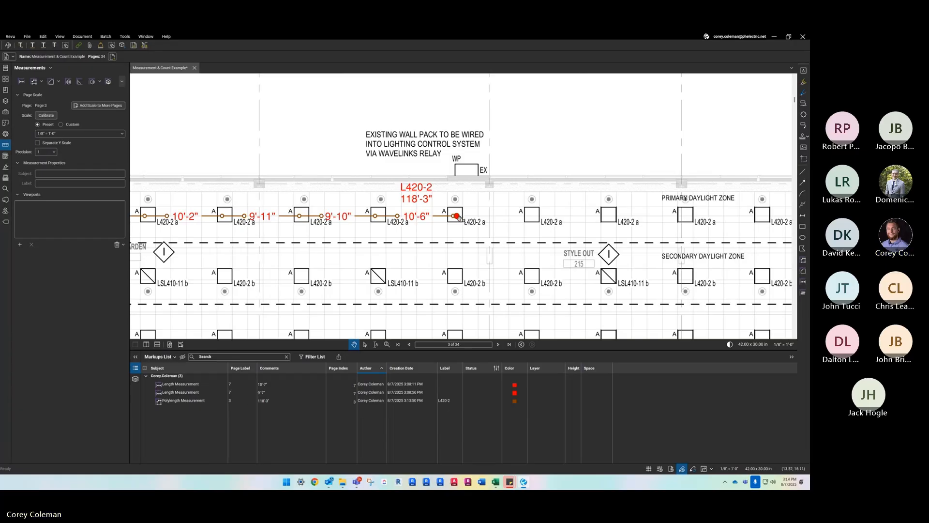
{"action": "left_click", "coordinate": [447, 403]}
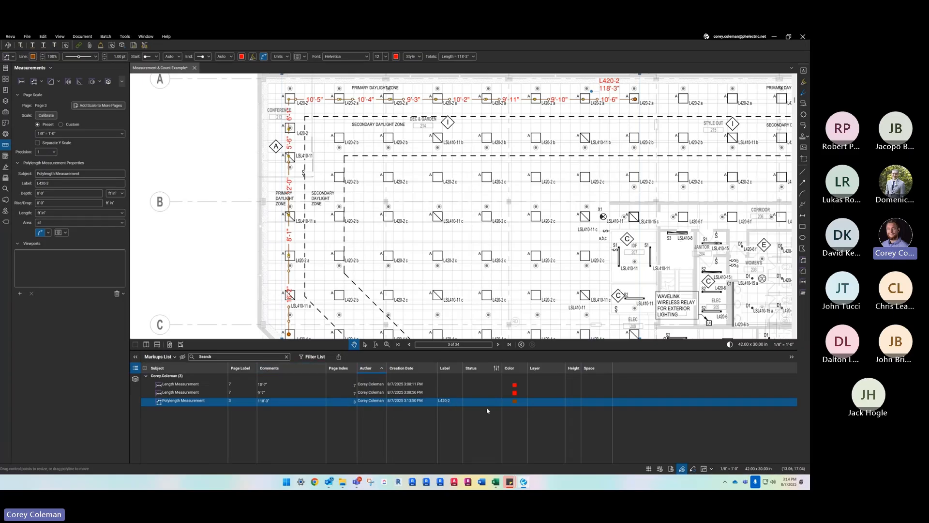
- Search the Markups List for l420
{"action": "left_click", "coordinate": [232, 357]}
{"action": "left_click", "coordinate": [207, 386]}
{"action": "left_click", "coordinate": [213, 356]}
{"action": "type", "text": "l420"}
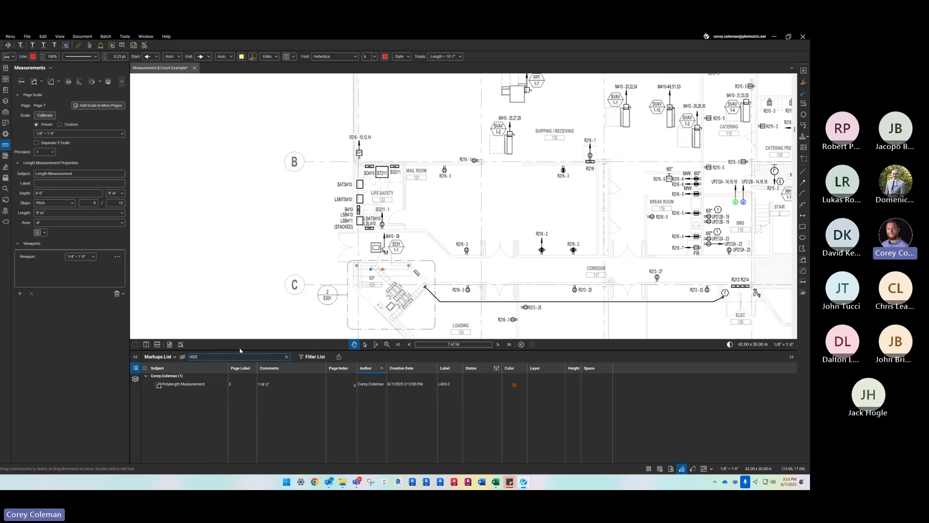
- Locate the L420-2 polylength on page 3 from its Markups List entry, then collapse the list
{"action": "left_click", "coordinate": [240, 260]}
{"action": "scroll", "coordinate": [244, 267], "scroll_direction": "down", "scroll_amount": 5}
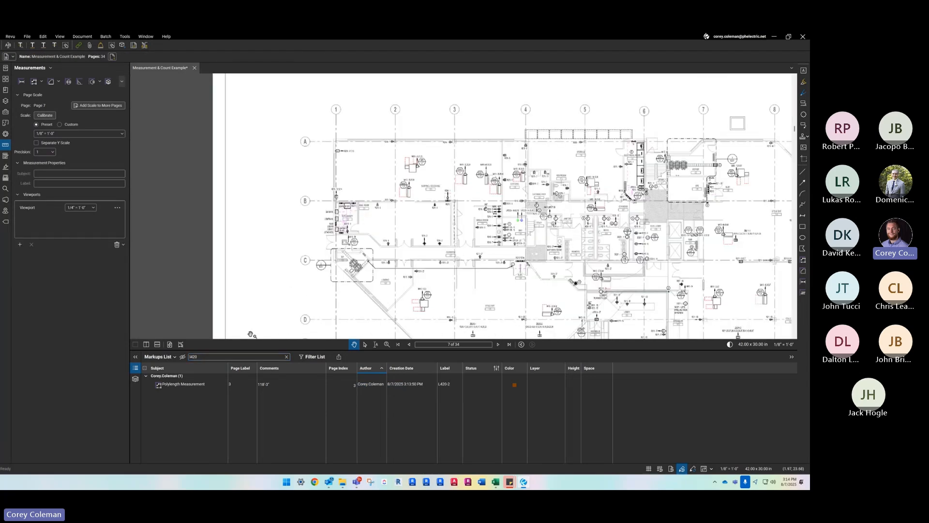
{"action": "left_click", "coordinate": [179, 386]}
{"action": "left_click", "coordinate": [380, 149]}
{"action": "scroll", "coordinate": [377, 148], "scroll_direction": "up", "scroll_amount": 2}
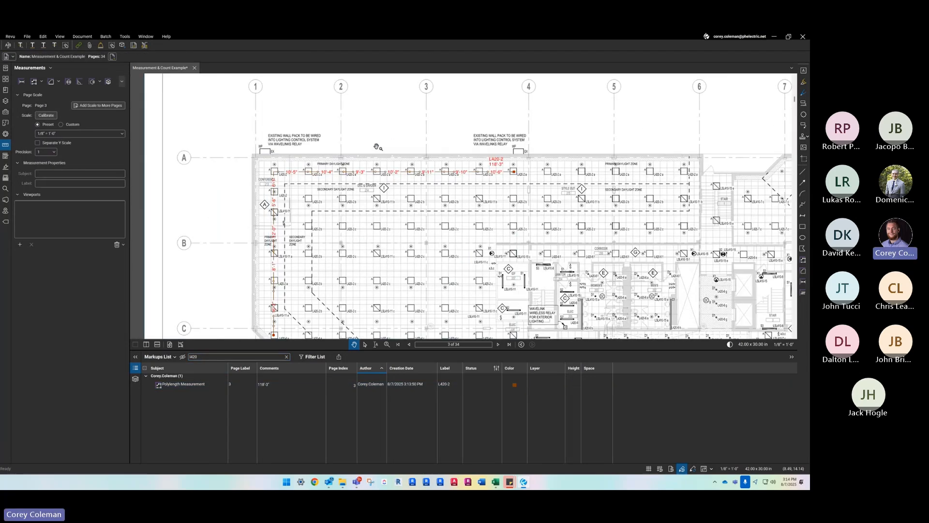
{"action": "scroll", "coordinate": [254, 186], "scroll_direction": "up", "scroll_amount": 2}
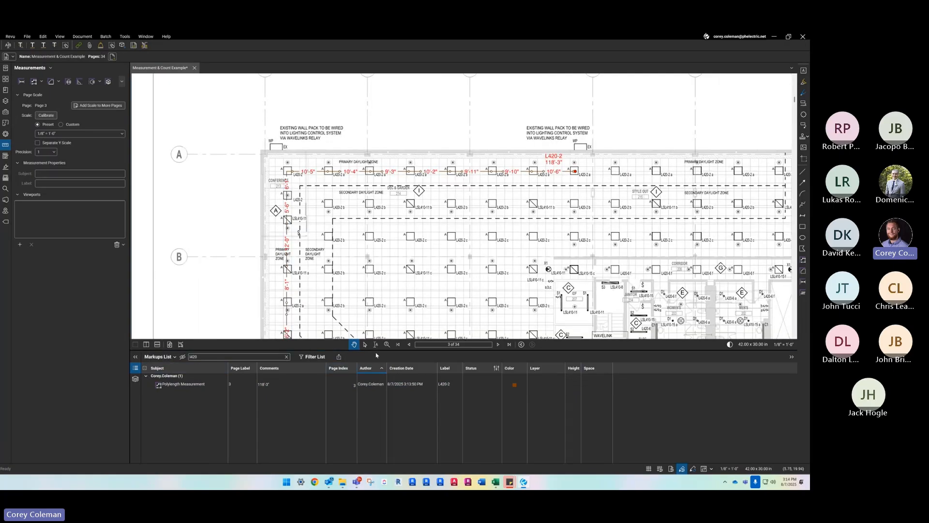
{"action": "left_click", "coordinate": [538, 387]}
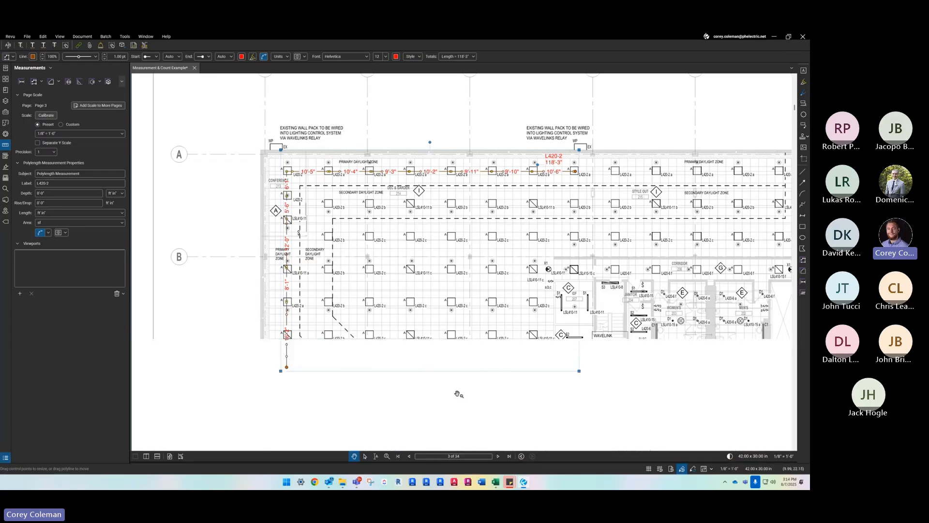
- Delete the L420-2 polylength measurement from the lighting plan
{"action": "left_click", "coordinate": [269, 240]}
{"action": "scroll", "coordinate": [271, 235], "scroll_direction": "down", "scroll_amount": 3}
{"action": "scroll", "coordinate": [276, 220], "scroll_direction": "up", "scroll_amount": 3}
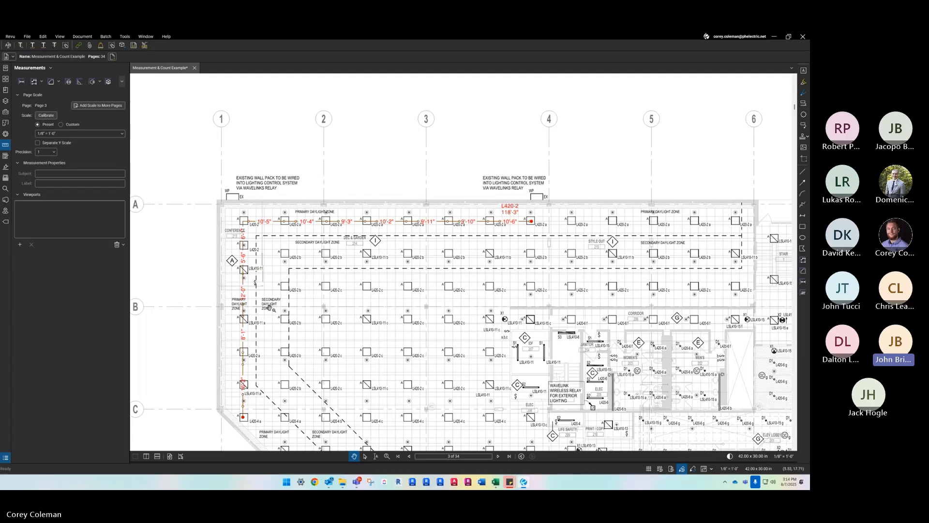
{"action": "scroll", "coordinate": [233, 403], "scroll_direction": "up", "scroll_amount": 2}
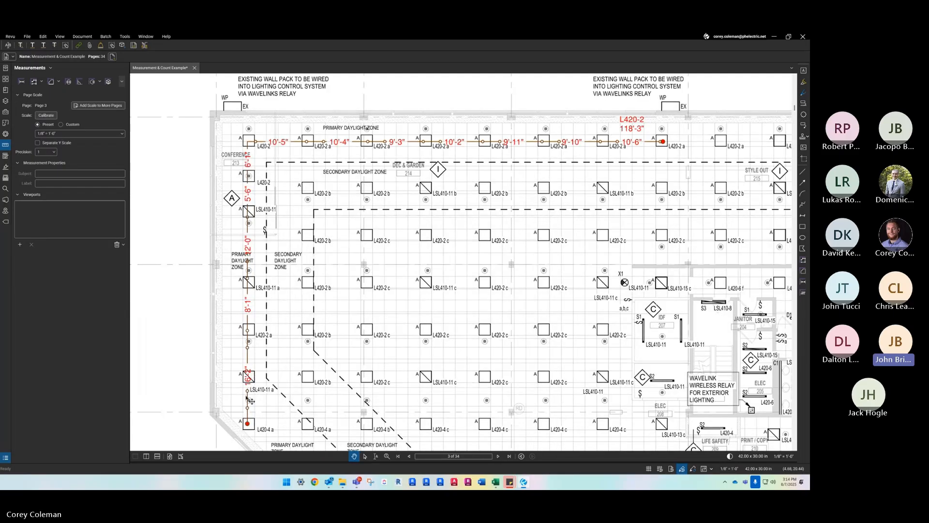
{"action": "left_click", "coordinate": [255, 382]}
{"action": "key", "text": "Delete"}
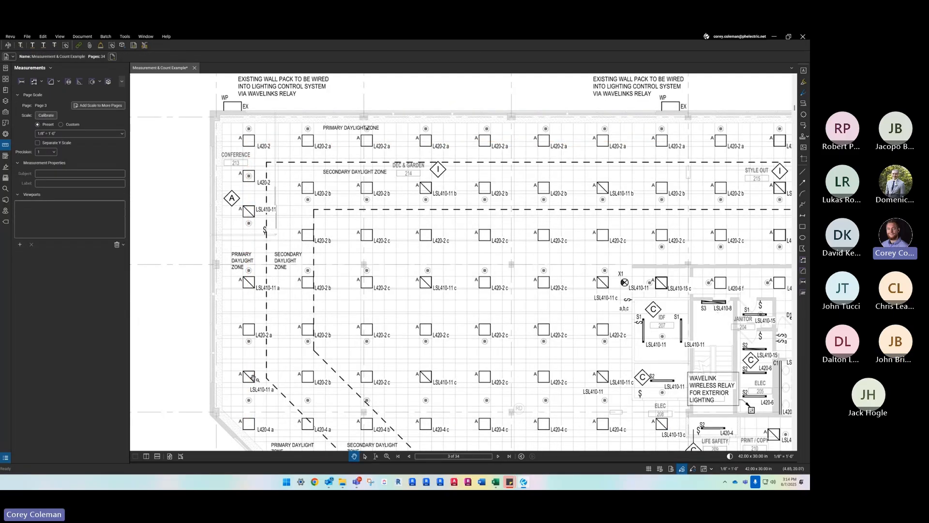
- Draw an unlabeled polylength up the outer fixture column from the L420-4 a fixture to the conference room's uppermost L420-2 fixture
{"action": "left_click", "coordinate": [30, 83]}
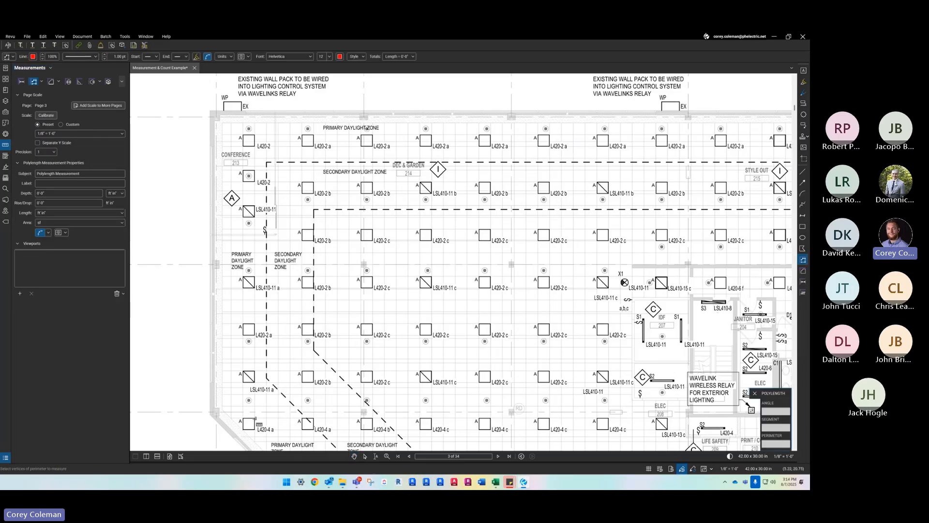
{"action": "left_click", "coordinate": [248, 422]}
{"action": "left_click", "coordinate": [248, 327]}
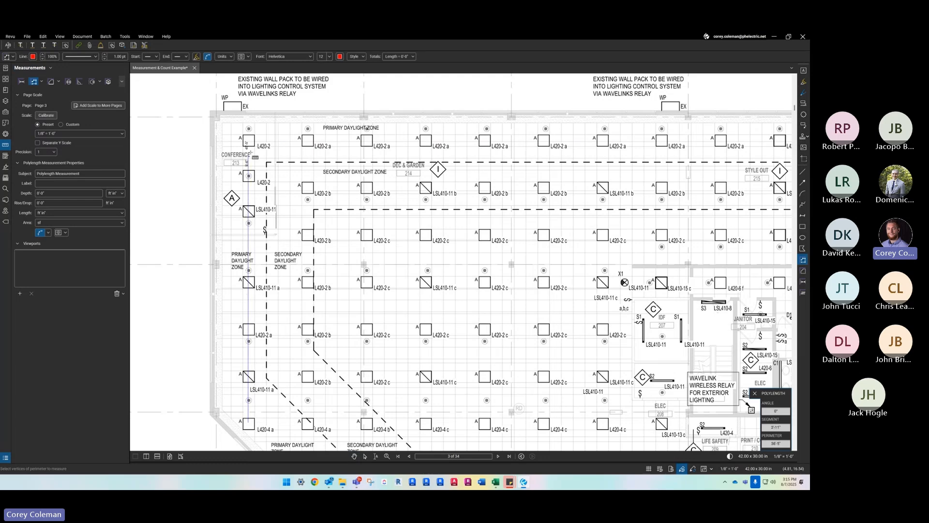
{"action": "left_click", "coordinate": [266, 133]}
{"action": "key", "text": "Return"}
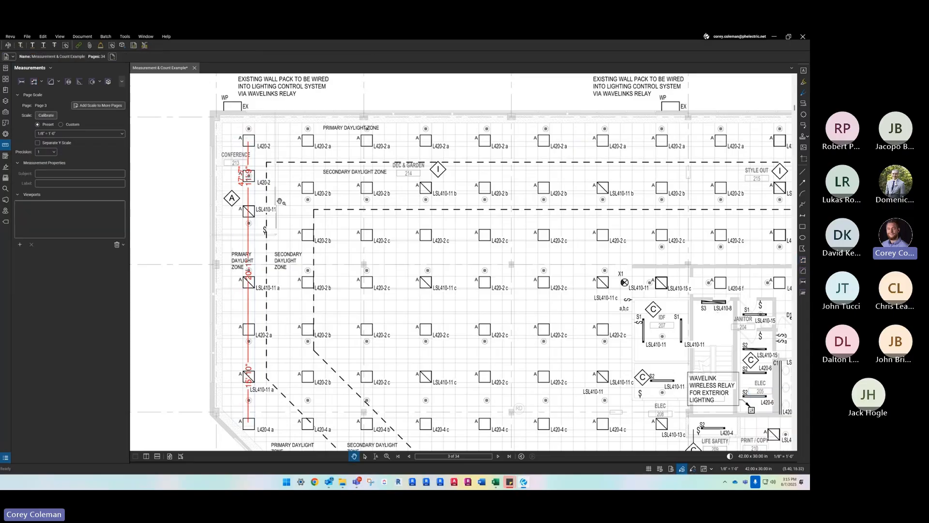
- Select the polylength on the outer fixture column and examine its Markups List entry's Set Status and Layer options
{"action": "left_click", "coordinate": [253, 158]}
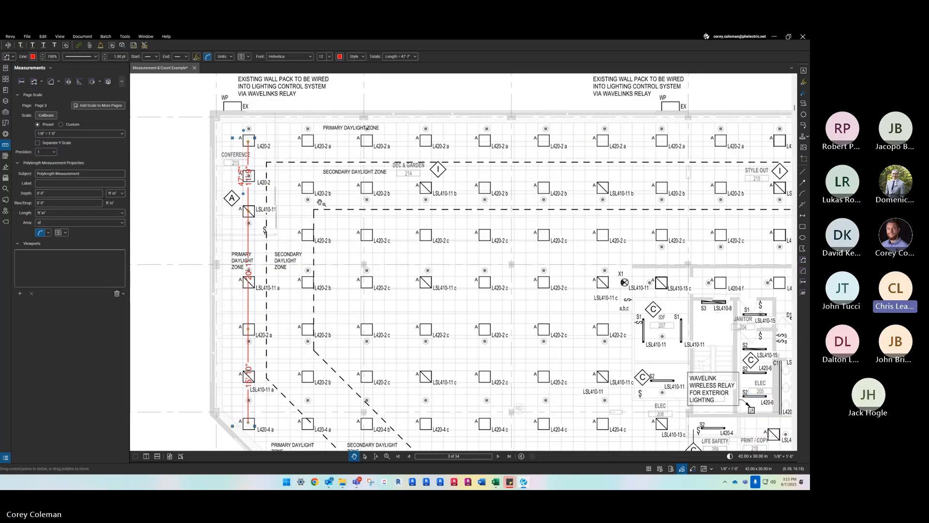
{"action": "left_click_drag", "start_coordinate": [327, 463], "coordinate": [325, 368]}
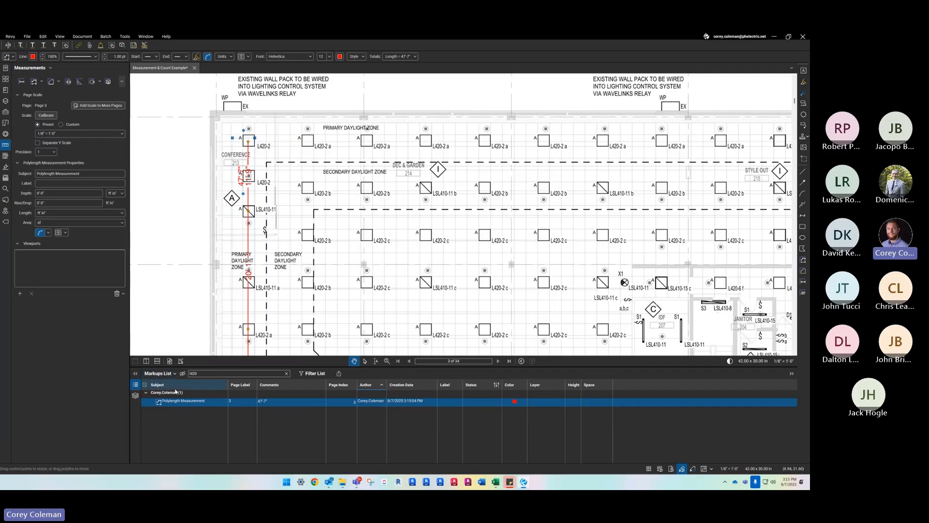
{"action": "right_click", "coordinate": [170, 407]}
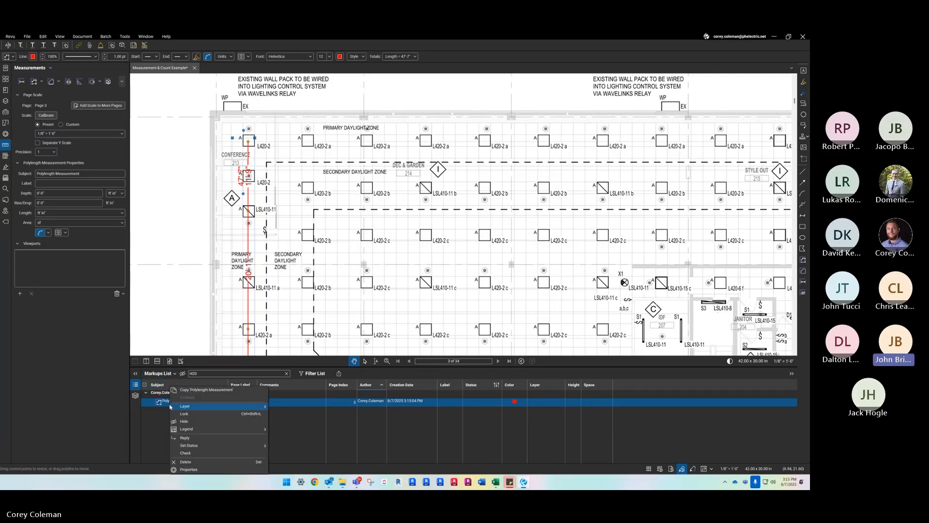
{"action": "left_click", "coordinate": [259, 368]}
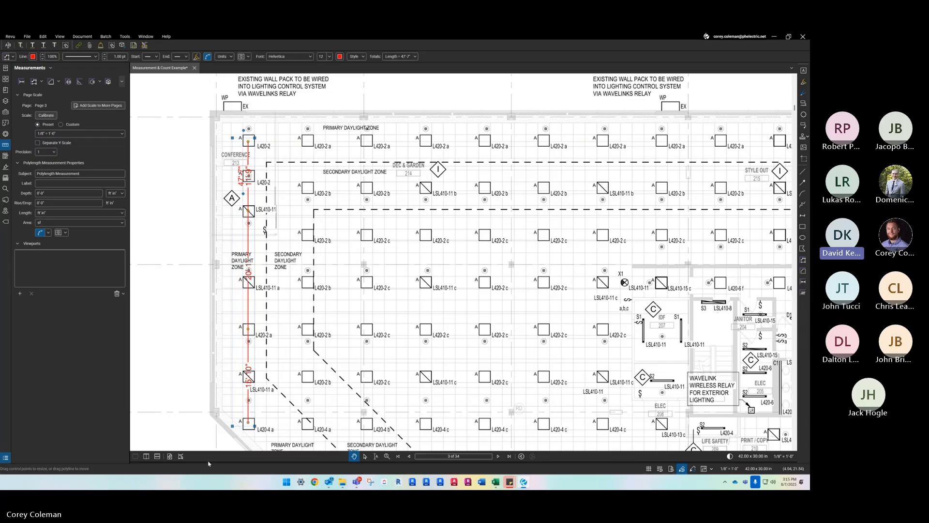
{"action": "left_click_drag", "start_coordinate": [209, 463], "coordinate": [216, 245]}
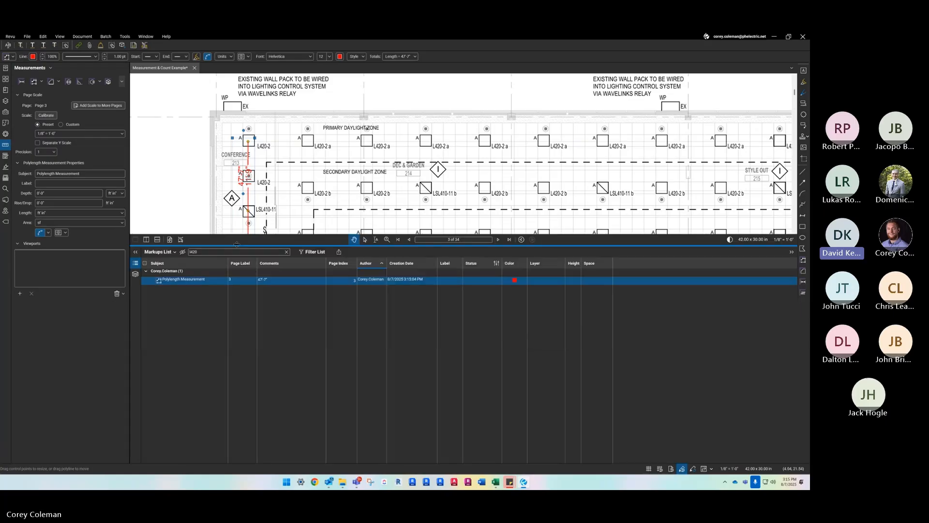
{"action": "right_click", "coordinate": [241, 282]}
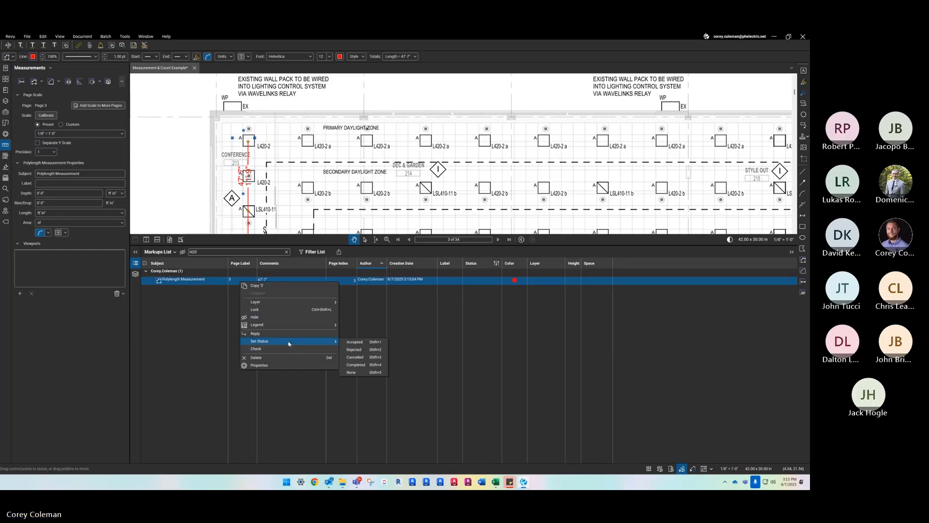
{"action": "mouse_move", "coordinate": [304, 300]}
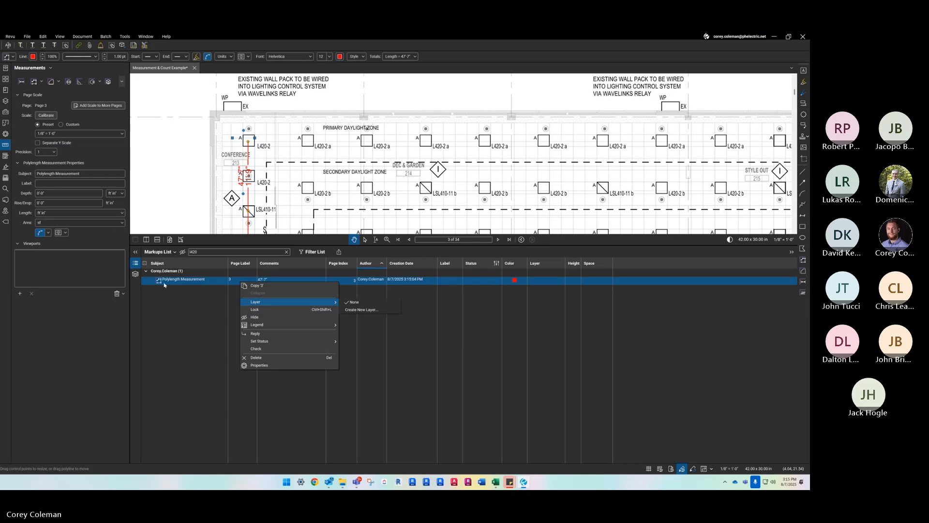
- Add the Sequence, Count, Unit and Measurement columns to the Markups List
{"action": "left_click", "coordinate": [175, 252]}
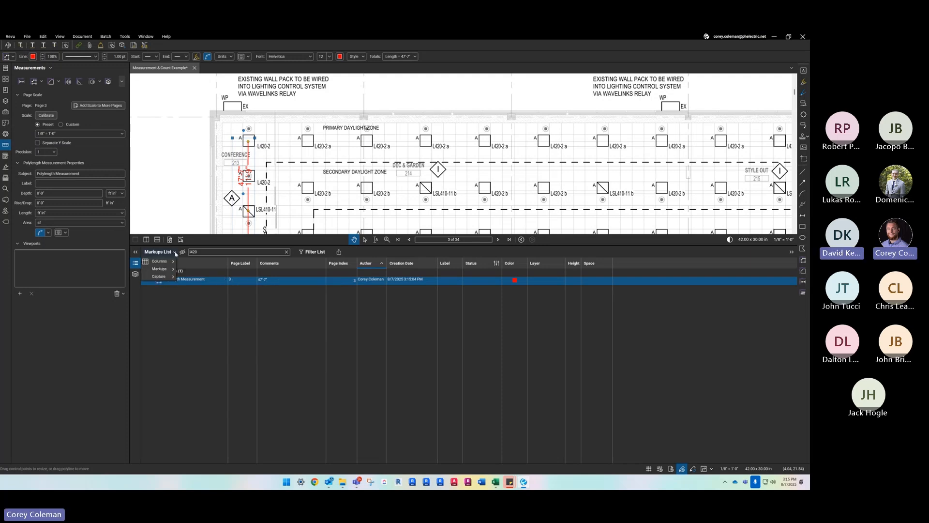
{"action": "mouse_move", "coordinate": [165, 262]}
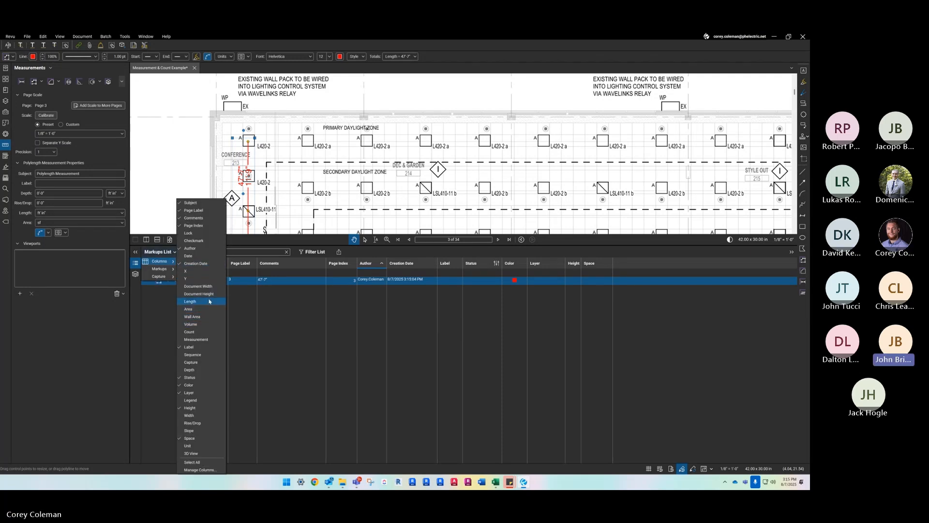
{"action": "left_click", "coordinate": [204, 358]}
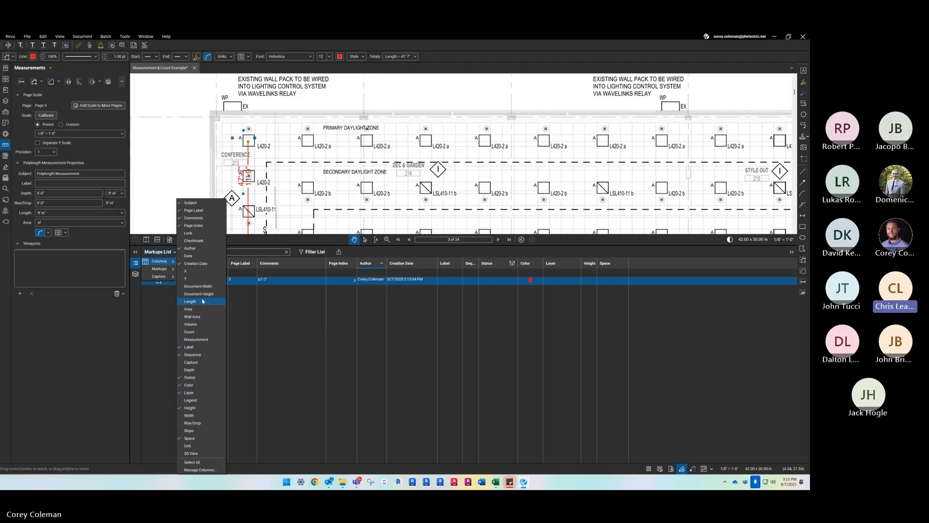
{"action": "left_click", "coordinate": [211, 331]}
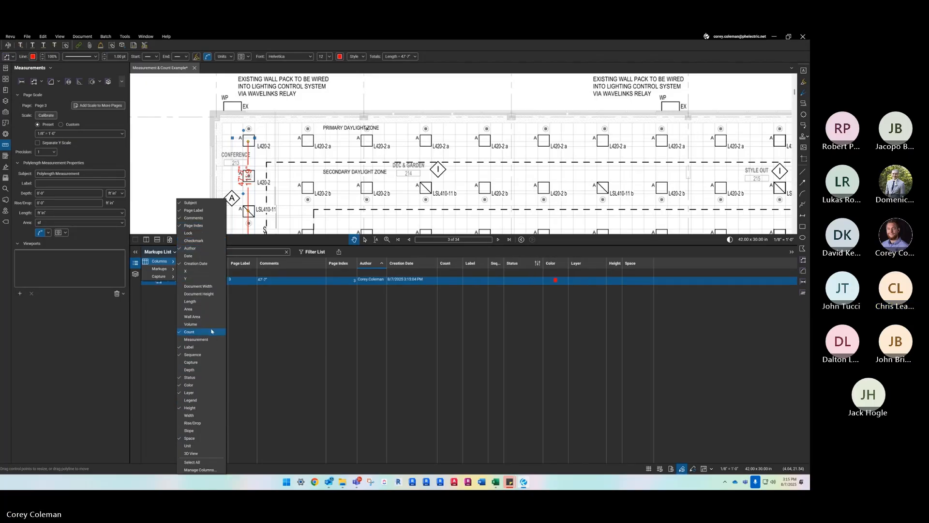
{"action": "left_click", "coordinate": [203, 449]}
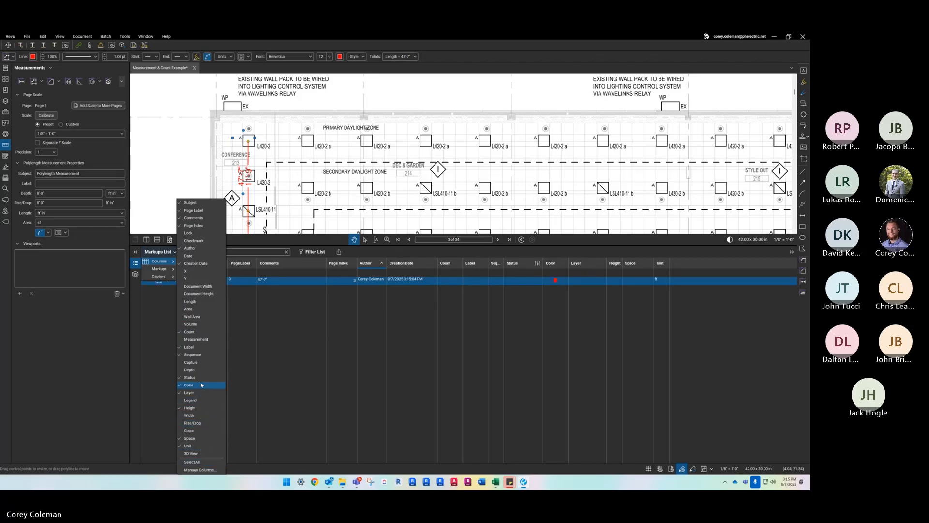
{"action": "left_click", "coordinate": [197, 340]}
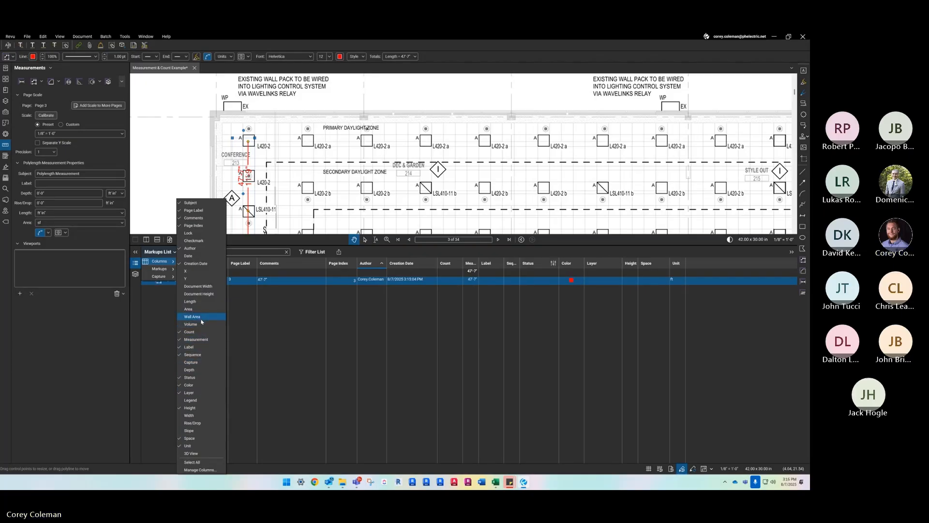
- Group and sort the Markups List by the Measurement column, then fold and unfold the resulting group
{"action": "left_click", "coordinate": [469, 281]}
{"action": "left_click", "coordinate": [471, 264]}
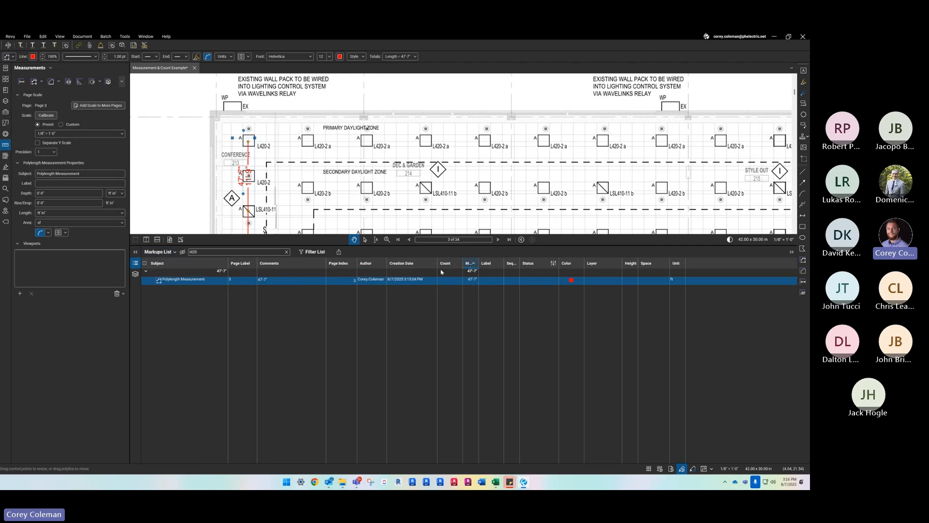
{"action": "left_click", "coordinate": [146, 271]}
{"action": "left_click", "coordinate": [146, 271]}
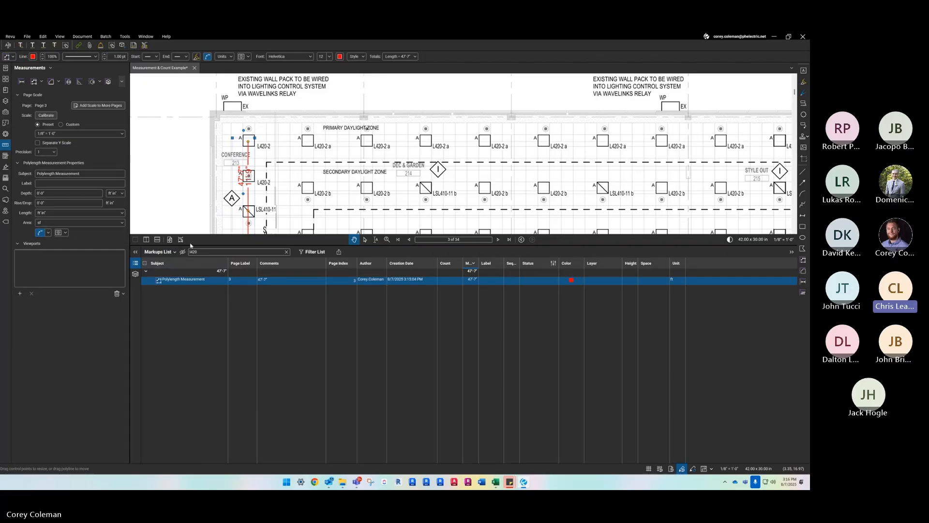
- Collapse the Markups List and delete the polylength from the outer fixture column
{"action": "left_click_drag", "start_coordinate": [190, 246], "coordinate": [186, 454]}
{"action": "scroll", "coordinate": [413, 272], "scroll_direction": "down", "scroll_amount": 2}
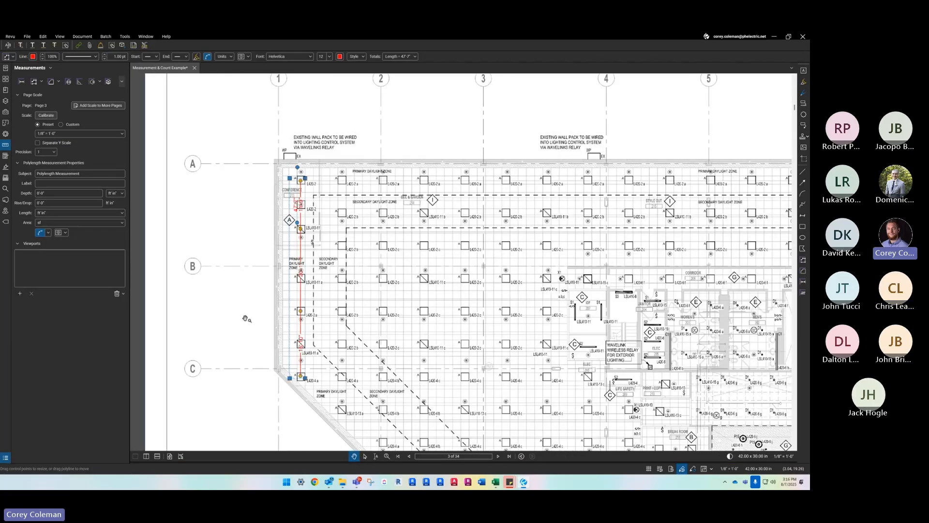
{"action": "left_click", "coordinate": [247, 317]}
{"action": "scroll", "coordinate": [299, 293], "scroll_direction": "up", "scroll_amount": 2}
{"action": "scroll", "coordinate": [236, 334], "scroll_direction": "down", "scroll_amount": 3}
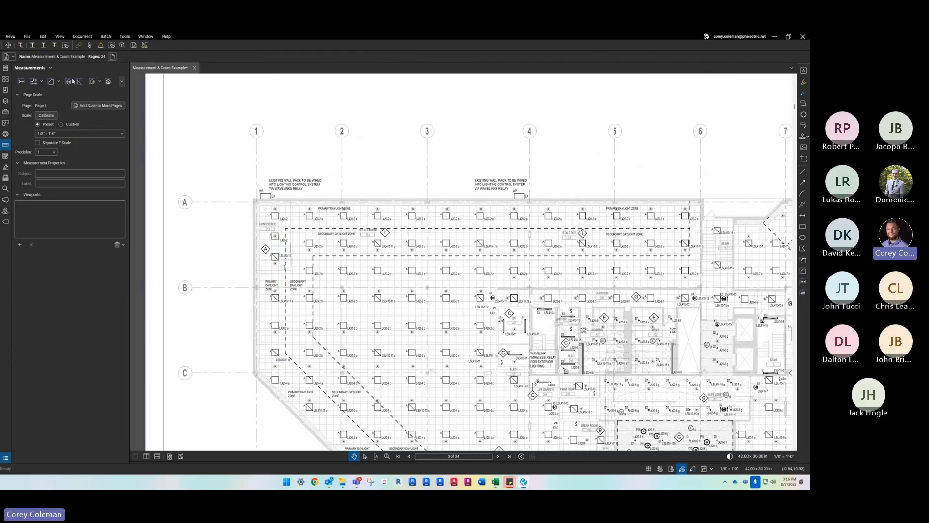
- Draw an unlabeled polylength about 96'-9" long from the L420-4 a fixture up the outer column and across to the top row's fifth L420-2 a fixture
{"action": "left_click", "coordinate": [42, 81]}
{"action": "left_click", "coordinate": [42, 82]}
{"action": "left_click", "coordinate": [41, 83]}
{"action": "left_click", "coordinate": [42, 83]}
{"action": "left_click", "coordinate": [33, 82]}
{"action": "left_click", "coordinate": [75, 184]}
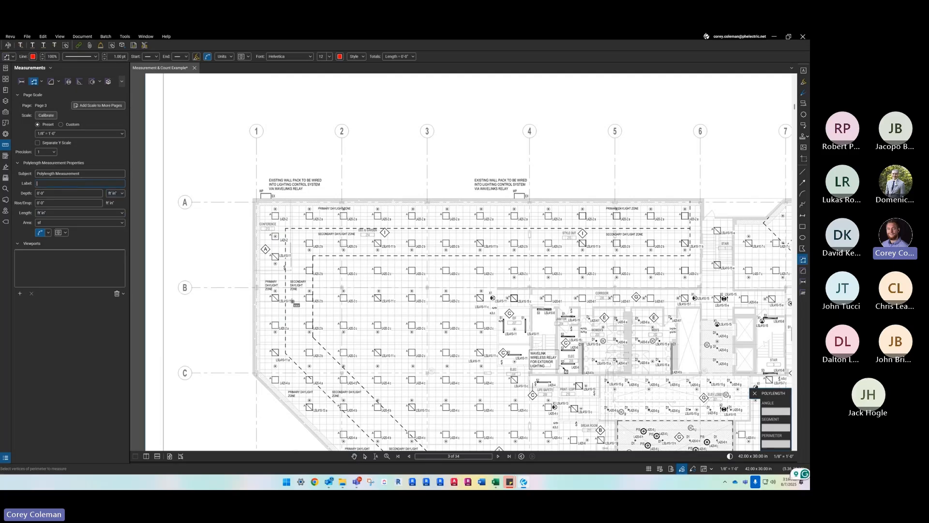
{"action": "scroll", "coordinate": [275, 380], "scroll_direction": "up", "scroll_amount": 3}
{"action": "left_click", "coordinate": [275, 380]}
{"action": "left_click", "coordinate": [276, 285]}
{"action": "left_click", "coordinate": [275, 167]}
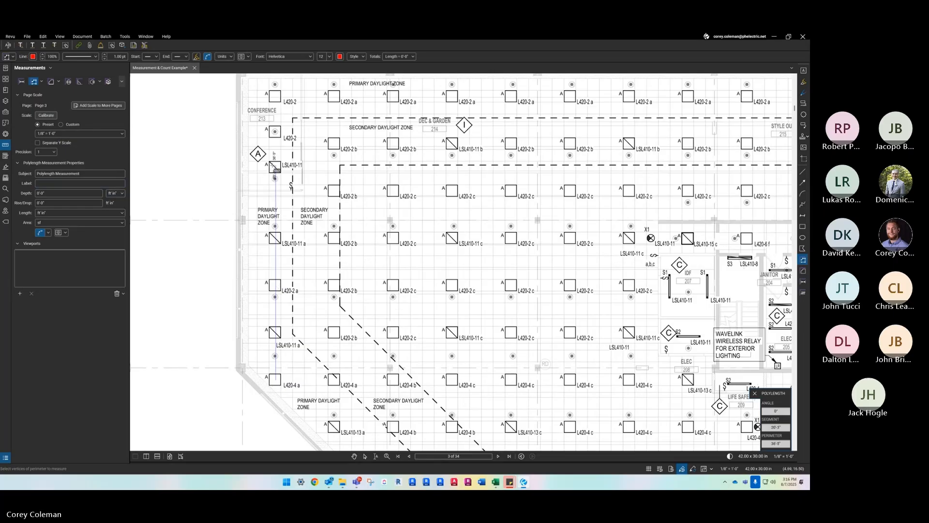
{"action": "left_click", "coordinate": [275, 96]}
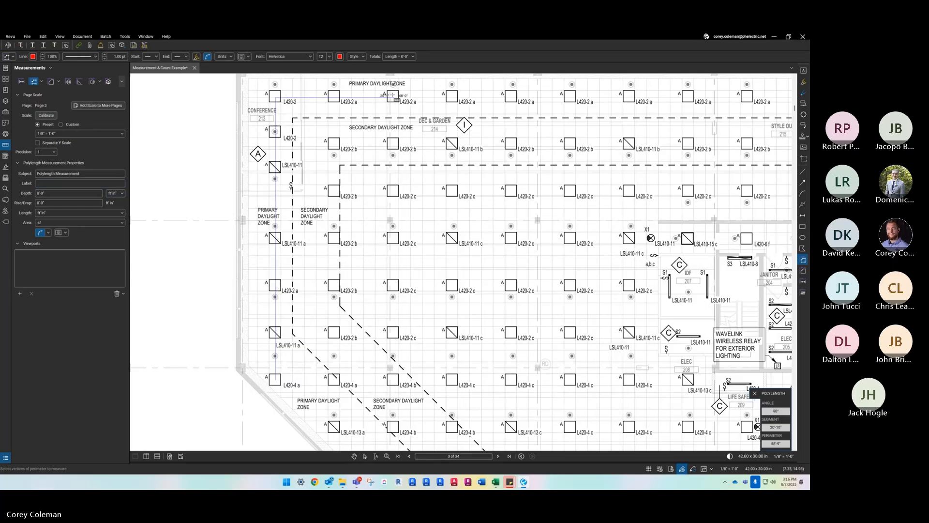
{"action": "left_click", "coordinate": [511, 96]}
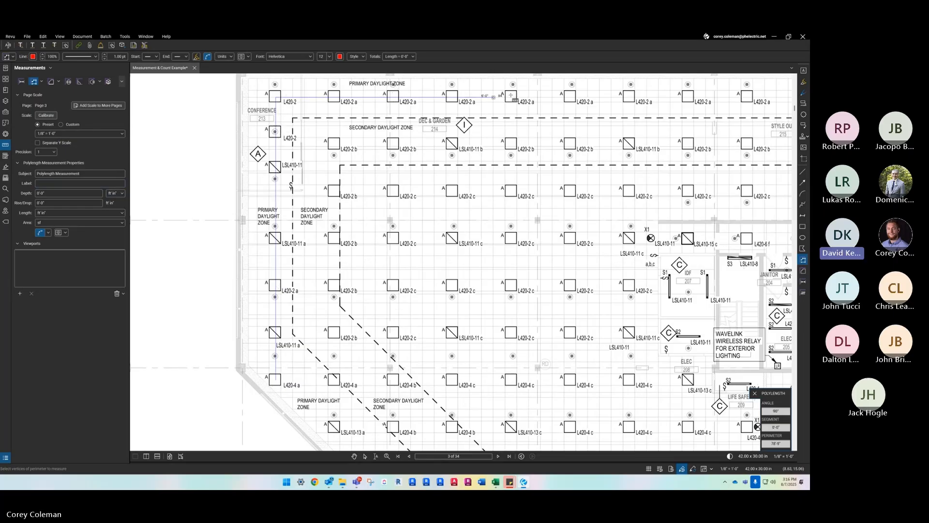
{"action": "double_click", "coordinate": [564, 97]}
{"action": "key", "text": "Escape"}
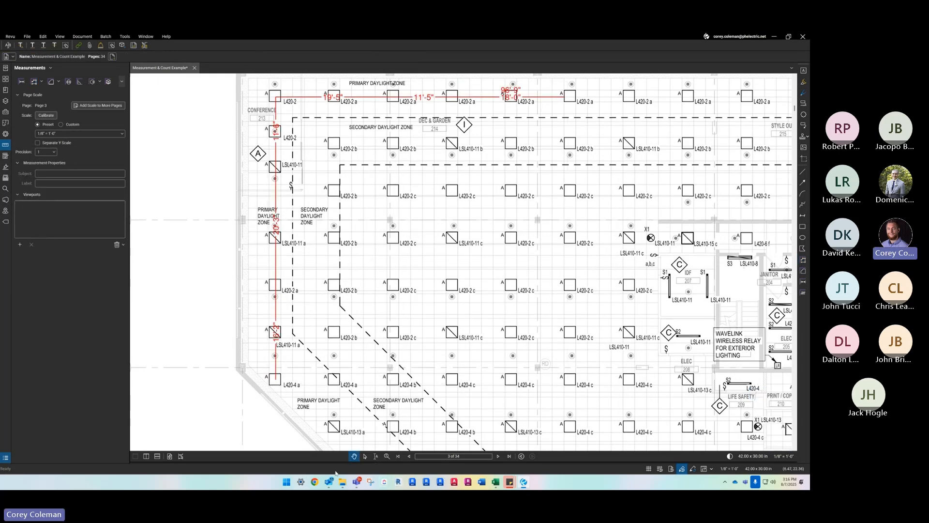
- Locate the polylength through its Markups List entry, collapse the list and examine the run's segments on the plan
{"action": "left_click_drag", "start_coordinate": [305, 463], "coordinate": [306, 322]}
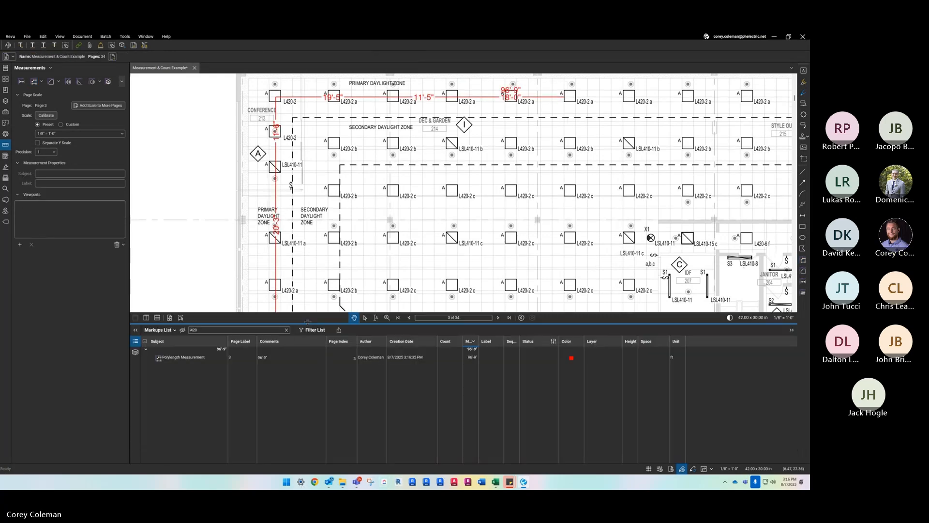
{"action": "left_click", "coordinate": [240, 360]}
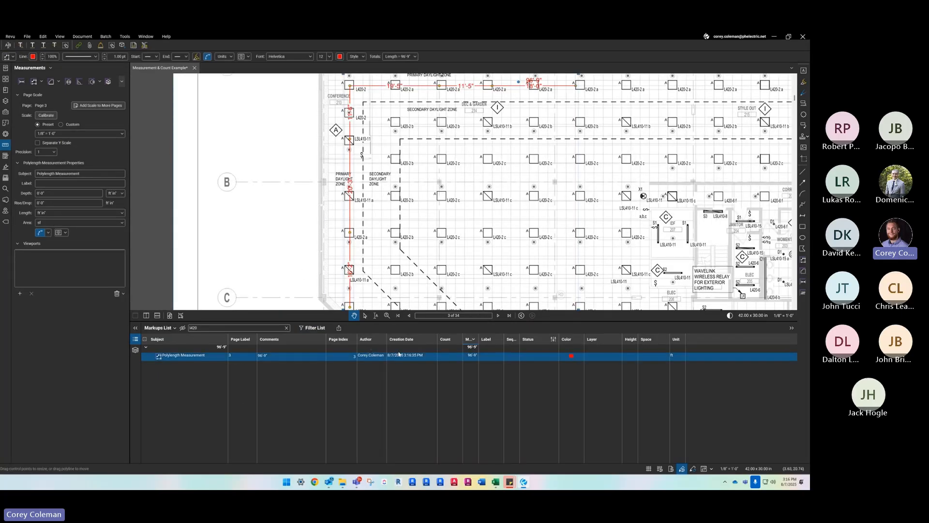
{"action": "scroll", "coordinate": [311, 299], "scroll_direction": "down", "scroll_amount": 4}
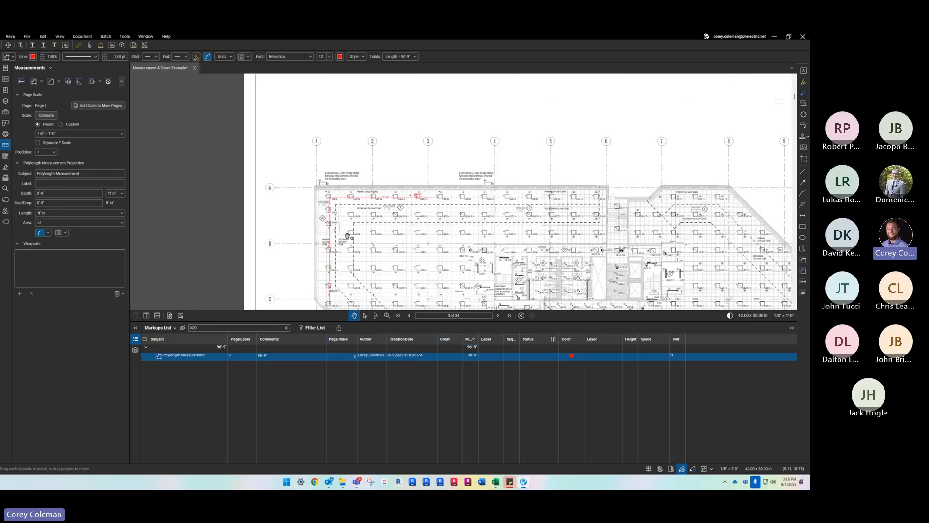
{"action": "scroll", "coordinate": [356, 200], "scroll_direction": "up", "scroll_amount": 2}
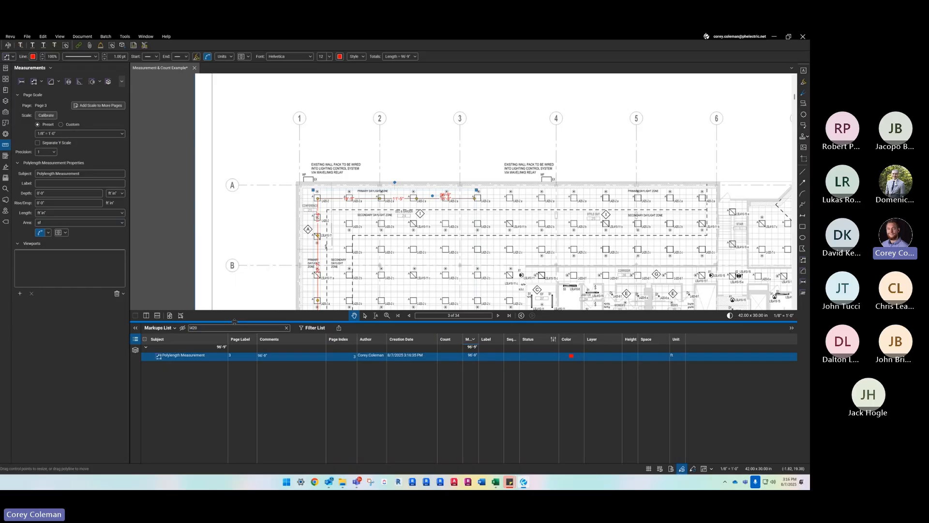
{"action": "scroll", "coordinate": [479, 199], "scroll_direction": "up", "scroll_amount": 3}
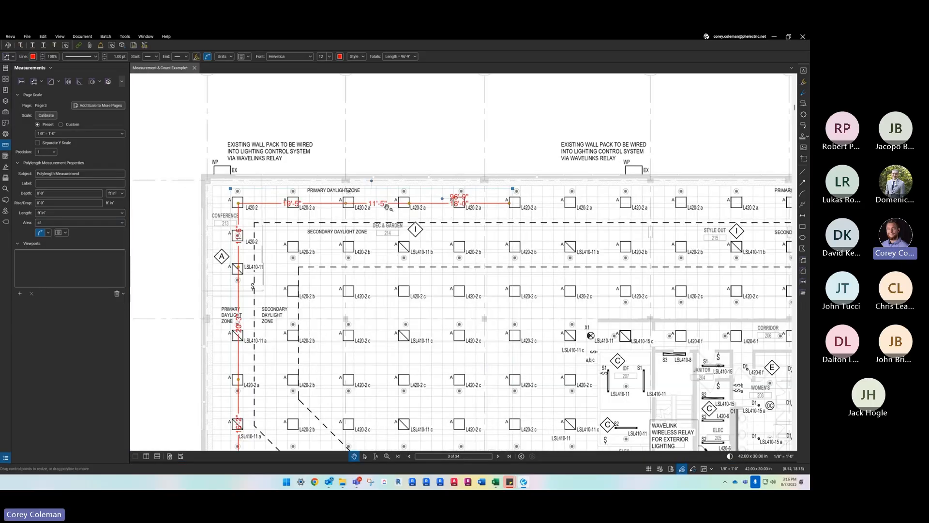
{"action": "scroll", "coordinate": [389, 208], "scroll_direction": "up", "scroll_amount": 1}
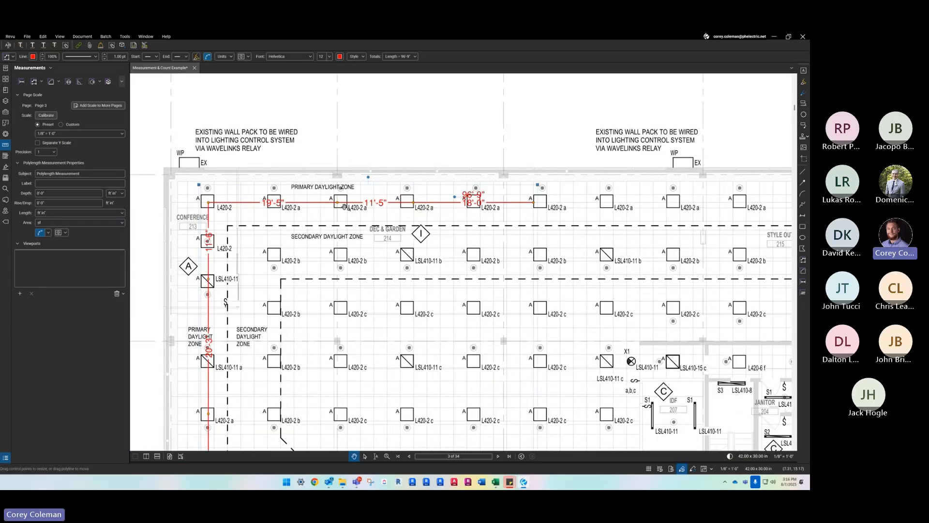
- Try hiding the polylength's caption and toggling the Depth and Wall Area values in it
{"action": "left_click", "coordinate": [60, 233]}
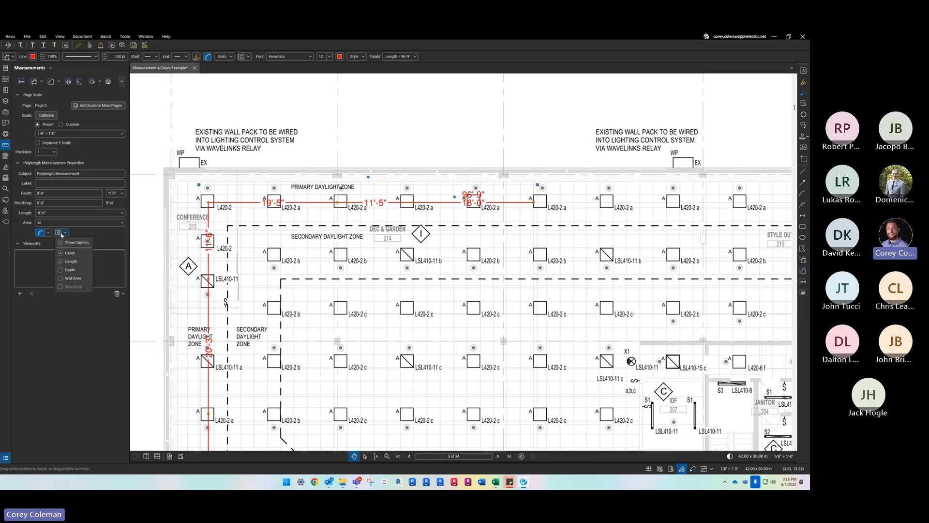
{"action": "left_click", "coordinate": [66, 243]}
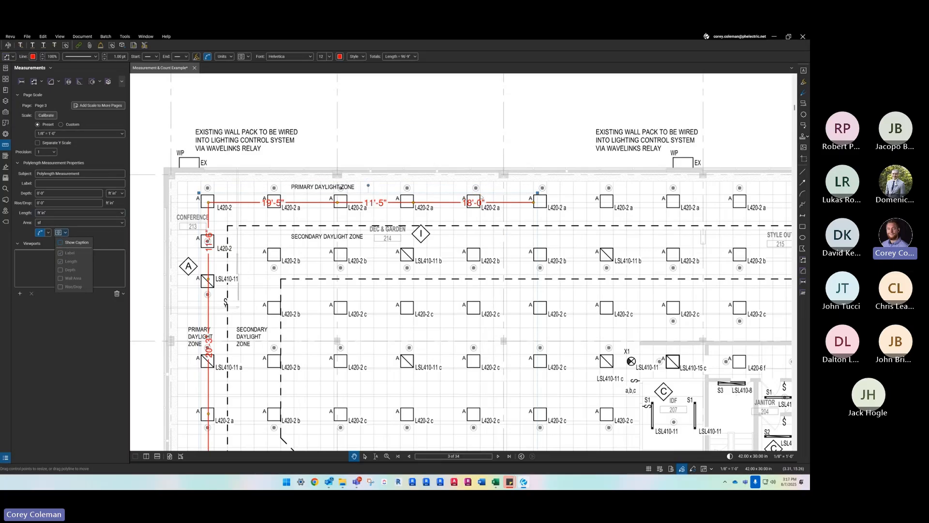
{"action": "left_click", "coordinate": [61, 243]}
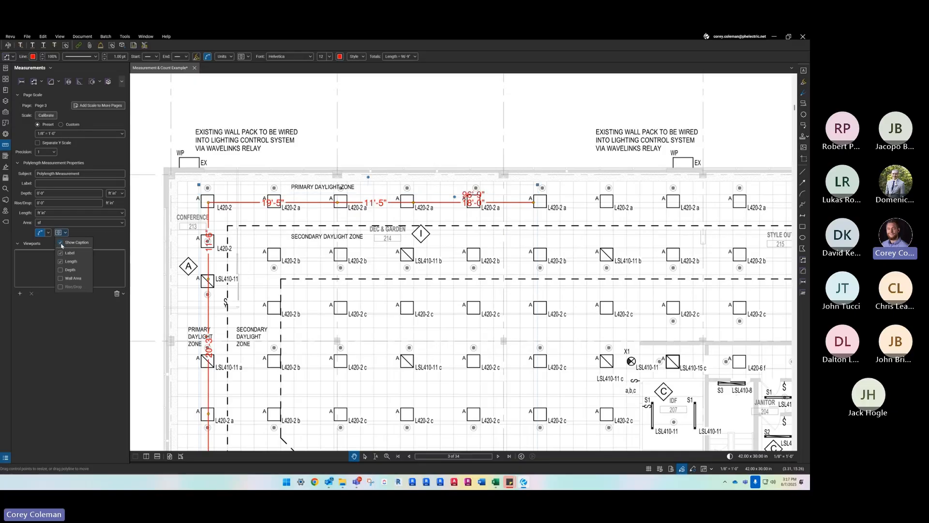
{"action": "left_click", "coordinate": [61, 271]}
{"action": "left_click", "coordinate": [61, 278]}
{"action": "left_click", "coordinate": [61, 278]}
- Open the polylength's Rise/Drop value for editing, then deselect the measurement on the plan
{"action": "left_click", "coordinate": [93, 203]}
{"action": "left_click", "coordinate": [51, 202]}
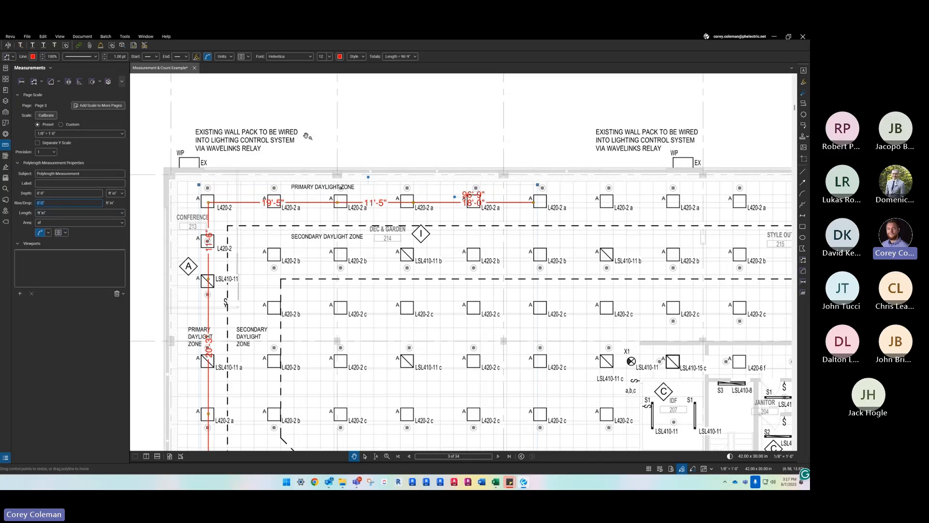
{"action": "left_click", "coordinate": [305, 168]}
{"action": "scroll", "coordinate": [375, 225], "scroll_direction": "down", "scroll_amount": 2}
{"action": "scroll", "coordinate": [380, 235], "scroll_direction": "down", "scroll_amount": 1}
{"action": "scroll", "coordinate": [343, 214], "scroll_direction": "up", "scroll_amount": 2}
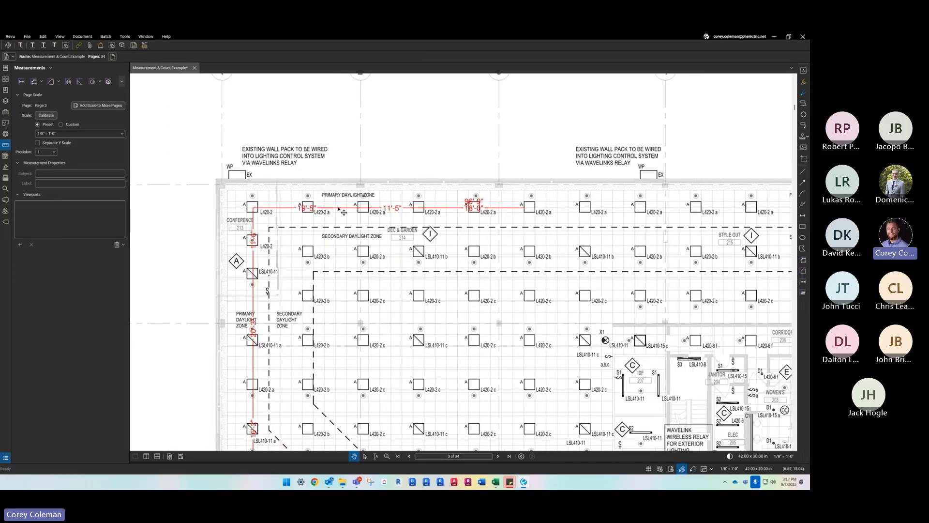
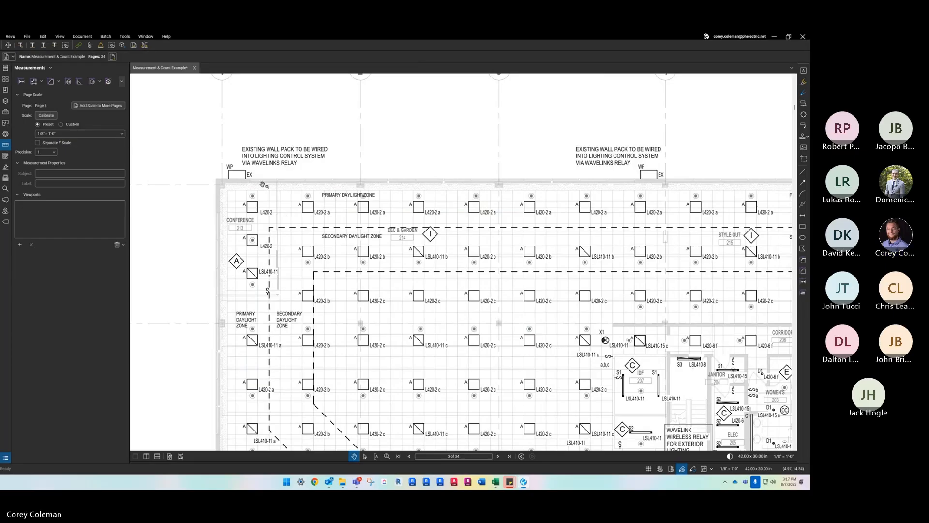
- Start a Count measurement for the lighting fixtures on page 3 and set its label to a
{"action": "scroll", "coordinate": [259, 205], "scroll_direction": "down", "scroll_amount": 3}
{"action": "scroll", "coordinate": [259, 205], "scroll_direction": "down", "scroll_amount": 3}
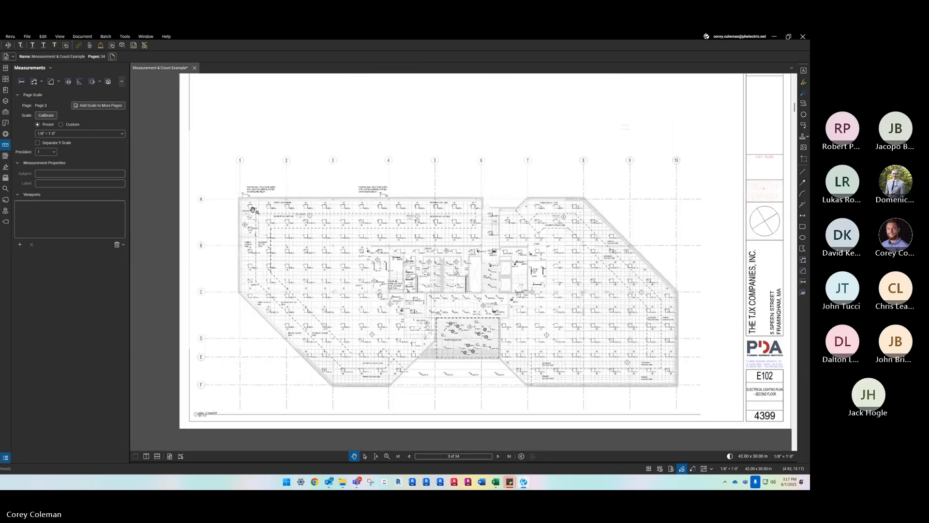
{"action": "scroll", "coordinate": [325, 298], "scroll_direction": "up", "scroll_amount": 2}
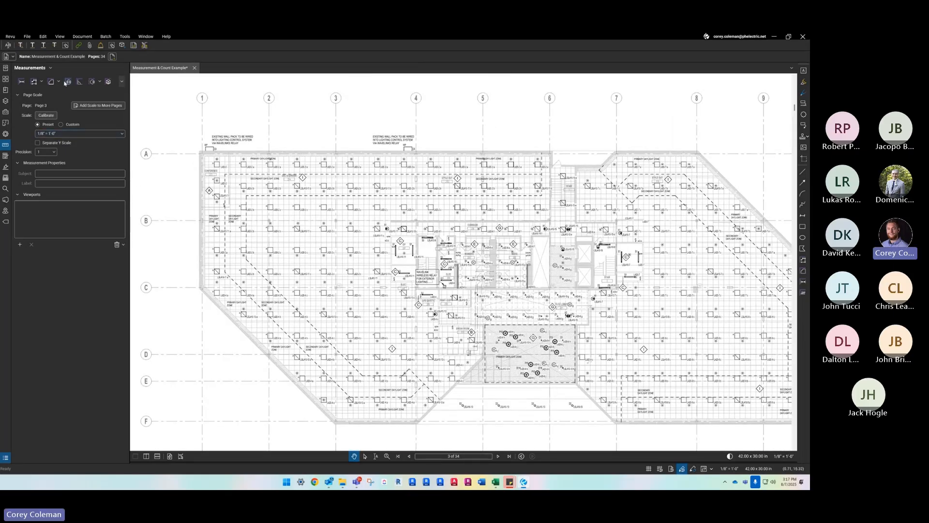
{"action": "left_click", "coordinate": [122, 82]}
{"action": "left_click", "coordinate": [125, 93]}
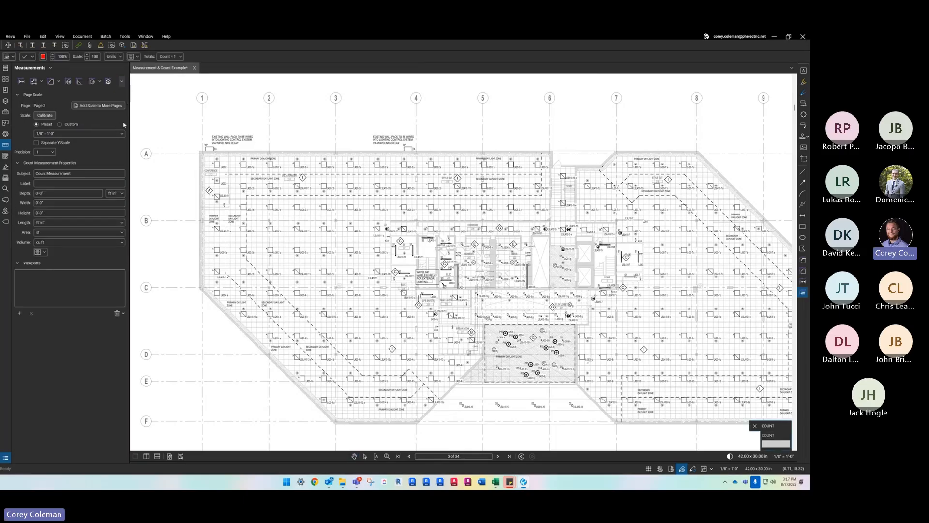
{"action": "left_click", "coordinate": [60, 184]}
{"action": "scroll", "coordinate": [243, 167], "scroll_direction": "up", "scroll_amount": 4}
{"action": "left_click", "coordinate": [169, 167]}
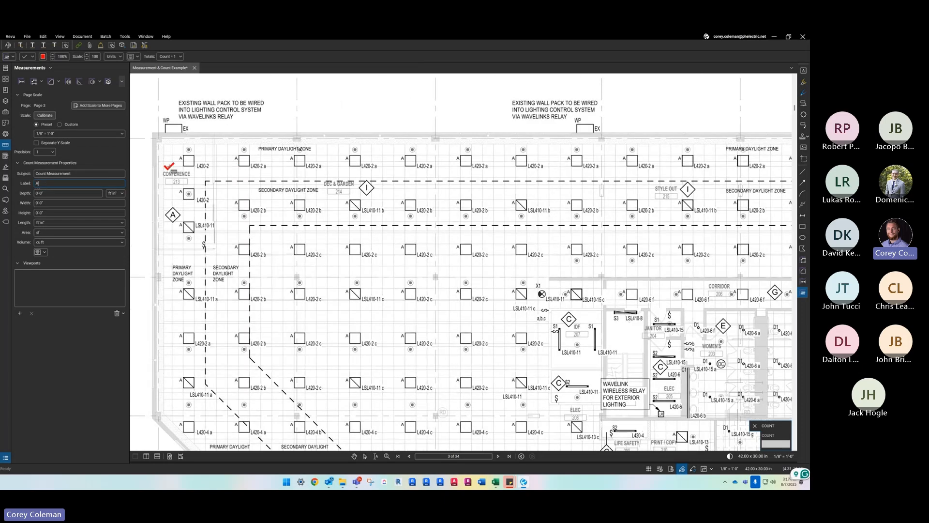
{"action": "scroll", "coordinate": [253, 178], "scroll_direction": "up", "scroll_amount": 1}
{"action": "scroll", "coordinate": [244, 171], "scroll_direction": "up", "scroll_amount": 1}
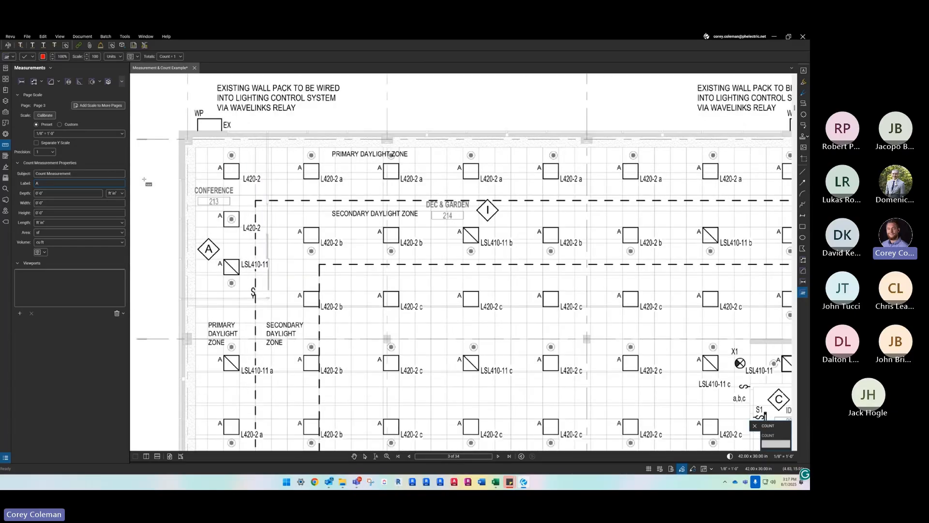
{"action": "left_click", "coordinate": [49, 185]}
{"action": "key", "text": "BackSpace"}
{"action": "type", "text": "a"}
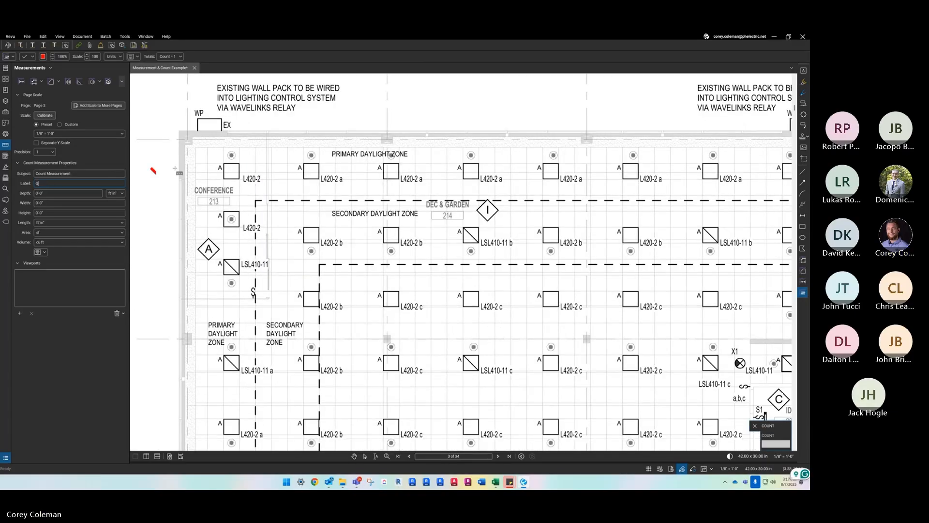
- Count the first seven L420-2 fixtures along the top row, beginning with the one above Conference 213
{"action": "left_click", "coordinate": [231, 170]}
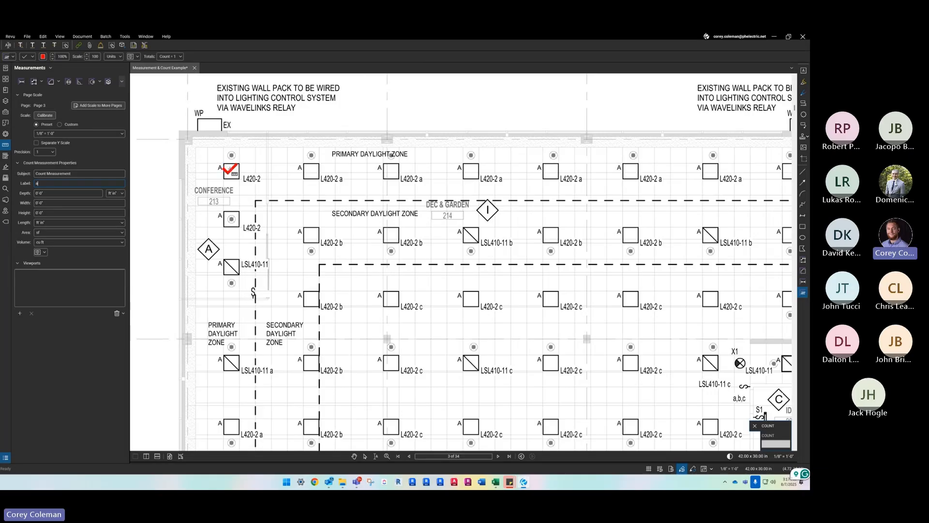
{"action": "left_click", "coordinate": [311, 171]}
{"action": "left_click", "coordinate": [394, 170]}
{"action": "left_click", "coordinate": [473, 170]}
{"action": "left_click", "coordinate": [554, 170]}
{"action": "left_click", "coordinate": [633, 170]}
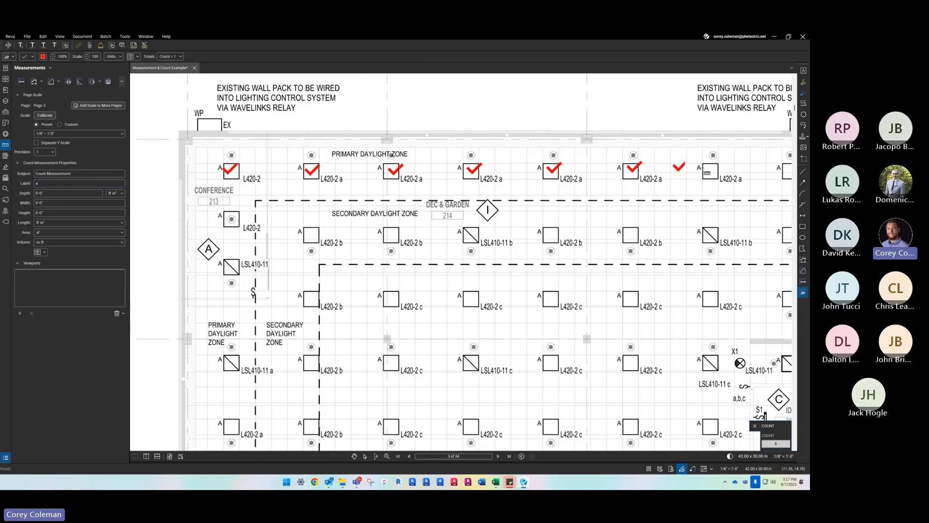
{"action": "left_click", "coordinate": [713, 171]}
{"action": "key", "text": "Escape"}
- Show the Markups List and select the count measurement's entry to review its count and label, then deselect it
{"action": "left_click_drag", "start_coordinate": [379, 462], "coordinate": [370, 333]}
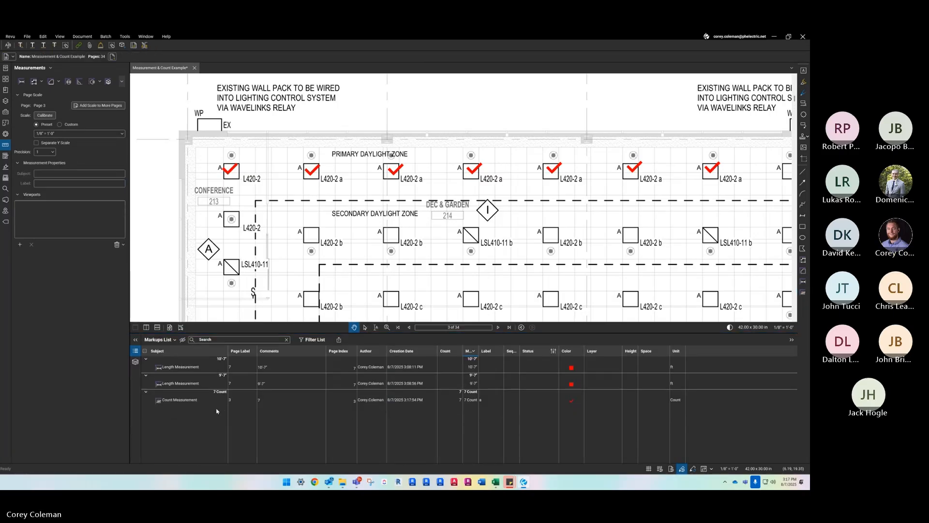
{"action": "left_click", "coordinate": [485, 402]}
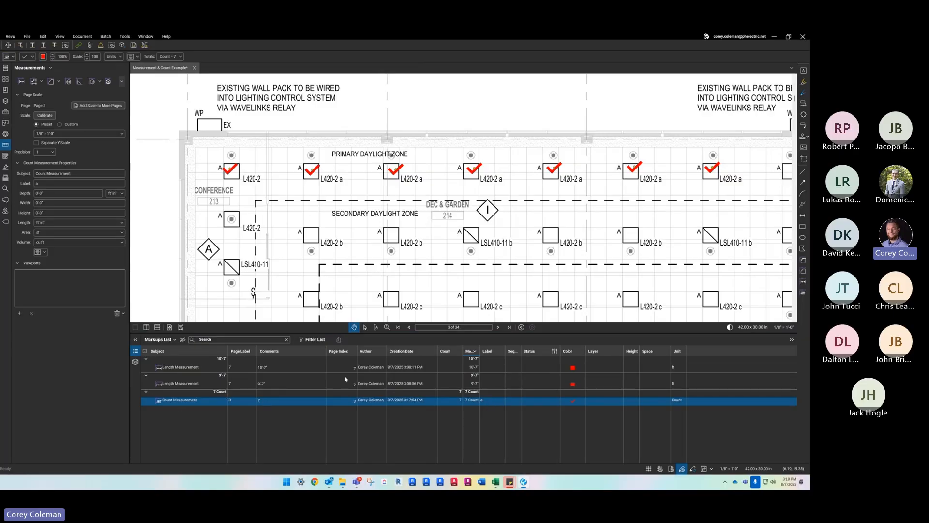
{"action": "scroll", "coordinate": [309, 208], "scroll_direction": "down", "scroll_amount": 5}
{"action": "left_click", "coordinate": [310, 208]}
- Go to page 4 and start another Count measurement labeled a
{"action": "scroll", "coordinate": [310, 209], "scroll_direction": "down", "scroll_amount": 2}
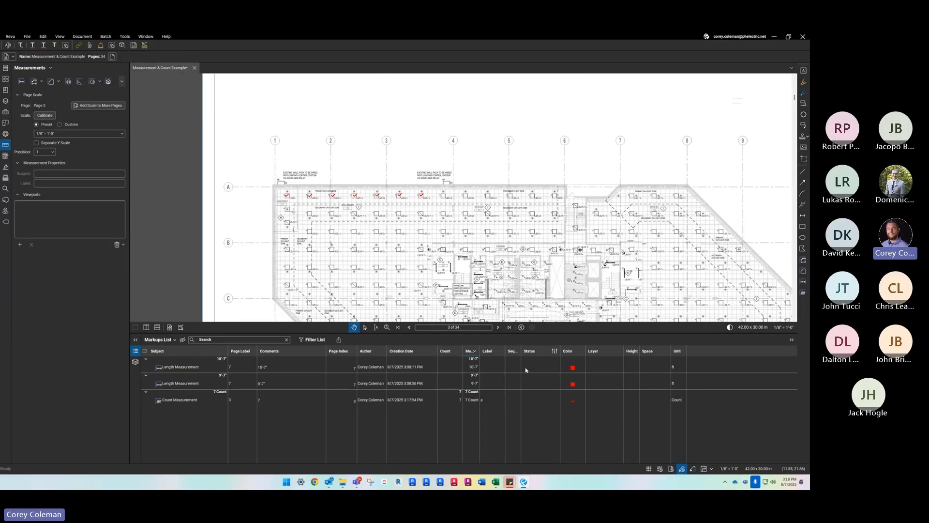
{"action": "left_click", "coordinate": [498, 328]}
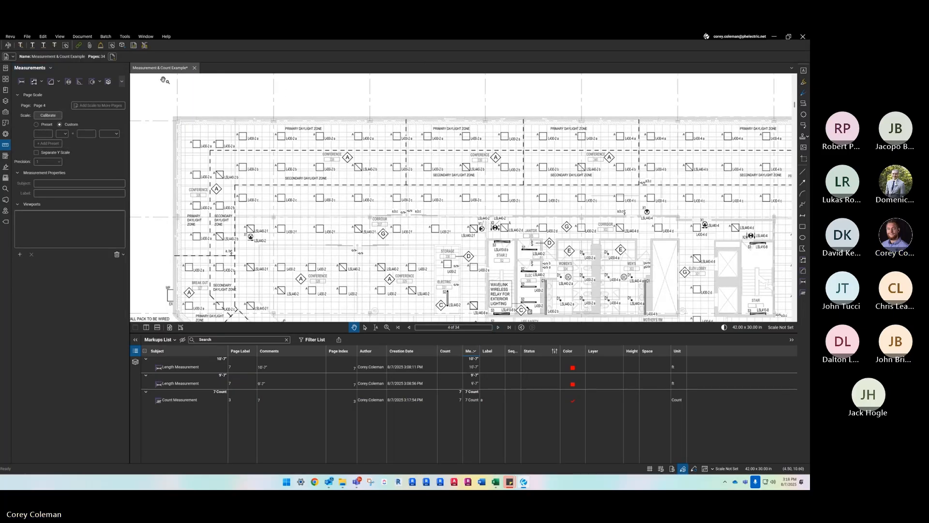
{"action": "left_click", "coordinate": [123, 82]}
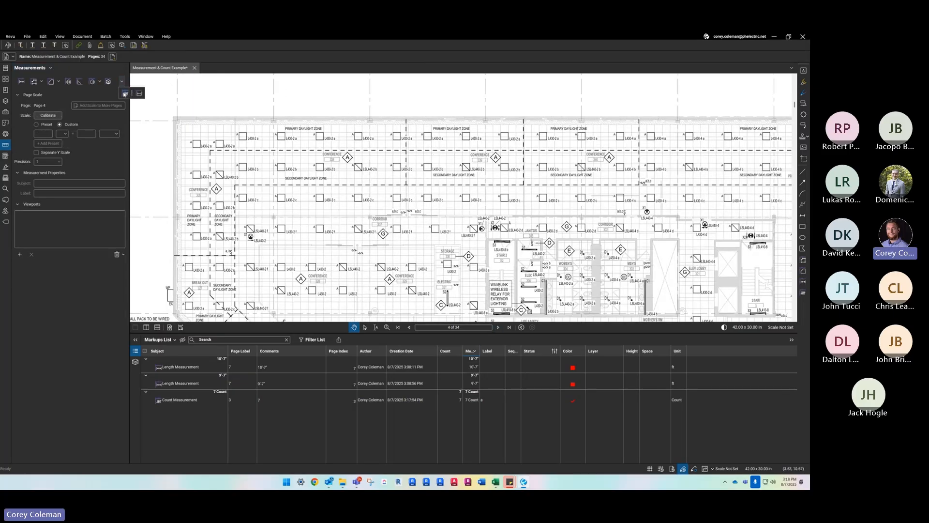
{"action": "left_click", "coordinate": [125, 94]}
{"action": "scroll", "coordinate": [182, 145], "scroll_direction": "up", "scroll_amount": 3}
{"action": "left_click", "coordinate": [61, 194]}
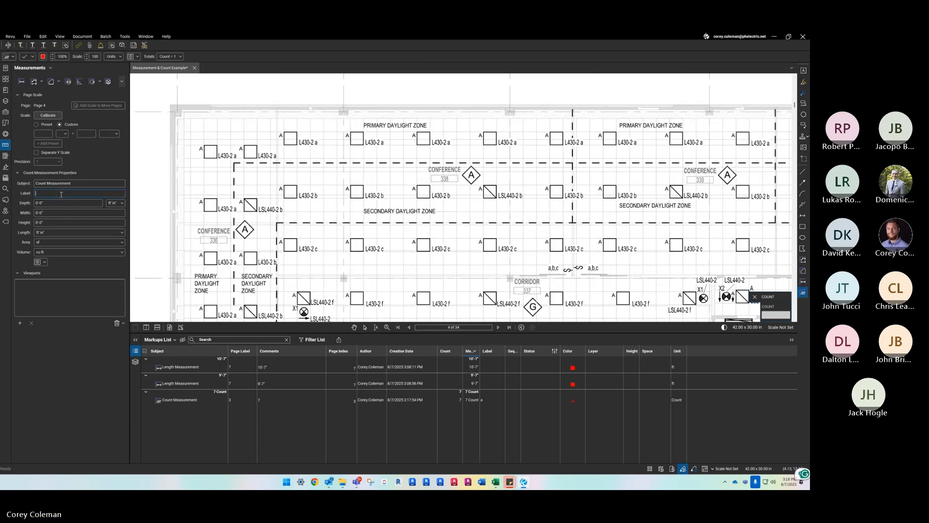
{"action": "type", "text": "a"}
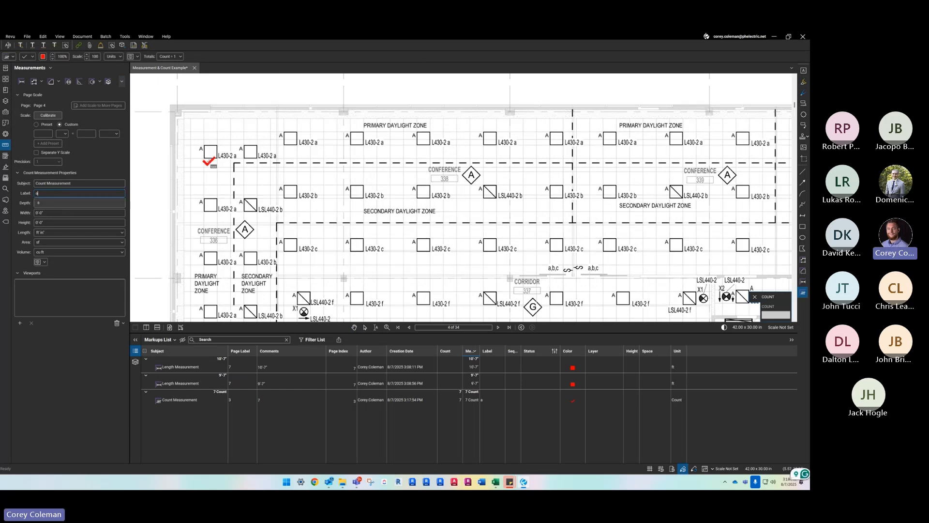
- Count the first seven L430-2 a fixtures along the top row of page 4 and finish the count
{"action": "left_click", "coordinate": [210, 152]}
{"action": "left_click", "coordinate": [250, 151]}
{"action": "left_click", "coordinate": [291, 138]}
{"action": "left_click", "coordinate": [357, 138]}
{"action": "left_click", "coordinate": [424, 138]}
{"action": "left_click", "coordinate": [491, 138]}
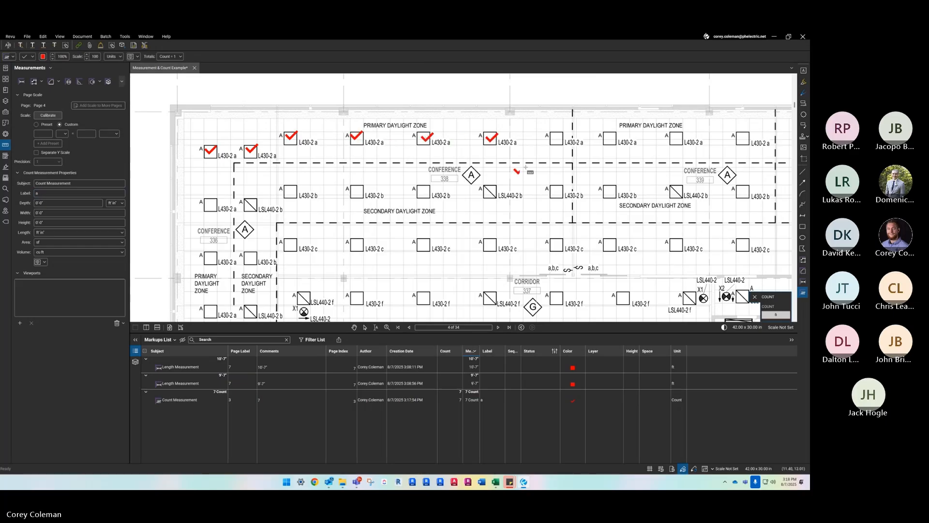
{"action": "left_click", "coordinate": [557, 138]}
{"action": "key", "text": "Return"}
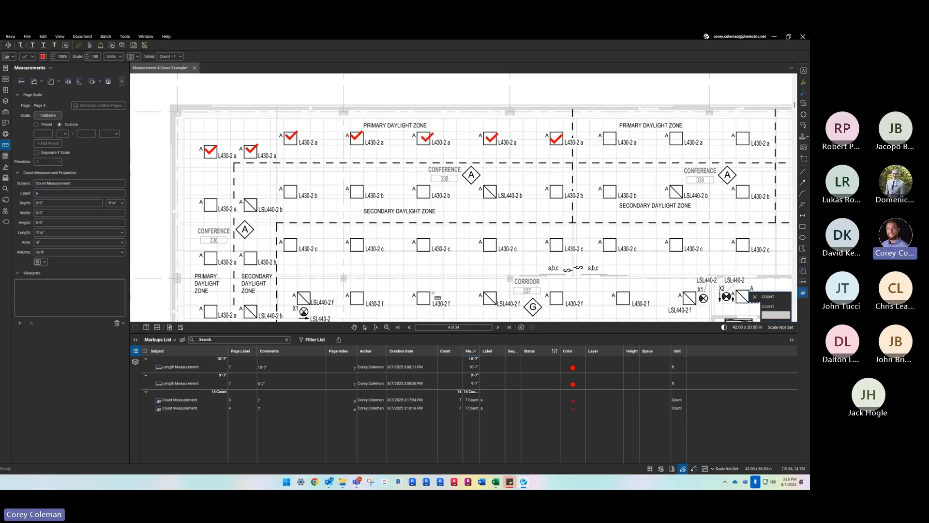
{"action": "key", "text": "Escape"}
- Group the Markups List entries by label, reversing the order until the entries labeled a are listed first
{"action": "left_click", "coordinate": [494, 352]}
{"action": "left_click", "coordinate": [499, 353]}
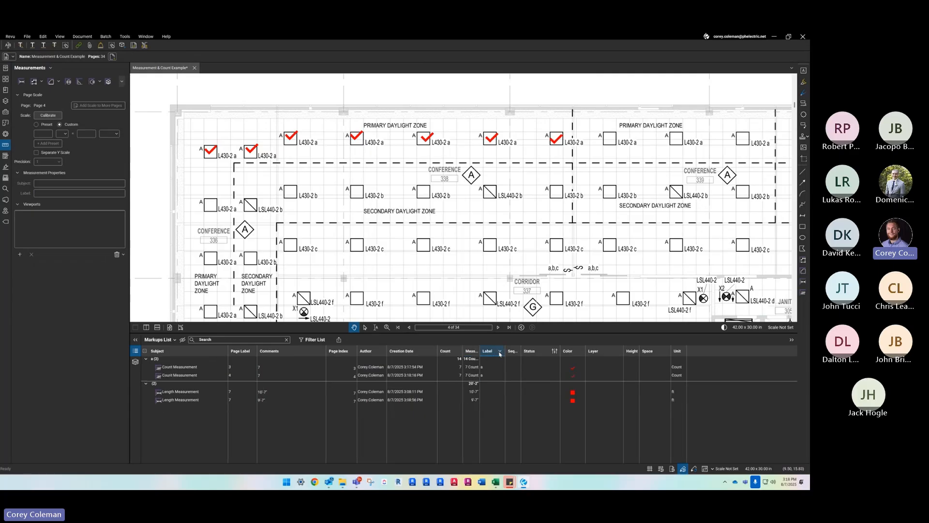
{"action": "left_click", "coordinate": [500, 353]}
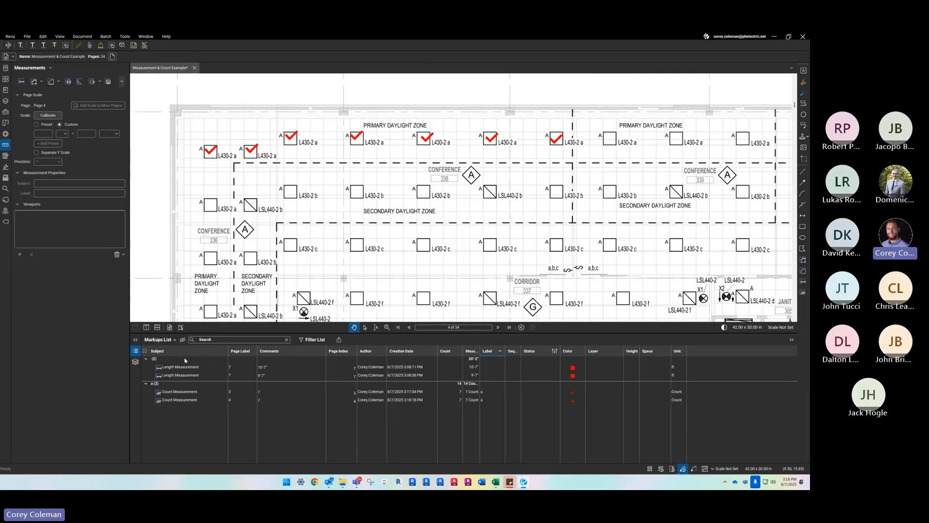
{"action": "left_click", "coordinate": [489, 355]}
{"action": "left_click", "coordinate": [495, 354]}
{"action": "left_click", "coordinate": [498, 356]}
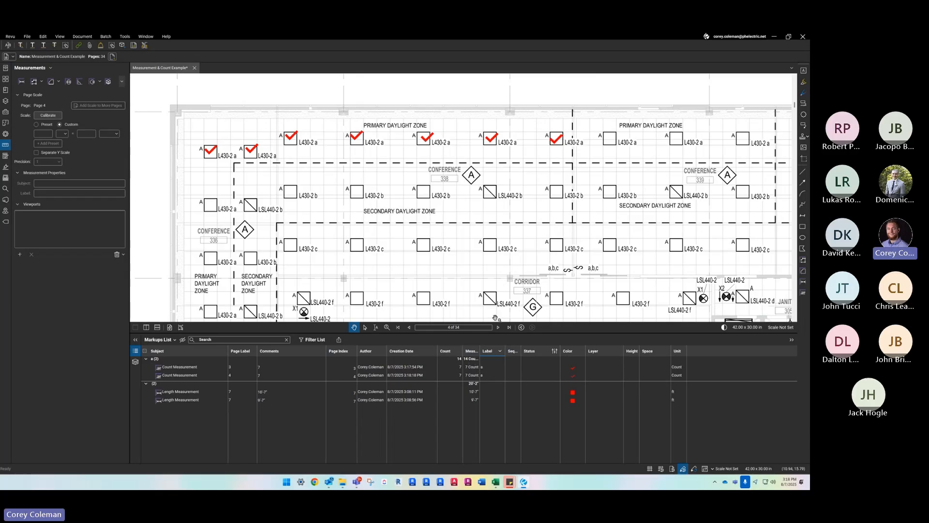
- Try grouping the Markups List entries by subject, then restore the grouping by label
{"action": "left_click", "coordinate": [158, 351]}
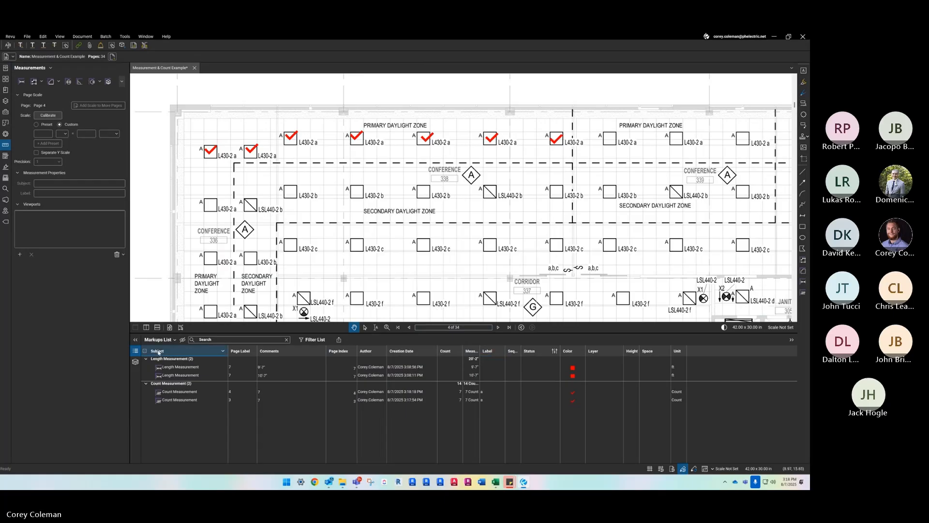
{"action": "scroll", "coordinate": [387, 213], "scroll_direction": "down", "scroll_amount": 2}
{"action": "left_click", "coordinate": [486, 351]}
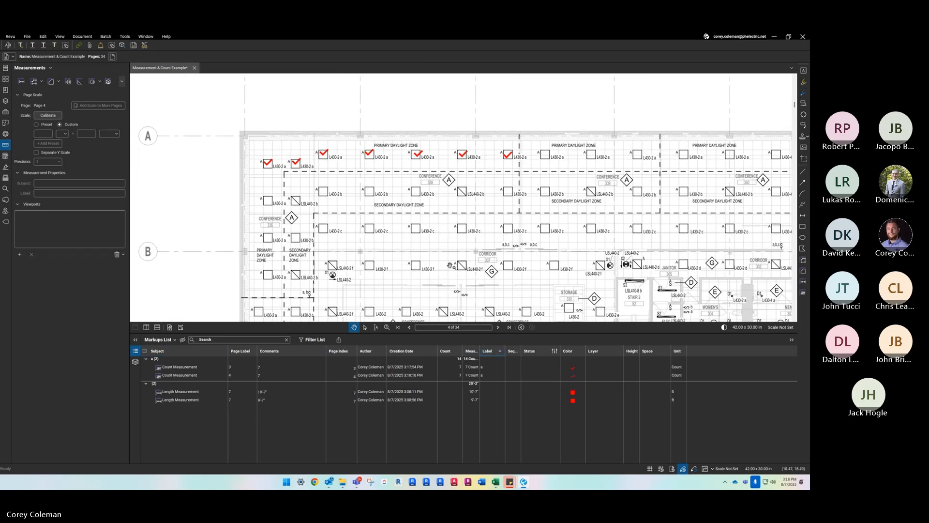
- Collapse the Markups List and delete the count measurement on page 4's top-row fixtures
{"action": "scroll", "coordinate": [317, 247], "scroll_direction": "down", "scroll_amount": 3}
{"action": "scroll", "coordinate": [318, 249], "scroll_direction": "up", "scroll_amount": 2}
{"action": "left_click_drag", "start_coordinate": [318, 334], "coordinate": [322, 425]}
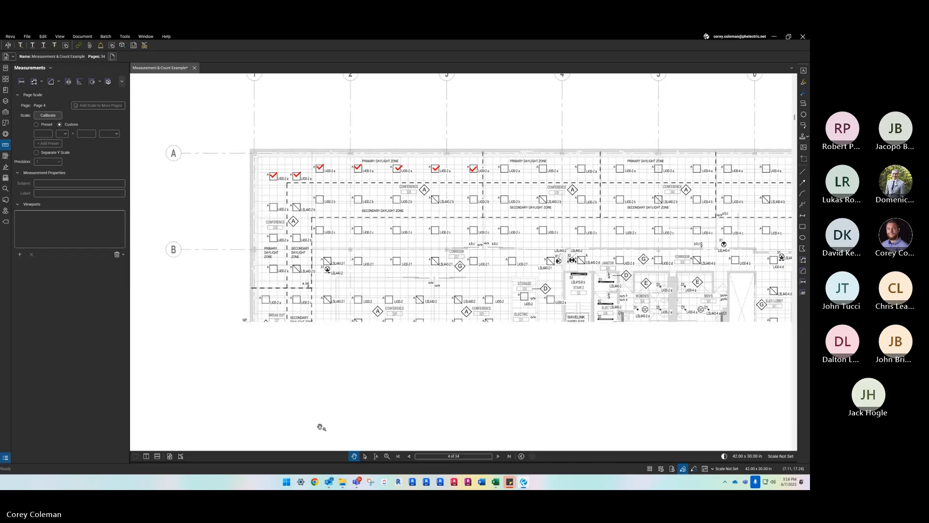
{"action": "scroll", "coordinate": [322, 426], "scroll_direction": "down", "scroll_amount": 3}
{"action": "scroll", "coordinate": [379, 193], "scroll_direction": "up", "scroll_amount": 3}
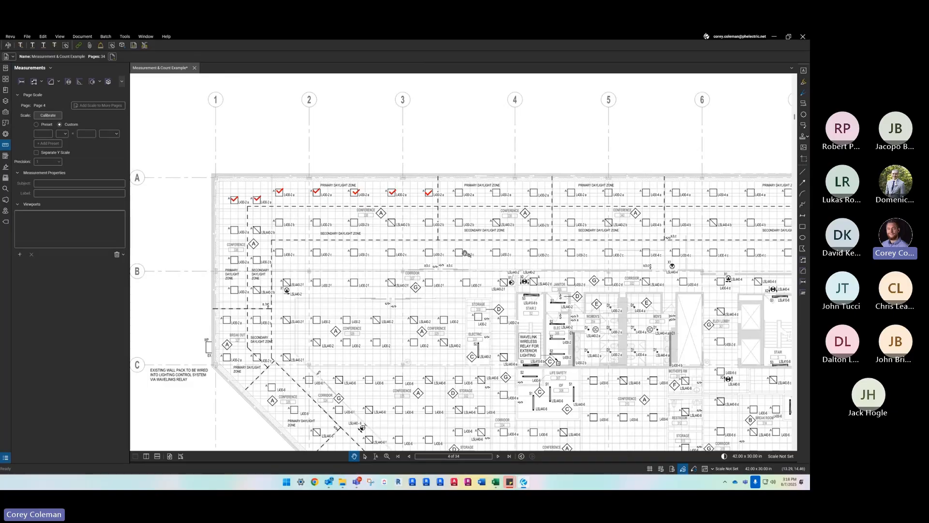
{"action": "left_click", "coordinate": [244, 202]}
{"action": "scroll", "coordinate": [244, 202], "scroll_direction": "up", "scroll_amount": 2}
{"action": "key", "text": "Delete"}
{"action": "scroll", "coordinate": [240, 181], "scroll_direction": "down", "scroll_amount": 2}
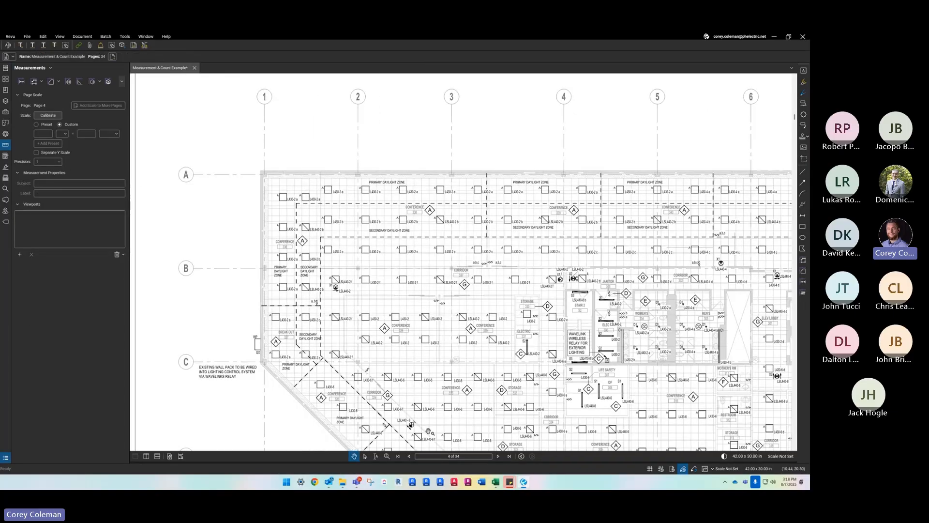
- Reopen the Markups List to check the remaining measurements, then collapse it again
{"action": "left_click_drag", "start_coordinate": [380, 462], "coordinate": [383, 360]}
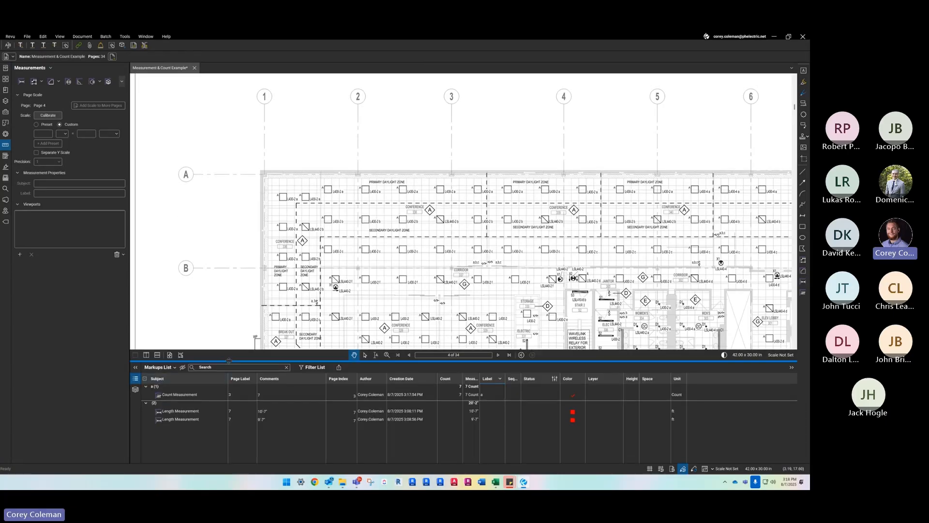
{"action": "left_click_drag", "start_coordinate": [231, 360], "coordinate": [220, 488]}
{"action": "scroll", "coordinate": [309, 196], "scroll_direction": "up", "scroll_amount": 1}
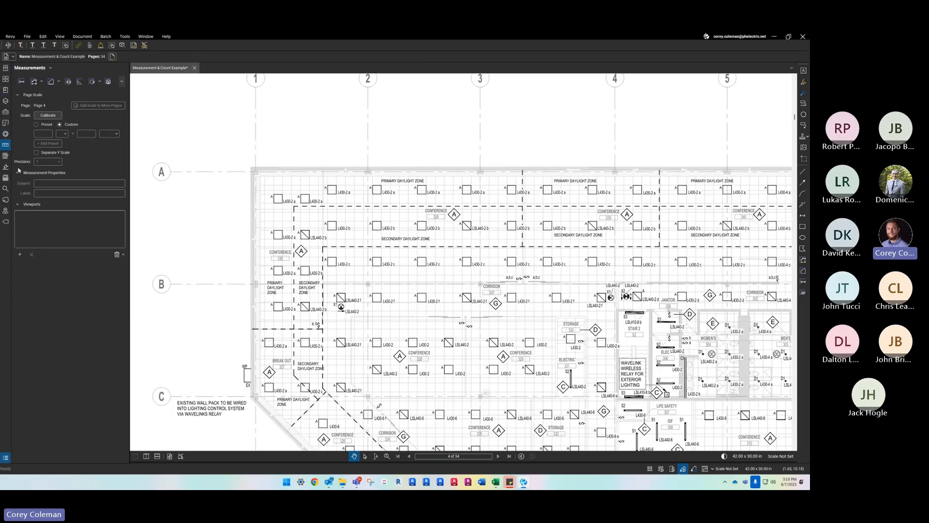
- Open Search, clear the old term, look at the visual search options, and enter A as the text search term
{"action": "left_click", "coordinate": [6, 191]}
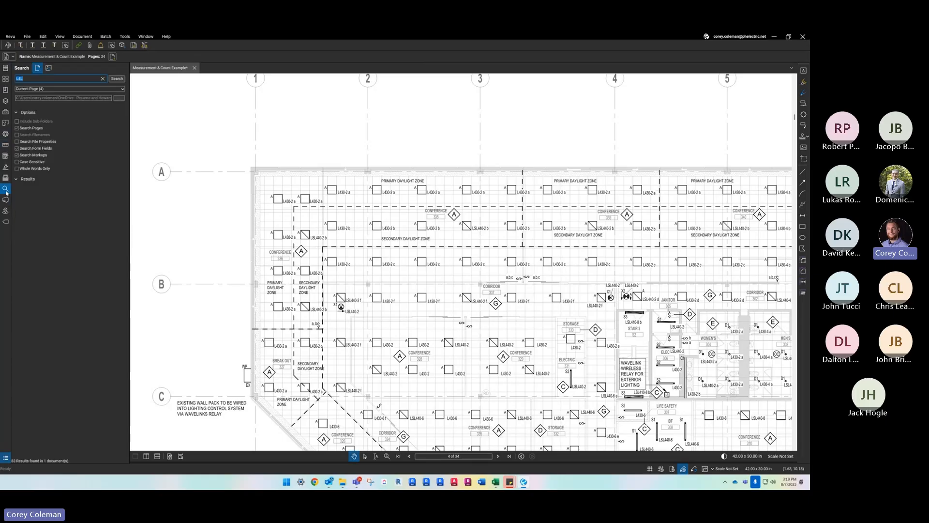
{"action": "left_click", "coordinate": [103, 79]}
{"action": "left_click_drag", "start_coordinate": [321, 189], "coordinate": [318, 186]}
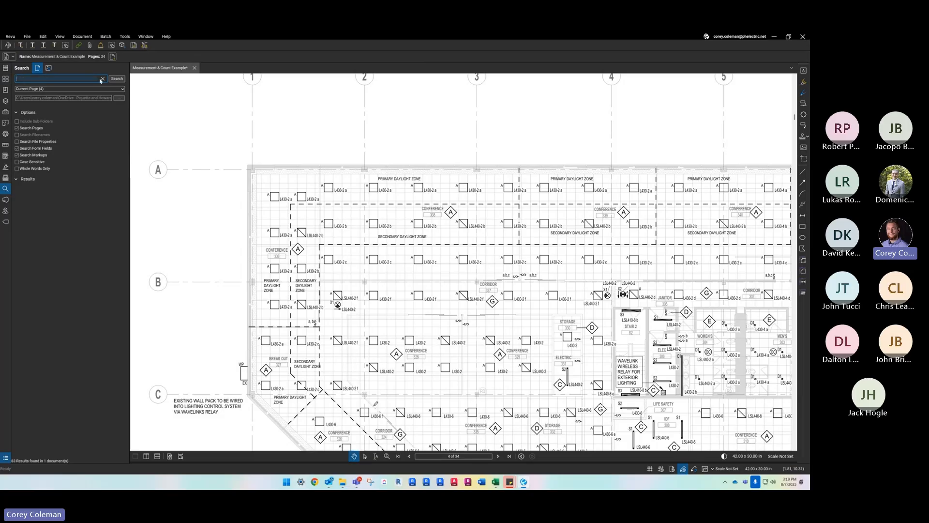
{"action": "left_click", "coordinate": [48, 68]}
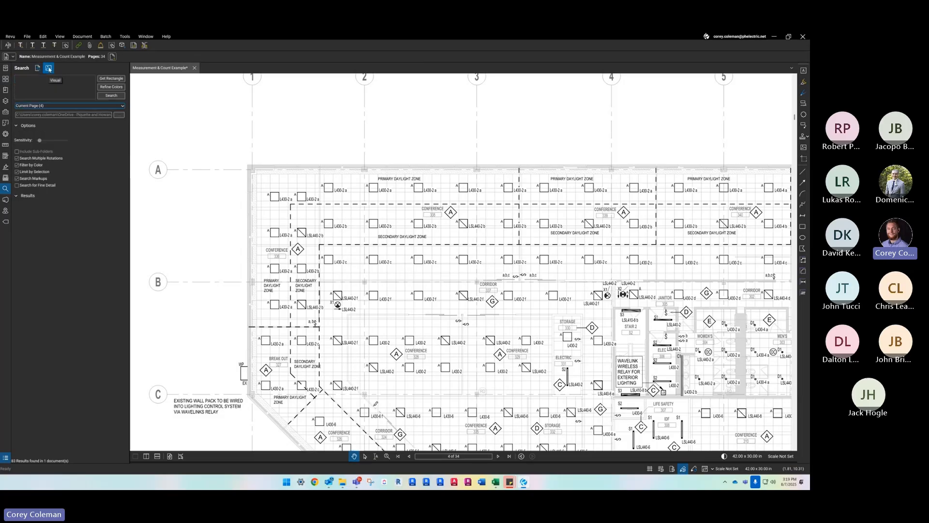
{"action": "left_click", "coordinate": [37, 69]}
{"action": "left_click", "coordinate": [38, 80]}
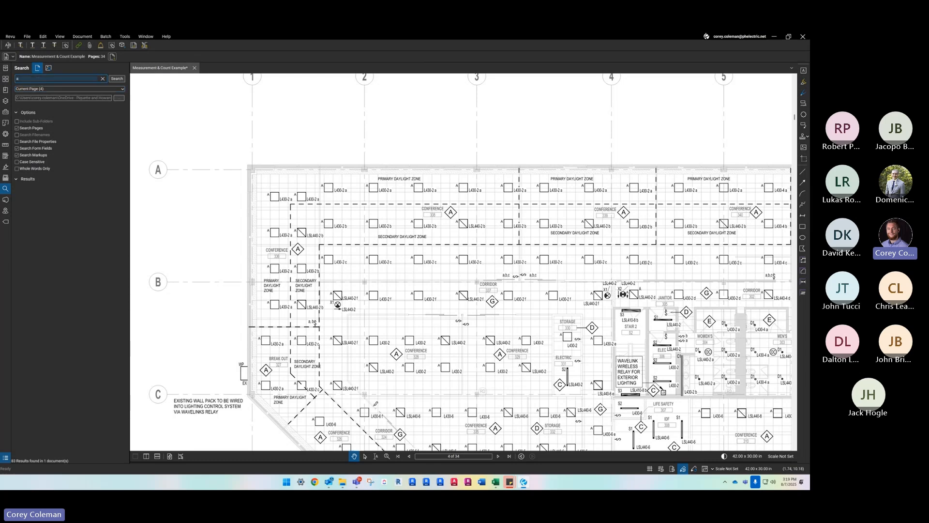
{"action": "type", "text": "A"}
- Limit the text search for A to case-sensitive matches and whole words only
{"action": "scroll", "coordinate": [318, 222], "scroll_direction": "down", "scroll_amount": 2}
{"action": "scroll", "coordinate": [318, 222], "scroll_direction": "down", "scroll_amount": 1}
{"action": "scroll", "coordinate": [305, 241], "scroll_direction": "up", "scroll_amount": 2}
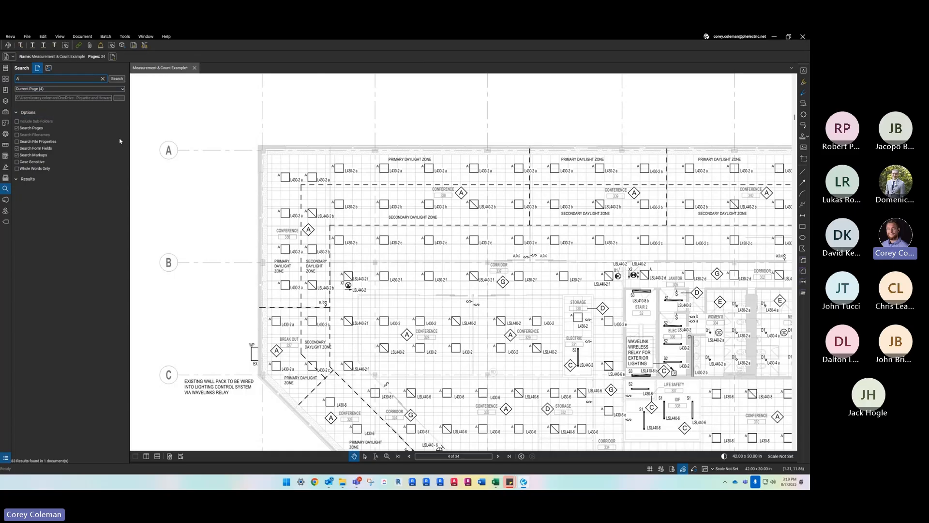
{"action": "left_click", "coordinate": [17, 164]}
{"action": "double_click", "coordinate": [22, 79]}
- Examine the A labels on the fixtures and diamond room tags around the Break Out and Conference rooms on page 4
{"action": "scroll", "coordinate": [299, 213], "scroll_direction": "up", "scroll_amount": 1}
{"action": "scroll", "coordinate": [299, 213], "scroll_direction": "down", "scroll_amount": 2}
{"action": "scroll", "coordinate": [250, 346], "scroll_direction": "up", "scroll_amount": 4}
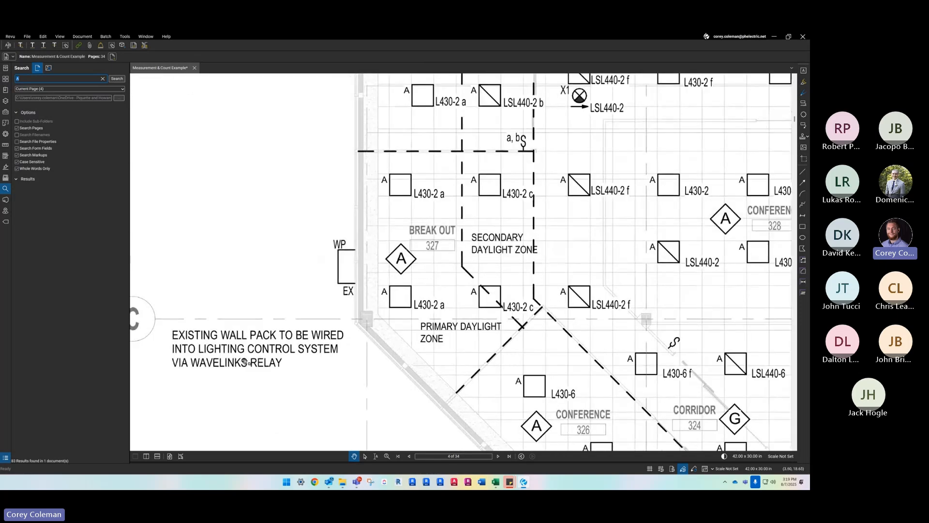
{"action": "scroll", "coordinate": [260, 361], "scroll_direction": "down", "scroll_amount": 1}
{"action": "scroll", "coordinate": [233, 358], "scroll_direction": "up", "scroll_amount": 2}
{"action": "scroll", "coordinate": [211, 311], "scroll_direction": "down", "scroll_amount": 4}
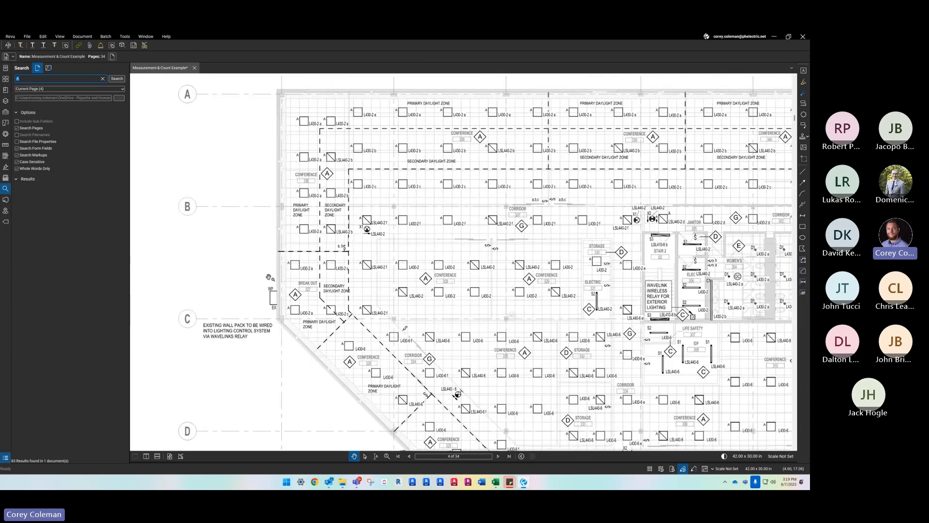
{"action": "left_click_drag", "start_coordinate": [202, 248], "coordinate": [184, 203]}
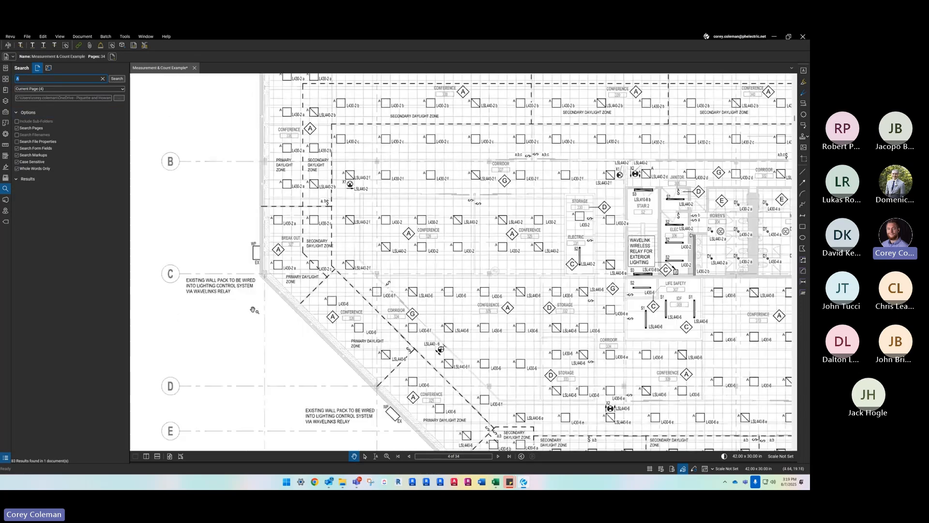
- Look over the A fixture labels and diamond room tags across the page 4 lighting plan
{"action": "left_click_drag", "start_coordinate": [367, 421], "coordinate": [270, 292]}
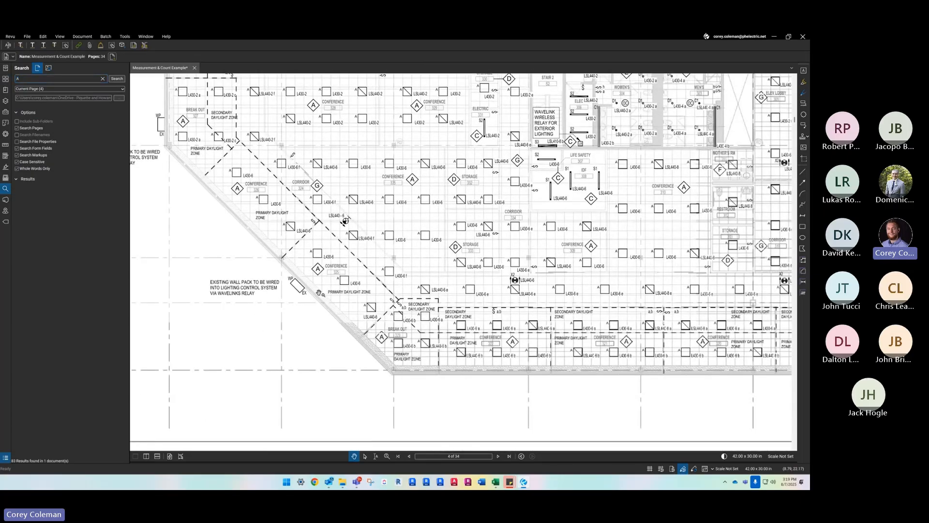
{"action": "scroll", "coordinate": [416, 307], "scroll_direction": "up", "scroll_amount": 4}
{"action": "scroll", "coordinate": [403, 305], "scroll_direction": "down", "scroll_amount": 6}
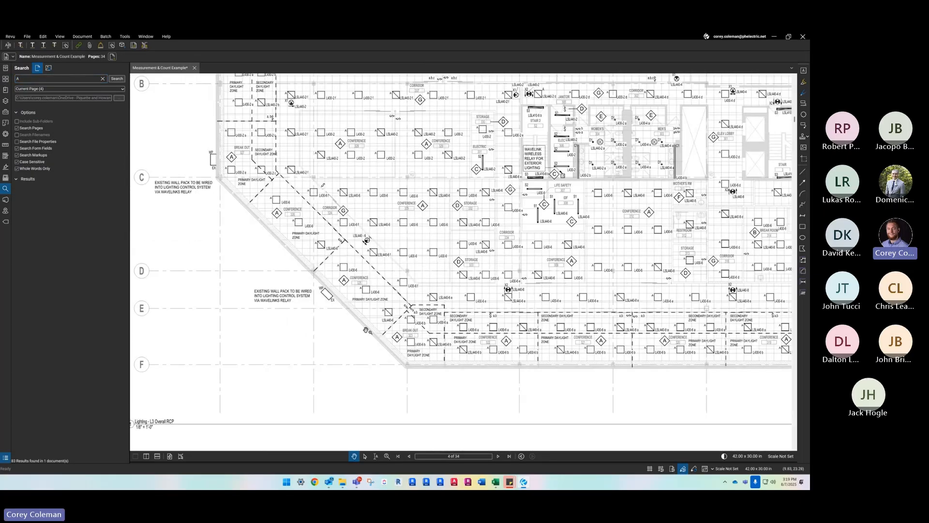
{"action": "left_click_drag", "start_coordinate": [546, 137], "coordinate": [529, 265]}
{"action": "scroll", "coordinate": [530, 259], "scroll_direction": "up", "scroll_amount": 3}
{"action": "scroll", "coordinate": [537, 198], "scroll_direction": "down", "scroll_amount": 5}
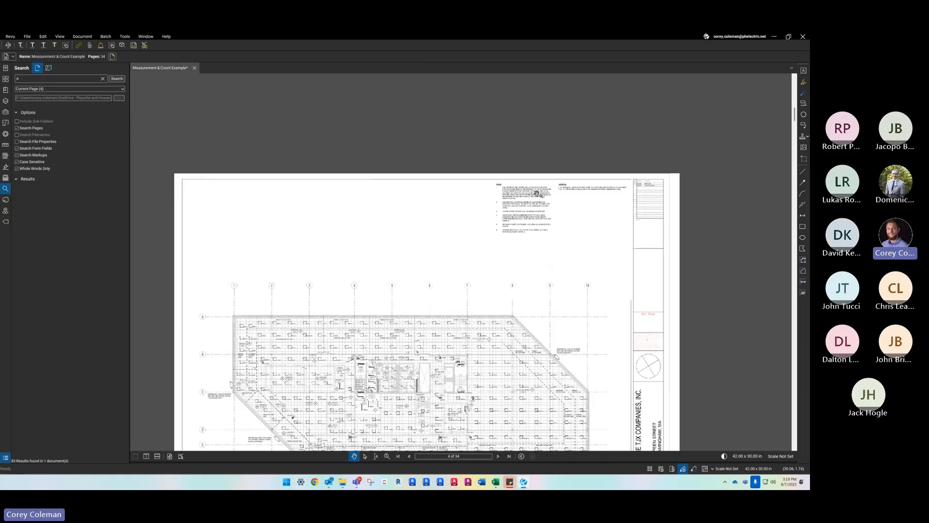
{"action": "scroll", "coordinate": [317, 343], "scroll_direction": "up", "scroll_amount": 4}
{"action": "left_click_drag", "start_coordinate": [334, 329], "coordinate": [335, 251]}
{"action": "scroll", "coordinate": [338, 251], "scroll_direction": "up", "scroll_amount": 3}
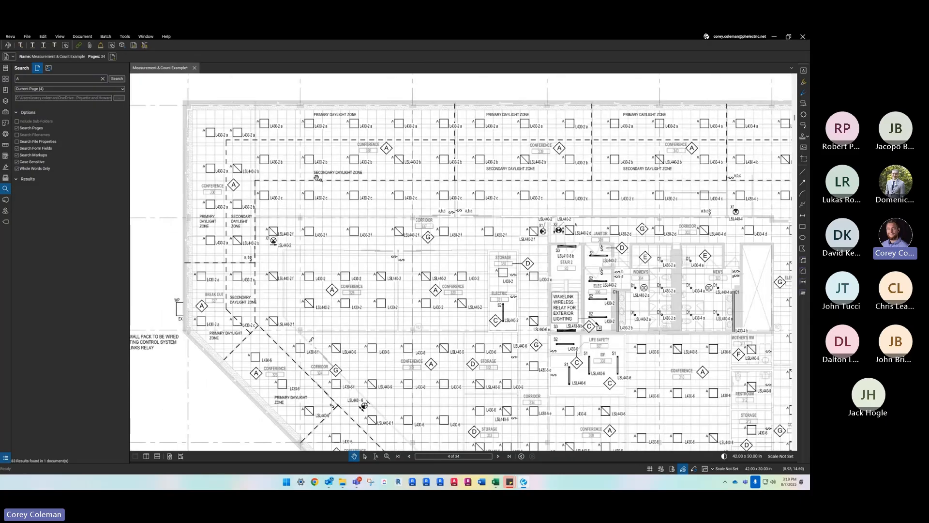
- Run the text search for A on the current page and check the first three results
{"action": "left_click", "coordinate": [118, 79]}
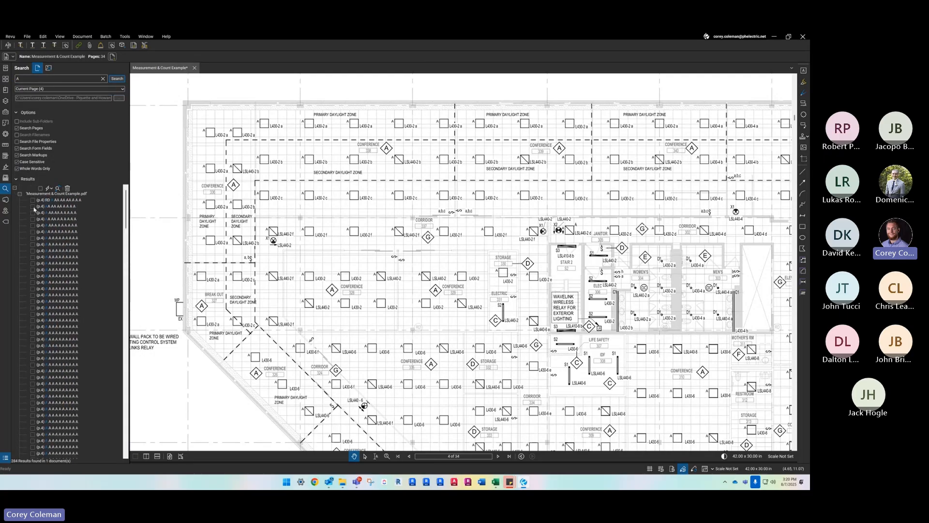
{"action": "left_click", "coordinate": [32, 201]}
{"action": "left_click", "coordinate": [32, 206]}
{"action": "left_click", "coordinate": [33, 213]}
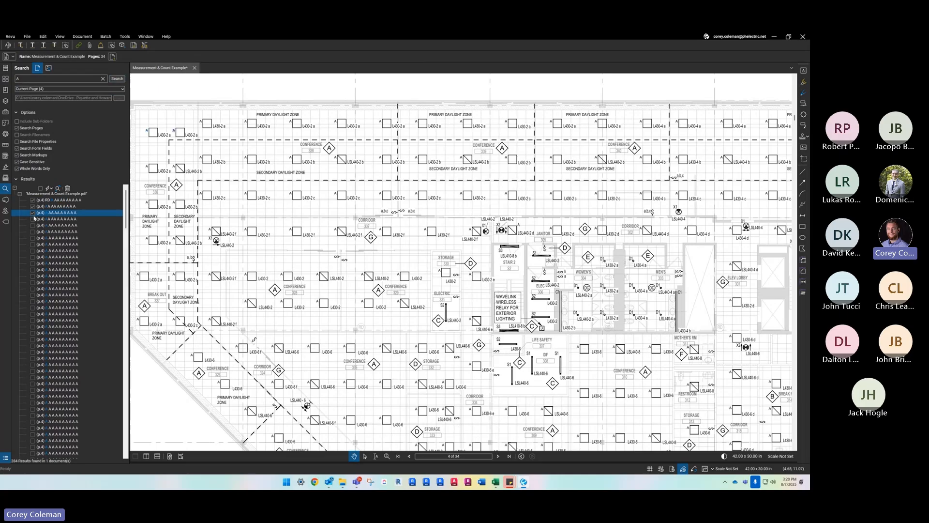
- Check all of the A search results at once and bring the whole floor plan into view
{"action": "left_click", "coordinate": [40, 189]}
{"action": "scroll", "coordinate": [38, 272], "scroll_direction": "down", "scroll_amount": 6}
{"action": "scroll", "coordinate": [37, 272], "scroll_direction": "up", "scroll_amount": 10}
{"action": "scroll", "coordinate": [355, 241], "scroll_direction": "down", "scroll_amount": 5}
{"action": "scroll", "coordinate": [363, 245], "scroll_direction": "up", "scroll_amount": 2}
{"action": "left_click", "coordinate": [67, 238]}
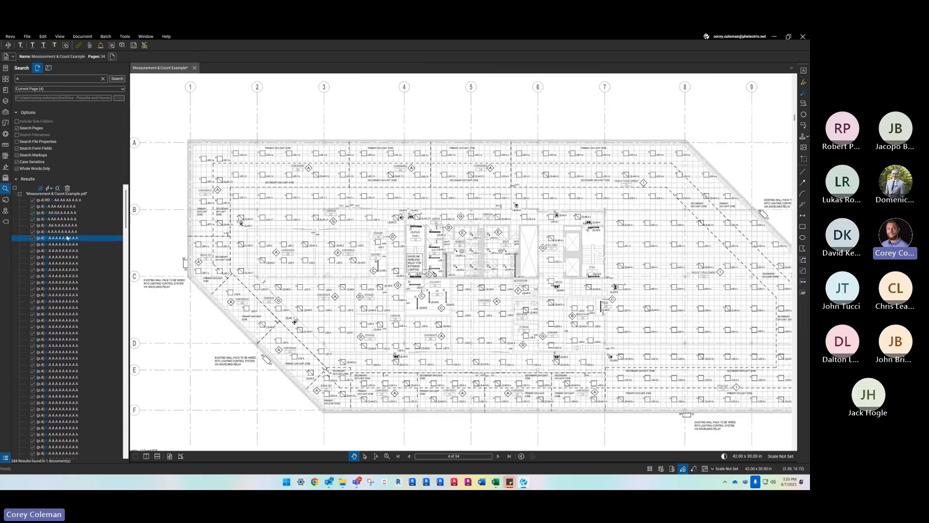
{"action": "left_click", "coordinate": [67, 225]}
- Apply the built-in check mark count measurement to all checked search results
{"action": "left_click", "coordinate": [51, 189]}
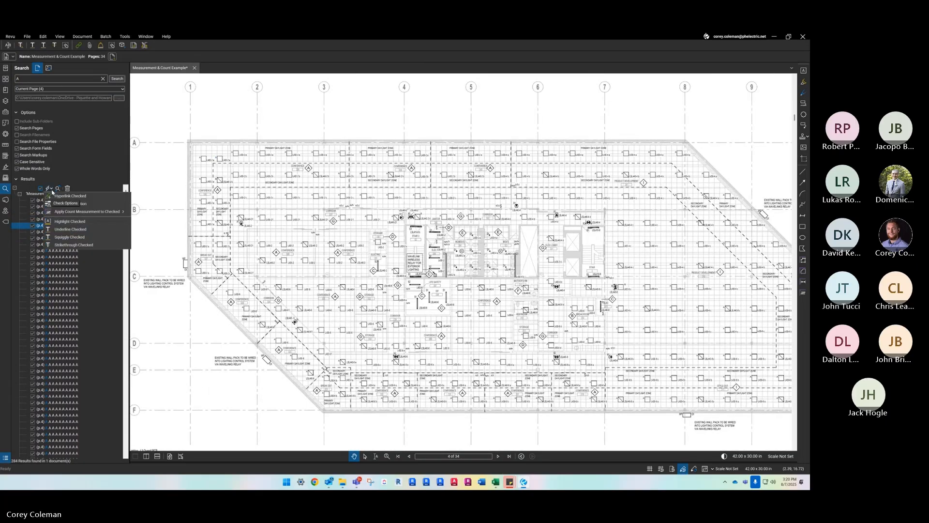
{"action": "left_click", "coordinate": [51, 190]}
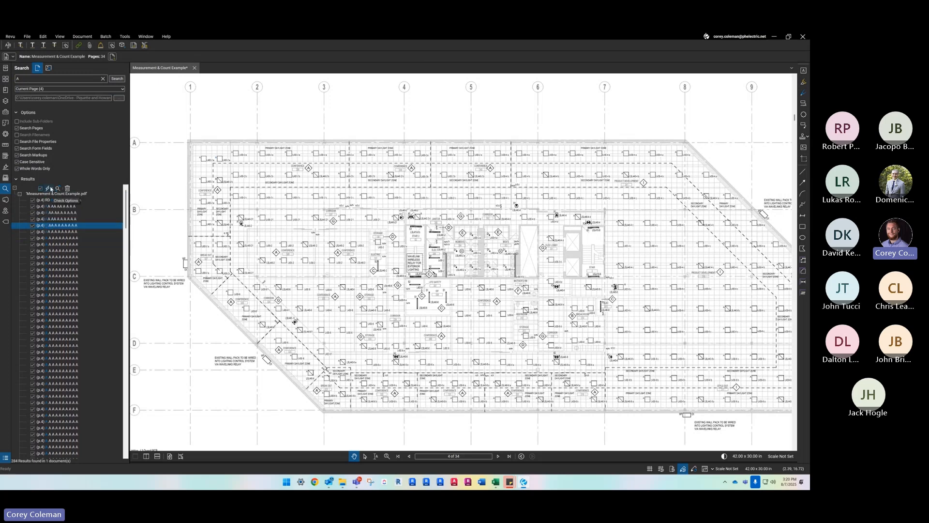
{"action": "left_click", "coordinate": [51, 190]}
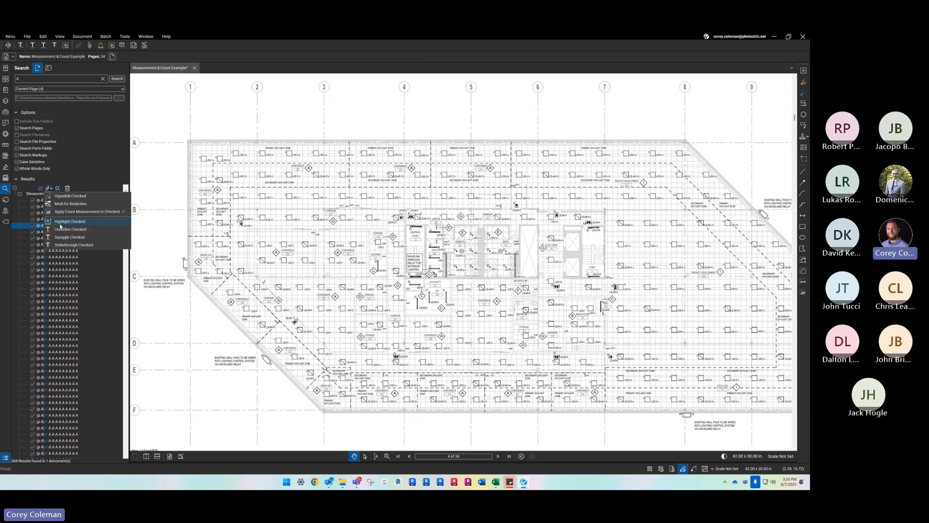
{"action": "mouse_move", "coordinate": [80, 215]}
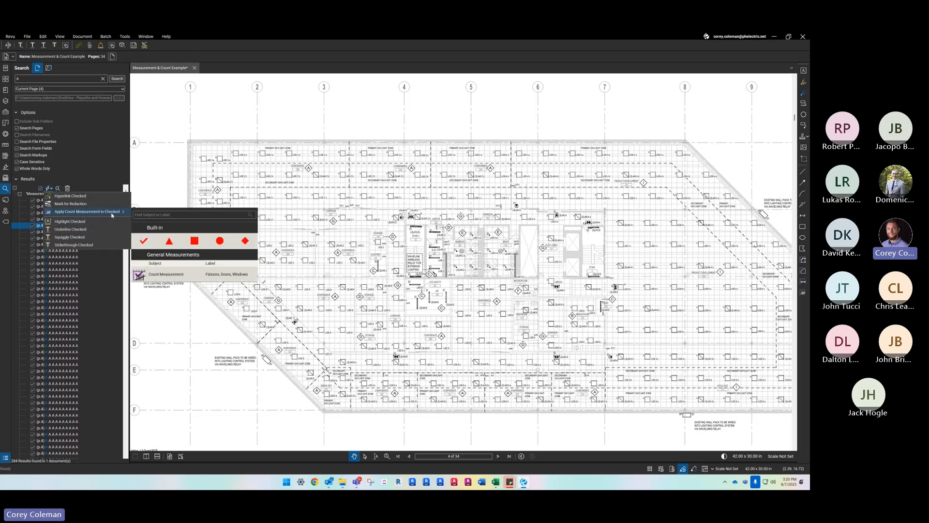
{"action": "left_click", "coordinate": [144, 241]}
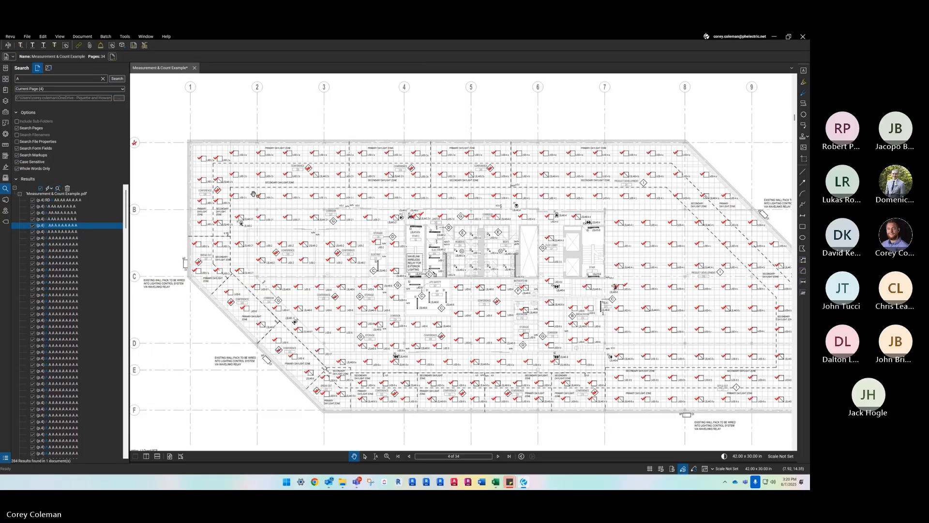
- Inspect the red check marks on the fixtures and on diamond room tags such as Conference 310 on the plan
{"action": "scroll", "coordinate": [332, 396], "scroll_direction": "up", "scroll_amount": 3}
{"action": "scroll", "coordinate": [265, 242], "scroll_direction": "down", "scroll_amount": 4}
{"action": "scroll", "coordinate": [565, 238], "scroll_direction": "up", "scroll_amount": 3}
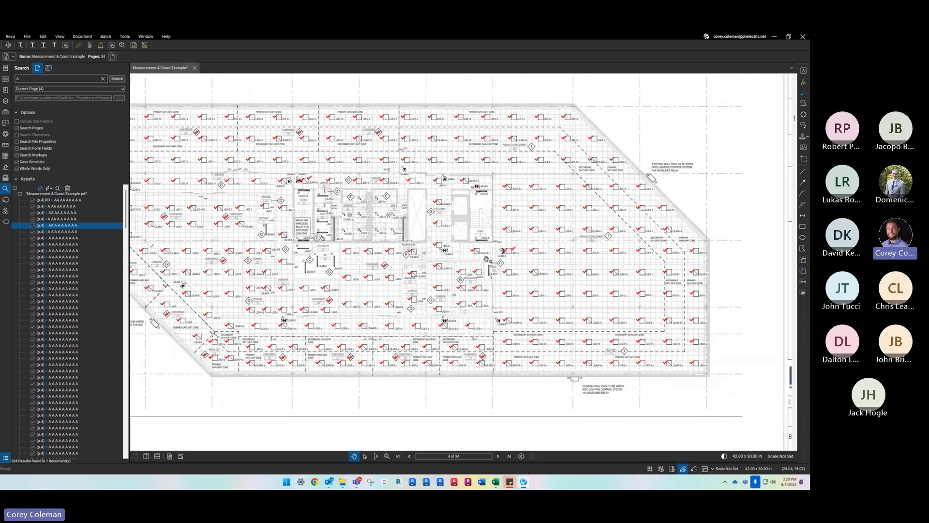
{"action": "scroll", "coordinate": [564, 238], "scroll_direction": "up", "scroll_amount": 3}
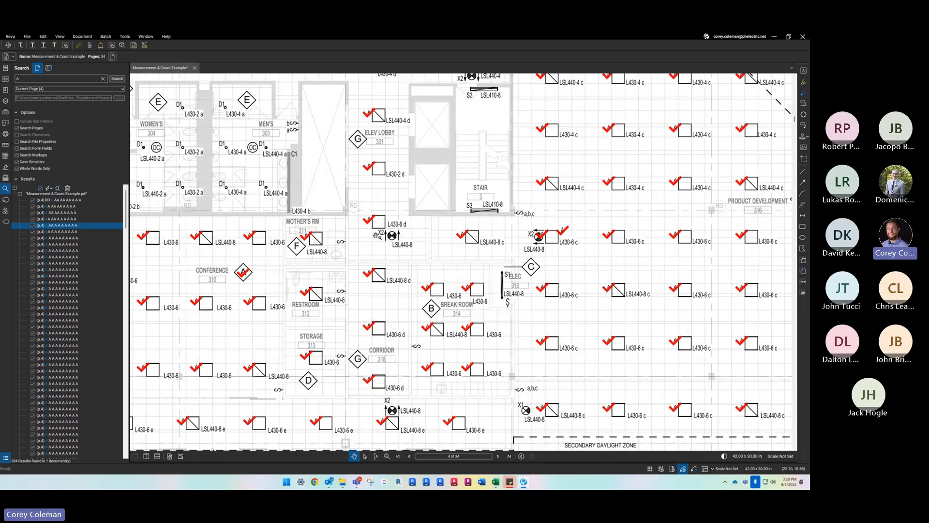
{"action": "scroll", "coordinate": [309, 239], "scroll_direction": "down", "scroll_amount": 2}
{"action": "scroll", "coordinate": [455, 294], "scroll_direction": "up", "scroll_amount": 4}
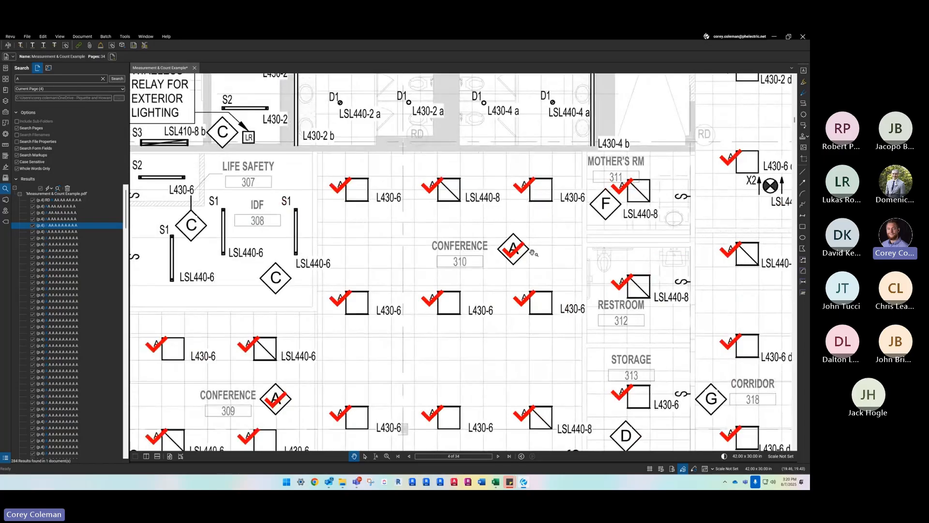
{"action": "scroll", "coordinate": [516, 259], "scroll_direction": "down", "scroll_amount": 3}
{"action": "scroll", "coordinate": [334, 252], "scroll_direction": "up", "scroll_amount": 2}
{"action": "scroll", "coordinate": [319, 256], "scroll_direction": "down", "scroll_amount": 3}
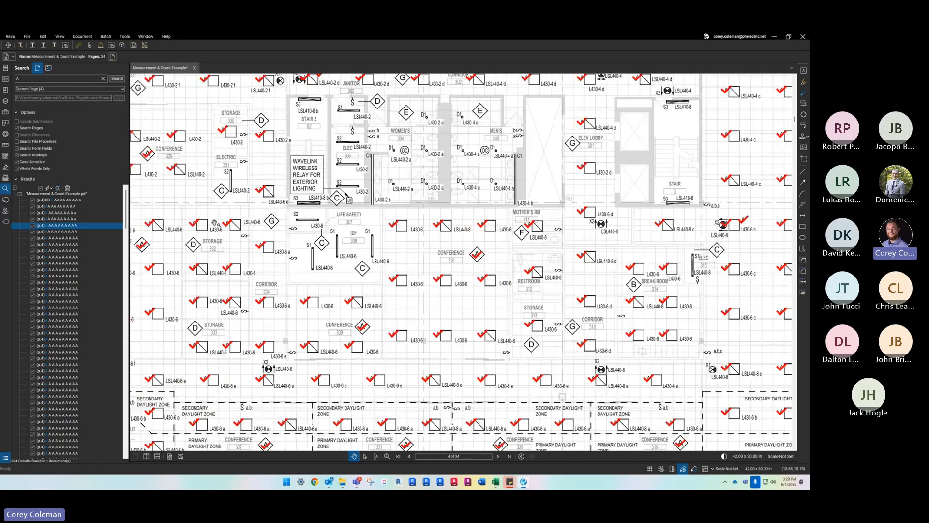
{"action": "left_click_drag", "start_coordinate": [220, 218], "coordinate": [389, 246]}
- Review the checked search results through to the end of the list, and return to its start
{"action": "scroll", "coordinate": [92, 271], "scroll_direction": "down", "scroll_amount": 10}
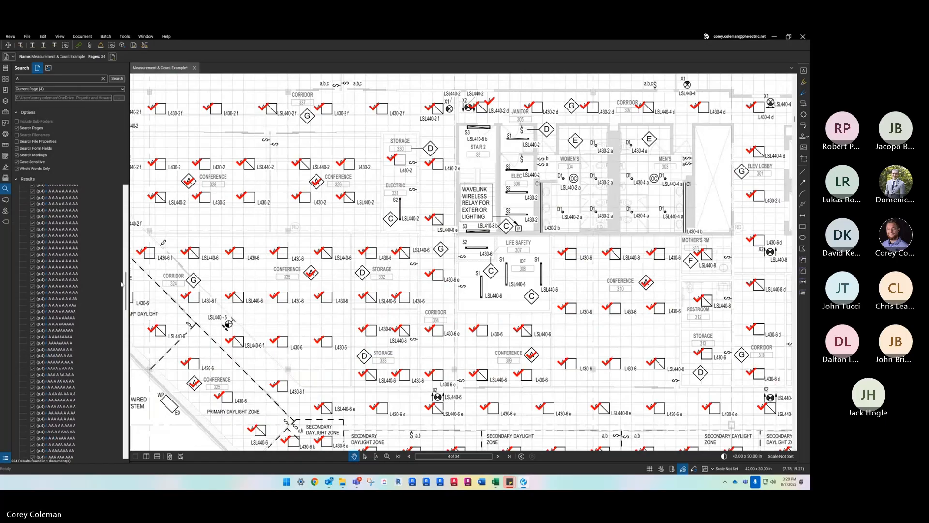
{"action": "scroll", "coordinate": [68, 288], "scroll_direction": "down", "scroll_amount": 15}
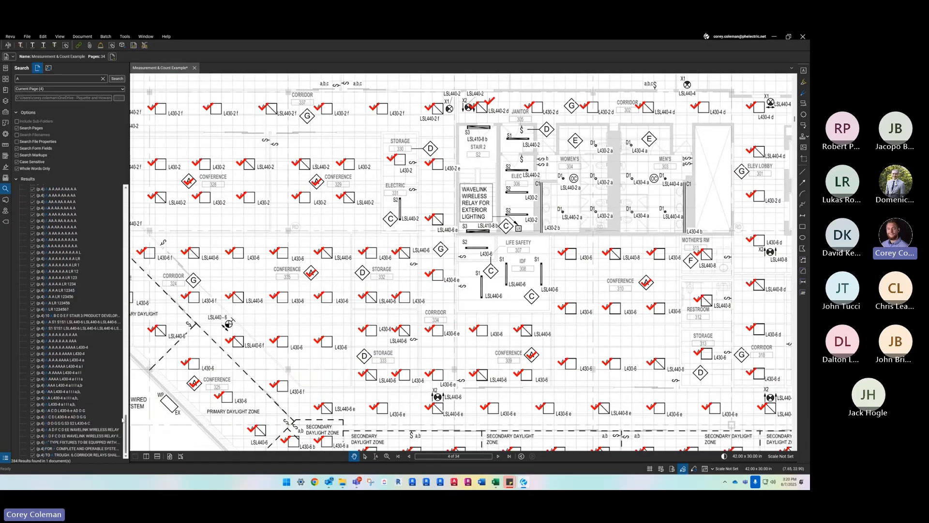
{"action": "scroll", "coordinate": [50, 287], "scroll_direction": "up", "scroll_amount": 1}
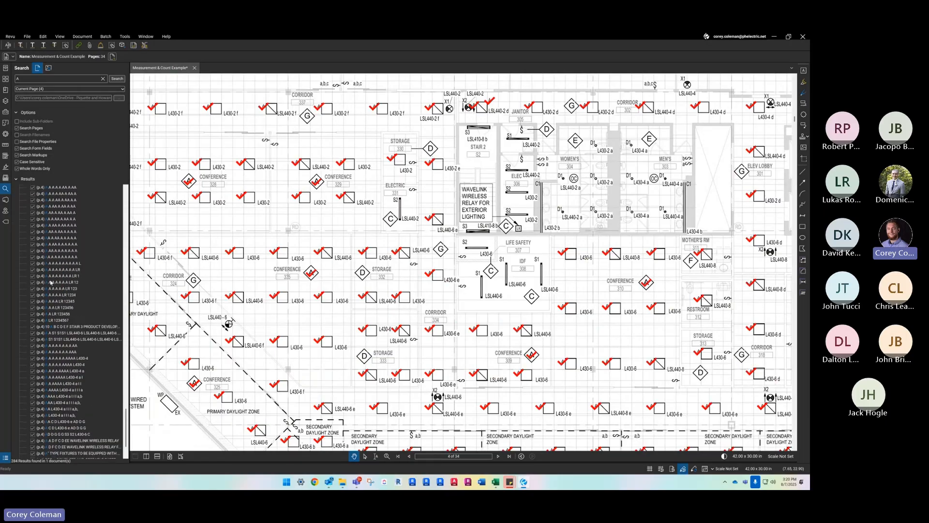
{"action": "left_click_drag", "start_coordinate": [126, 417], "coordinate": [136, 178]}
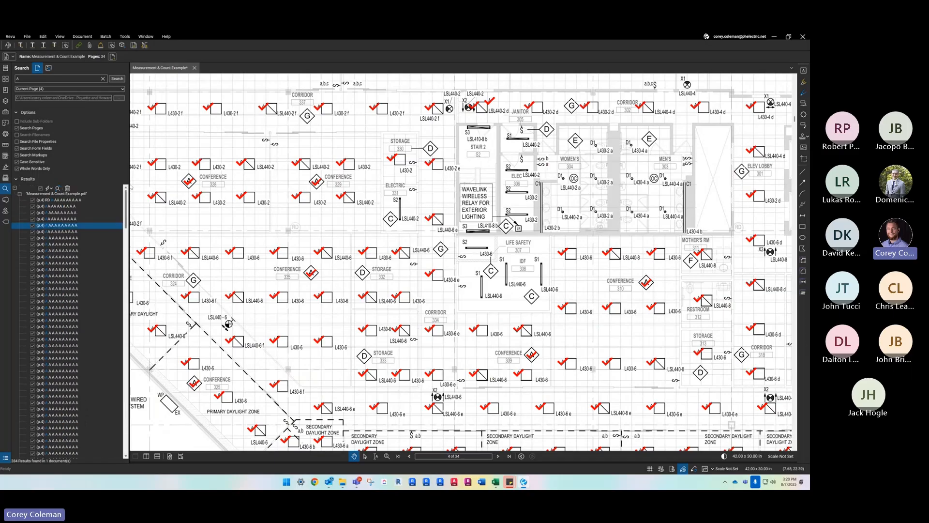
- Look over the marked plan and undo the check mark counts applied to the search results
{"action": "scroll", "coordinate": [320, 262], "scroll_direction": "down", "scroll_amount": 5}
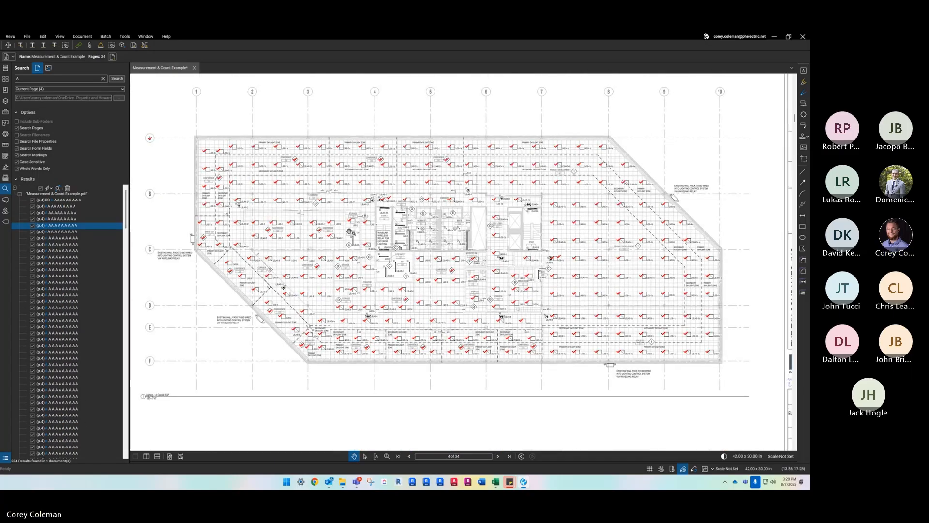
{"action": "scroll", "coordinate": [349, 232], "scroll_direction": "up", "scroll_amount": 3}
{"action": "scroll", "coordinate": [307, 253], "scroll_direction": "down", "scroll_amount": 2}
{"action": "scroll", "coordinate": [308, 254], "scroll_direction": "up", "scroll_amount": 1}
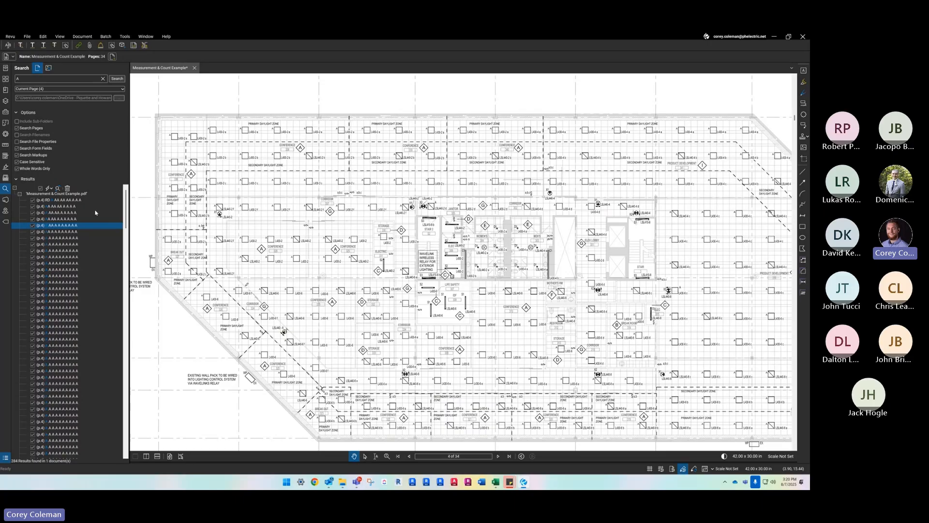
- Reapply the built-in check mark count measurement to every checked A result on page 4
{"action": "left_click", "coordinate": [50, 188]}
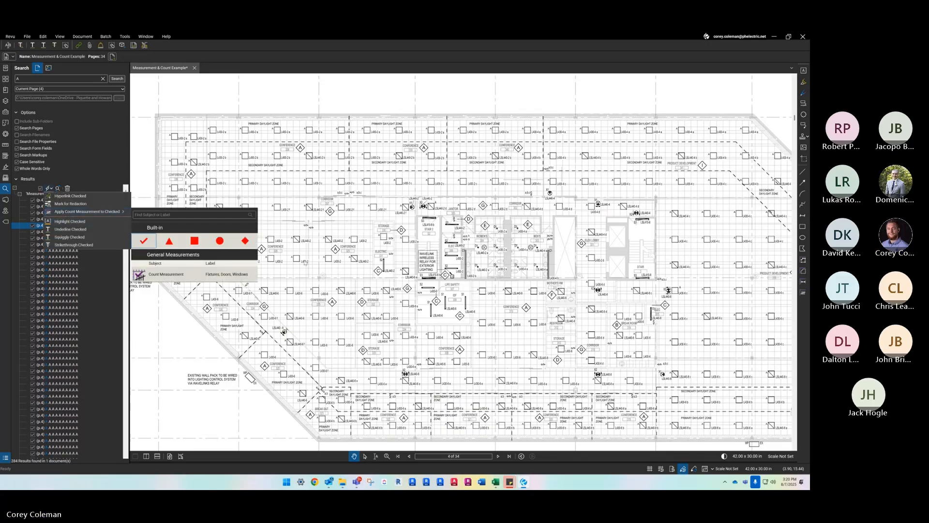
{"action": "left_click", "coordinate": [143, 241]}
{"action": "scroll", "coordinate": [442, 368], "scroll_direction": "up", "scroll_amount": 3}
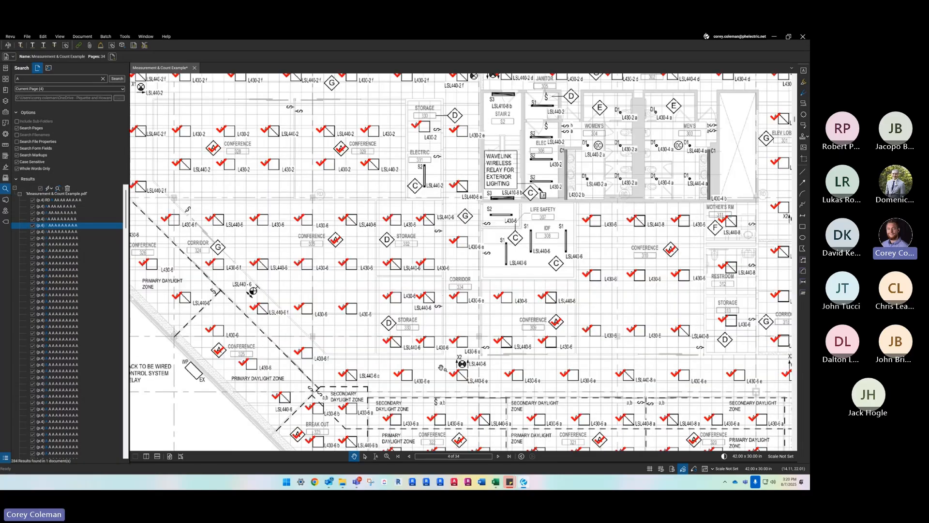
- Delete the count marks on the Conference 335 and Conference 310 diamond room tags from the count group
{"action": "scroll", "coordinate": [516, 352], "scroll_direction": "up", "scroll_amount": 1}
{"action": "left_click", "coordinate": [302, 217]}
{"action": "right_click", "coordinate": [303, 217]}
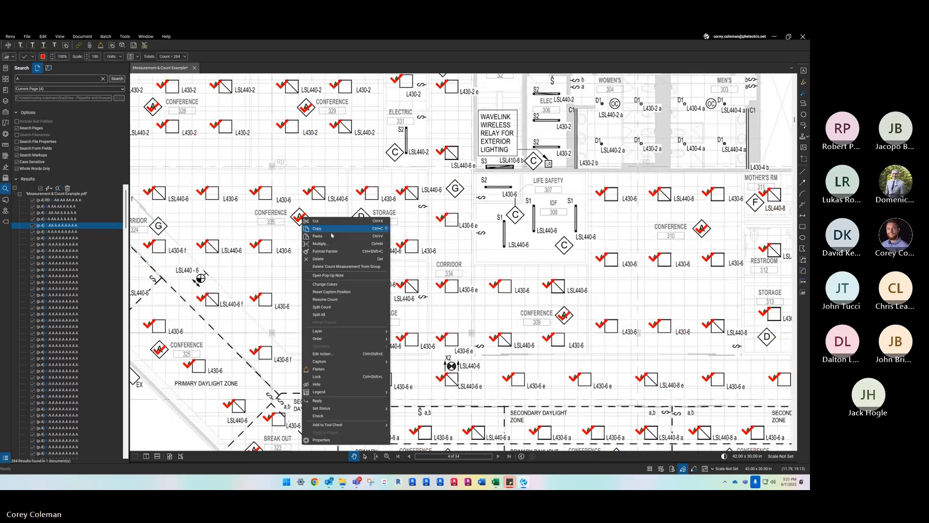
{"action": "left_click", "coordinate": [334, 267]}
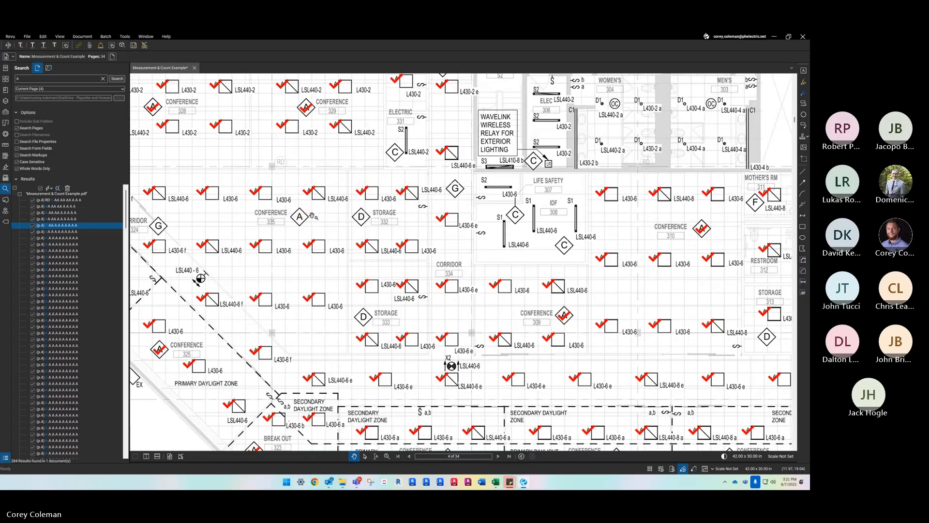
{"action": "left_click_drag", "start_coordinate": [665, 229], "coordinate": [505, 233]}
{"action": "left_click", "coordinate": [550, 240]}
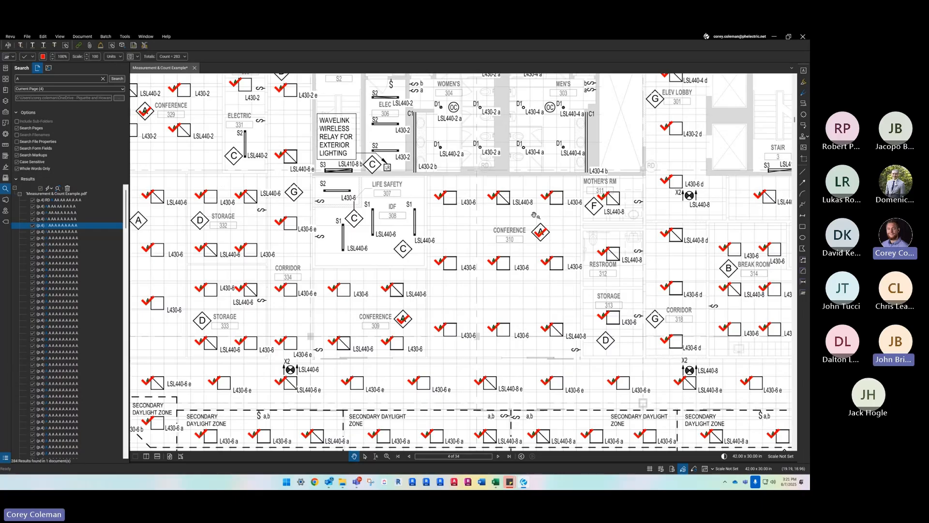
{"action": "right_click", "coordinate": [548, 238]}
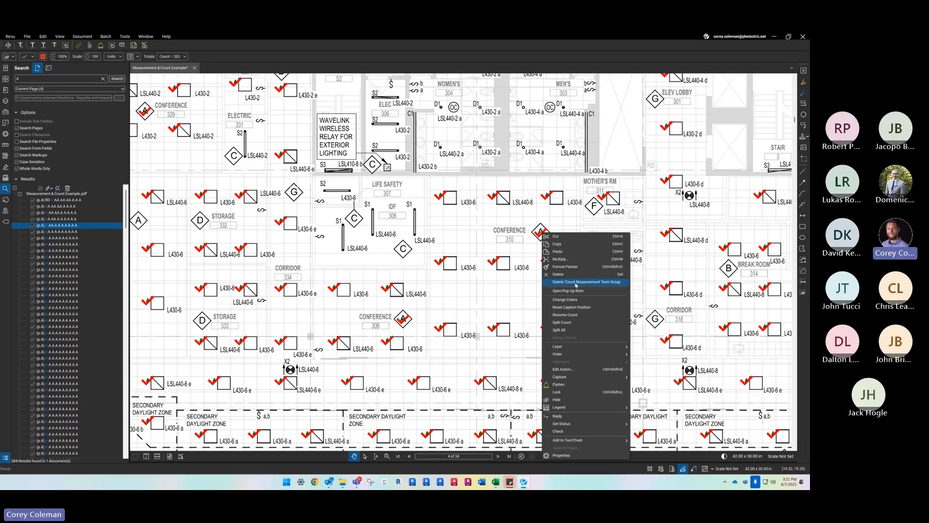
{"action": "left_click", "coordinate": [583, 282]}
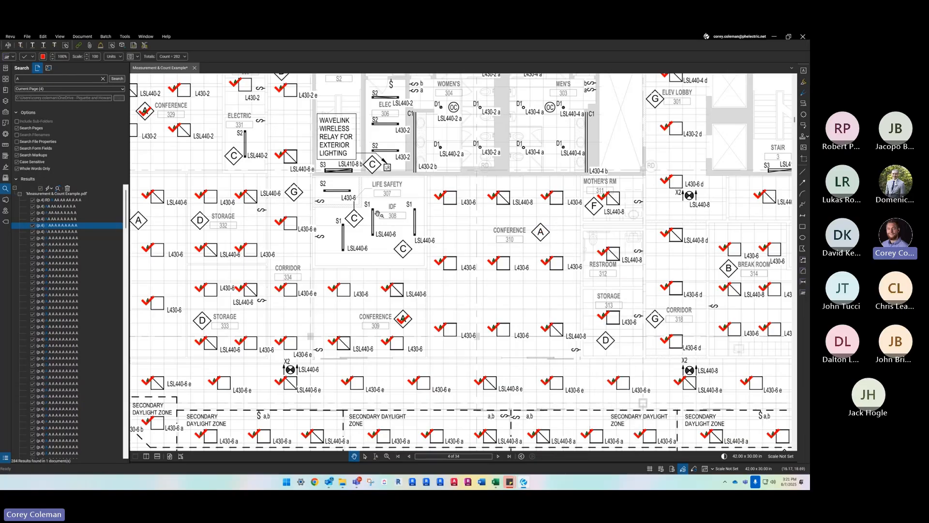
- Expand the Markups List and label the page 4 count measurement as a
{"action": "scroll", "coordinate": [508, 235], "scroll_direction": "down", "scroll_amount": 4}
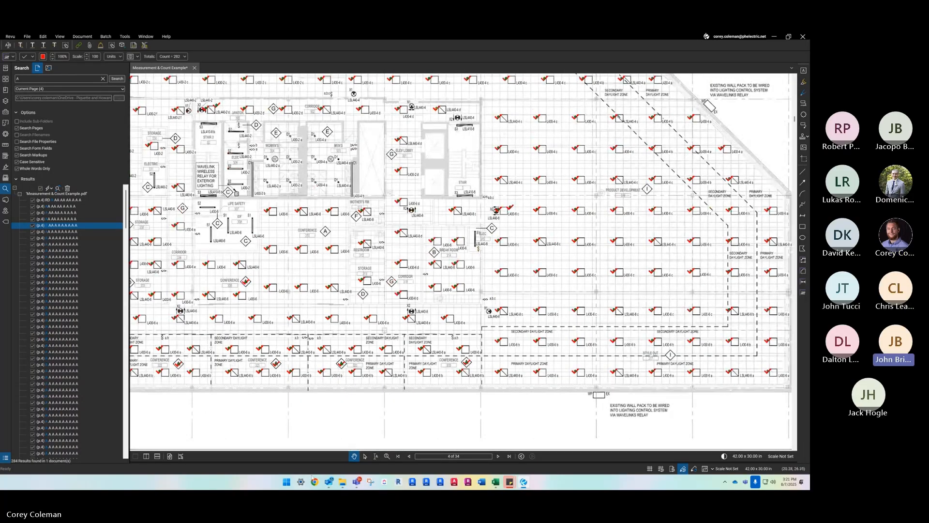
{"action": "left_click_drag", "start_coordinate": [300, 463], "coordinate": [321, 284]}
{"action": "left_click", "coordinate": [466, 364]}
{"action": "left_click", "coordinate": [216, 336]}
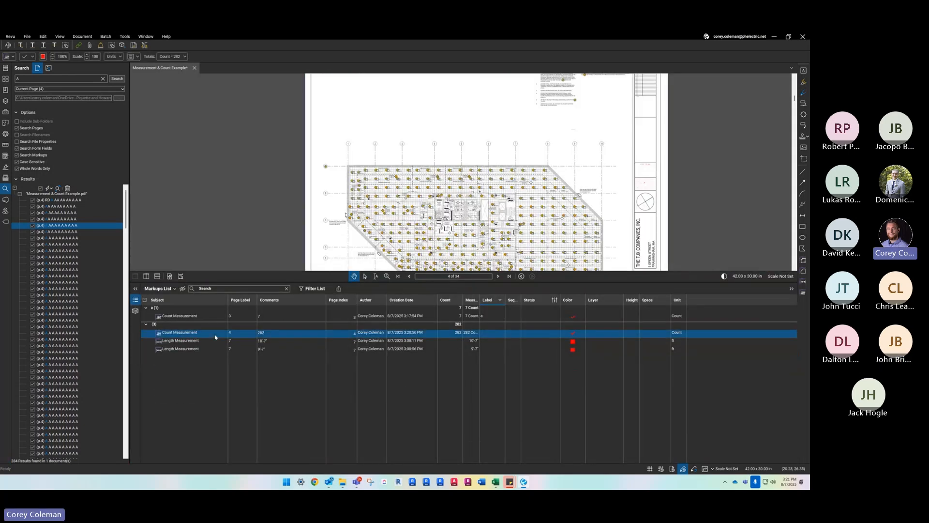
{"action": "left_click", "coordinate": [499, 334]}
{"action": "left_click", "coordinate": [498, 338]}
{"action": "left_click", "coordinate": [489, 324]}
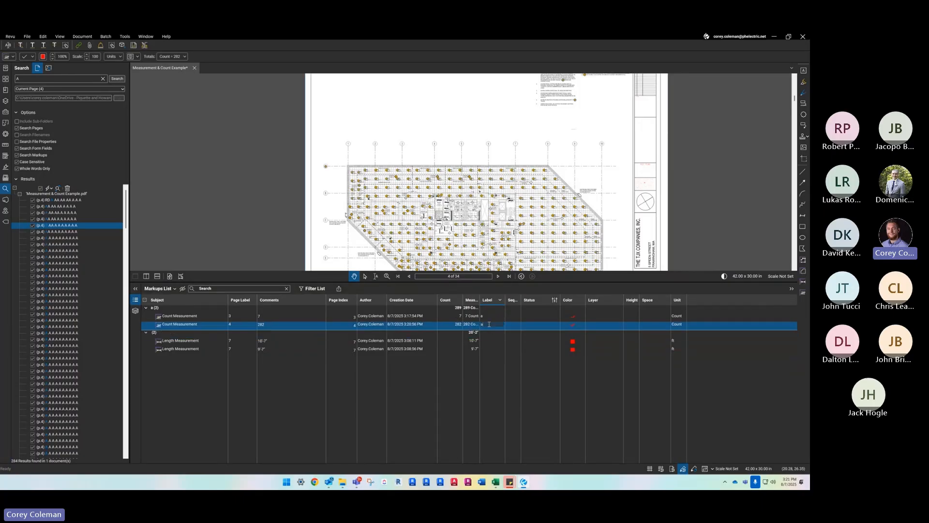
- Compare the page 3 and page 4 count measurements grouped under label a, and view the page 4 count on the plan
{"action": "left_click", "coordinate": [509, 317]}
{"action": "left_click", "coordinate": [546, 222]}
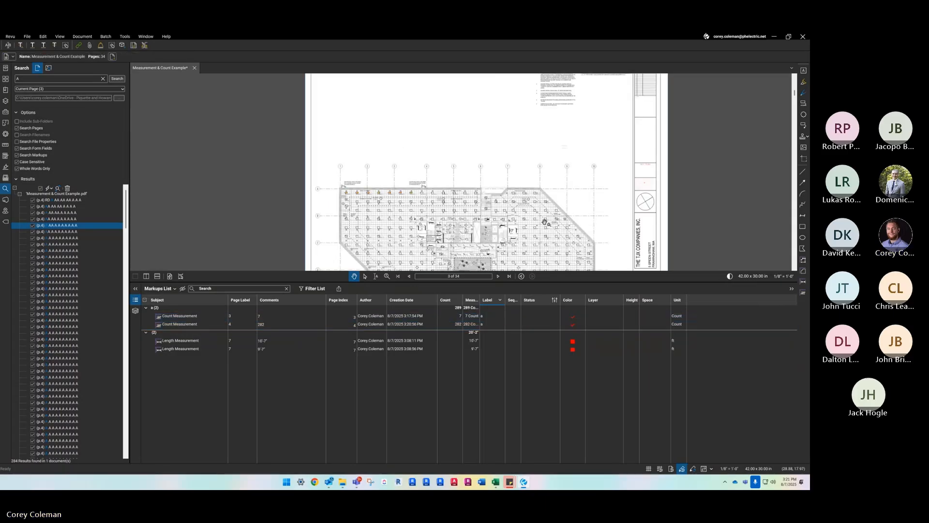
{"action": "left_click", "coordinate": [490, 324]}
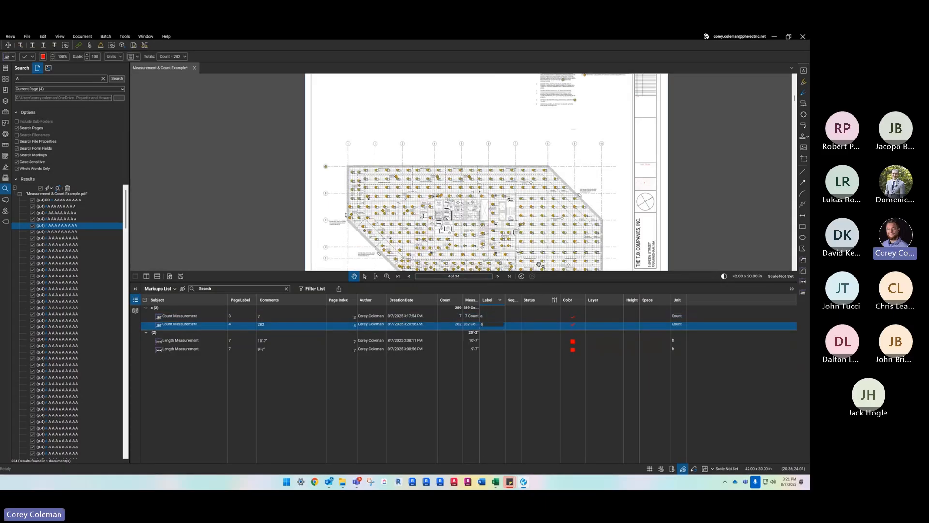
{"action": "scroll", "coordinate": [539, 264], "scroll_direction": "up", "scroll_amount": 3}
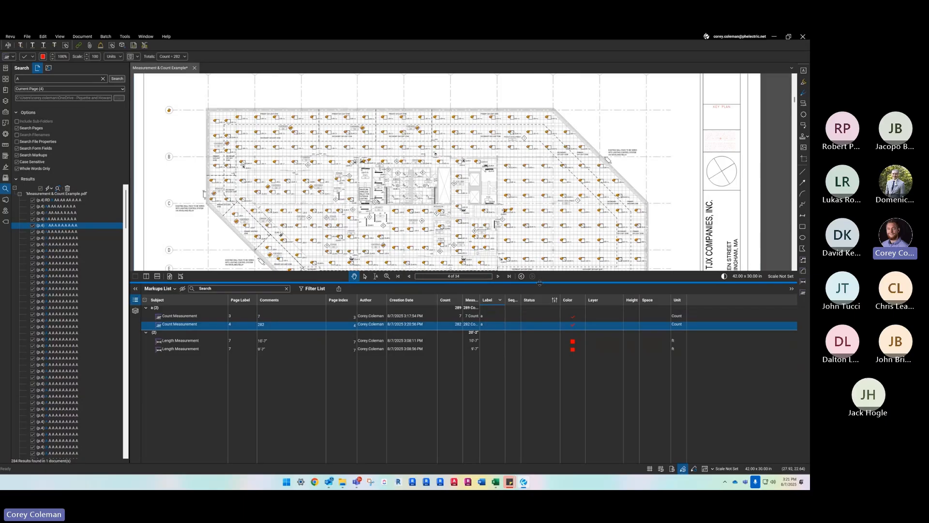
- Collapse the Markups List and delete the A fixture count measurement from the page 4 plan
{"action": "double_click", "coordinate": [542, 282]}
{"action": "scroll", "coordinate": [507, 225], "scroll_direction": "up", "scroll_amount": 3}
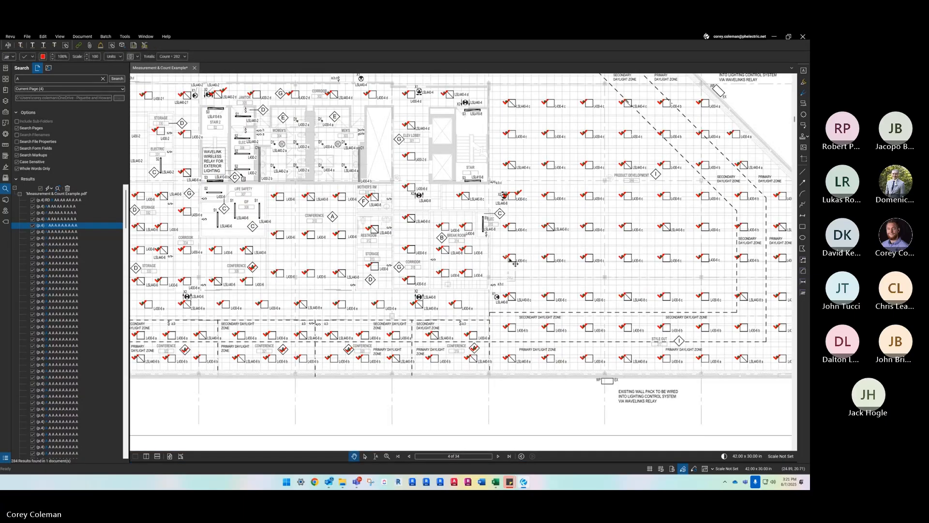
{"action": "scroll", "coordinate": [510, 258], "scroll_direction": "down", "scroll_amount": 5}
{"action": "scroll", "coordinate": [402, 317], "scroll_direction": "up", "scroll_amount": 5}
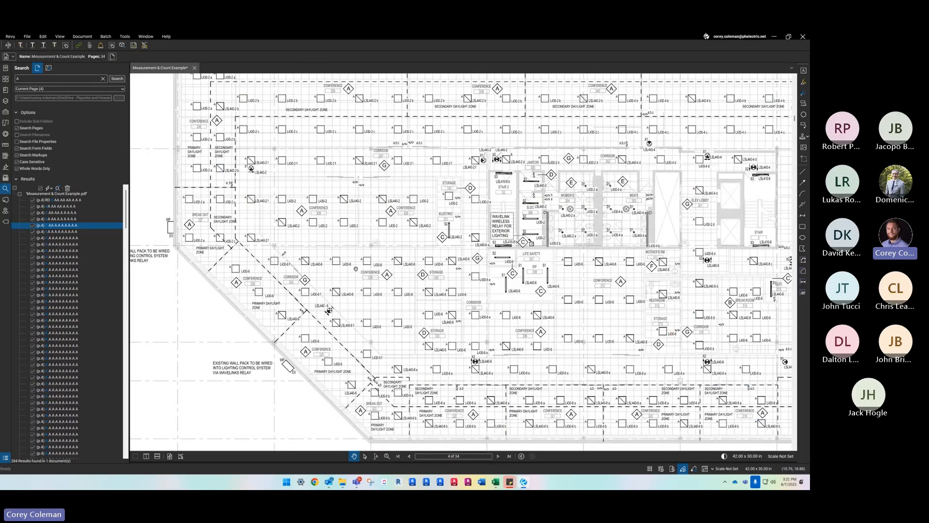
{"action": "left_click_drag", "start_coordinate": [277, 177], "coordinate": [265, 211]}
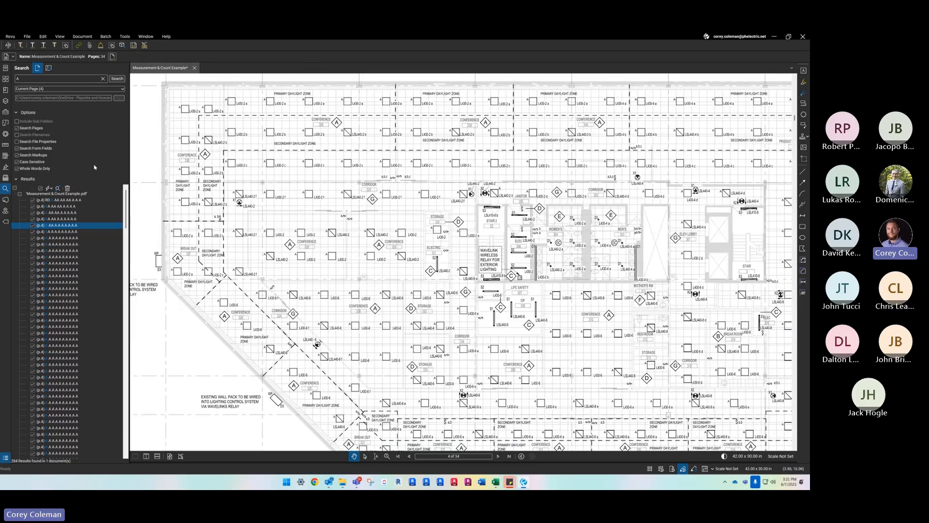
- Clear the text search, switch to visual search, and collapse the previous results
{"action": "left_click", "coordinate": [103, 79]}
{"action": "left_click", "coordinate": [49, 68]}
{"action": "scroll", "coordinate": [346, 235], "scroll_direction": "down", "scroll_amount": 2}
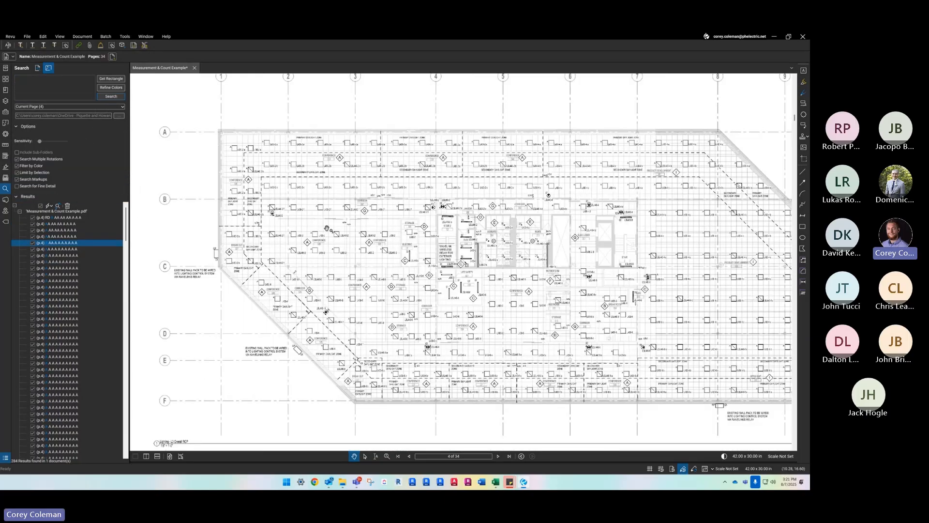
{"action": "scroll", "coordinate": [224, 150], "scroll_direction": "up", "scroll_amount": 2}
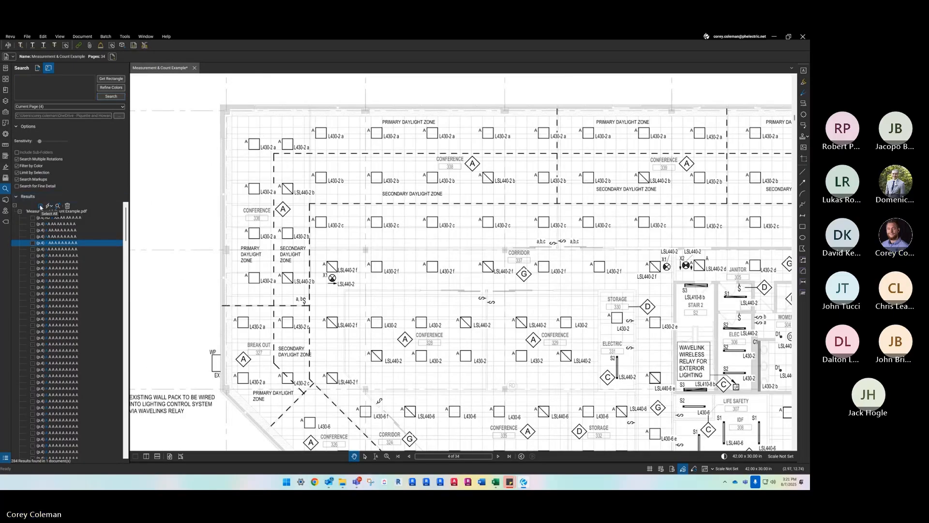
{"action": "left_click", "coordinate": [44, 196]}
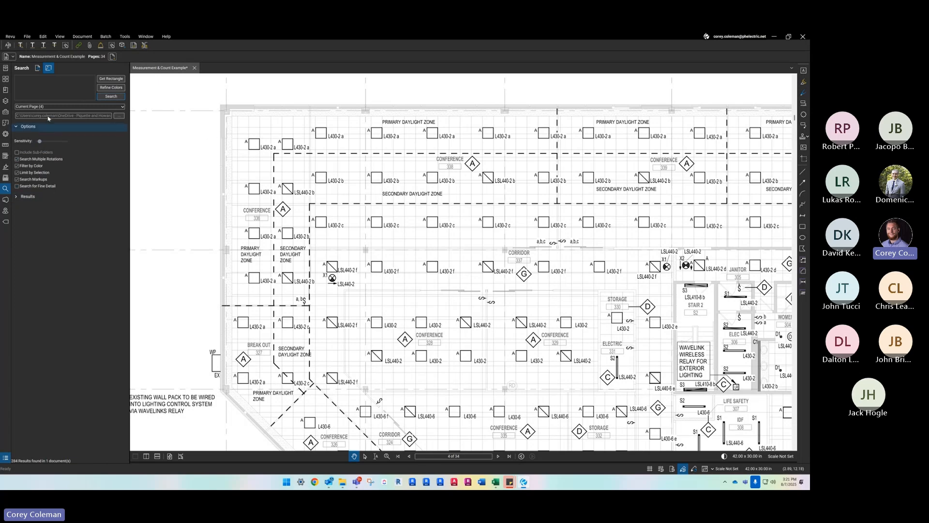
- Capture the A-tagged empty square fixture above Conference 336 as the visual search sample
{"action": "left_click", "coordinate": [109, 79]}
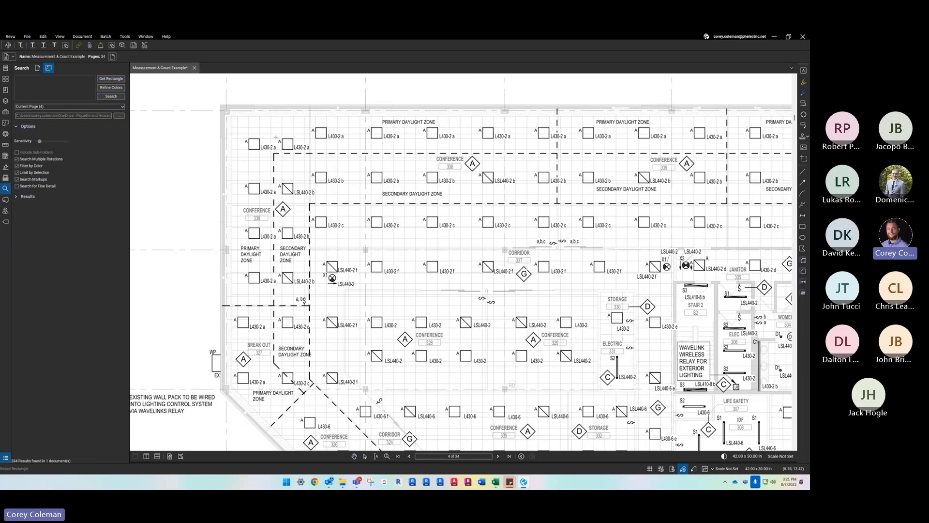
{"action": "scroll", "coordinate": [246, 142], "scroll_direction": "up", "scroll_amount": 4}
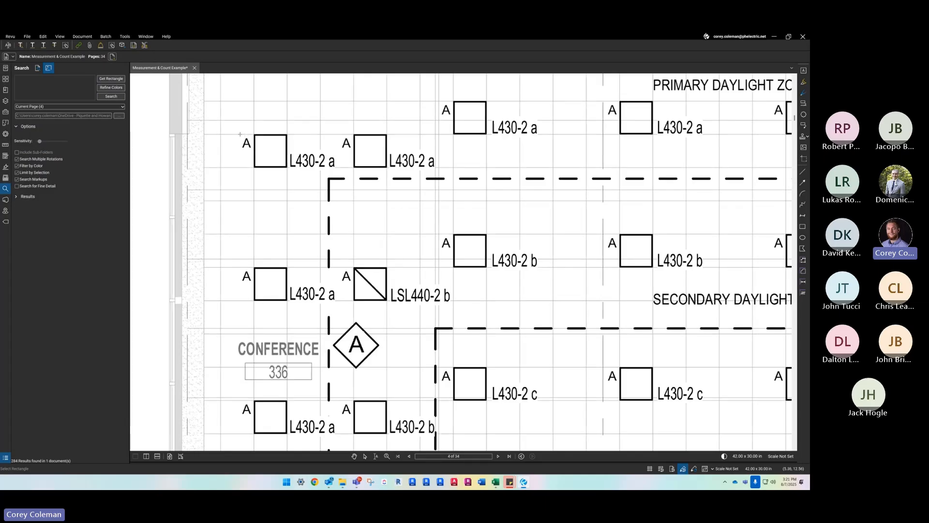
{"action": "left_click_drag", "start_coordinate": [242, 140], "coordinate": [287, 168]}
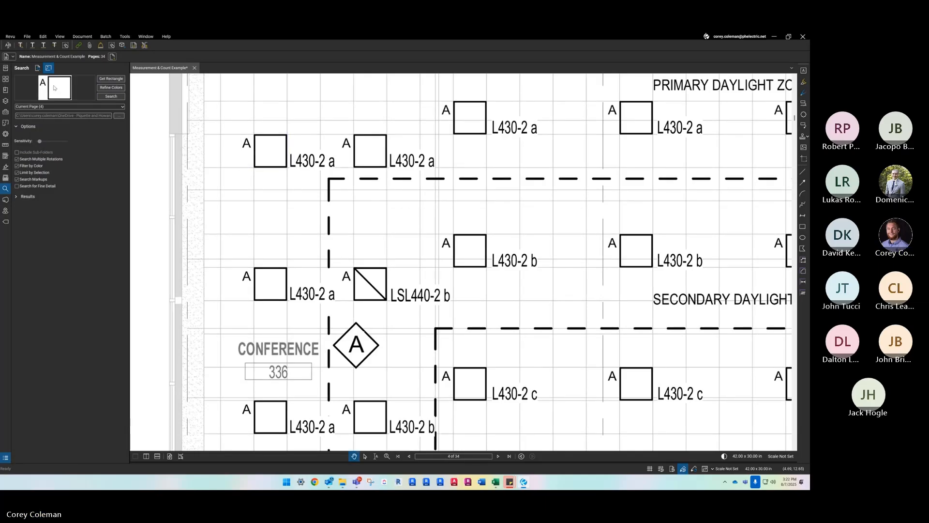
- Compare the plain and diagonal A fixture squares across page 4 while trying different visual search sensitivity settings
{"action": "scroll", "coordinate": [233, 125], "scroll_direction": "down", "scroll_amount": 1}
{"action": "scroll", "coordinate": [258, 142], "scroll_direction": "up", "scroll_amount": 2}
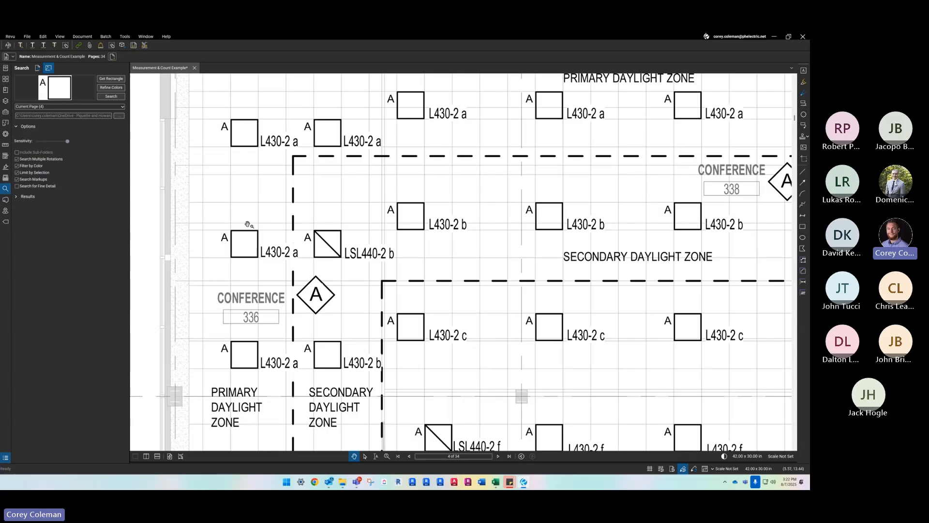
{"action": "scroll", "coordinate": [368, 210], "scroll_direction": "down", "scroll_amount": 1}
{"action": "scroll", "coordinate": [380, 212], "scroll_direction": "up", "scroll_amount": 1}
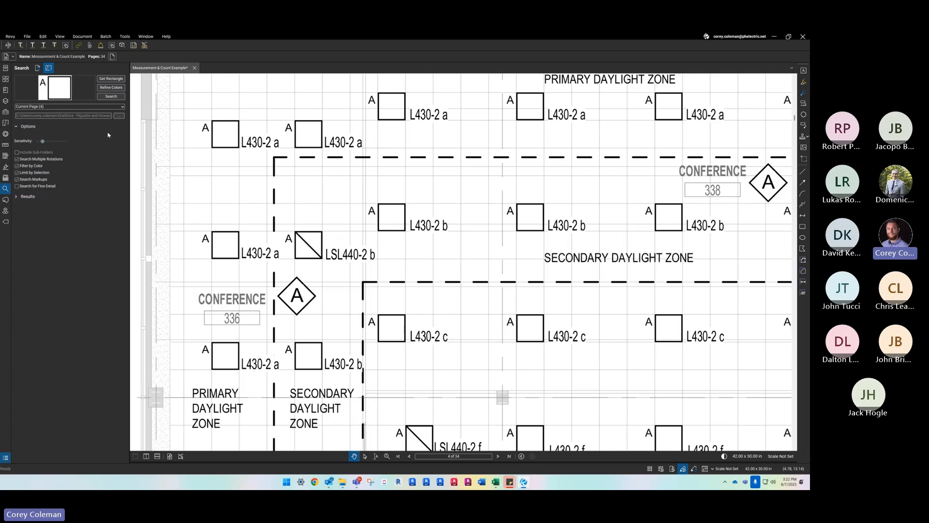
{"action": "scroll", "coordinate": [267, 136], "scroll_direction": "down", "scroll_amount": 2}
{"action": "left_click_drag", "start_coordinate": [339, 358], "coordinate": [318, 274]}
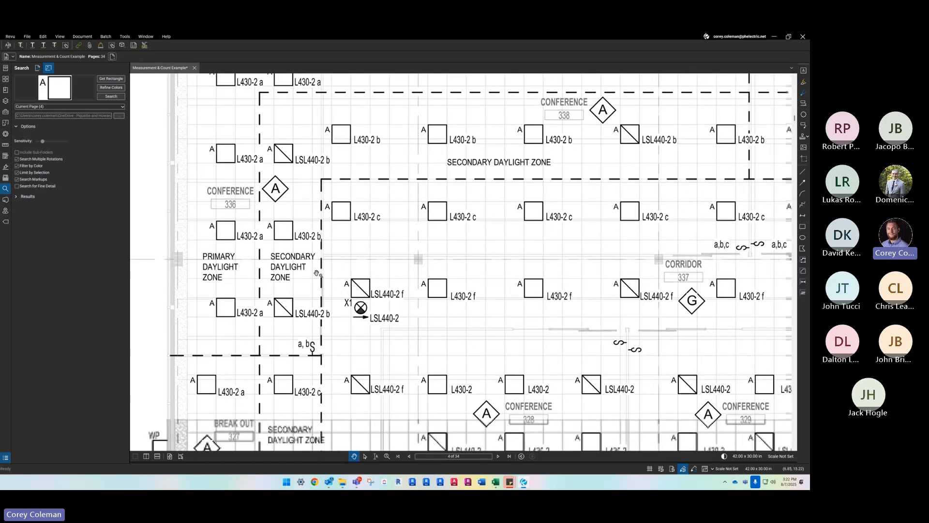
{"action": "scroll", "coordinate": [218, 150], "scroll_direction": "up", "scroll_amount": 2}
{"action": "scroll", "coordinate": [286, 187], "scroll_direction": "down", "scroll_amount": 6}
{"action": "scroll", "coordinate": [436, 265], "scroll_direction": "up", "scroll_amount": 5}
{"action": "scroll", "coordinate": [493, 255], "scroll_direction": "up", "scroll_amount": 2}
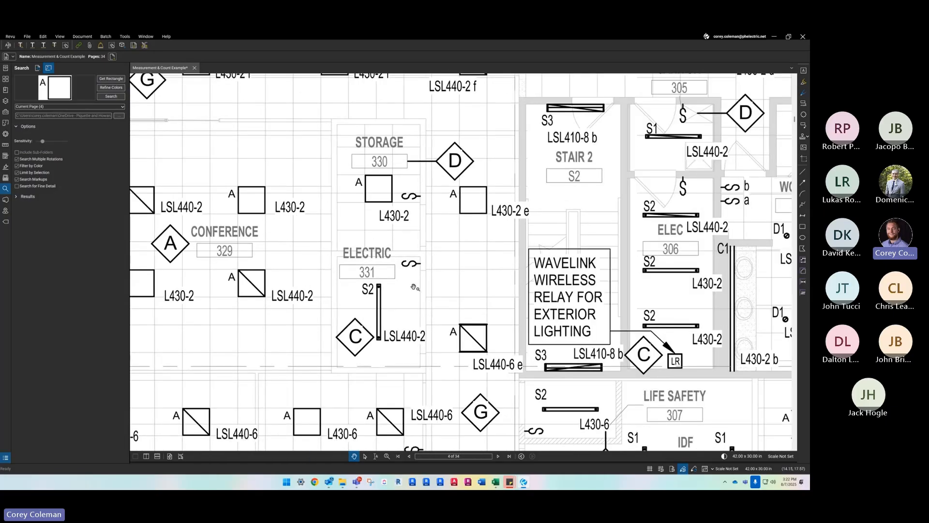
{"action": "scroll", "coordinate": [402, 287], "scroll_direction": "down", "scroll_amount": 2}
{"action": "left_click_drag", "start_coordinate": [454, 303], "coordinate": [598, 250]}
{"action": "scroll", "coordinate": [593, 252], "scroll_direction": "down", "scroll_amount": 3}
{"action": "scroll", "coordinate": [203, 177], "scroll_direction": "up", "scroll_amount": 1}
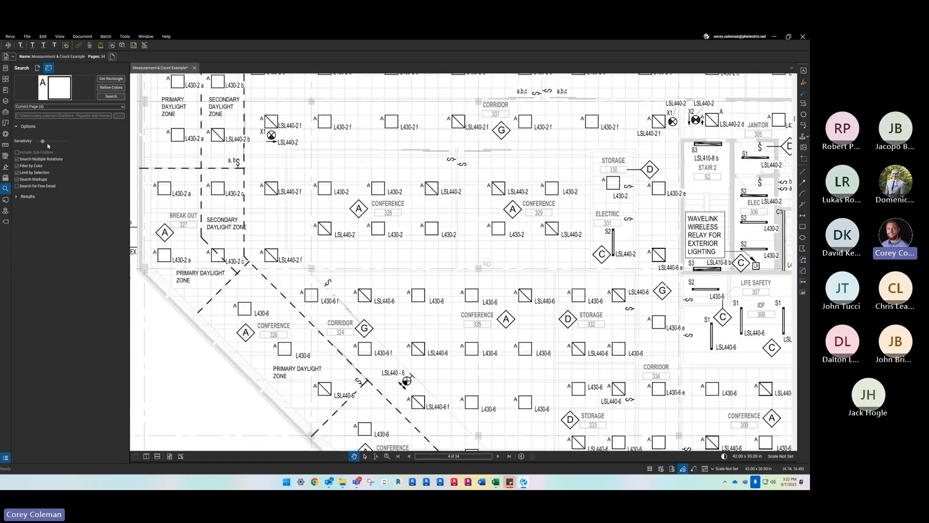
- Raise the search sensitivity slightly, run the visual search on the current page, and review the matched symbols
{"action": "mouse_move", "coordinate": [45, 141]}
{"action": "left_mouse_down"}
{"action": "mouse_move", "coordinate": [63, 141]}
{"action": "mouse_move", "coordinate": [45, 141]}
{"action": "left_mouse_up"}
{"action": "scroll", "coordinate": [313, 178], "scroll_direction": "down", "scroll_amount": 4}
{"action": "scroll", "coordinate": [236, 143], "scroll_direction": "up", "scroll_amount": 4}
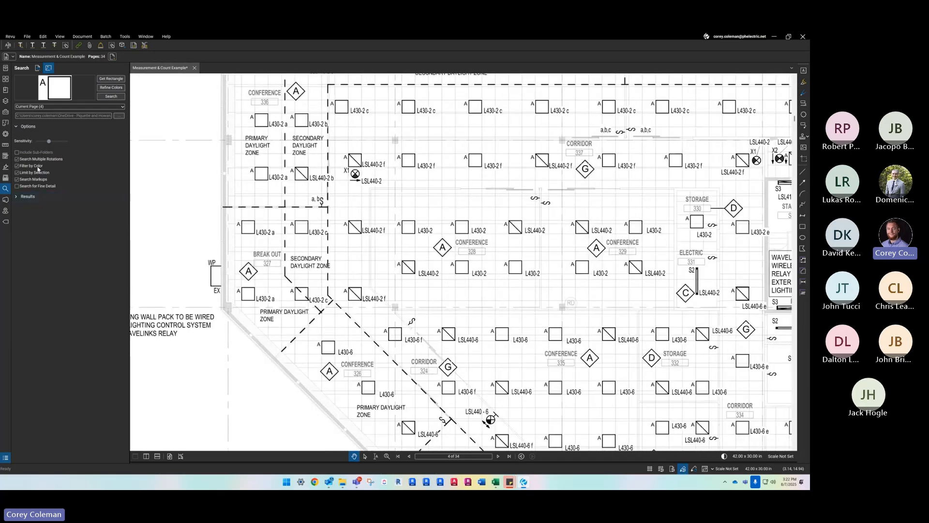
{"action": "left_click_drag", "start_coordinate": [330, 181], "coordinate": [350, 317]}
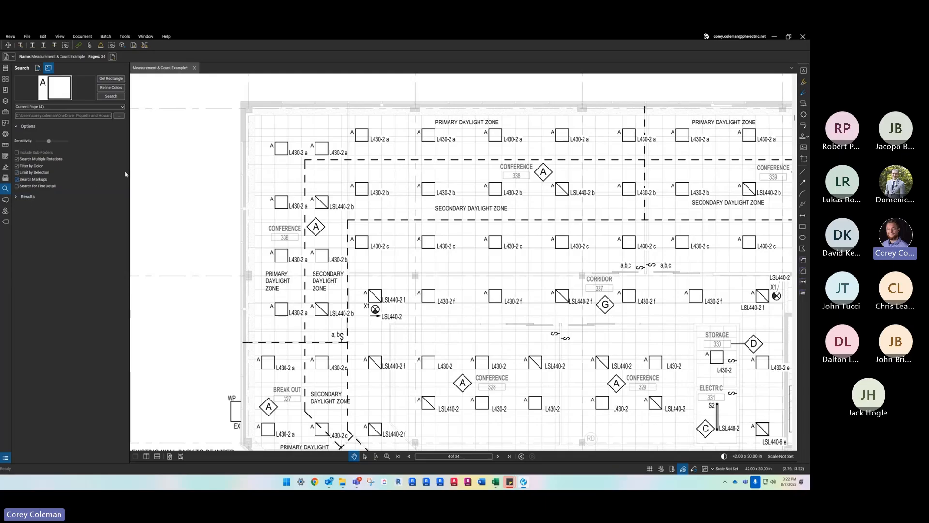
{"action": "left_click", "coordinate": [113, 97]}
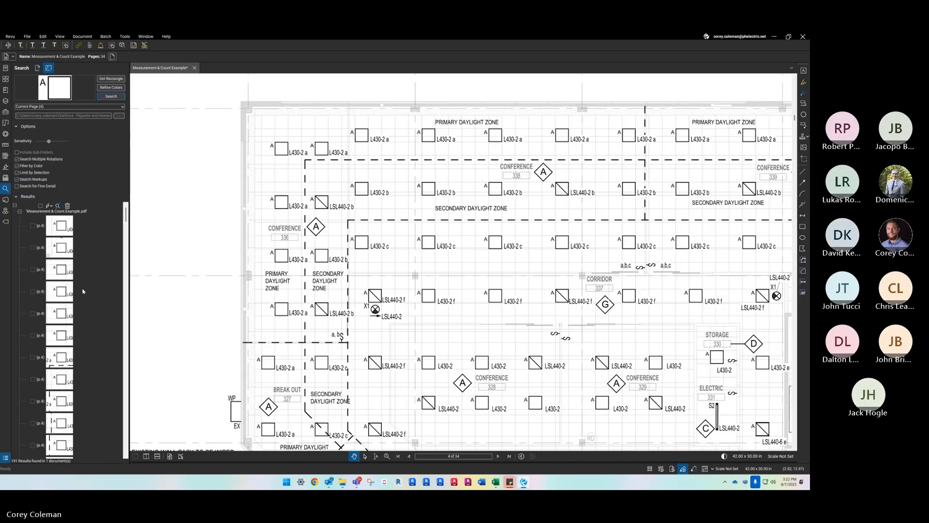
{"action": "scroll", "coordinate": [72, 264], "scroll_direction": "down", "scroll_amount": 5}
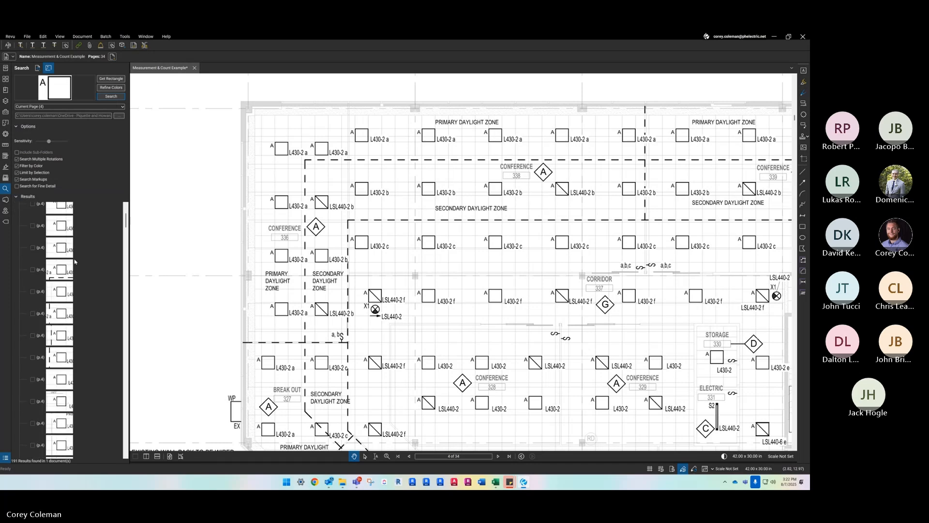
{"action": "scroll", "coordinate": [73, 271], "scroll_direction": "down", "scroll_amount": 3}
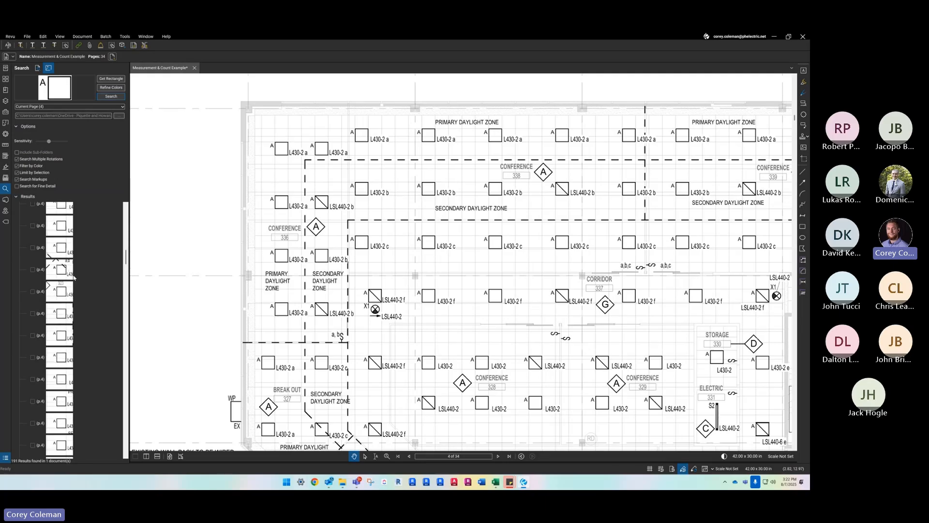
{"action": "scroll", "coordinate": [74, 277], "scroll_direction": "down", "scroll_amount": 3}
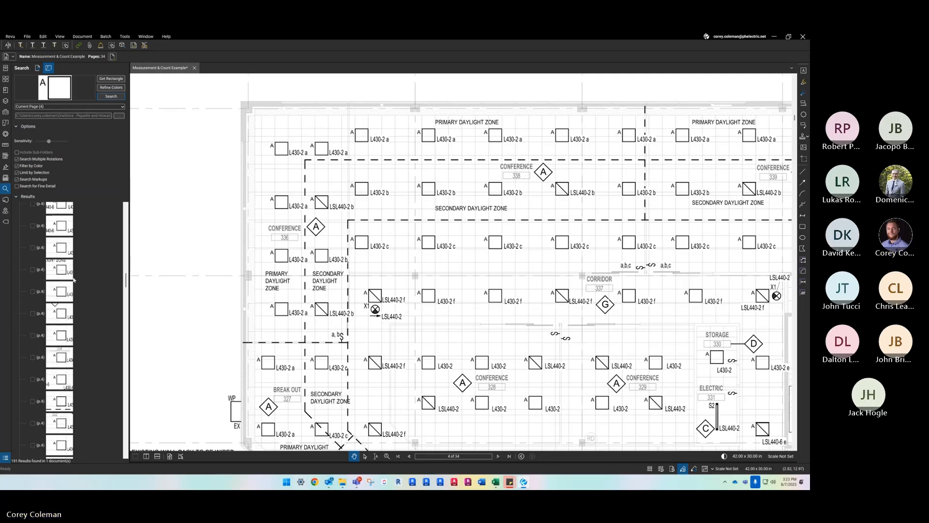
{"action": "scroll", "coordinate": [76, 257], "scroll_direction": "up", "scroll_amount": 3}
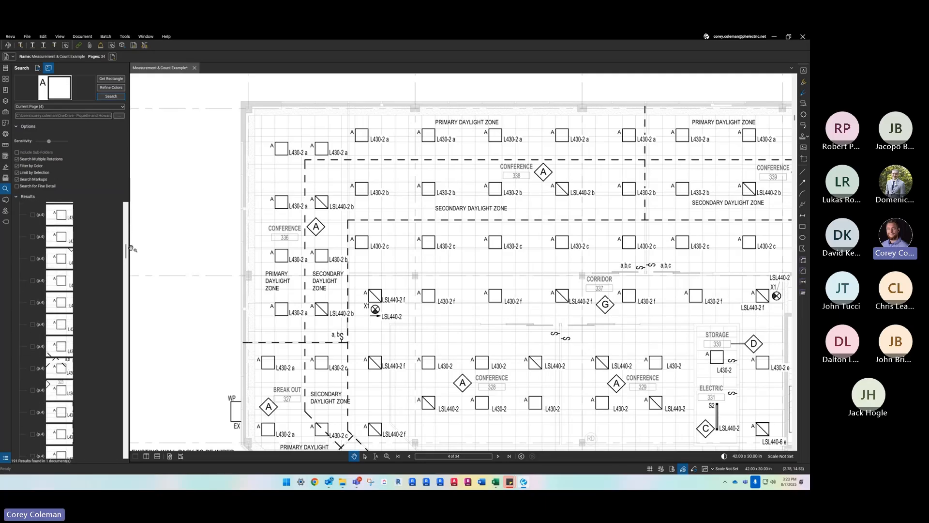
{"action": "scroll", "coordinate": [128, 250], "scroll_direction": "up", "scroll_amount": 3}
- Check only the first four visual search results and apply the built-in square count measurement to them
{"action": "left_click", "coordinate": [41, 205]}
{"action": "left_click", "coordinate": [41, 207]}
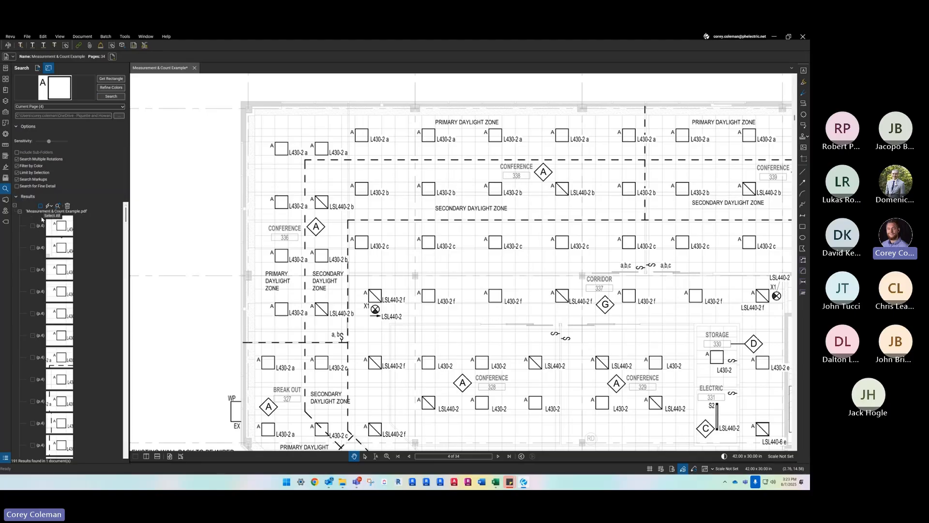
{"action": "left_click", "coordinate": [33, 225]}
{"action": "left_click", "coordinate": [32, 247]}
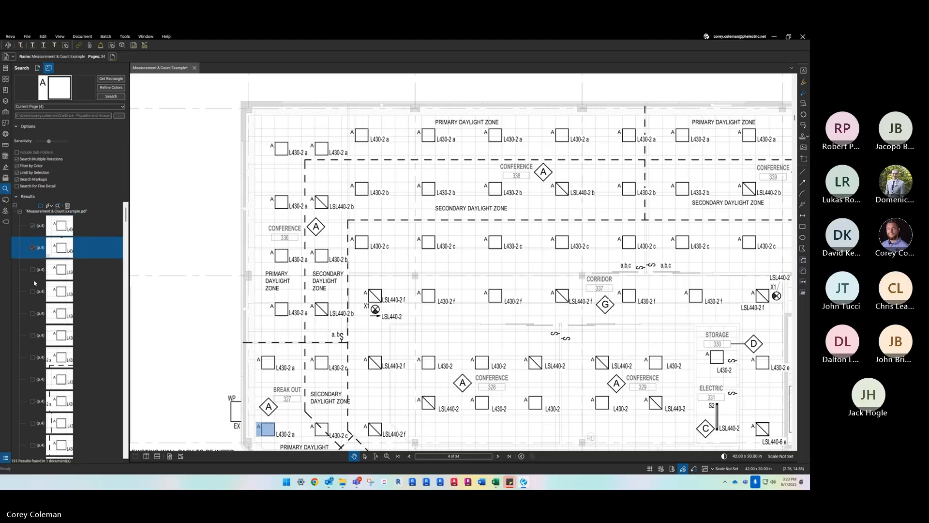
{"action": "left_click", "coordinate": [32, 269]}
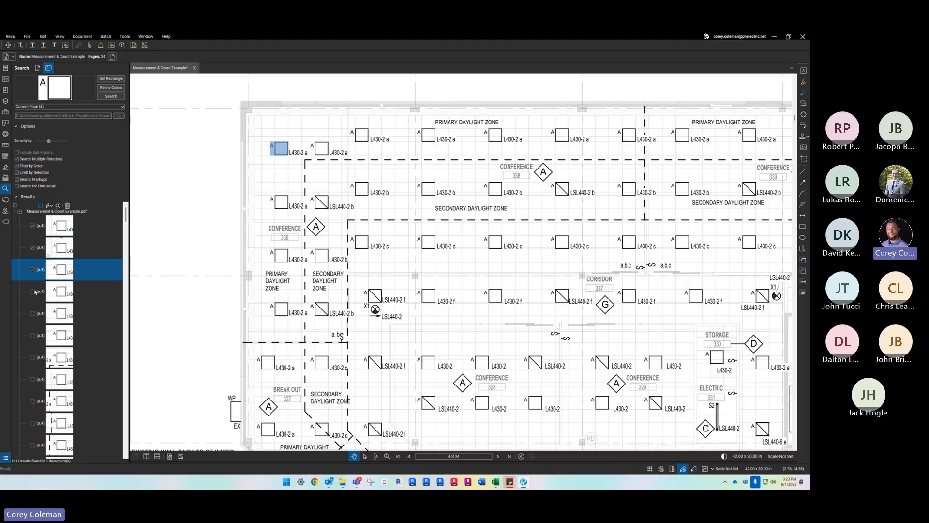
{"action": "left_click", "coordinate": [33, 292]}
{"action": "left_click", "coordinate": [49, 206]}
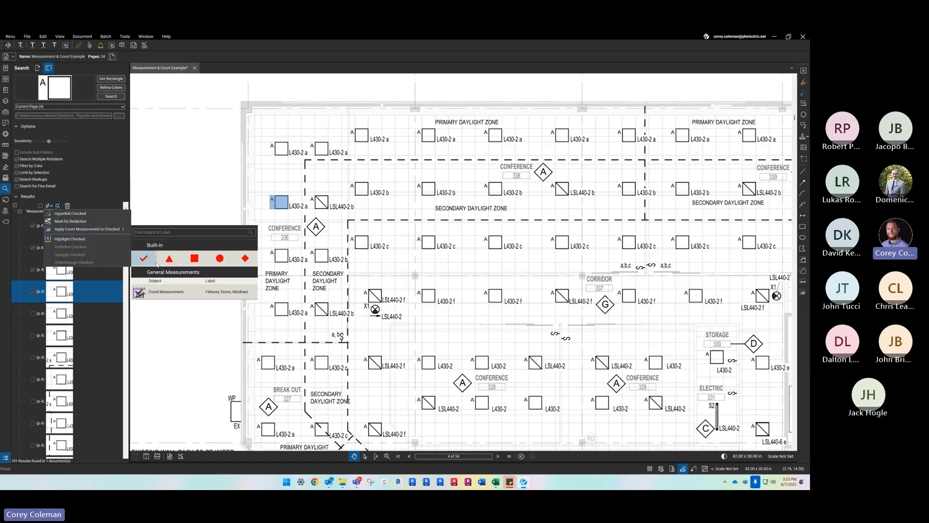
{"action": "left_click", "coordinate": [195, 259]}
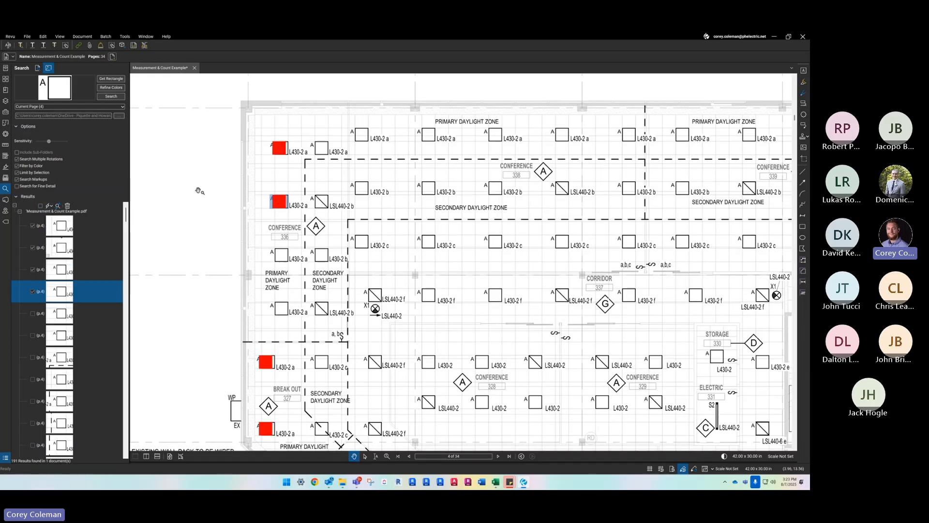
- Check all visual search results and apply the built-in square count measurement to them
{"action": "scroll", "coordinate": [225, 175], "scroll_direction": "down", "scroll_amount": 4}
{"action": "scroll", "coordinate": [247, 268], "scroll_direction": "up", "scroll_amount": 2}
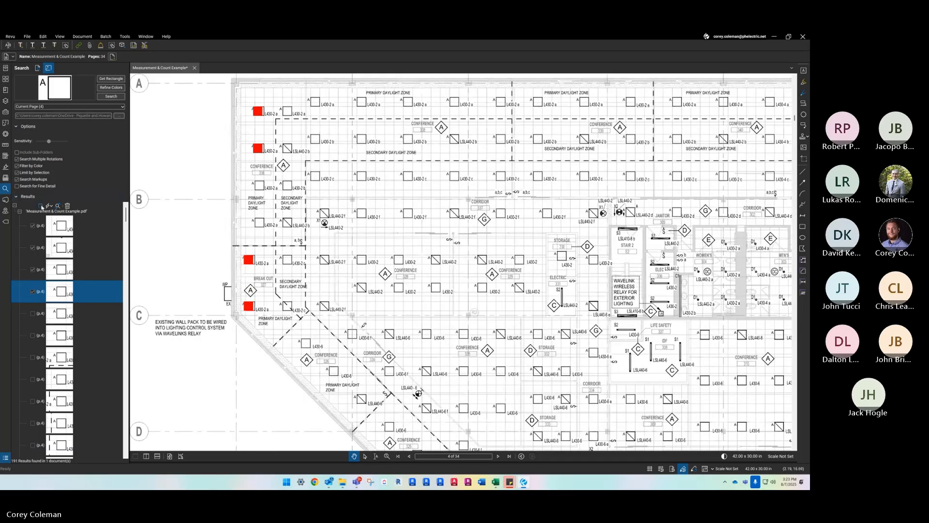
{"action": "left_click", "coordinate": [41, 206]}
{"action": "left_click", "coordinate": [49, 206]}
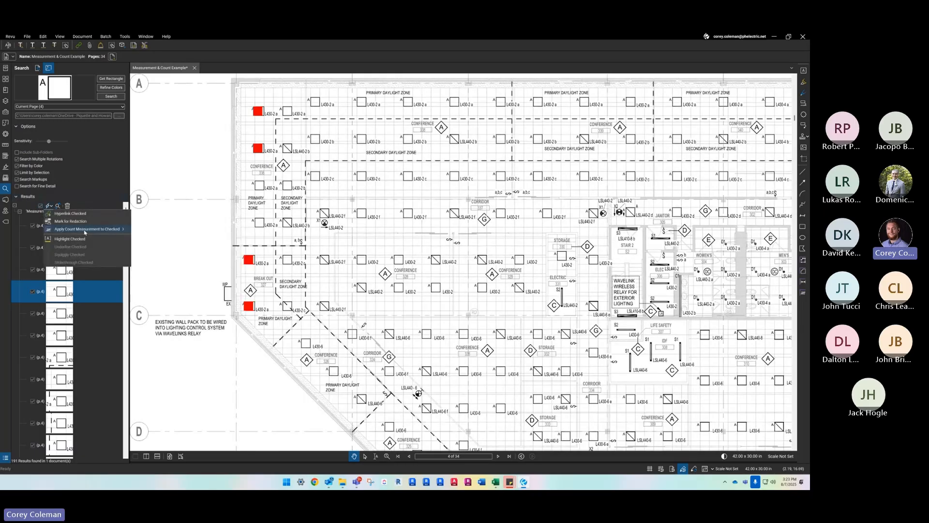
{"action": "mouse_move", "coordinate": [118, 231]}
{"action": "left_click", "coordinate": [194, 258]}
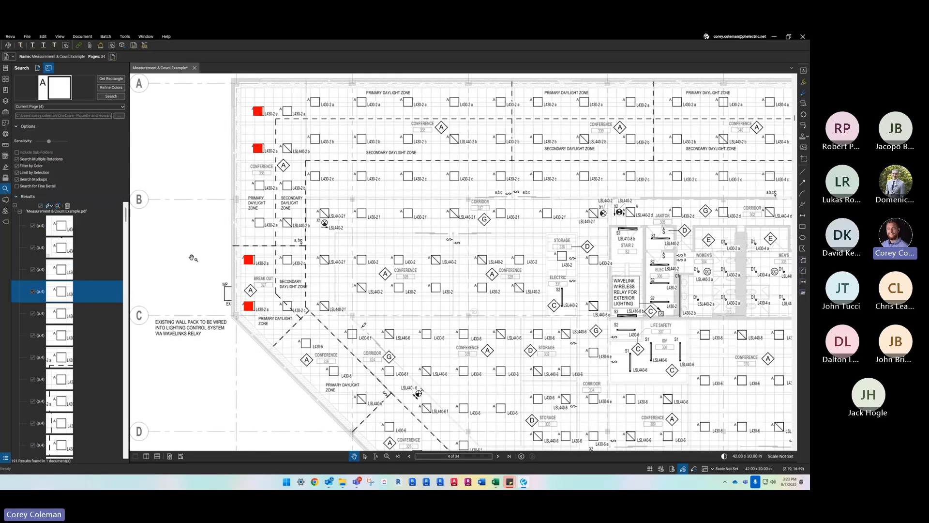
- Inspect the page 4 plan for unmarked A fixture squares, and expand the Markups List to view the new counts
{"action": "scroll", "coordinate": [213, 206], "scroll_direction": "down", "scroll_amount": 1}
{"action": "scroll", "coordinate": [213, 205], "scroll_direction": "down", "scroll_amount": 1}
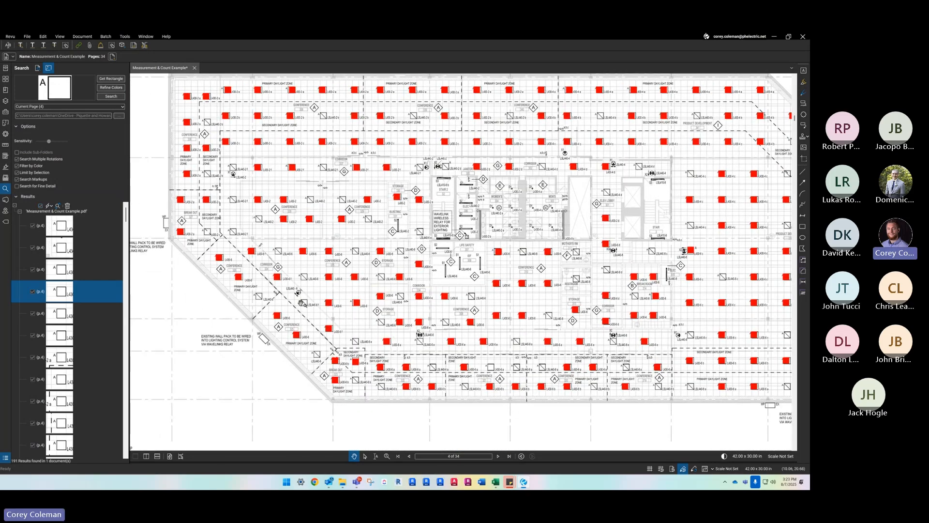
{"action": "scroll", "coordinate": [262, 300], "scroll_direction": "up", "scroll_amount": 2}
{"action": "left_click_drag", "start_coordinate": [406, 274], "coordinate": [225, 268]}
{"action": "left_click_drag", "start_coordinate": [610, 308], "coordinate": [472, 248]}
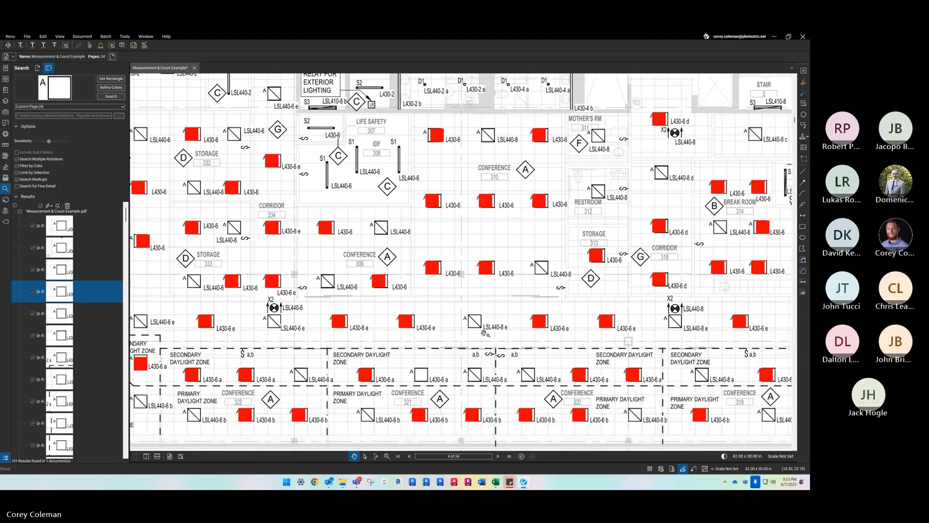
{"action": "scroll", "coordinate": [416, 387], "scroll_direction": "up", "scroll_amount": 3}
{"action": "scroll", "coordinate": [416, 368], "scroll_direction": "down", "scroll_amount": 3}
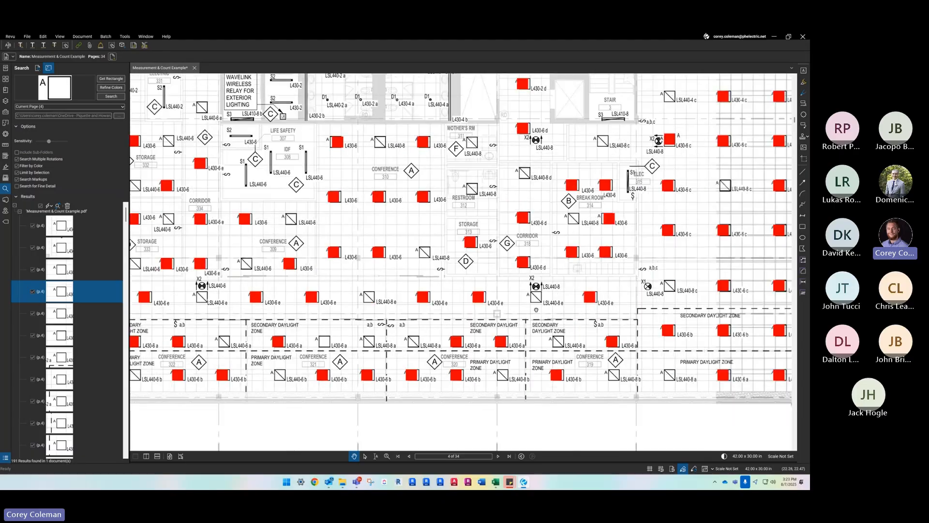
{"action": "left_click_drag", "start_coordinate": [536, 310], "coordinate": [445, 313]}
{"action": "left_click_drag", "start_coordinate": [651, 286], "coordinate": [426, 350]}
{"action": "scroll", "coordinate": [497, 302], "scroll_direction": "down", "scroll_amount": 3}
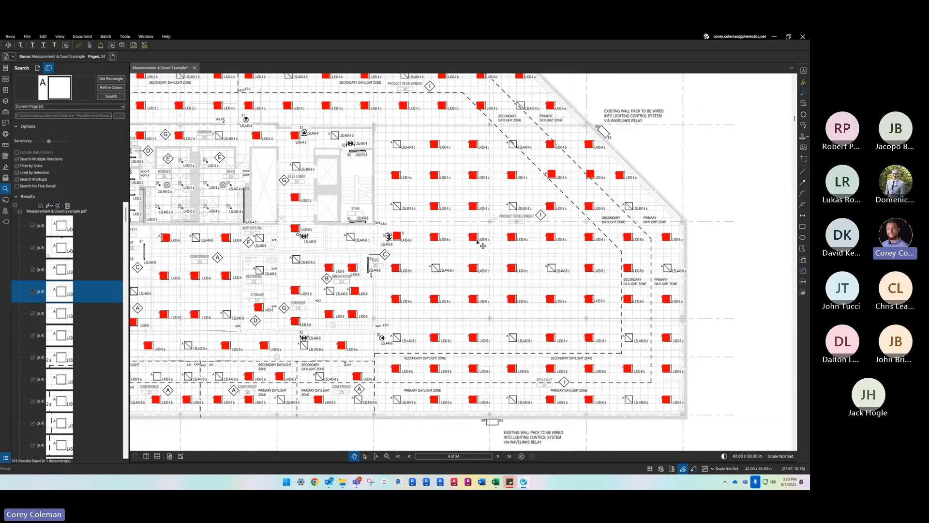
{"action": "scroll", "coordinate": [460, 256], "scroll_direction": "down", "scroll_amount": 2}
{"action": "scroll", "coordinate": [449, 194], "scroll_direction": "up", "scroll_amount": 4}
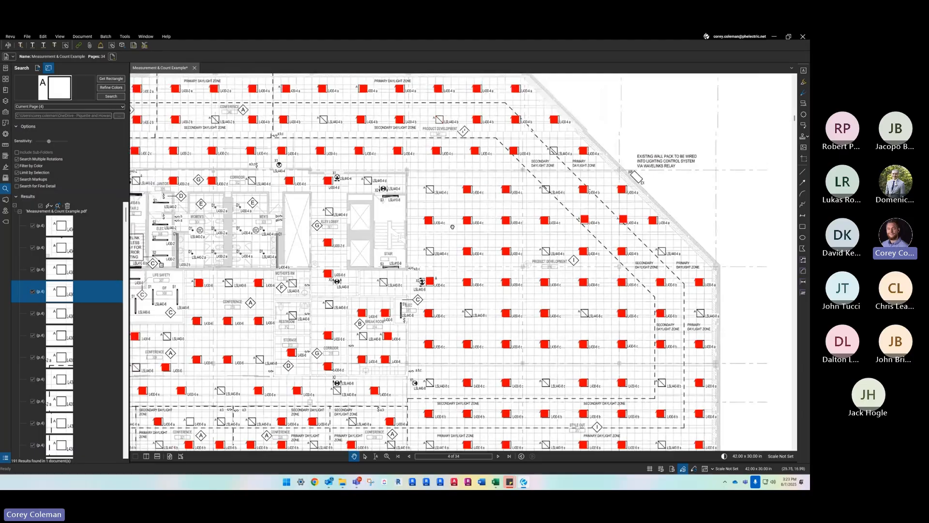
{"action": "left_click_drag", "start_coordinate": [379, 247], "coordinate": [492, 243]}
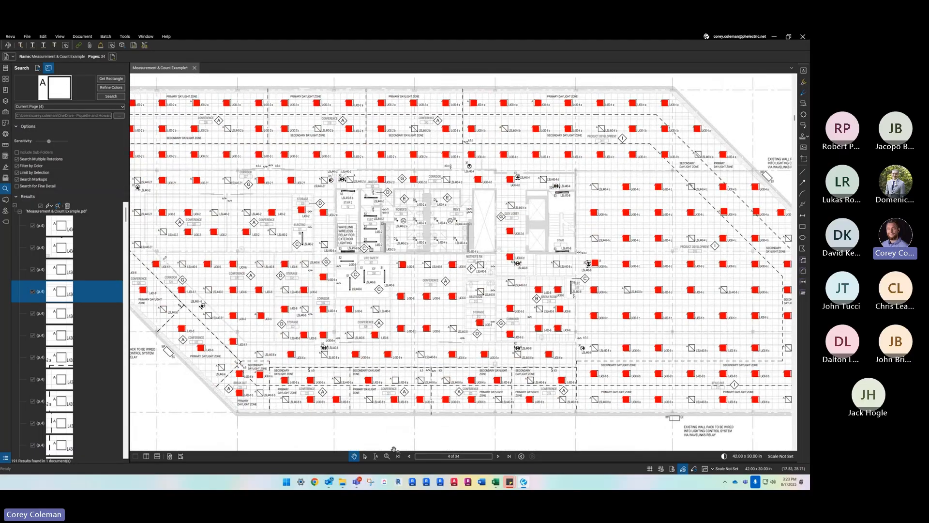
{"action": "left_click_drag", "start_coordinate": [353, 458], "coordinate": [397, 327]}
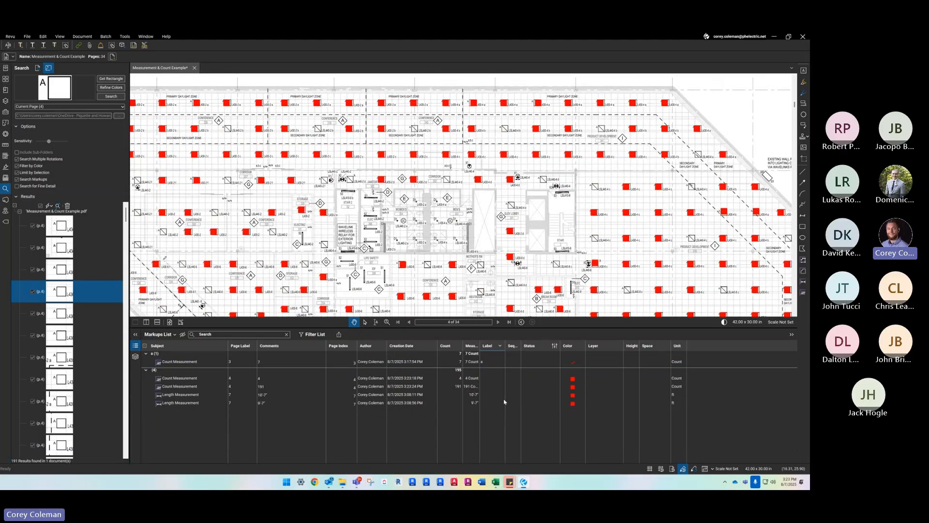
- Locate the page 3 checkmark count and the larger page 4 square count on the drawings through the Markups List
{"action": "left_click", "coordinate": [181, 362]}
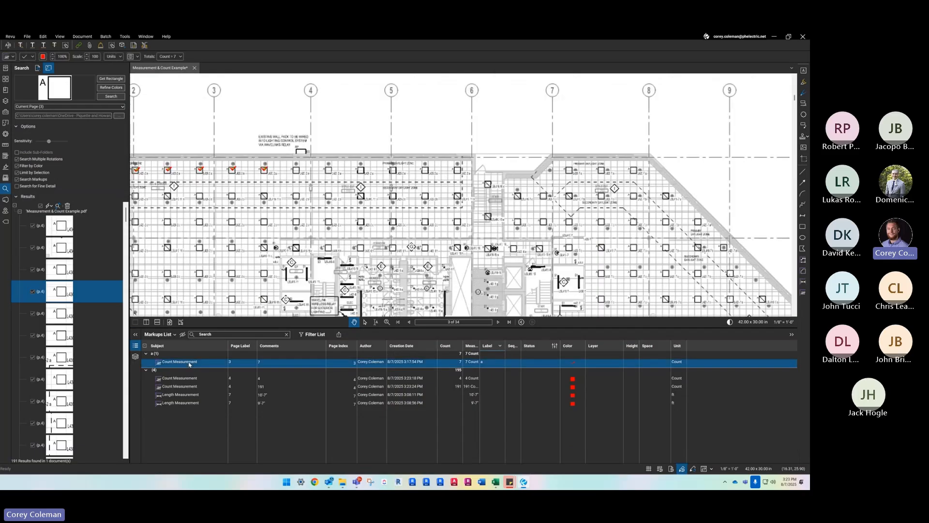
{"action": "double_click", "coordinate": [179, 370]}
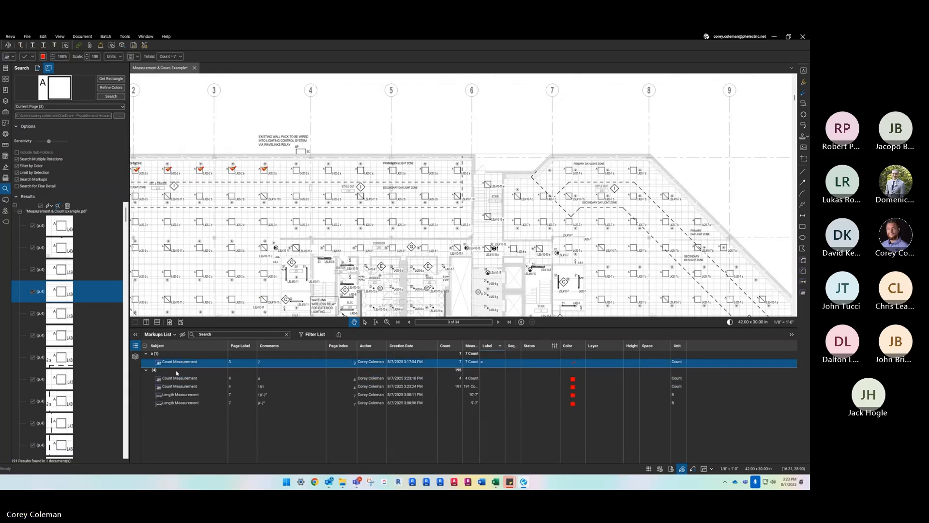
{"action": "left_click", "coordinate": [183, 386]}
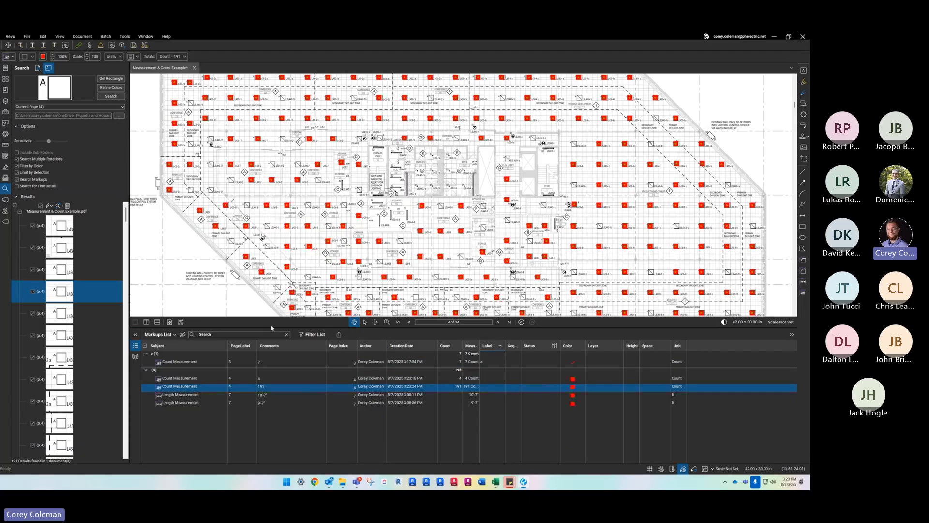
- Collapse the Markups List and delete the red square count markup from the page 4 lighting plan
{"action": "left_click_drag", "start_coordinate": [272, 328], "coordinate": [267, 454]}
{"action": "scroll", "coordinate": [357, 296], "scroll_direction": "down", "scroll_amount": 3}
{"action": "left_click_drag", "start_coordinate": [305, 238], "coordinate": [304, 268]}
{"action": "scroll", "coordinate": [305, 268], "scroll_direction": "up", "scroll_amount": 4}
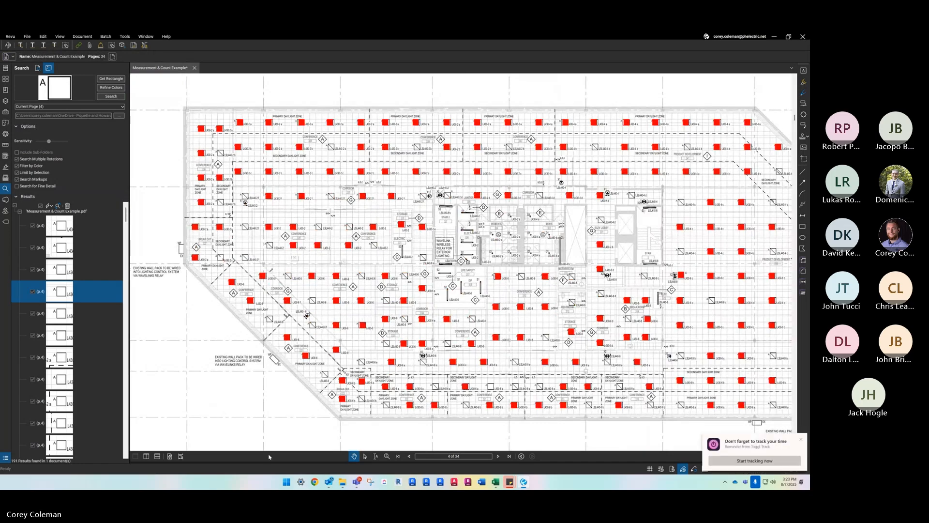
{"action": "left_click", "coordinate": [289, 301]}
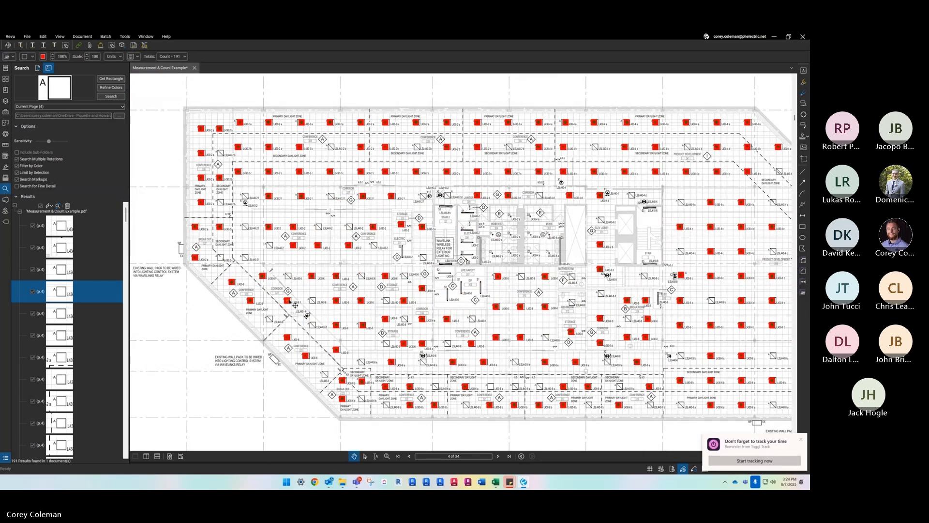
{"action": "key", "text": "Delete"}
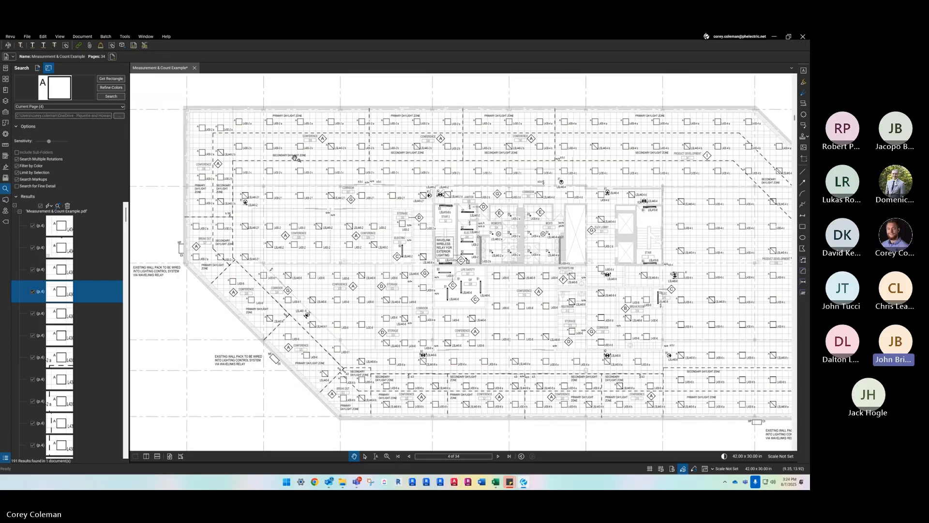
- Uncheck all visual search results, look at the text search options, and return to visual search
{"action": "left_click", "coordinate": [41, 208]}
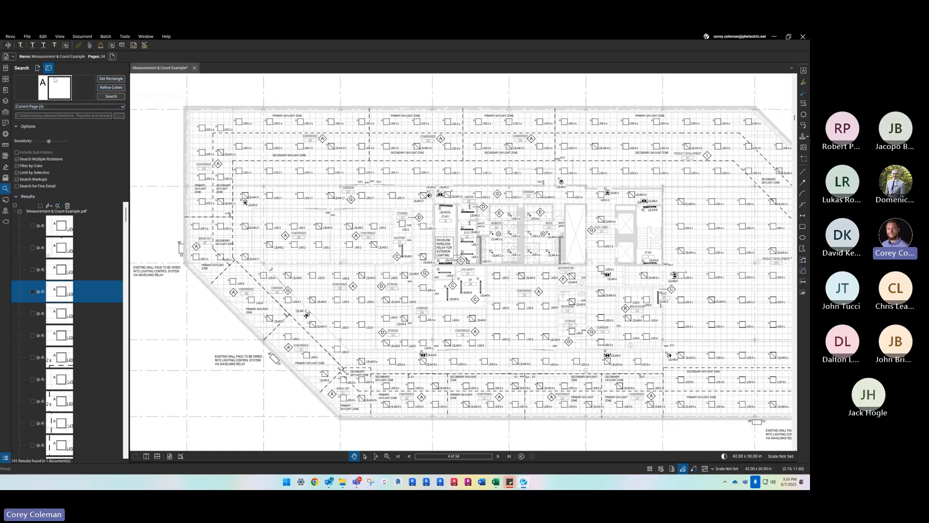
{"action": "left_click", "coordinate": [37, 68]}
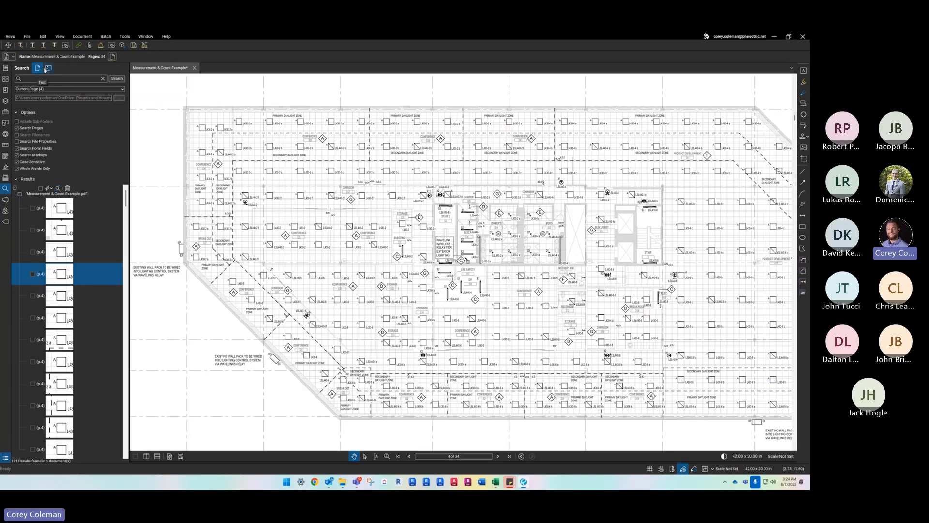
{"action": "left_click", "coordinate": [49, 68]}
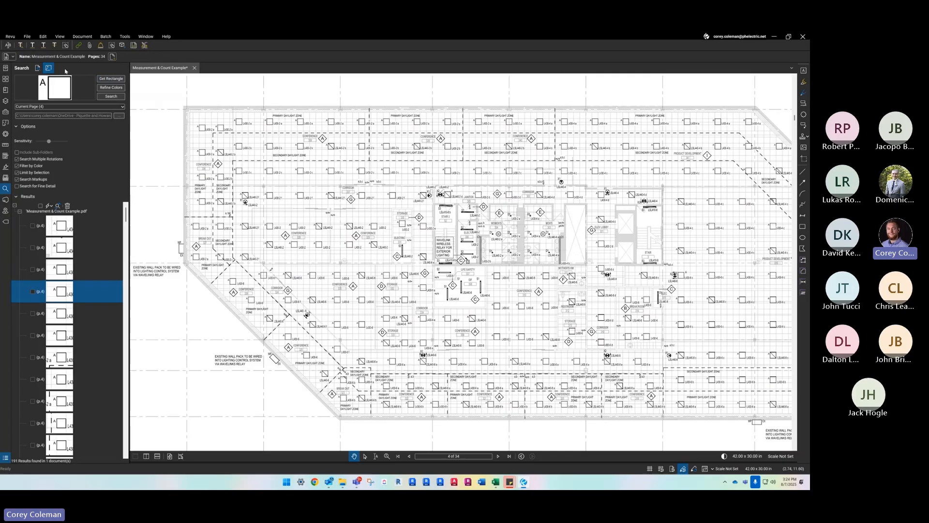
{"action": "left_click", "coordinate": [111, 79]}
{"action": "scroll", "coordinate": [198, 128], "scroll_direction": "up", "scroll_amount": 3}
{"action": "key", "text": "Escape"}
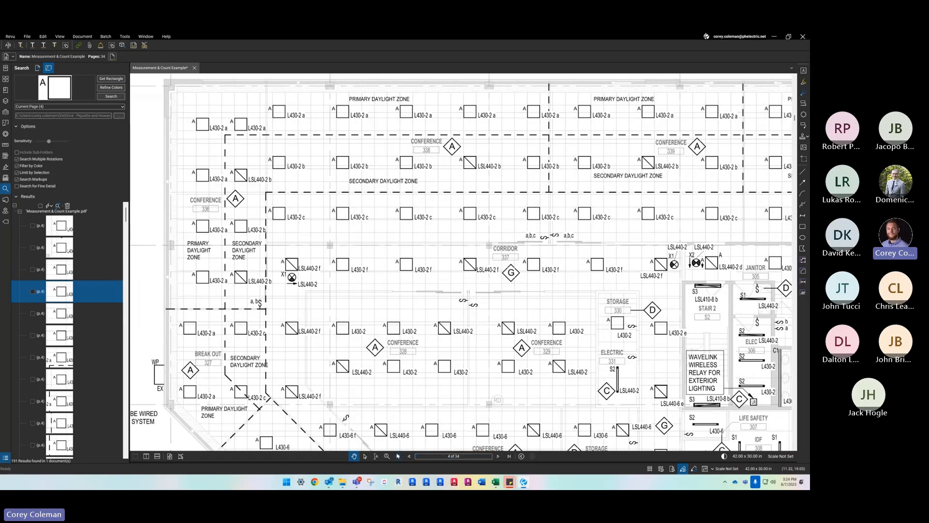
- Examine the symbol legends, special receptacle schedule and one-line symbols on page 1 for symbols suited to visual search
{"action": "key", "text": "Home"}
{"action": "scroll", "coordinate": [342, 252], "scroll_direction": "down", "scroll_amount": 4}
{"action": "scroll", "coordinate": [291, 155], "scroll_direction": "up", "scroll_amount": 5}
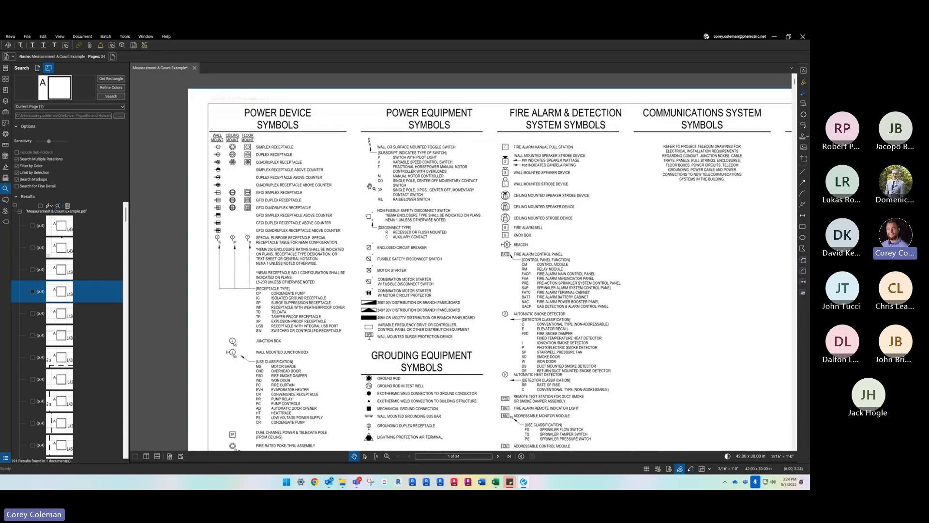
{"action": "scroll", "coordinate": [370, 186], "scroll_direction": "up", "scroll_amount": 2}
{"action": "scroll", "coordinate": [213, 210], "scroll_direction": "down", "scroll_amount": 4}
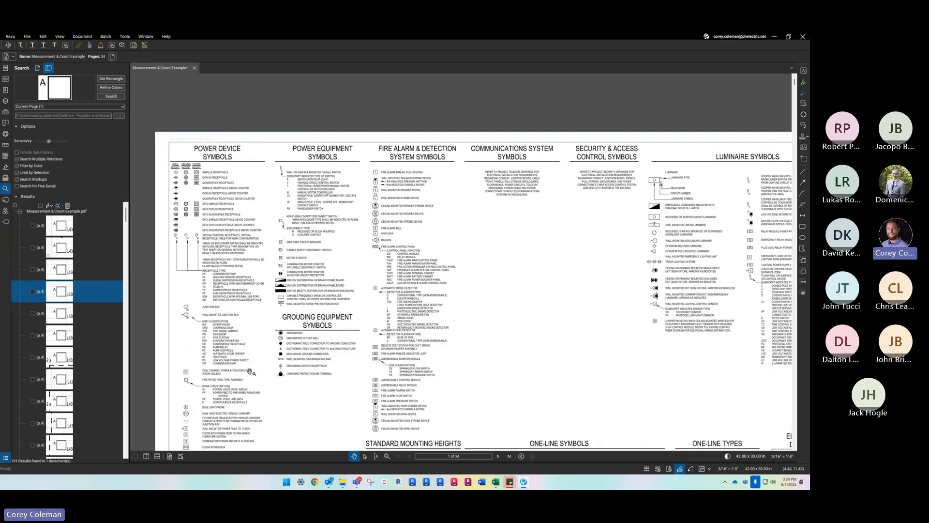
{"action": "left_click_drag", "start_coordinate": [269, 398], "coordinate": [263, 250]}
{"action": "scroll", "coordinate": [163, 359], "scroll_direction": "up", "scroll_amount": 6}
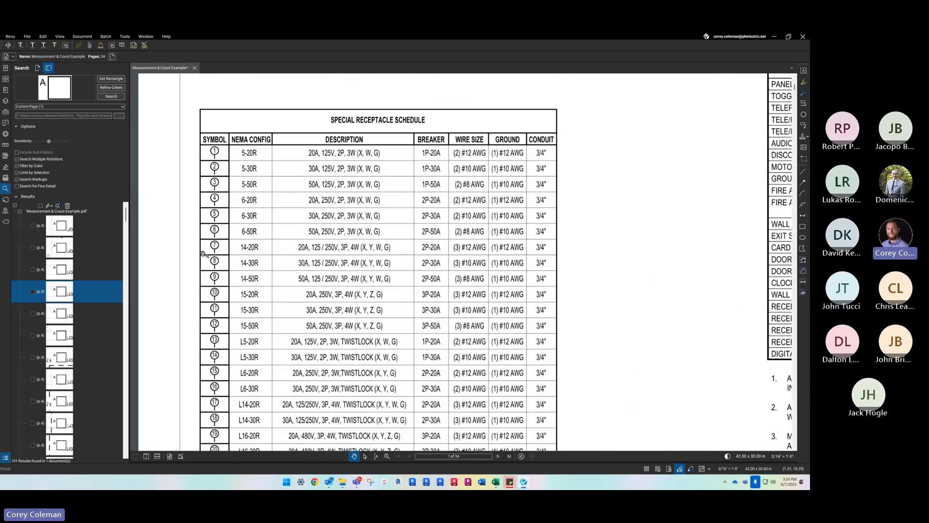
{"action": "scroll", "coordinate": [227, 247], "scroll_direction": "down", "scroll_amount": 5}
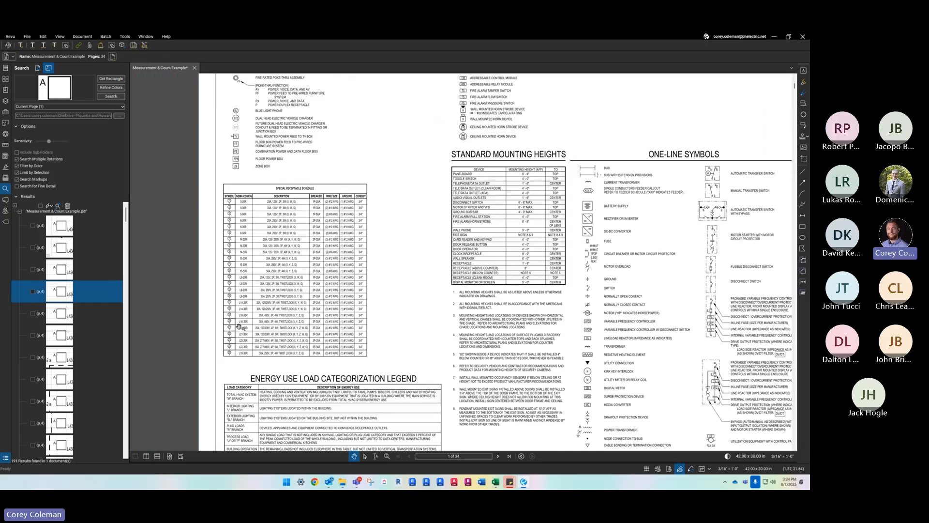
{"action": "scroll", "coordinate": [228, 319], "scroll_direction": "up", "scroll_amount": 5}
{"action": "scroll", "coordinate": [217, 394], "scroll_direction": "down", "scroll_amount": 2}
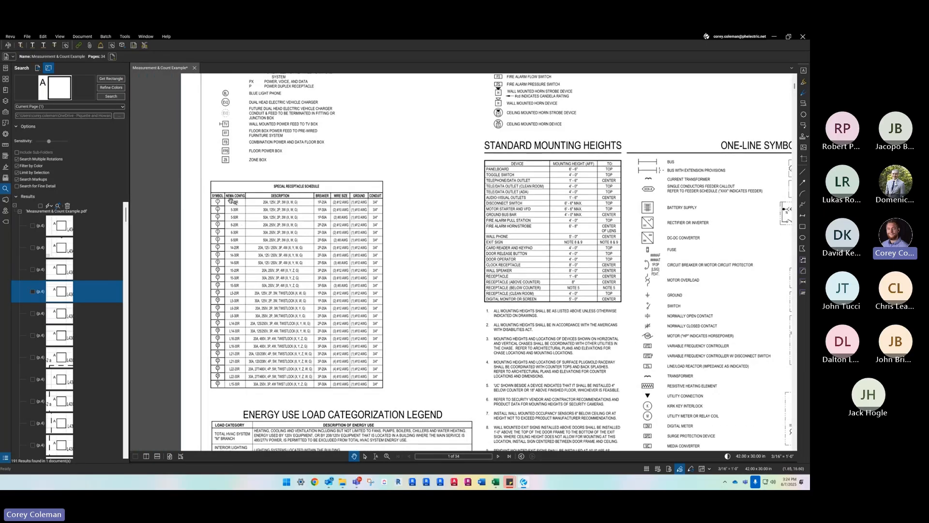
{"action": "scroll", "coordinate": [226, 305], "scroll_direction": "down", "scroll_amount": 2}
{"action": "scroll", "coordinate": [489, 291], "scroll_direction": "down", "scroll_amount": 1}
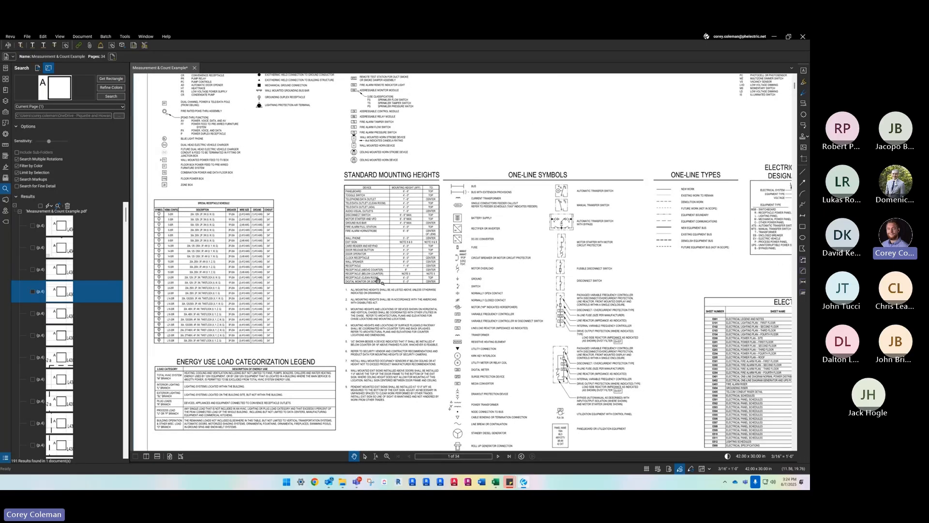
{"action": "scroll", "coordinate": [377, 259], "scroll_direction": "down", "scroll_amount": 1}
{"action": "scroll", "coordinate": [387, 242], "scroll_direction": "down", "scroll_amount": 2}
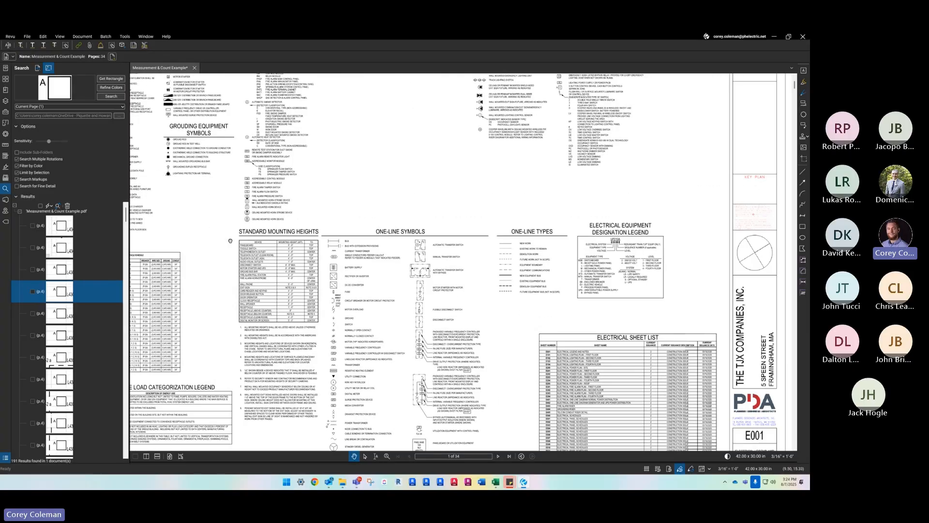
{"action": "scroll", "coordinate": [508, 230], "scroll_direction": "up", "scroll_amount": 2}
{"action": "left_click_drag", "start_coordinate": [508, 231], "coordinate": [634, 163]}
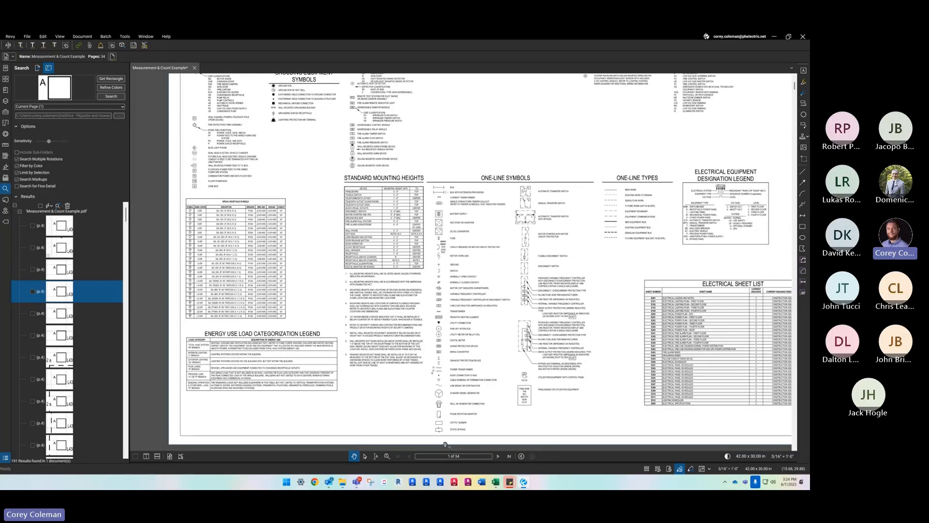
- Browse to the one-line diagram on page 17 and examine the 60-4 feeder tags under distribution panel UP210B
{"action": "left_click", "coordinate": [498, 456]}
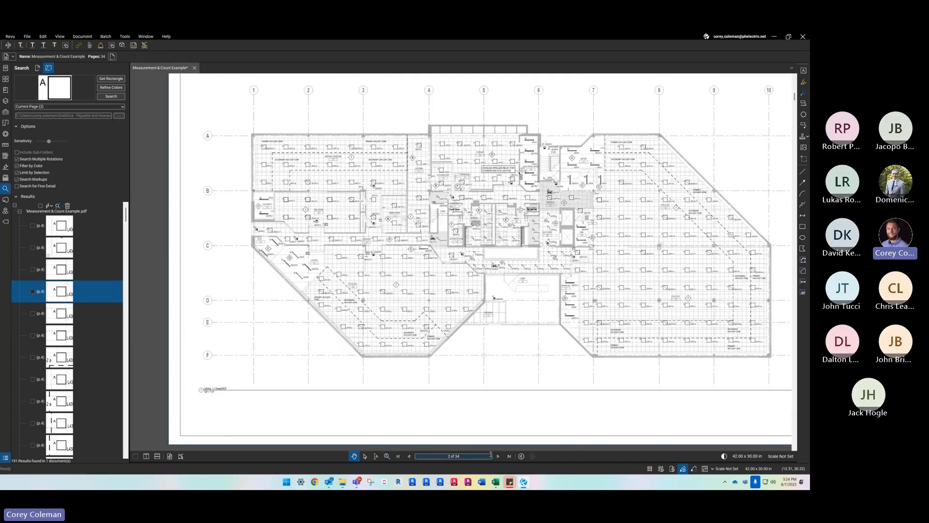
{"action": "left_click", "coordinate": [498, 456]}
{"action": "left_click", "coordinate": [498, 456]}
{"action": "left_click", "coordinate": [498, 456]}
{"action": "left_click", "coordinate": [498, 456]}
{"action": "left_click", "coordinate": [498, 457]}
{"action": "left_click", "coordinate": [498, 456]}
{"action": "left_click", "coordinate": [498, 456]}
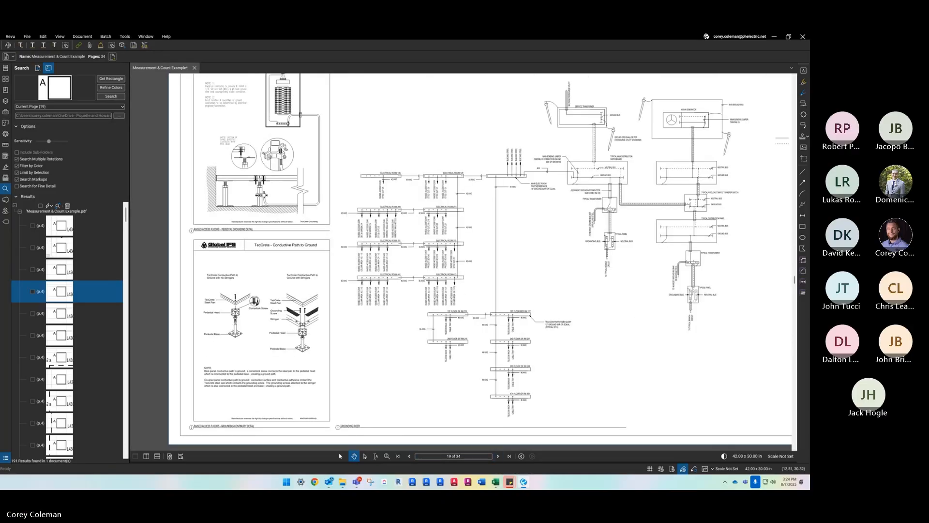
{"action": "left_click", "coordinate": [408, 456]}
{"action": "left_click", "coordinate": [408, 456]}
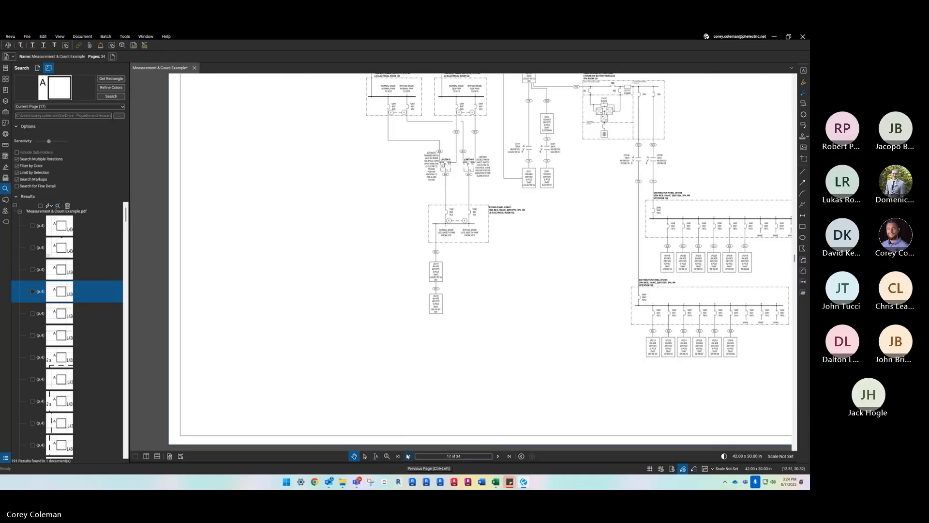
{"action": "scroll", "coordinate": [493, 297], "scroll_direction": "up", "scroll_amount": 6}
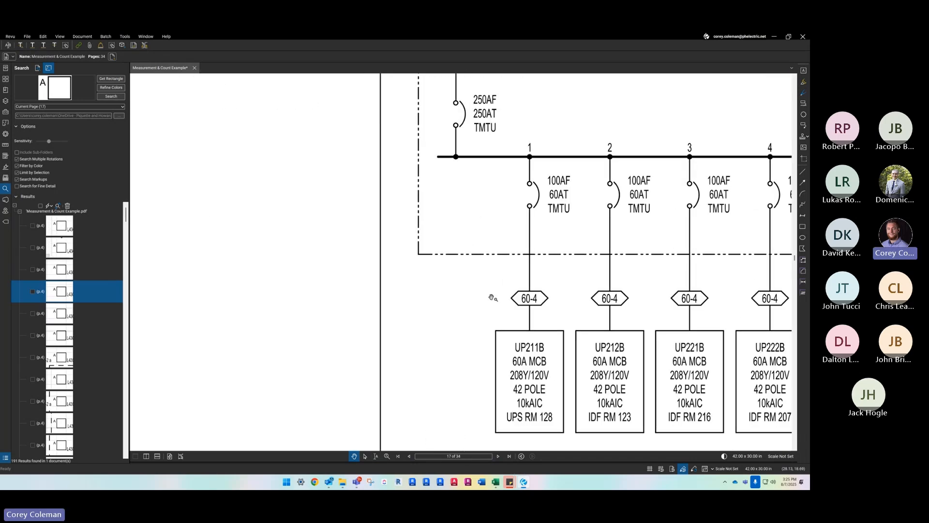
{"action": "scroll", "coordinate": [492, 298], "scroll_direction": "down", "scroll_amount": 2}
- Capture the 60-4 hexagon tag above panel UP211B as the search symbol and run the visual search on the current page
{"action": "left_click", "coordinate": [111, 78]}
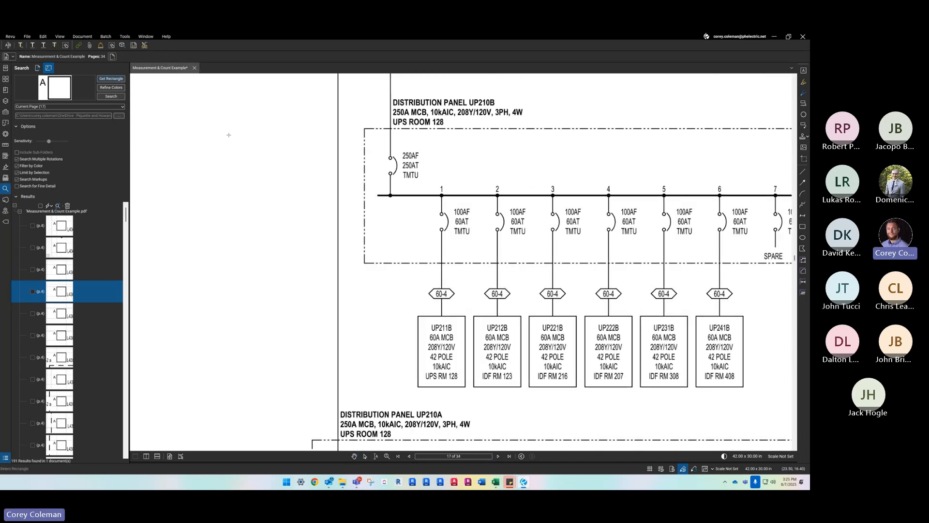
{"action": "scroll", "coordinate": [437, 305], "scroll_direction": "up", "scroll_amount": 3}
{"action": "left_click_drag", "start_coordinate": [423, 290], "coordinate": [469, 310]}
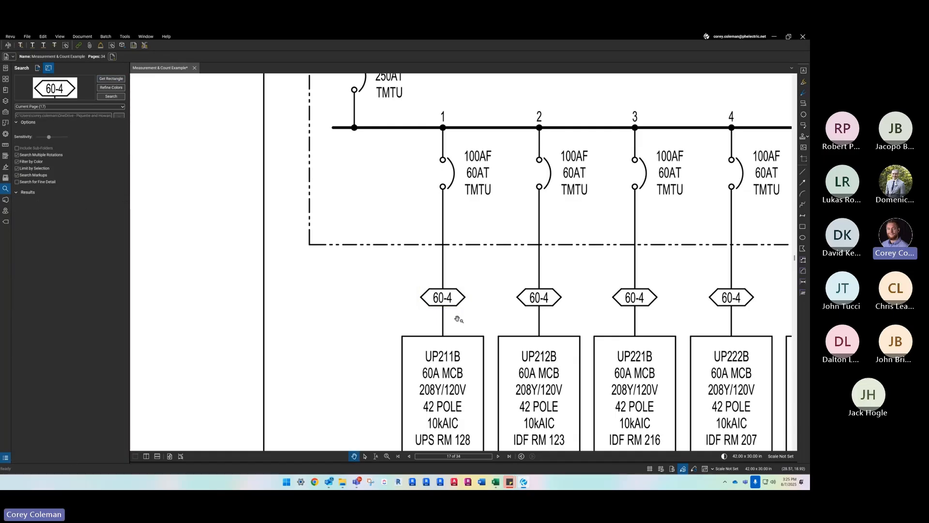
{"action": "left_click", "coordinate": [111, 96]}
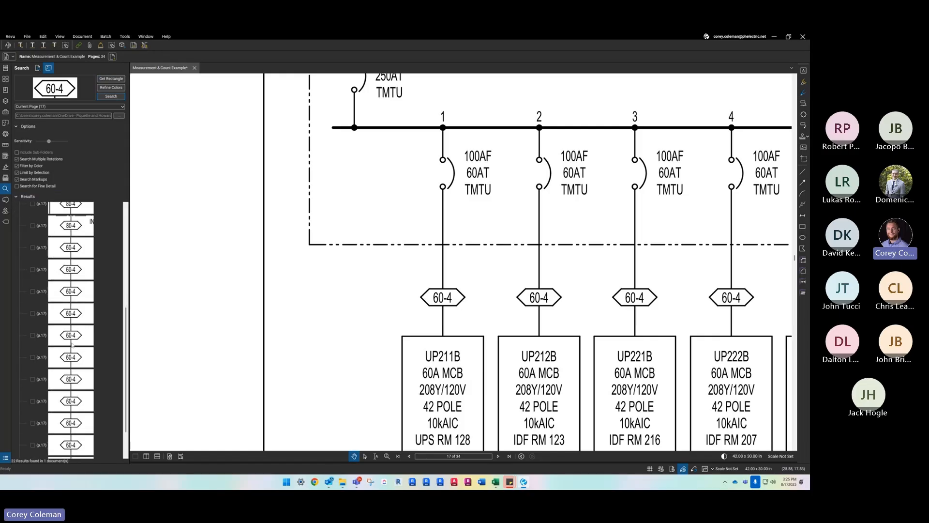
{"action": "scroll", "coordinate": [61, 287], "scroll_direction": "up", "scroll_amount": 3}
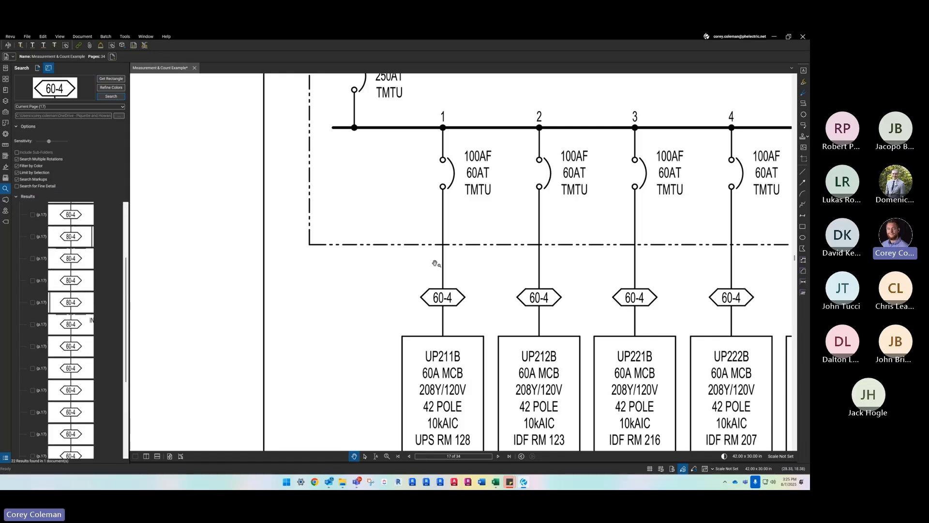
- Run the 60-4 visual search at maximum sensitivity and review the matched feeder tags
{"action": "left_click", "coordinate": [114, 96]}
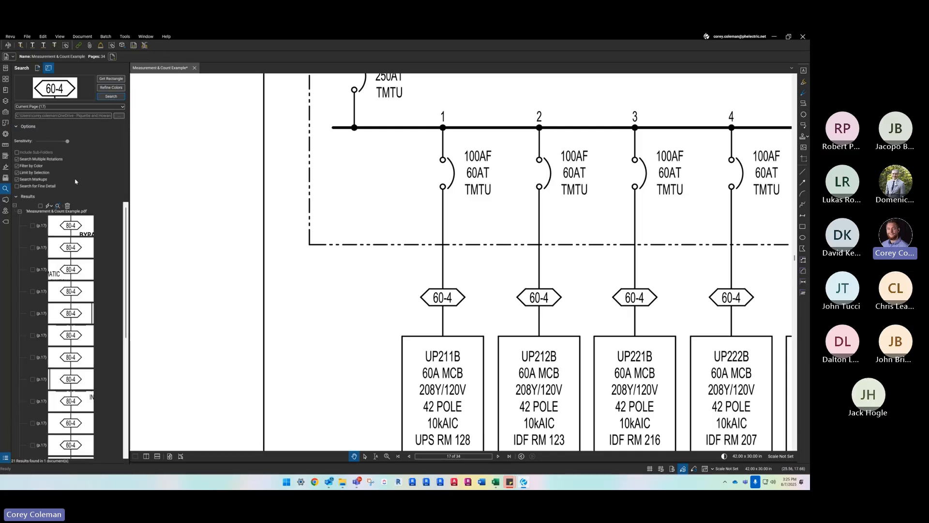
{"action": "scroll", "coordinate": [89, 253], "scroll_direction": "down", "scroll_amount": 5}
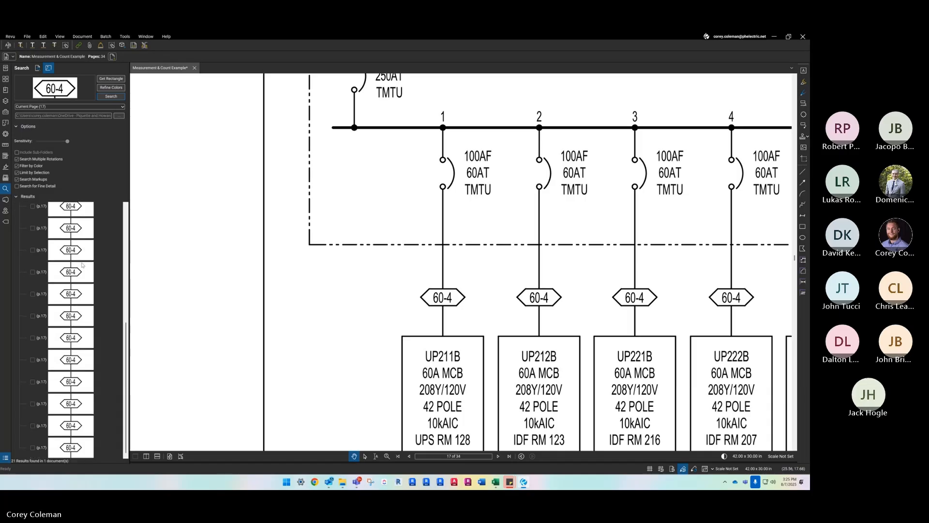
{"action": "scroll", "coordinate": [82, 298], "scroll_direction": "up", "scroll_amount": 2}
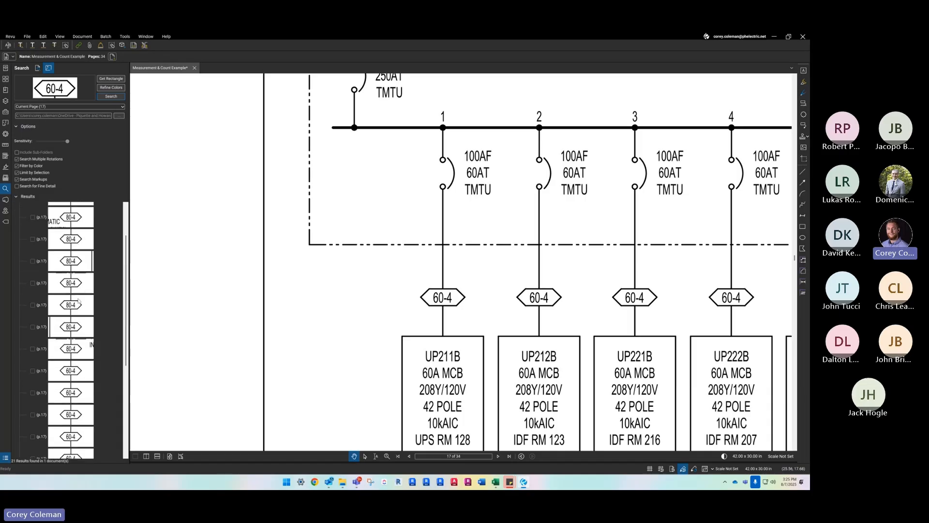
{"action": "scroll", "coordinate": [71, 305], "scroll_direction": "up", "scroll_amount": 2}
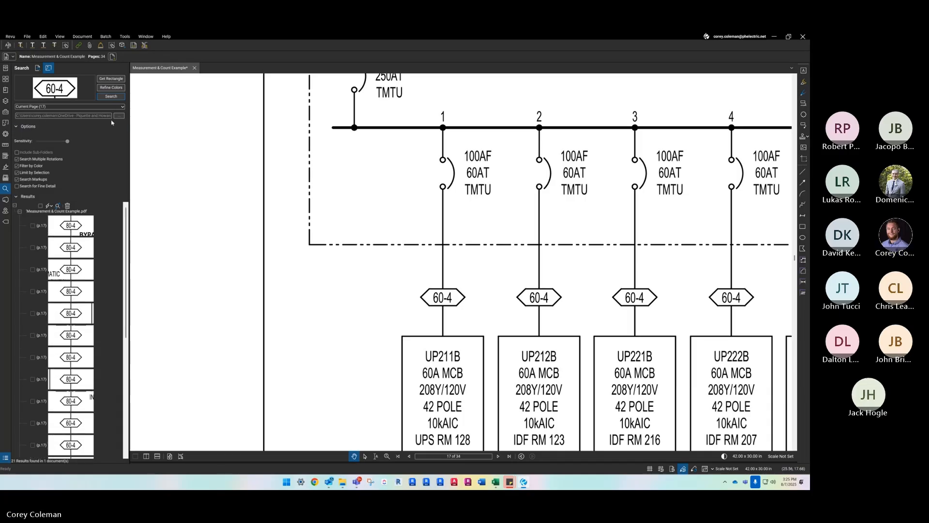
- Compare the 60-4 search at minimum sensitivity with a repeat search at maximum sensitivity
{"action": "left_click", "coordinate": [111, 96]}
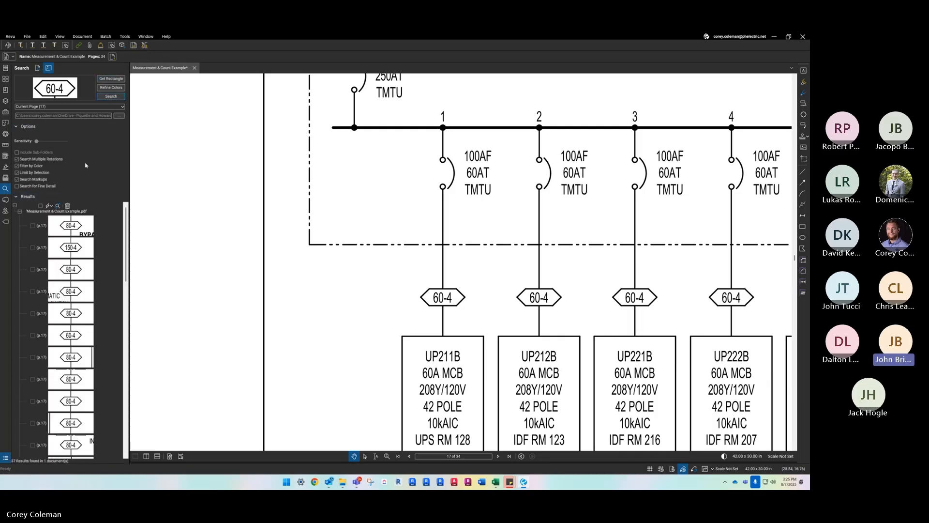
{"action": "left_click_drag", "start_coordinate": [37, 141], "coordinate": [112, 143]}
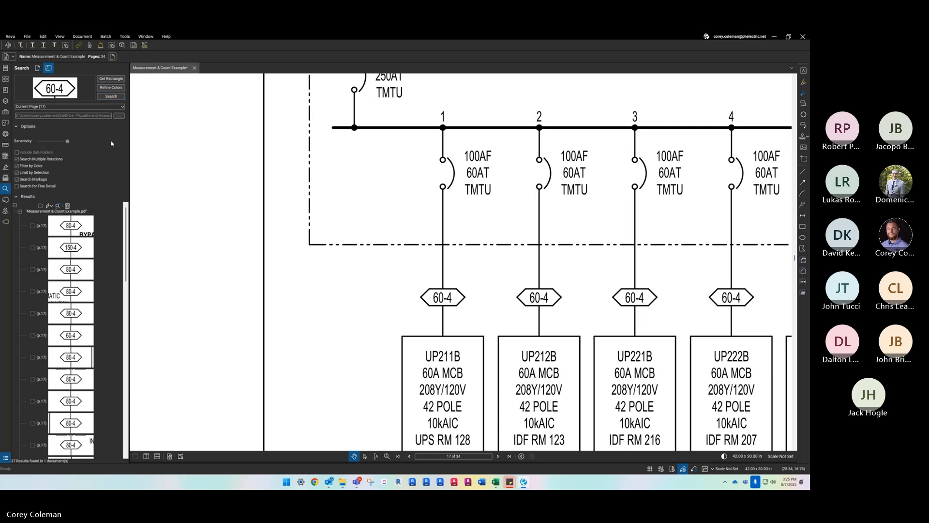
{"action": "left_click", "coordinate": [112, 97]}
- Enable Search for Fine Detail and rerun the visual search for the 60-4 tag on page 17
{"action": "scroll", "coordinate": [344, 292], "scroll_direction": "down", "scroll_amount": 5}
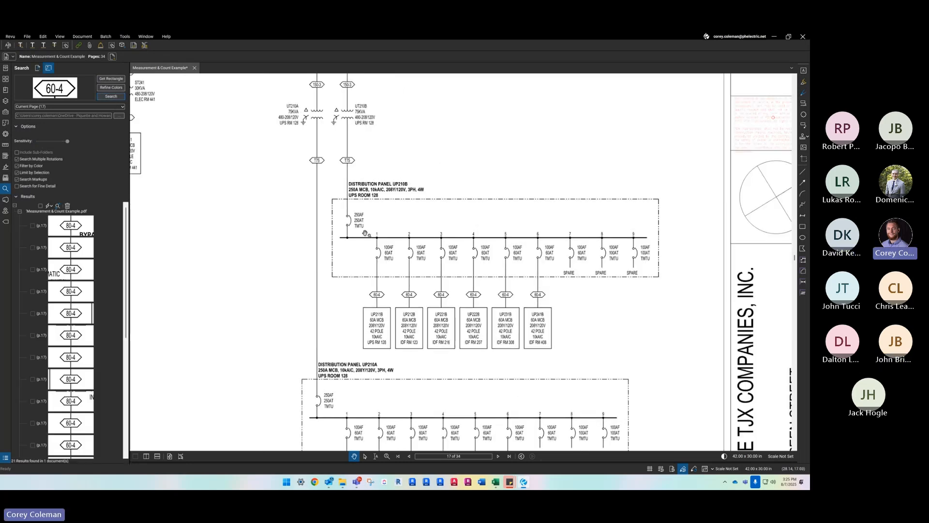
{"action": "left_click", "coordinate": [41, 187]}
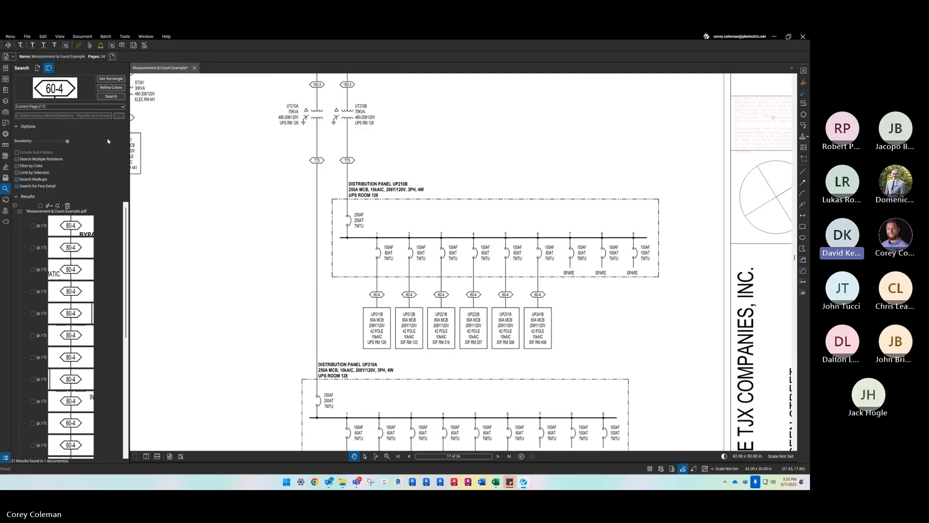
{"action": "left_click", "coordinate": [112, 97]}
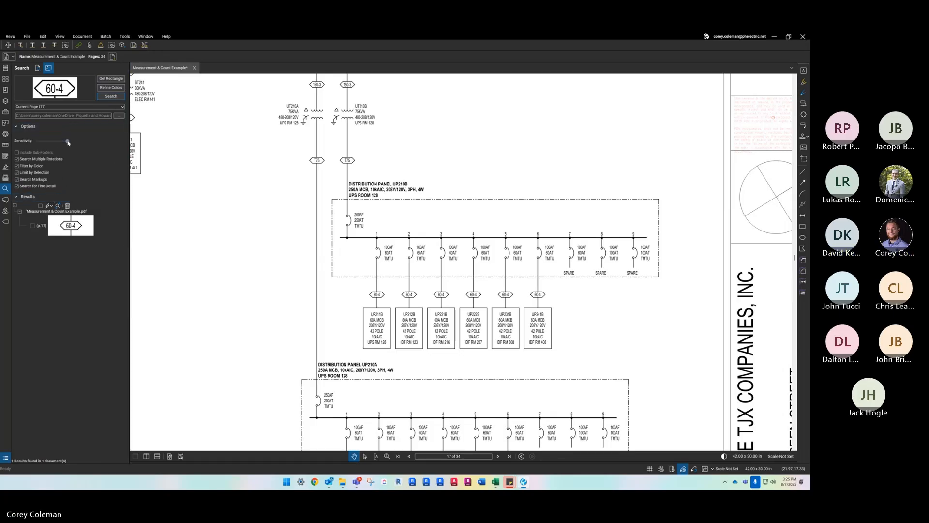
- Rerun the 60-4 visual search at medium, minimum and slightly above minimum sensitivity to compare the matches
{"action": "left_click", "coordinate": [103, 98]}
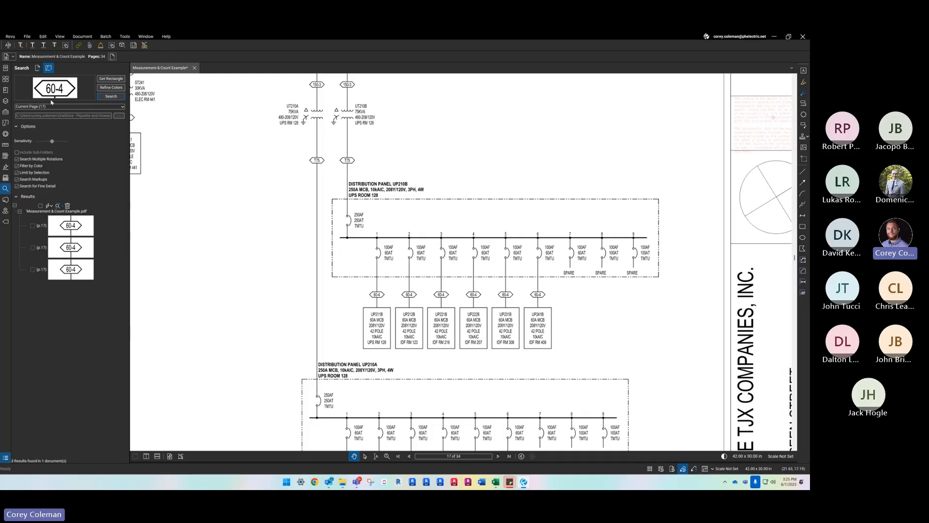
{"action": "left_click", "coordinate": [109, 97]}
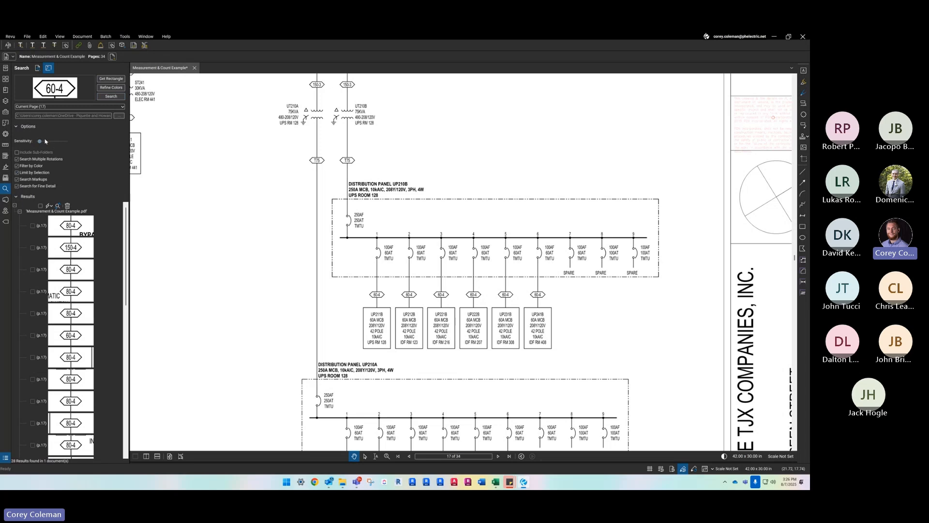
{"action": "left_click", "coordinate": [121, 98]}
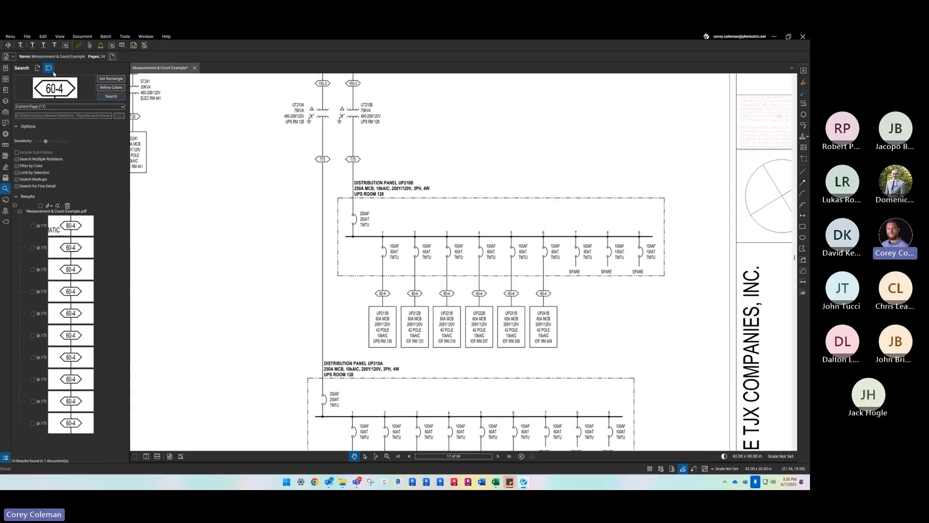
- Switch to a text search and search the current page for 60-4
{"action": "left_click", "coordinate": [37, 68]}
{"action": "left_click", "coordinate": [50, 78]}
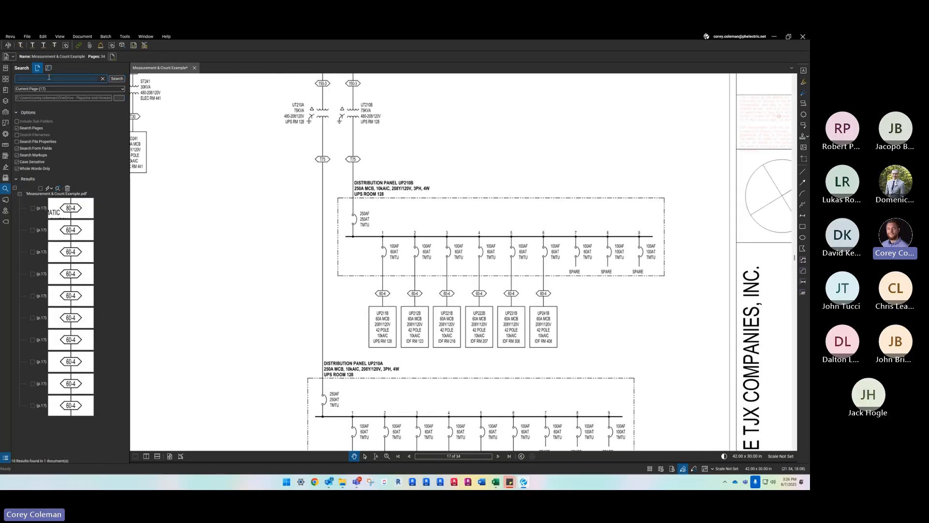
{"action": "type", "text": "60-4"}
{"action": "left_click", "coordinate": [118, 79]}
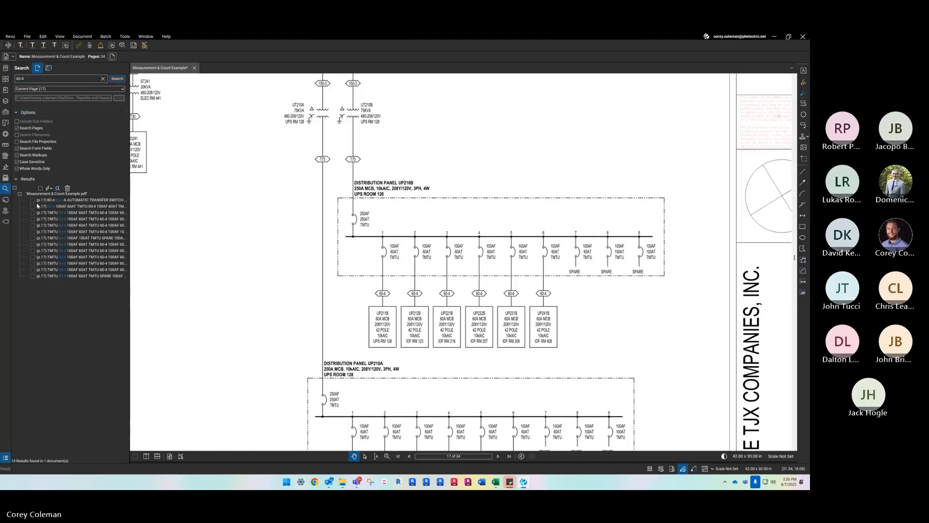
- Highlight all 60-4 text search results and check the highlights on the one-line diagram and in the Markups List
{"action": "left_click", "coordinate": [40, 188]}
{"action": "left_click", "coordinate": [49, 188]}
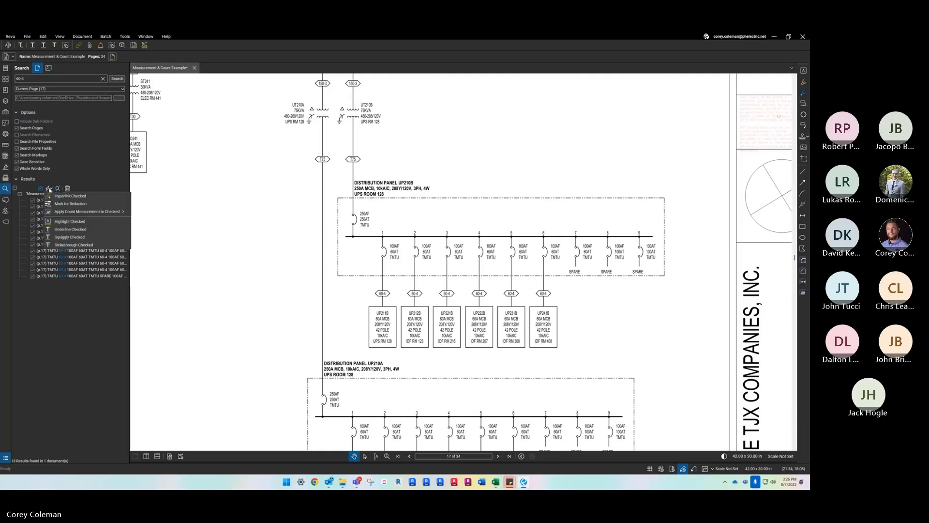
{"action": "left_click", "coordinate": [89, 221]}
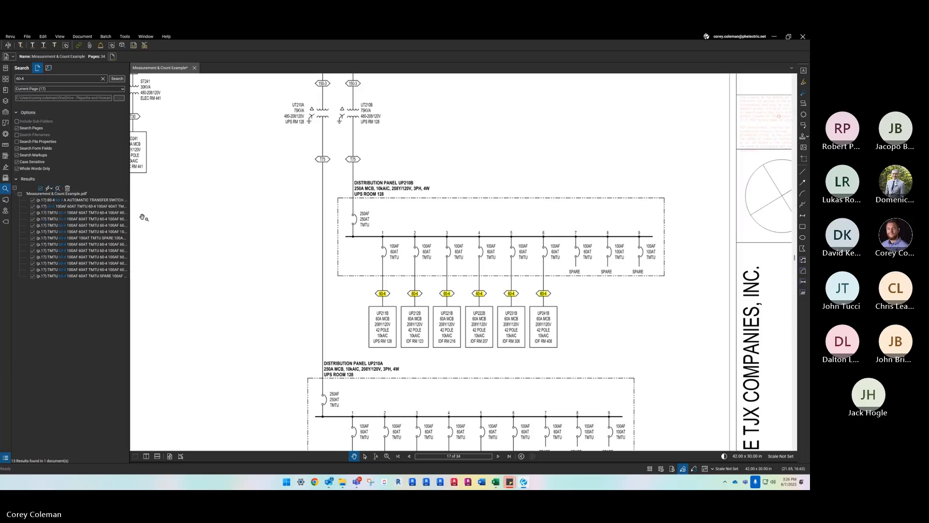
{"action": "scroll", "coordinate": [331, 205], "scroll_direction": "down", "scroll_amount": 3}
{"action": "scroll", "coordinate": [402, 335], "scroll_direction": "up", "scroll_amount": 4}
{"action": "scroll", "coordinate": [402, 335], "scroll_direction": "down", "scroll_amount": 4}
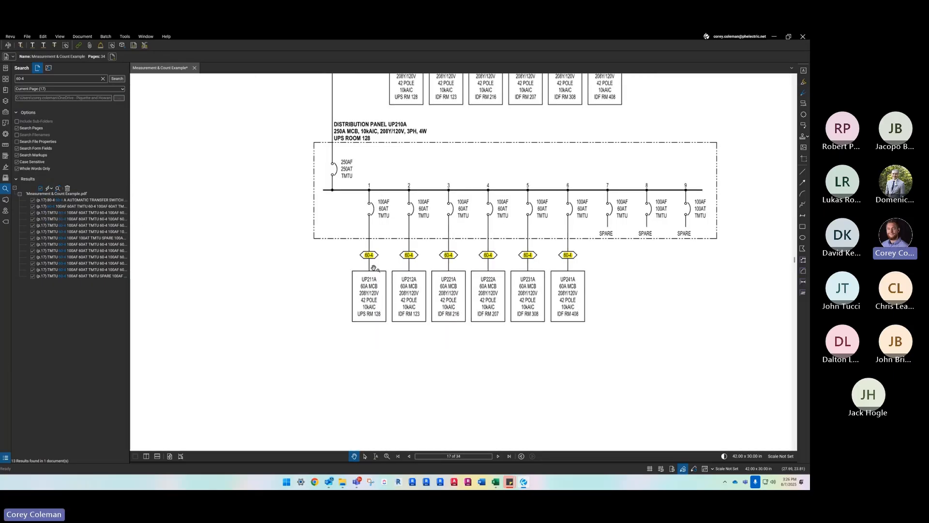
{"action": "scroll", "coordinate": [416, 337], "scroll_direction": "down", "scroll_amount": 3}
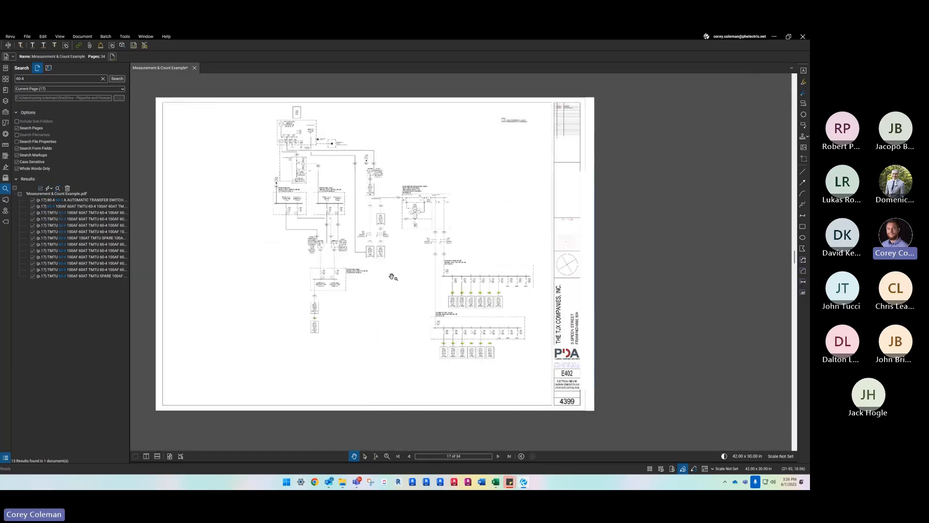
{"action": "scroll", "coordinate": [400, 276], "scroll_direction": "up", "scroll_amount": 2}
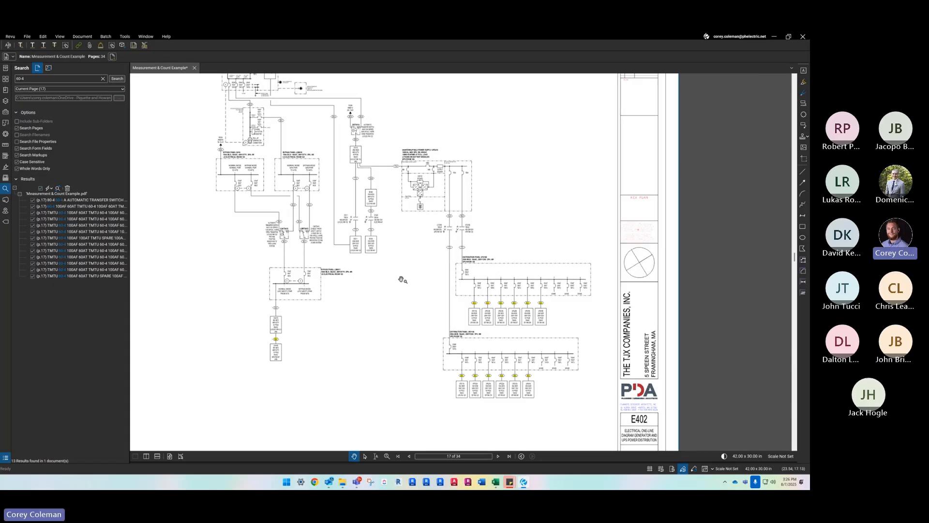
{"action": "double_click", "coordinate": [390, 463]}
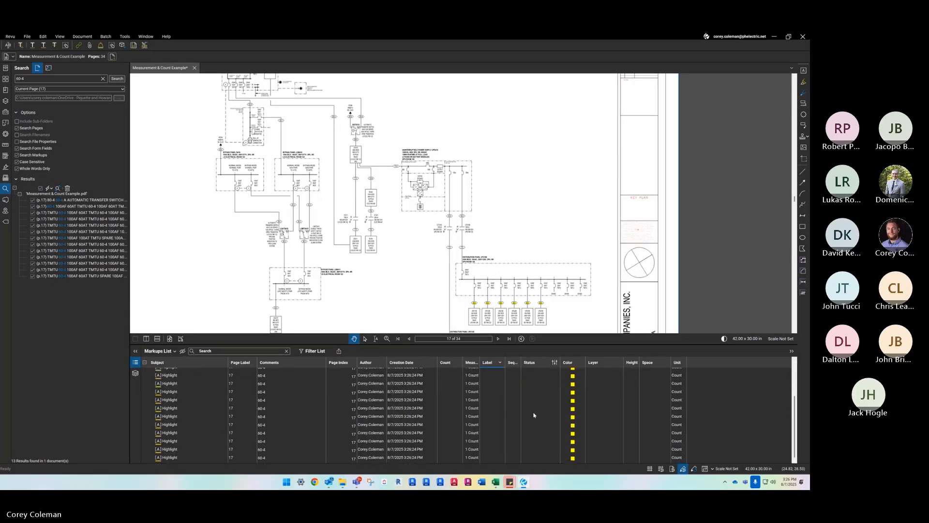
{"action": "double_click", "coordinate": [291, 344]}
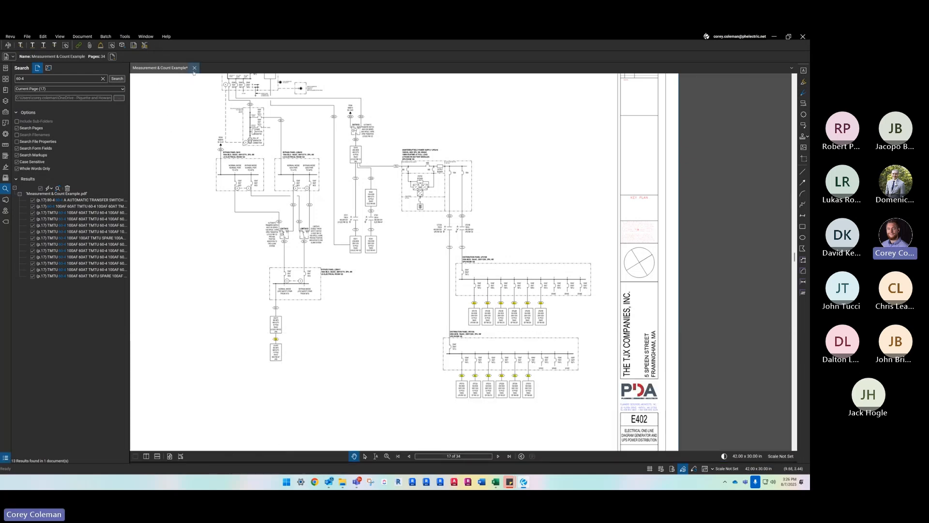
- Go to page 3, the second-floor electrical lighting plan, and bring its fixture grid into view
{"action": "left_click", "coordinate": [400, 456]}
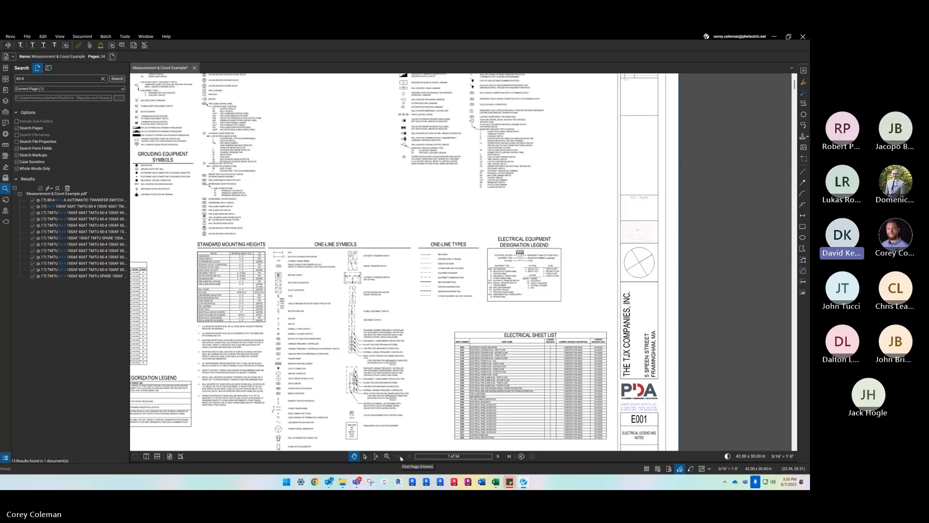
{"action": "left_click", "coordinate": [499, 456]}
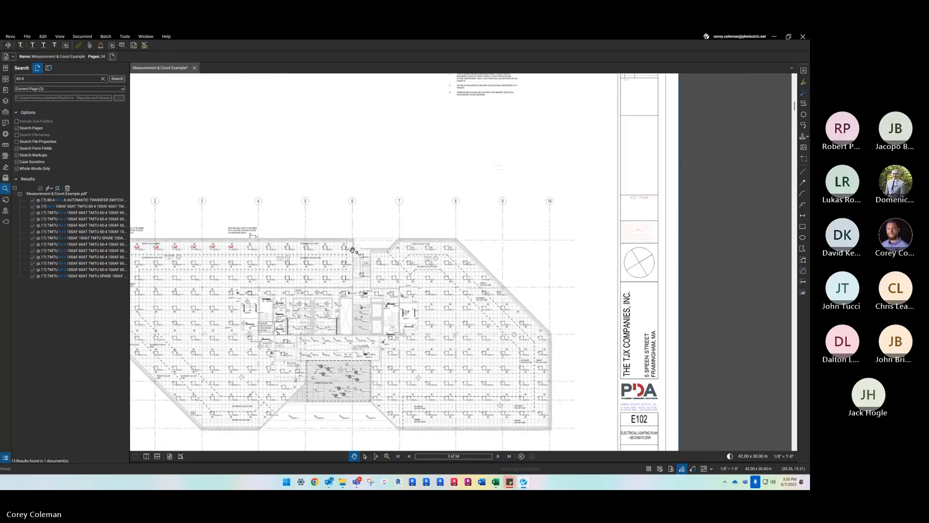
{"action": "scroll", "coordinate": [352, 251], "scroll_direction": "down", "scroll_amount": 5}
{"action": "scroll", "coordinate": [282, 277], "scroll_direction": "up", "scroll_amount": 8}
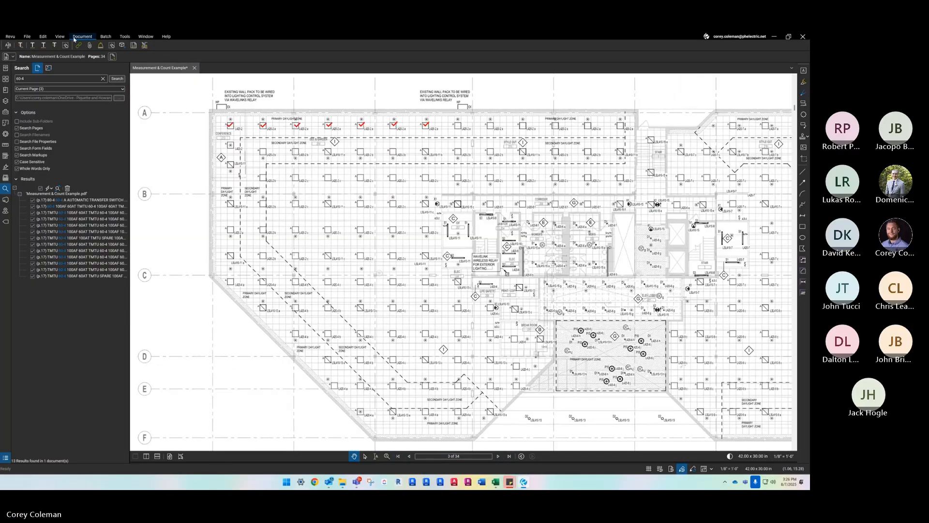
- Measure a three-segment U-shaped polylength between the light fixtures, about 15'-8" up, 20'-3" across and 15'-8" down
{"action": "left_click", "coordinate": [6, 124]}
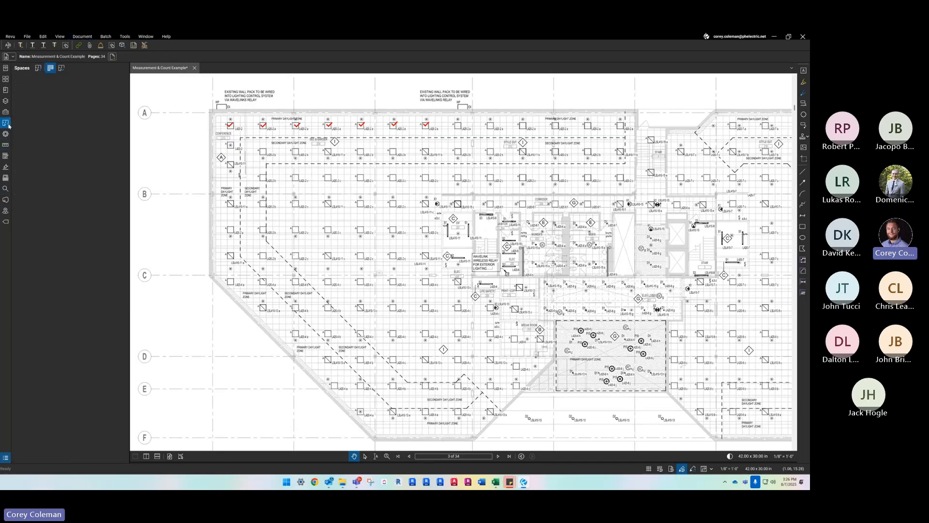
{"action": "left_click", "coordinate": [6, 145]}
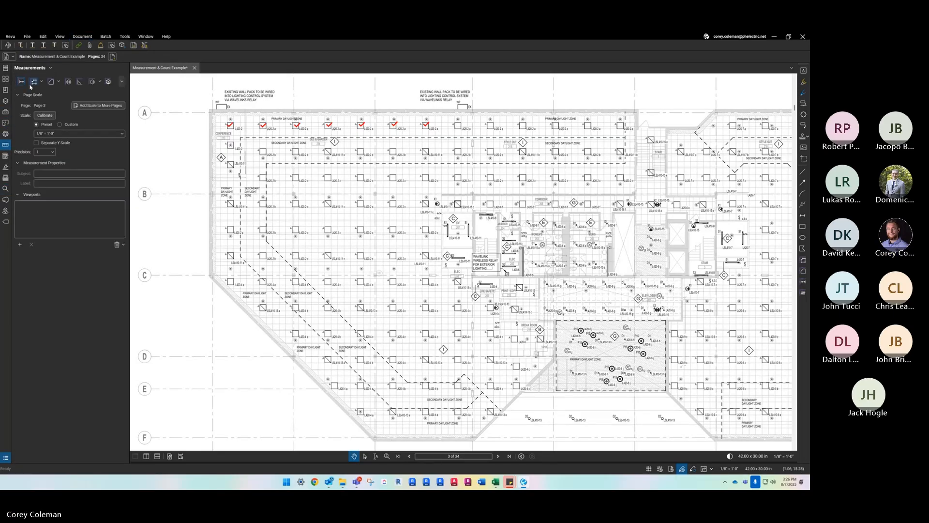
{"action": "left_click", "coordinate": [33, 81]}
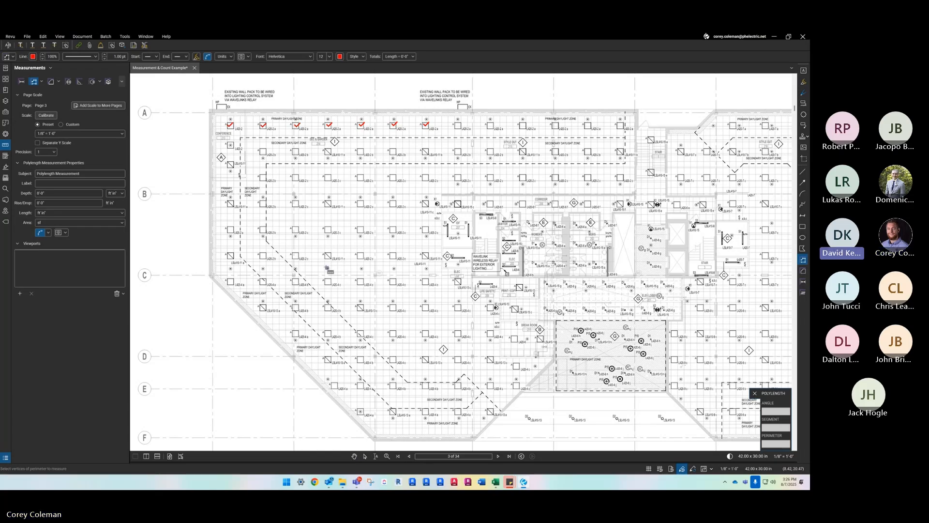
{"action": "scroll", "coordinate": [317, 241], "scroll_direction": "up", "scroll_amount": 2}
{"action": "left_click", "coordinate": [329, 286]}
{"action": "left_click", "coordinate": [330, 213]}
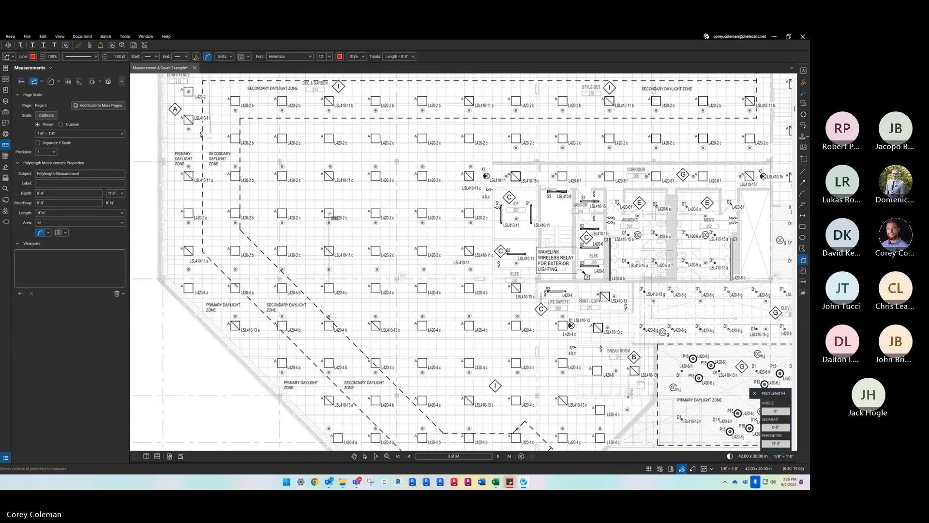
{"action": "left_click", "coordinate": [424, 213]}
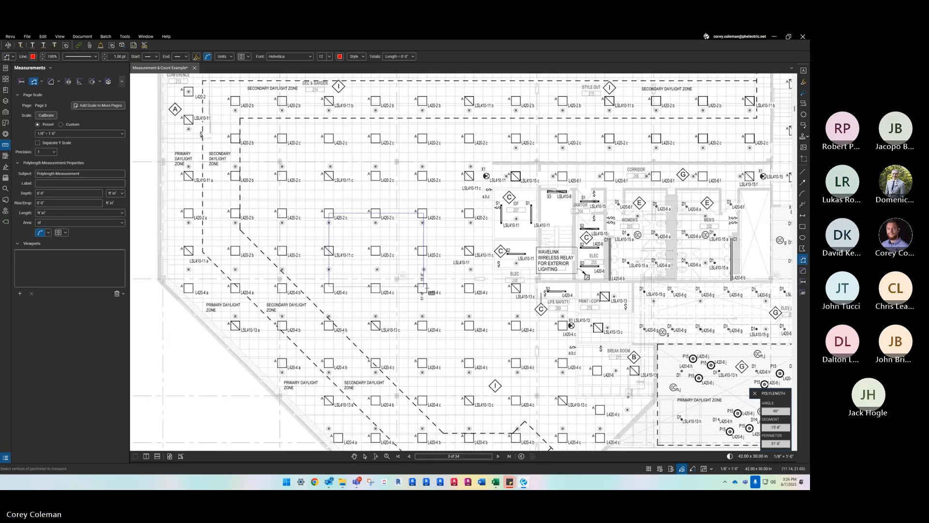
{"action": "double_click", "coordinate": [424, 286]}
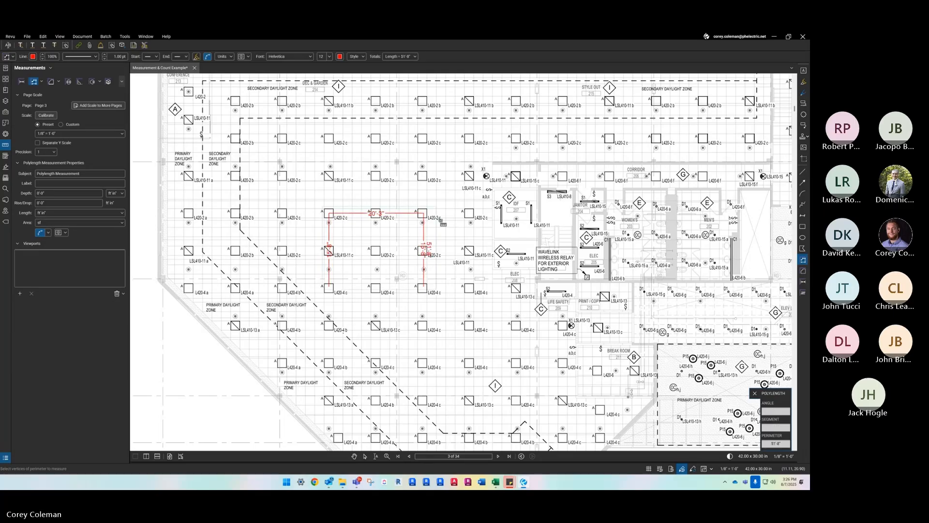
{"action": "key", "text": "Escape"}
- Split the U-shaped polylength measurement into separate measurements for all its segments
{"action": "left_click", "coordinate": [402, 213]}
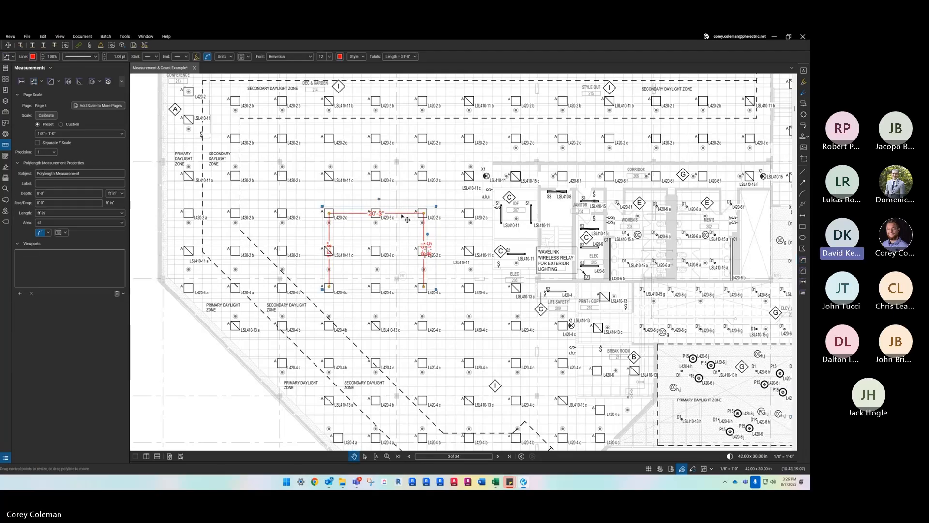
{"action": "right_click", "coordinate": [402, 216]}
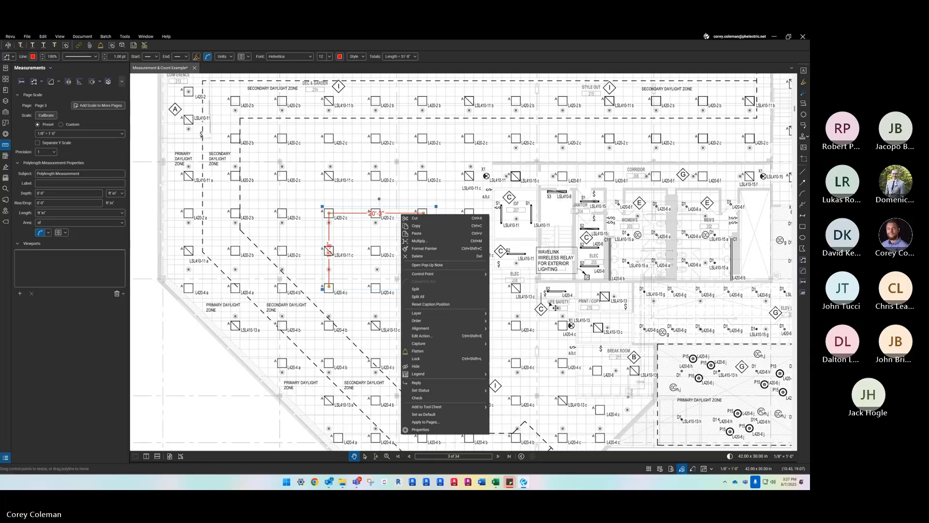
{"action": "left_click", "coordinate": [449, 296]}
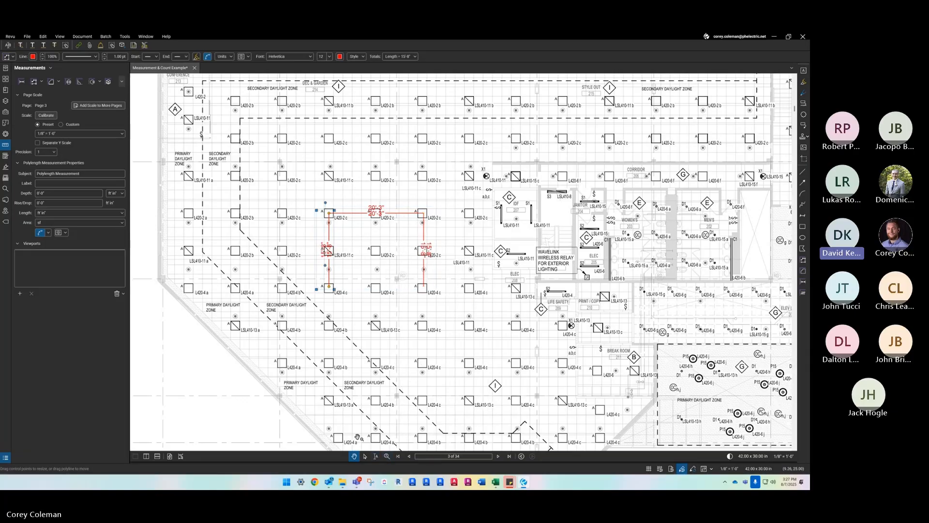
- Examine each split polylength segment in the Markups List and match it to its line on the plan
{"action": "double_click", "coordinate": [342, 463]}
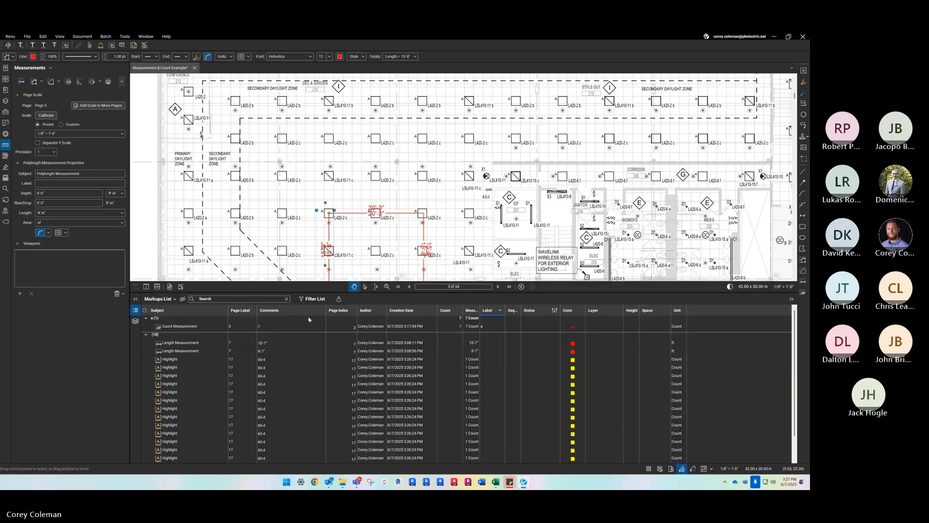
{"action": "scroll", "coordinate": [187, 347], "scroll_direction": "down", "scroll_amount": 1}
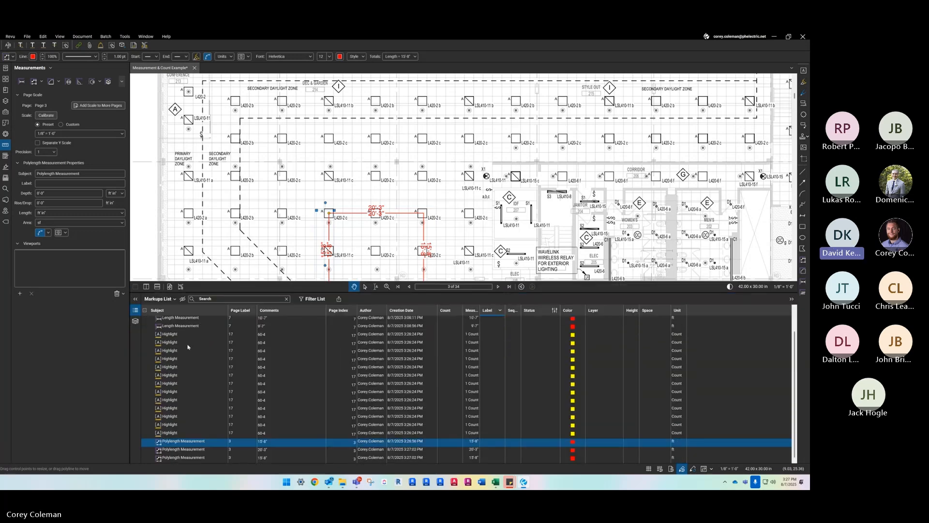
{"action": "left_click", "coordinate": [190, 450]}
{"action": "left_click", "coordinate": [189, 458]}
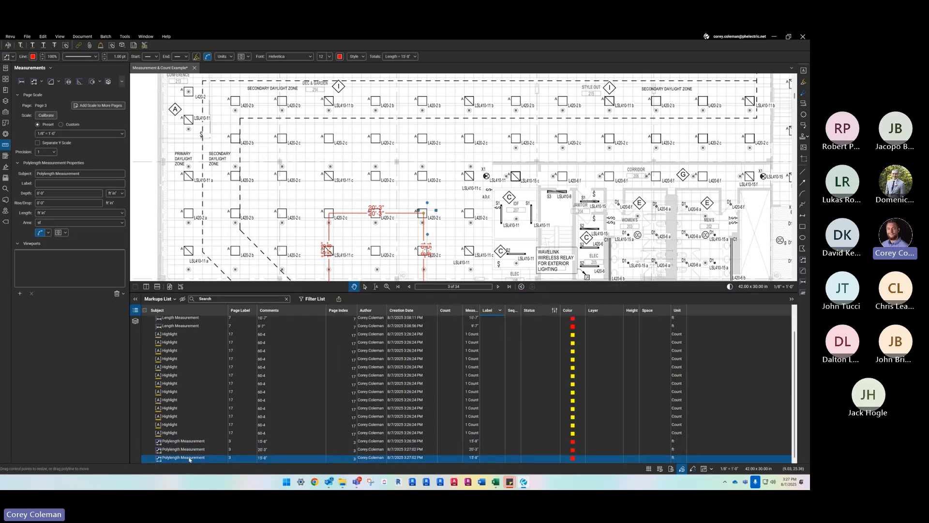
{"action": "left_click", "coordinate": [189, 449]}
{"action": "left_click", "coordinate": [191, 441]}
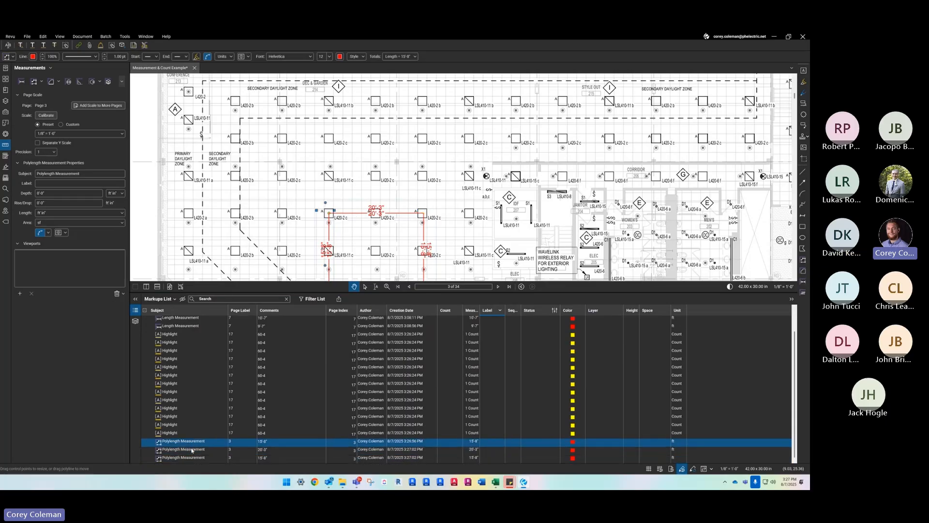
{"action": "left_click", "coordinate": [192, 459]}
{"action": "left_click", "coordinate": [194, 450]}
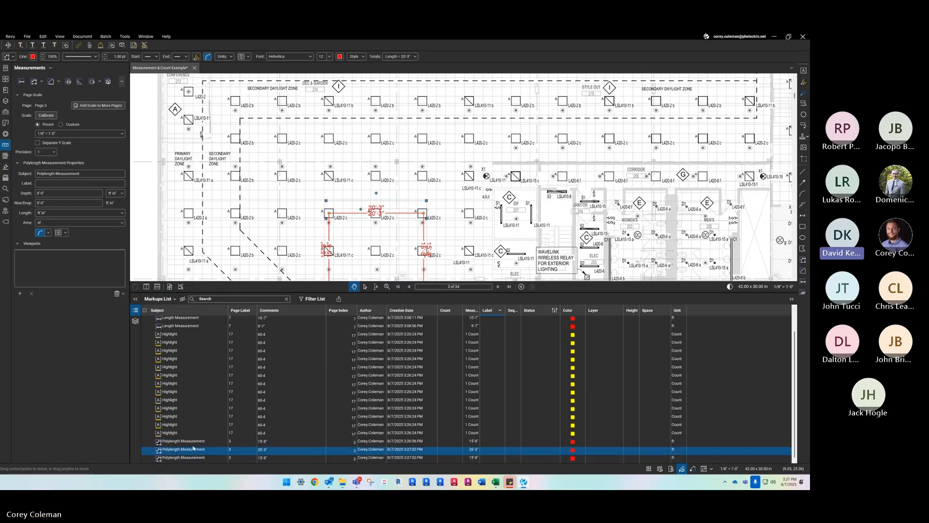
{"action": "left_click", "coordinate": [194, 442]}
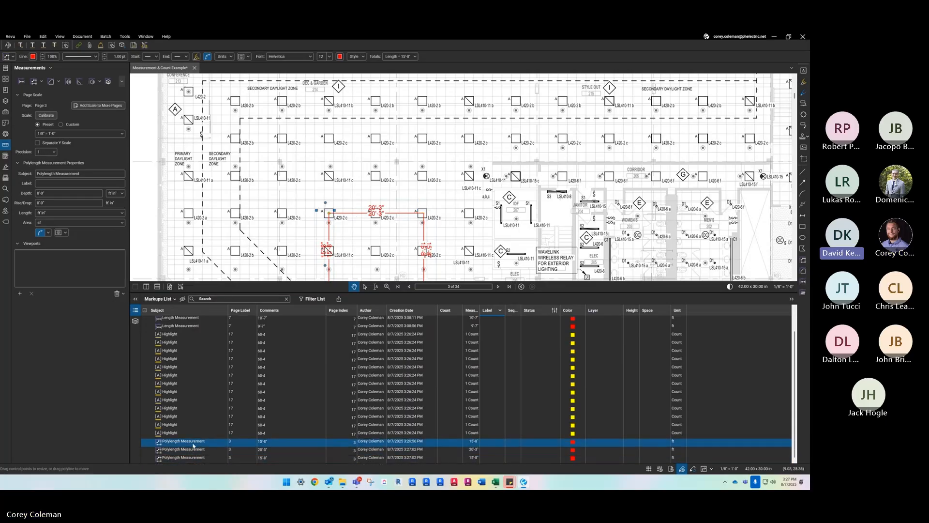
- Group the Markups List by Measurement and examine how the split polylength segments are grouped
{"action": "left_click", "coordinate": [473, 314]}
{"action": "scroll", "coordinate": [270, 430], "scroll_direction": "down", "scroll_amount": 2}
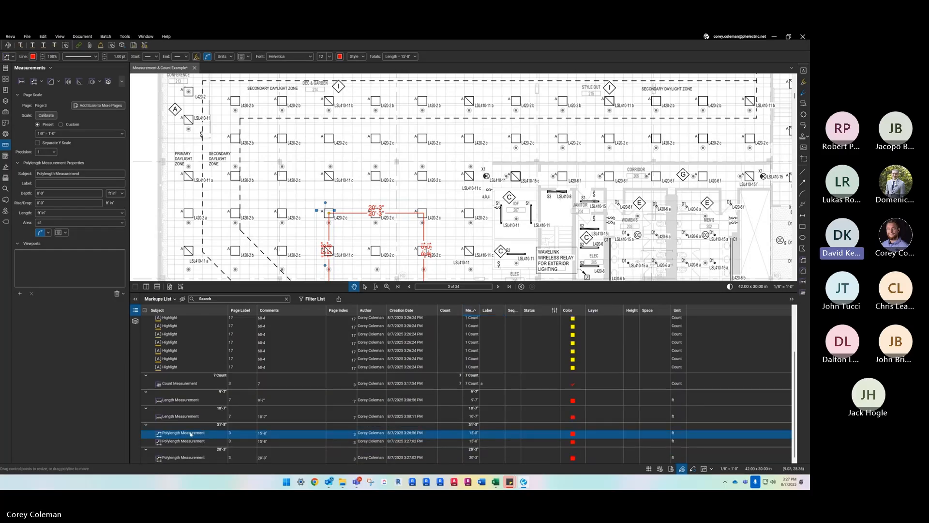
{"action": "left_click", "coordinate": [188, 442]}
{"action": "left_click", "coordinate": [189, 438]}
{"action": "left_click", "coordinate": [191, 459]}
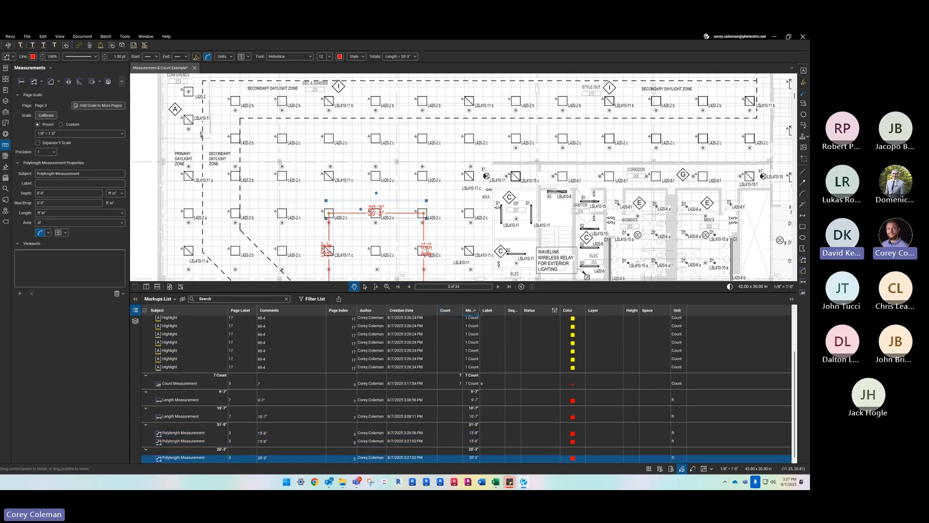
- Group the Markups List by Label again, sorted in descending order
{"action": "left_click", "coordinate": [488, 311]}
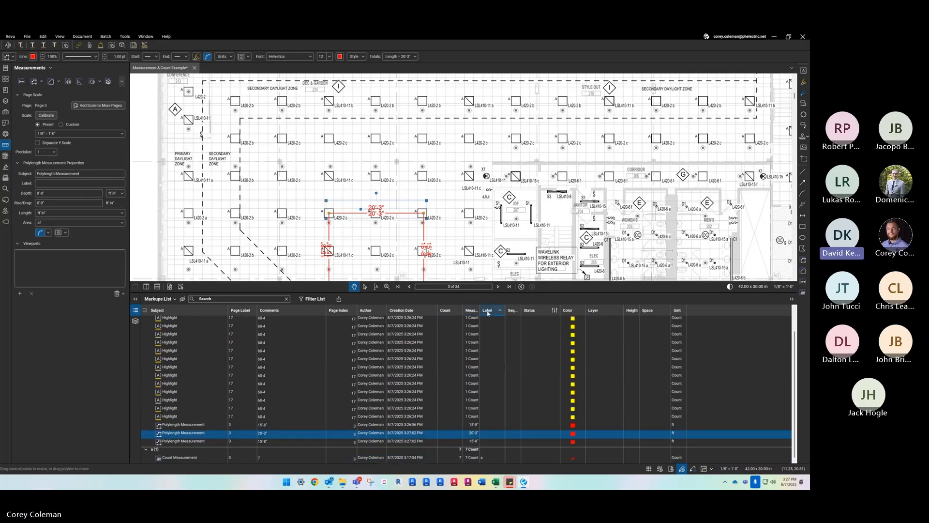
{"action": "scroll", "coordinate": [489, 314], "scroll_direction": "up", "scroll_amount": 3}
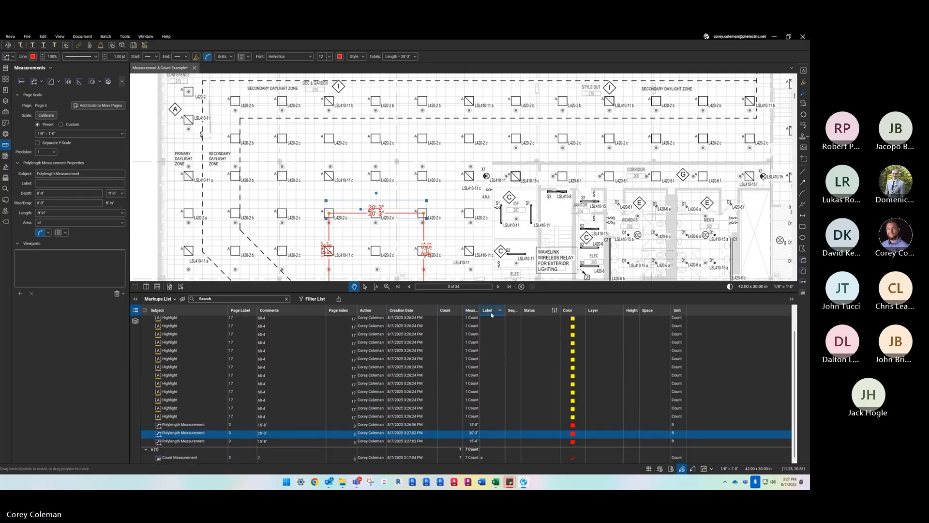
{"action": "left_click", "coordinate": [494, 313]}
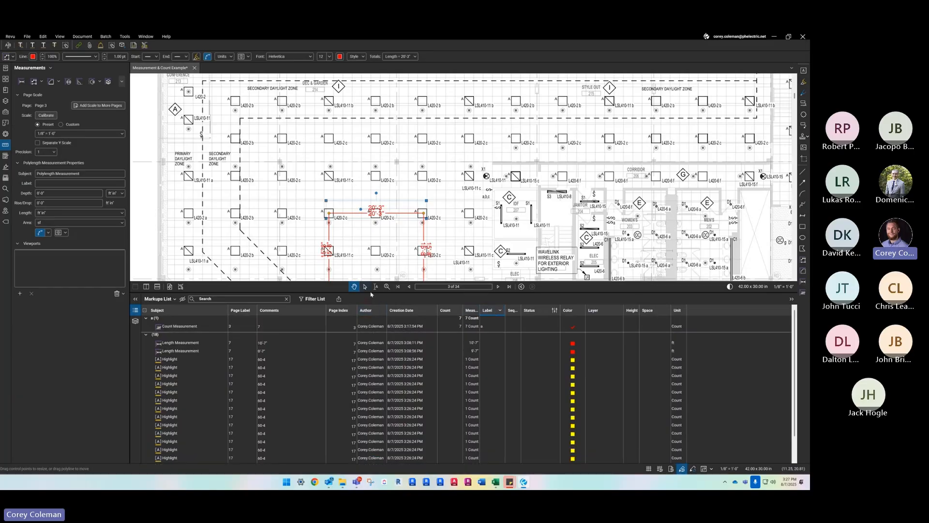
- Hide the Markups List and delete the three split polylength segments from the lighting plan
{"action": "left_click", "coordinate": [370, 244]}
{"action": "left_click_drag", "start_coordinate": [371, 291], "coordinate": [379, 378]}
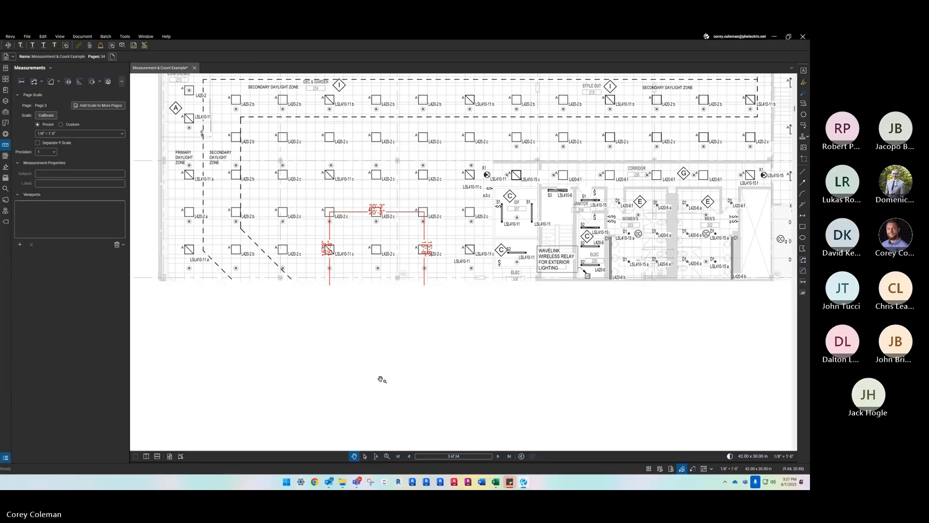
{"action": "left_click", "coordinate": [337, 213]}
{"action": "key", "text": "Delete"}
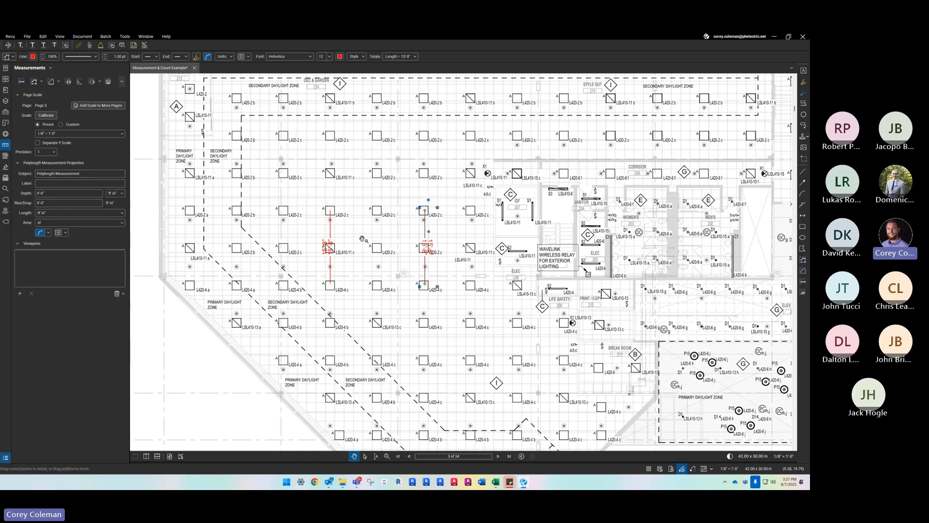
{"action": "key", "text": "Delete"}
{"action": "key", "text": "Delete"}
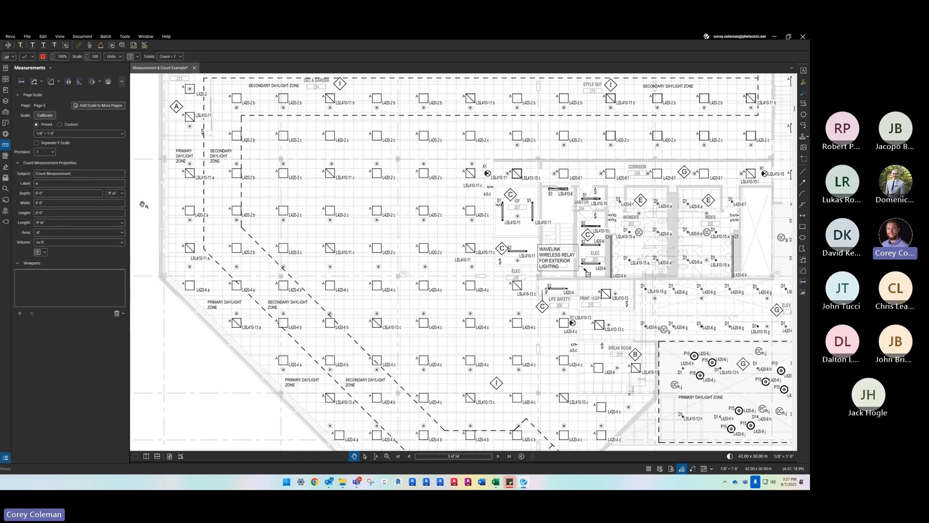
- Open the Tool Chest and bring up its tool set management
{"action": "left_click", "coordinate": [6, 111]}
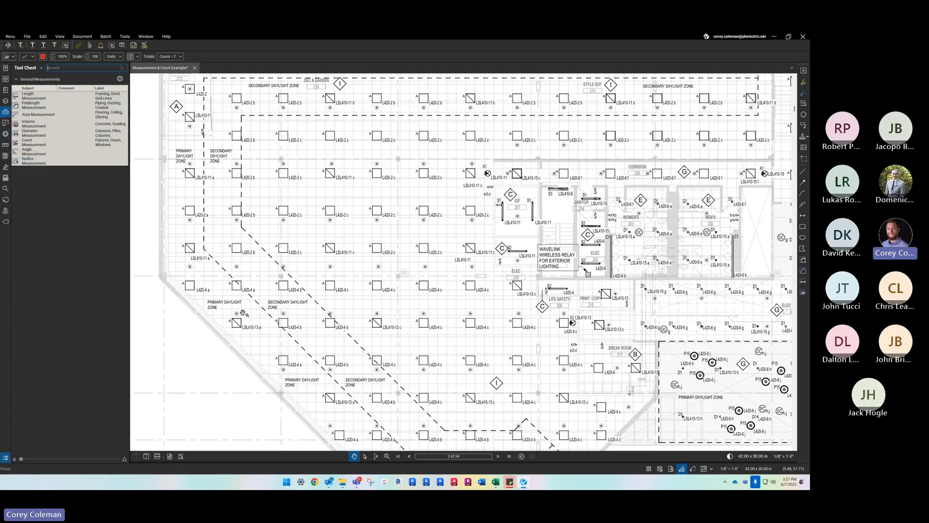
{"action": "scroll", "coordinate": [245, 313], "scroll_direction": "down", "scroll_amount": 5}
{"action": "scroll", "coordinate": [244, 275], "scroll_direction": "up", "scroll_amount": 5}
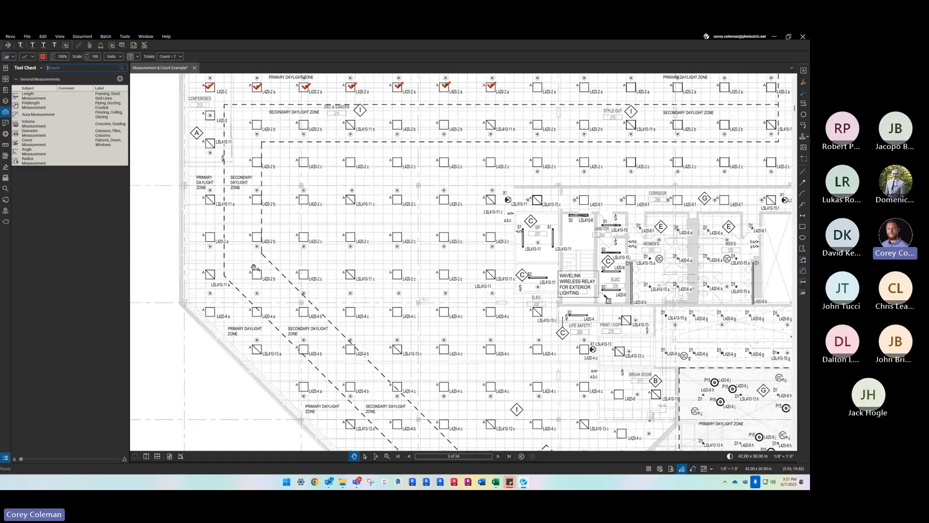
{"action": "scroll", "coordinate": [254, 267], "scroll_direction": "down", "scroll_amount": 4}
{"action": "scroll", "coordinate": [302, 261], "scroll_direction": "up", "scroll_amount": 3}
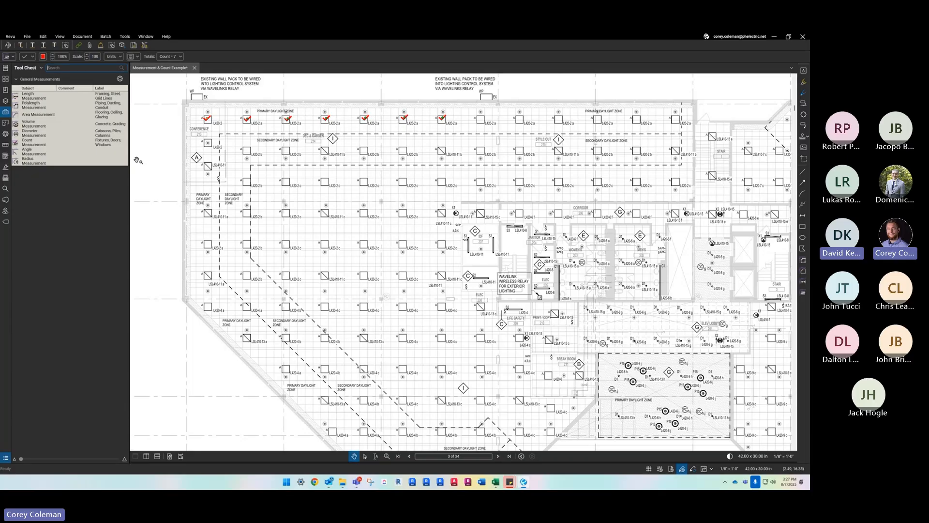
{"action": "left_click", "coordinate": [41, 69]}
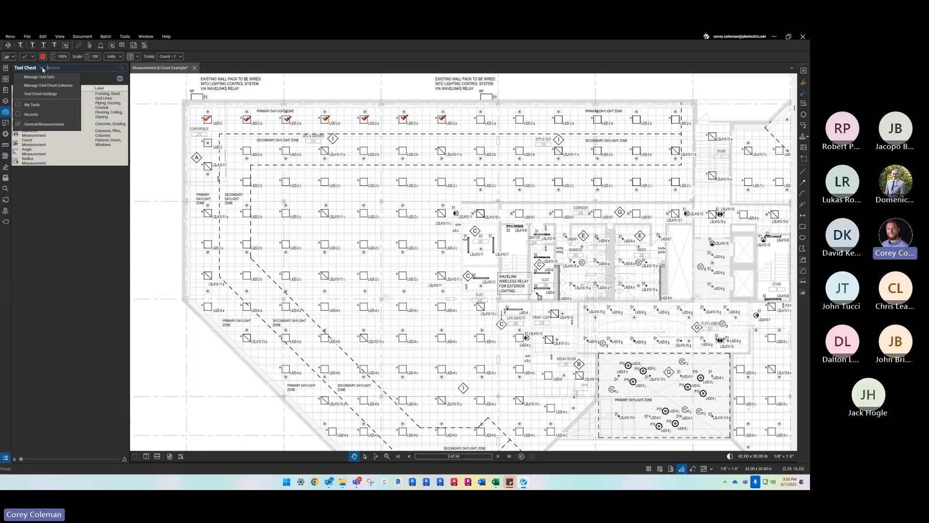
{"action": "left_click", "coordinate": [42, 68]}
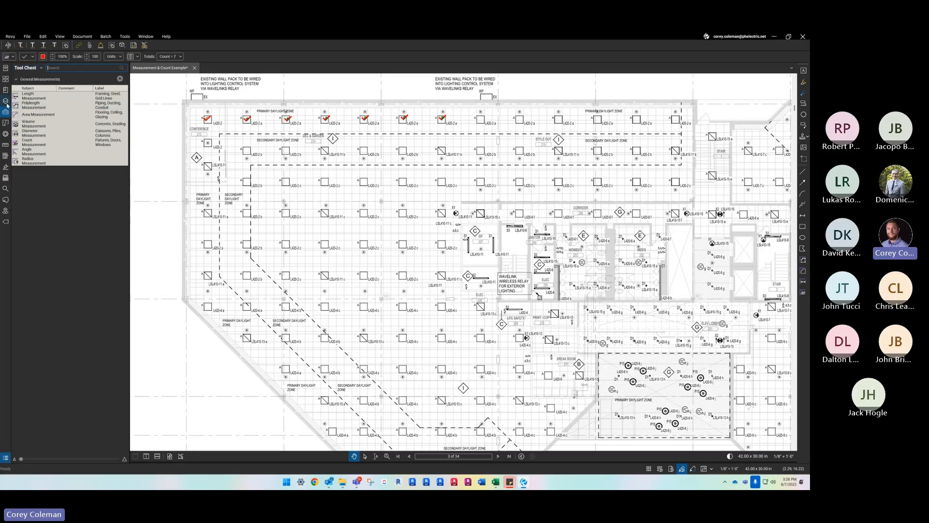
{"action": "left_click", "coordinate": [42, 68]}
{"action": "left_click", "coordinate": [43, 77]}
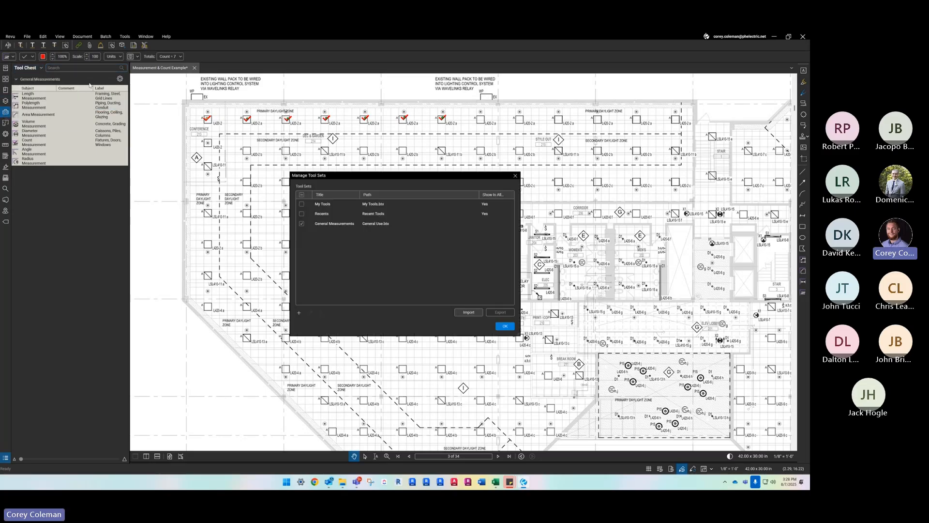
- Start importing a tool set and browse to the 12. BLUEBEAM TOOLSETS folder under 9 Support on the Estimating (P:) drive
{"action": "left_click", "coordinate": [470, 316]}
{"action": "scroll", "coordinate": [342, 340], "scroll_direction": "down", "scroll_amount": 3}
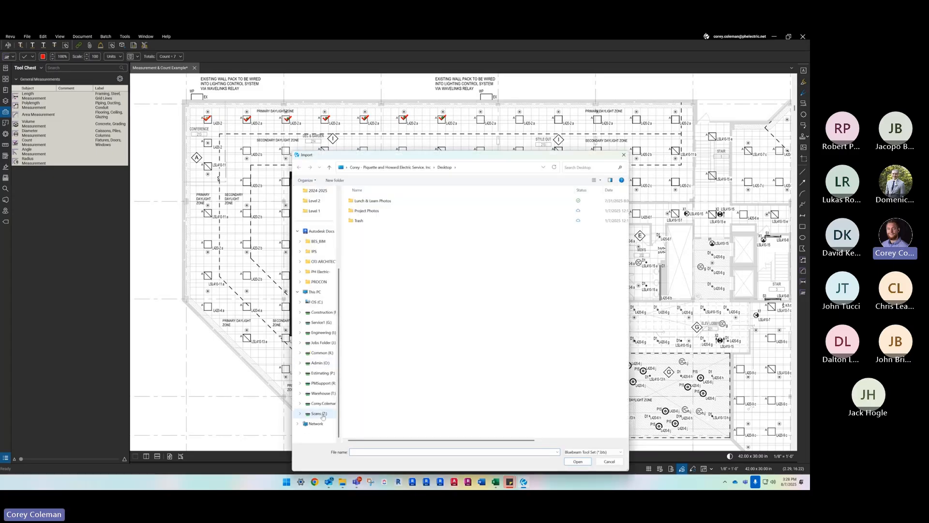
{"action": "left_click", "coordinate": [322, 373]}
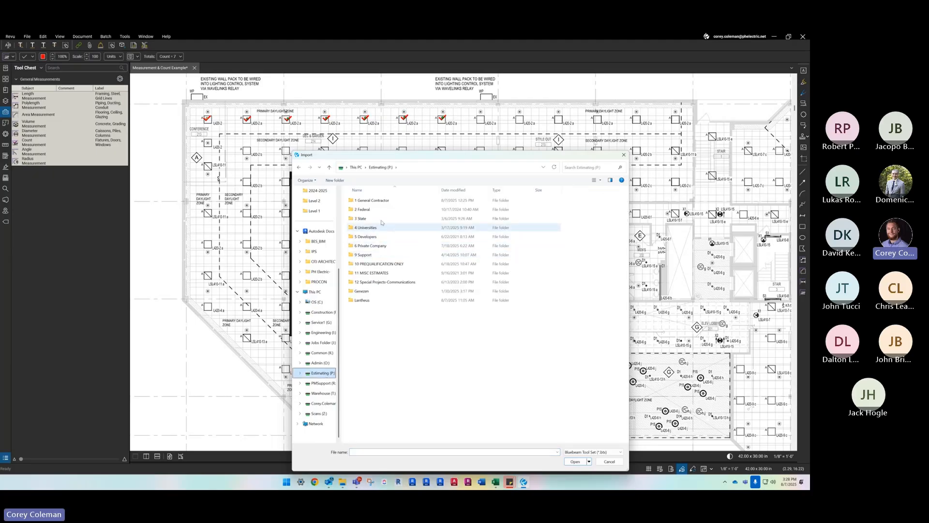
{"action": "double_click", "coordinate": [378, 255]}
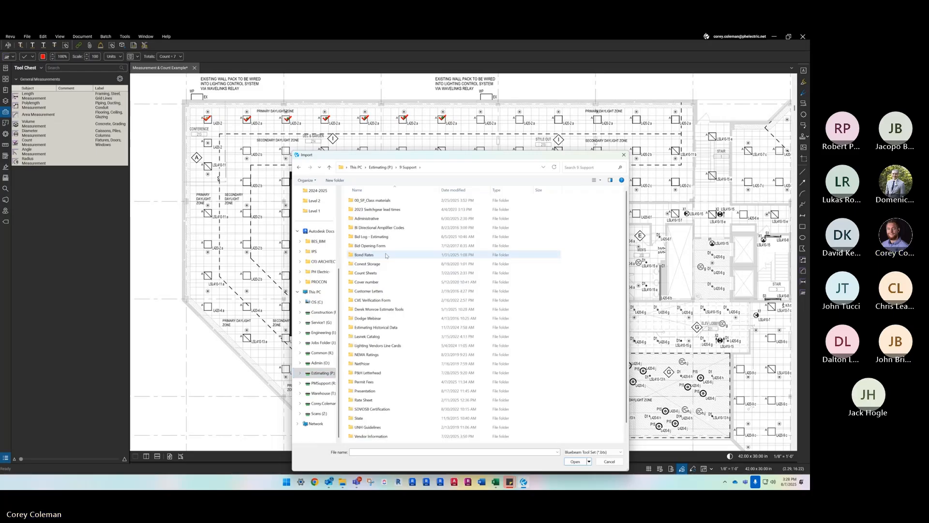
{"action": "double_click", "coordinate": [394, 311]}
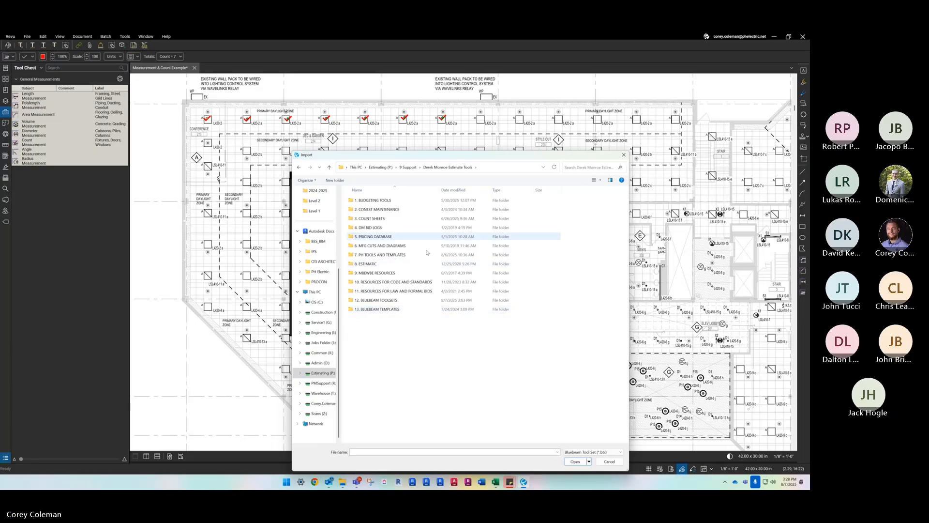
{"action": "double_click", "coordinate": [390, 302]}
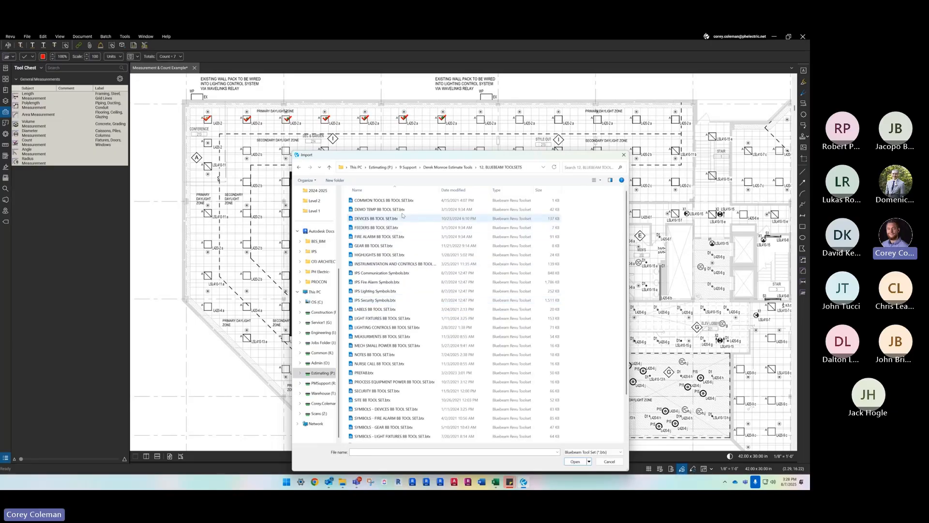
- Import LIGHT FIXTURES BB TOOL SET.btx and LIGHTING CONTROLS BB TOOL SET.btx into the Tool Chest
{"action": "scroll", "coordinate": [387, 330], "scroll_direction": "down", "scroll_amount": 3}
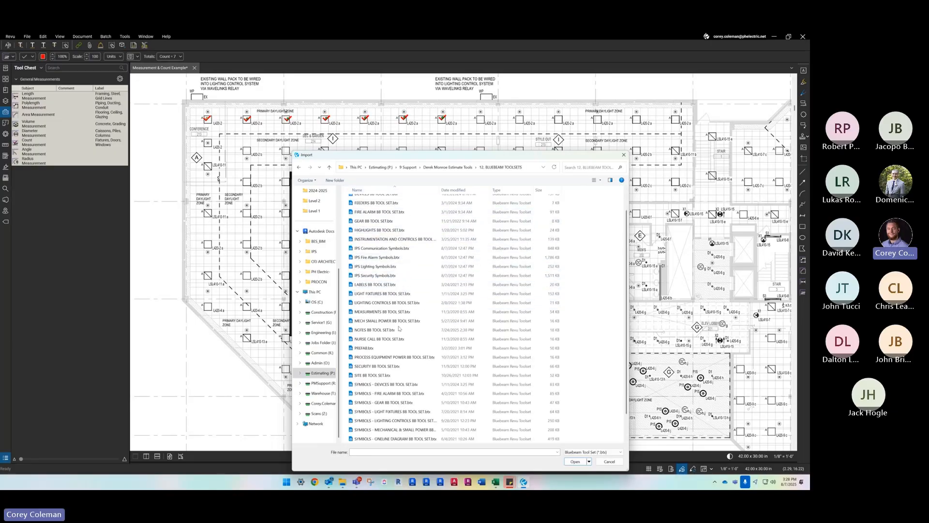
{"action": "scroll", "coordinate": [412, 359], "scroll_direction": "up", "scroll_amount": 3}
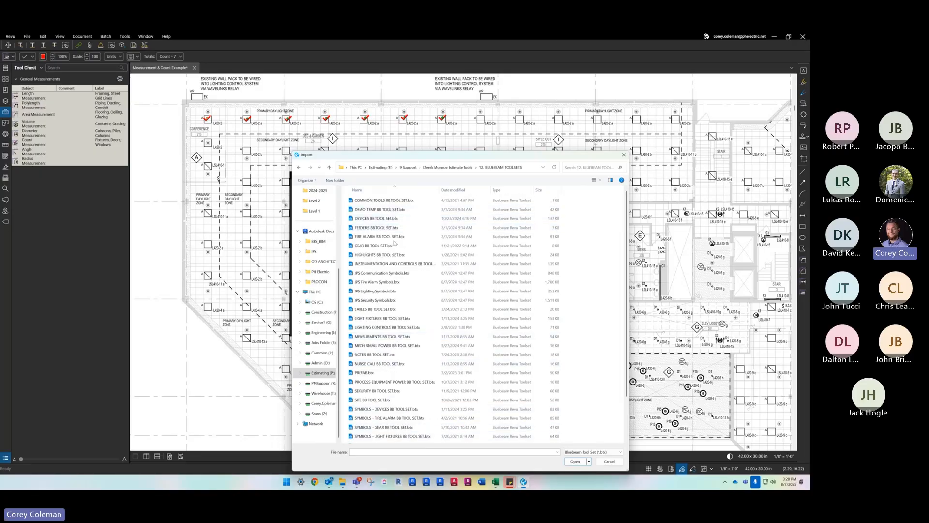
{"action": "left_click", "coordinate": [401, 319]}
{"action": "left_click", "coordinate": [400, 330], "text": "ctrl"}
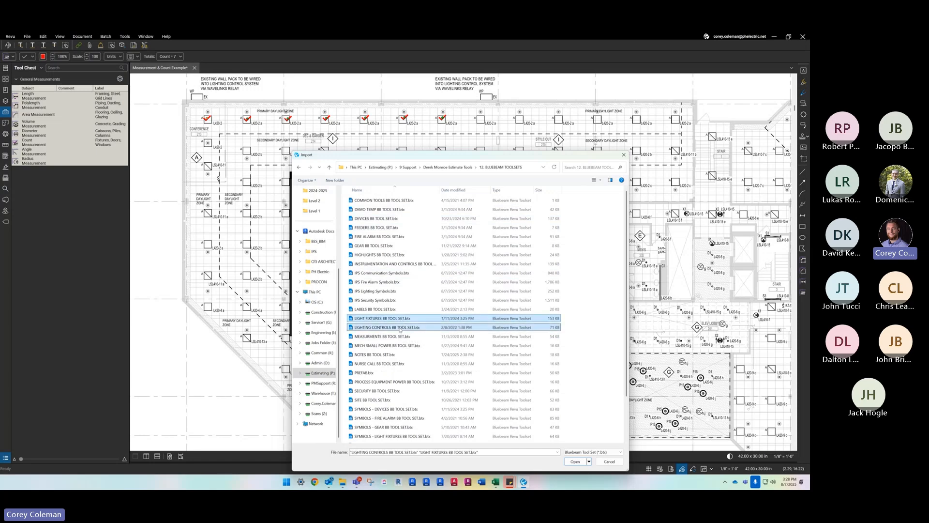
{"action": "left_click", "coordinate": [576, 463]}
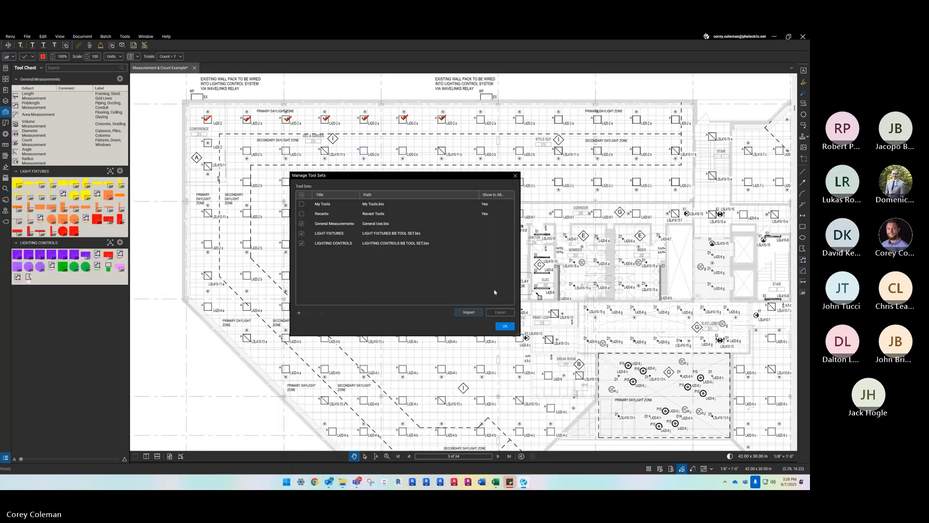
{"action": "left_click", "coordinate": [504, 326]}
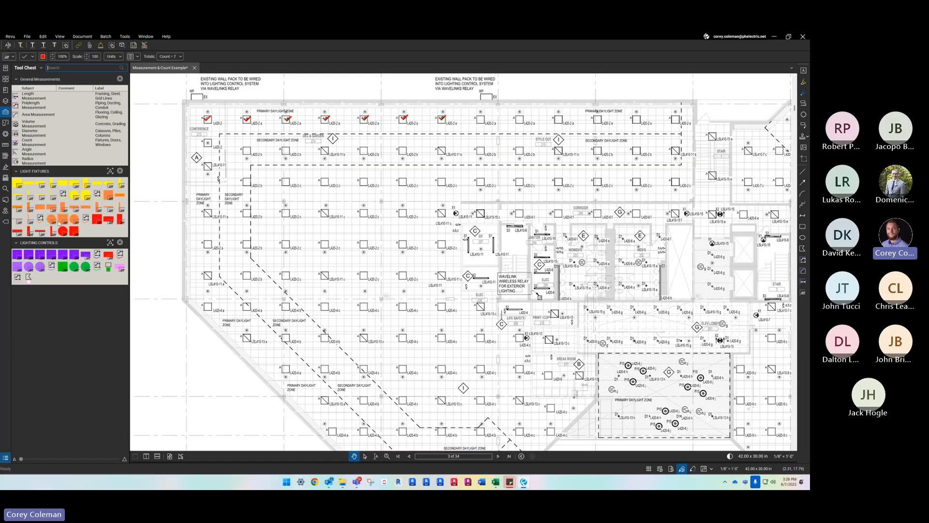
- Delete the red check-mark count measurement from the top row of light fixtures on the plan
{"action": "scroll", "coordinate": [334, 230], "scroll_direction": "down", "scroll_amount": 1}
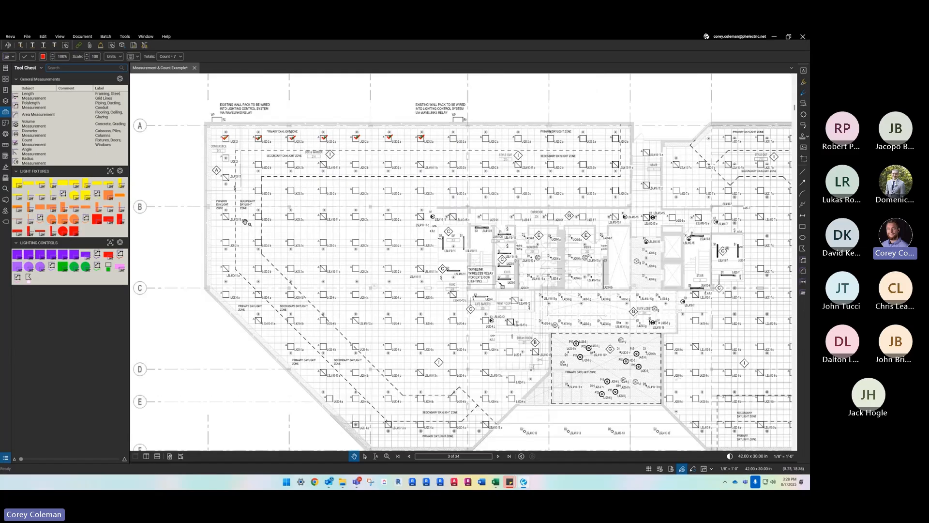
{"action": "scroll", "coordinate": [255, 215], "scroll_direction": "up", "scroll_amount": 1}
{"action": "left_click_drag", "start_coordinate": [247, 138], "coordinate": [242, 151]}
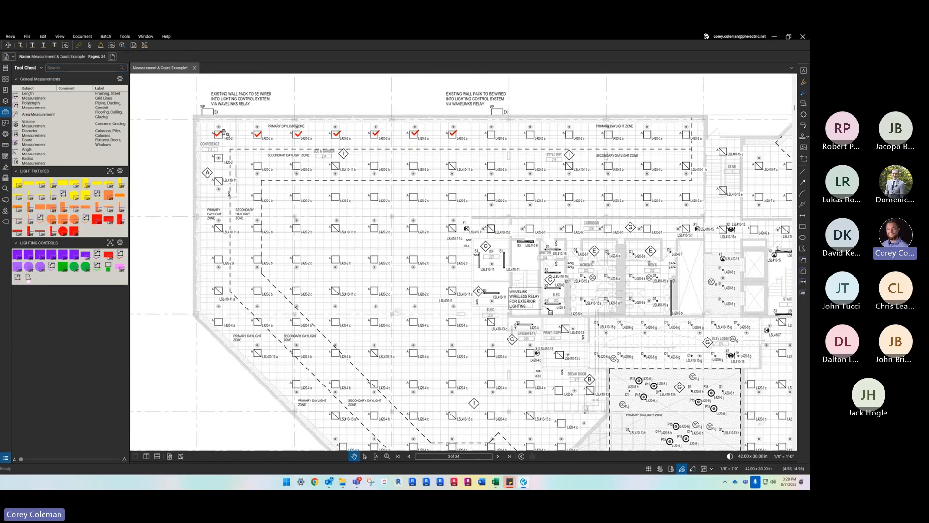
{"action": "left_click", "coordinate": [218, 133]}
{"action": "key", "text": "Delete"}
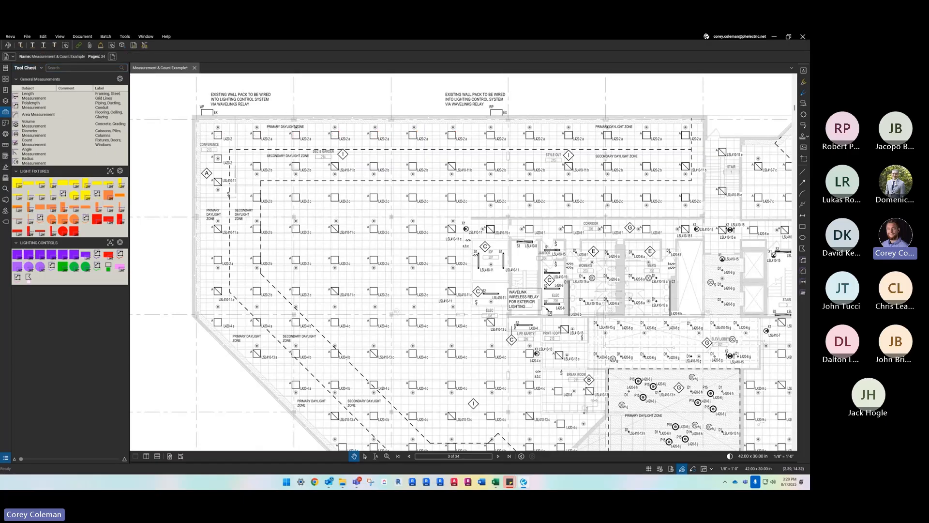
- Run a visual search of the current page for the type A square light fixture symbol beside the L420-2 label
{"action": "key", "text": "ctrl+f"}
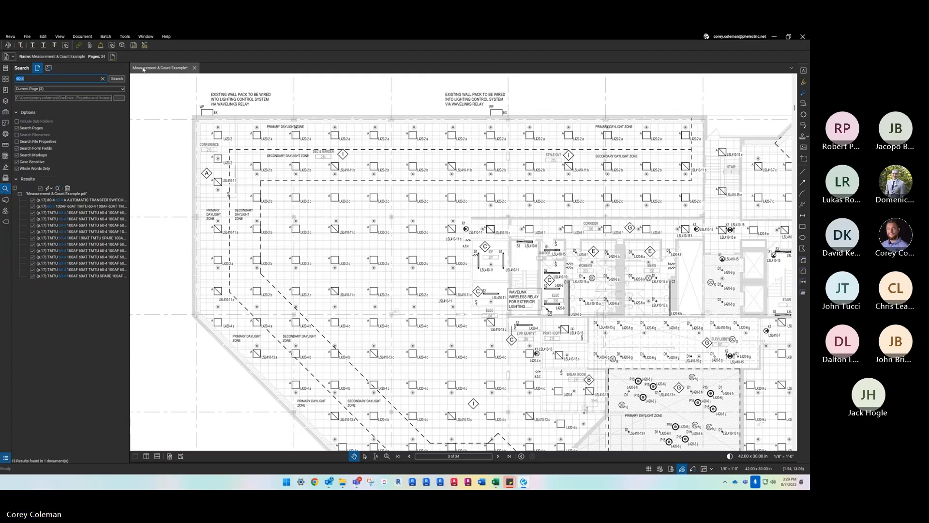
{"action": "left_click", "coordinate": [48, 68]}
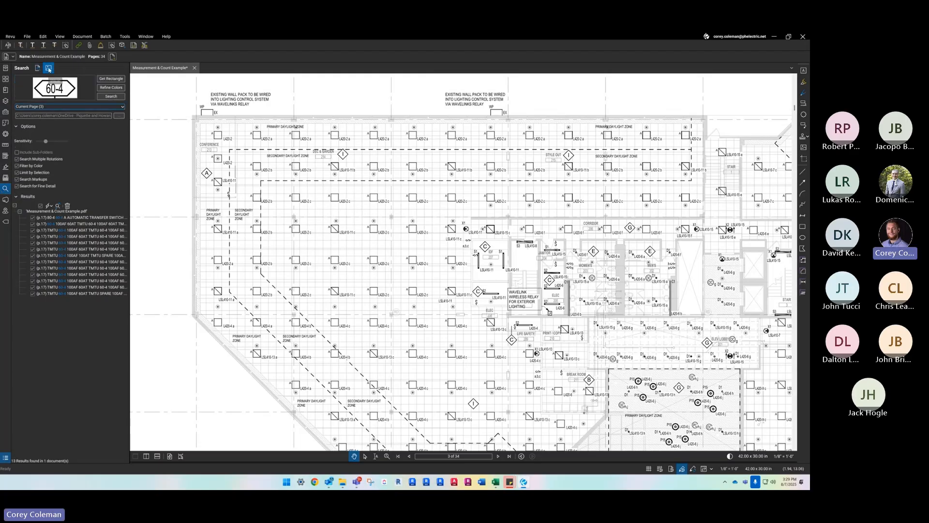
{"action": "left_click", "coordinate": [112, 96]}
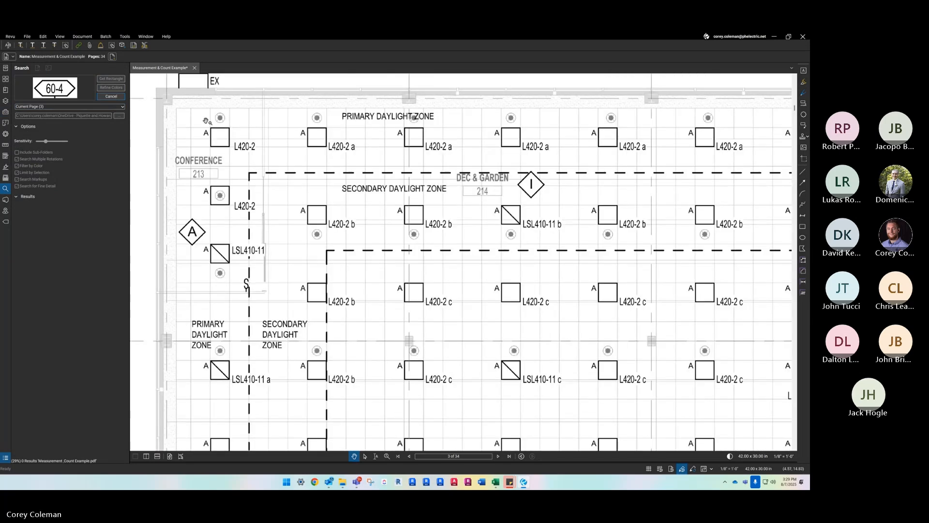
{"action": "left_click", "coordinate": [111, 97]}
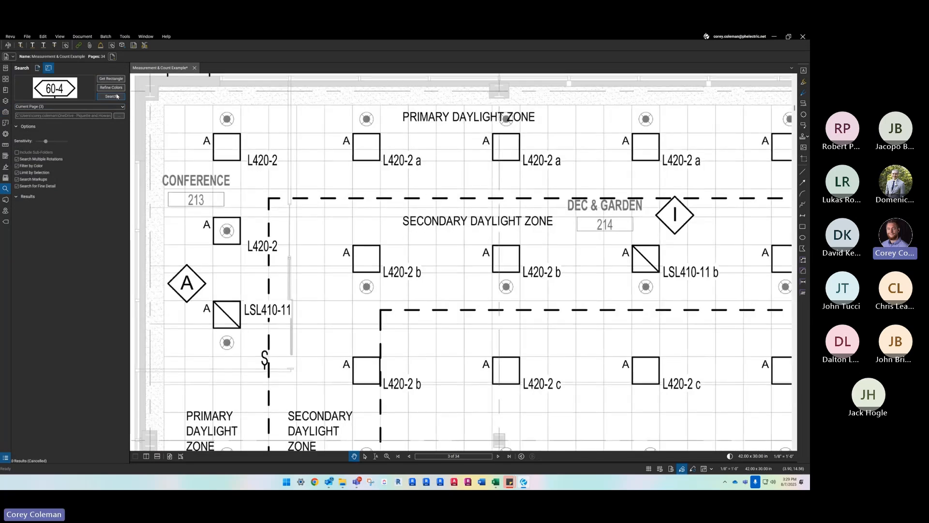
{"action": "left_click", "coordinate": [111, 79]}
{"action": "left_click_drag", "start_coordinate": [201, 128], "coordinate": [246, 166]}
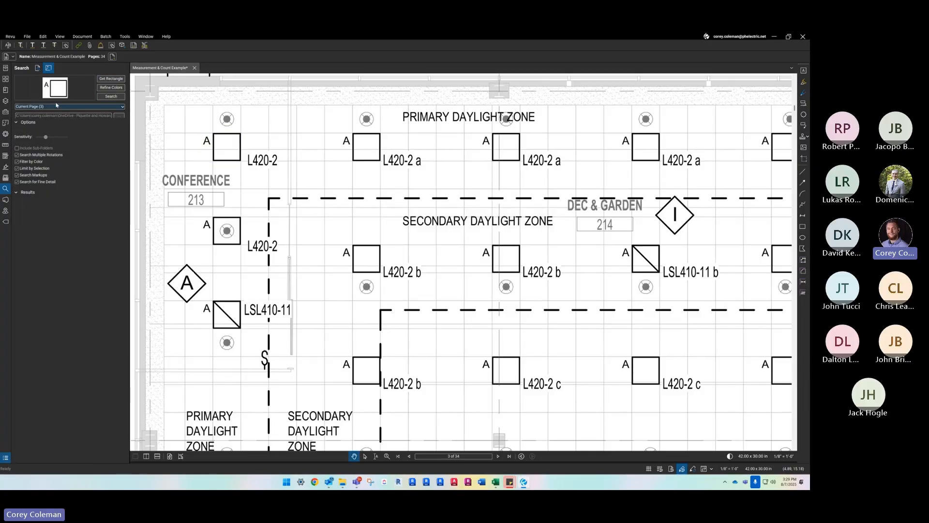
{"action": "left_click", "coordinate": [102, 97]}
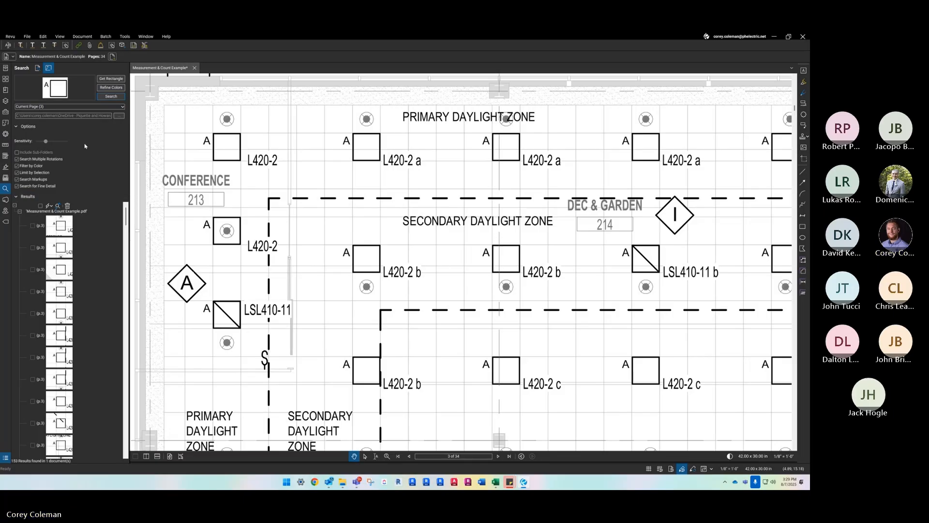
- Select all visual search results for the type A fixture and apply the LIGHT - 2X2 count measurement to them
{"action": "left_click", "coordinate": [41, 206]}
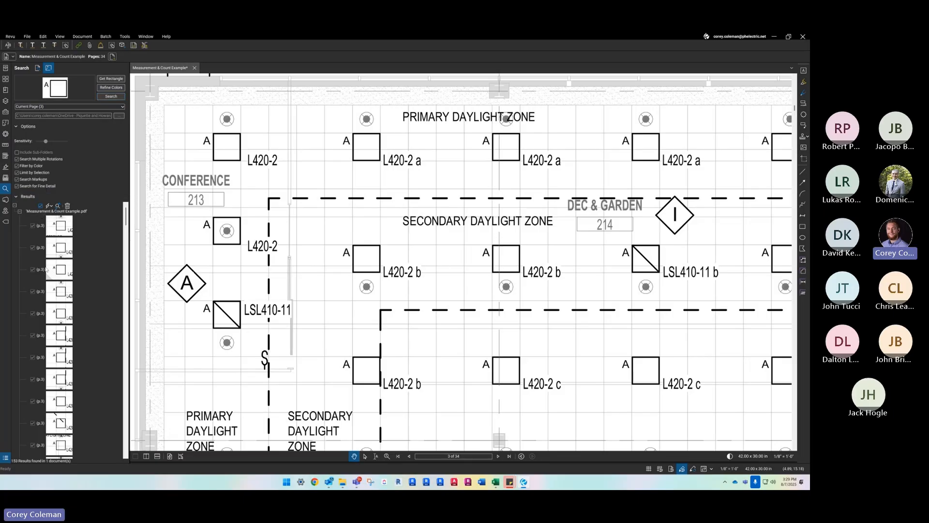
{"action": "left_click", "coordinate": [51, 206]}
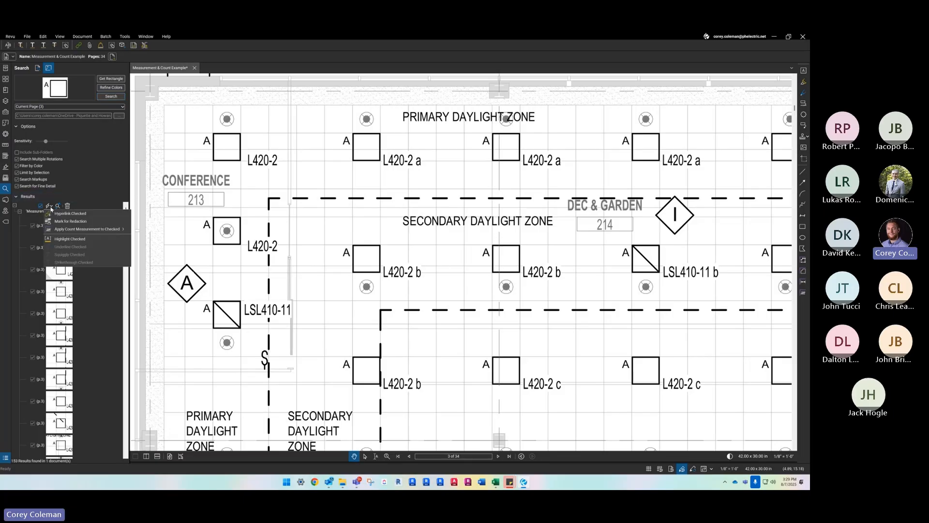
{"action": "mouse_move", "coordinate": [71, 231]}
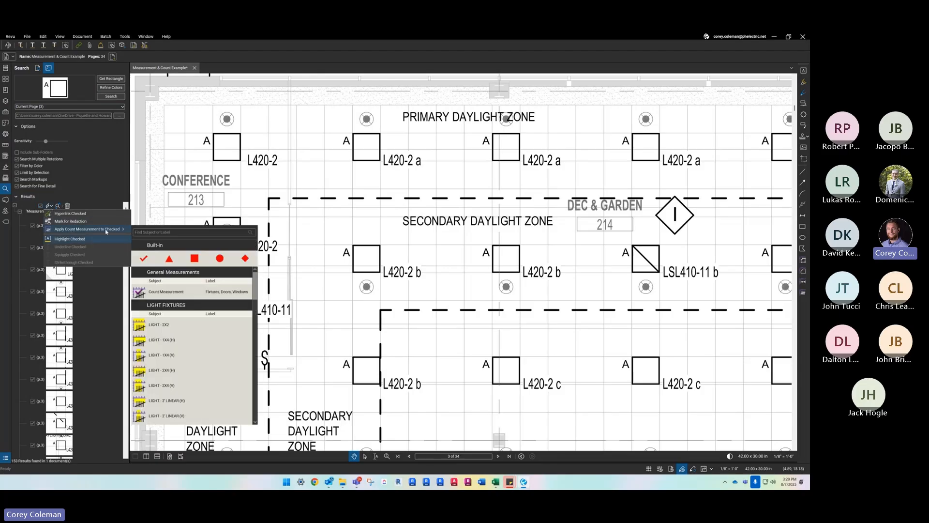
{"action": "scroll", "coordinate": [190, 339], "scroll_direction": "down", "scroll_amount": 4}
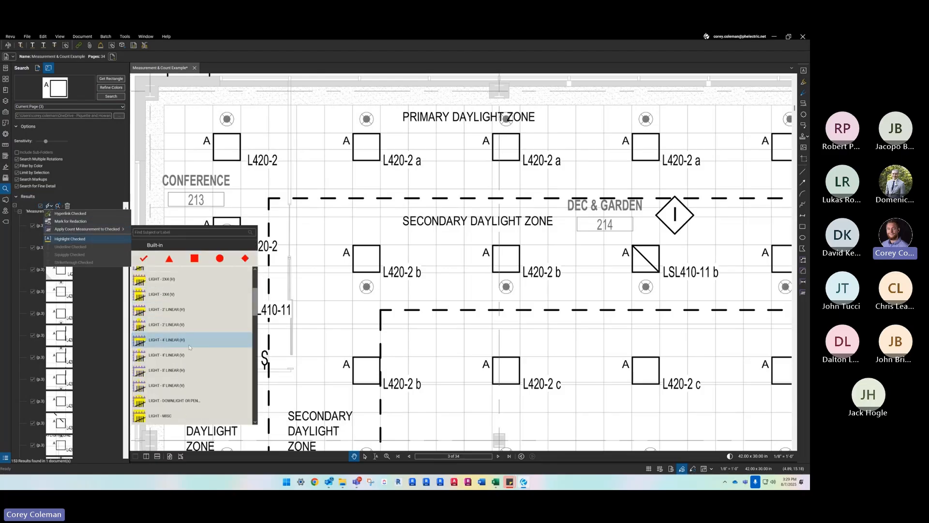
{"action": "scroll", "coordinate": [189, 349], "scroll_direction": "down", "scroll_amount": 8}
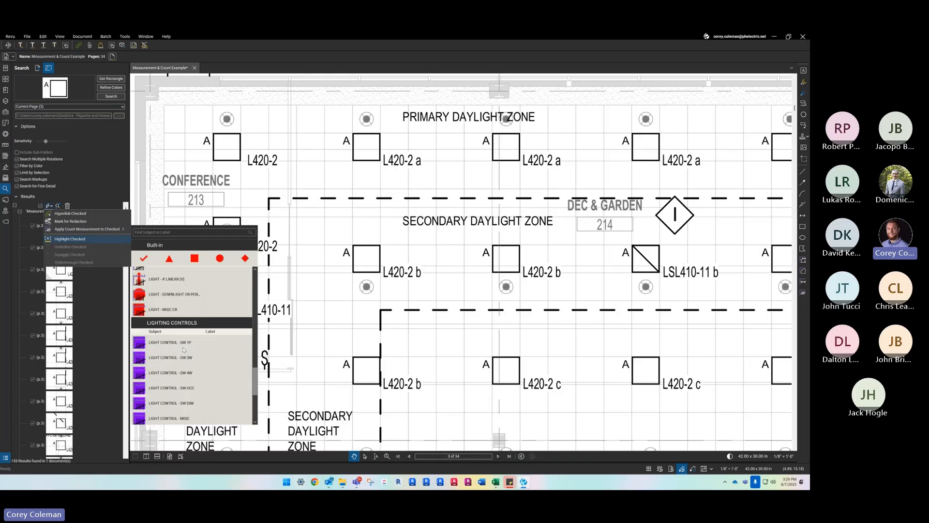
{"action": "scroll", "coordinate": [186, 364], "scroll_direction": "up", "scroll_amount": 10}
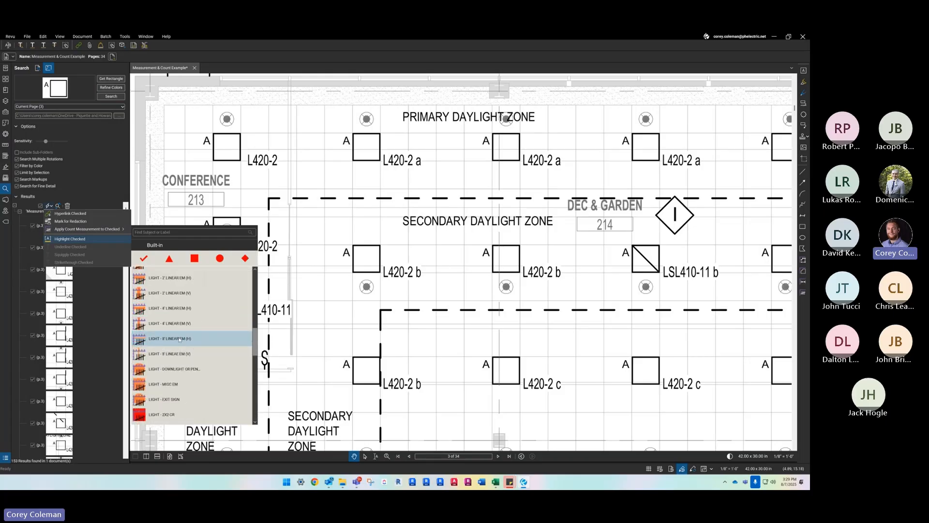
{"action": "scroll", "coordinate": [176, 329], "scroll_direction": "up", "scroll_amount": 5}
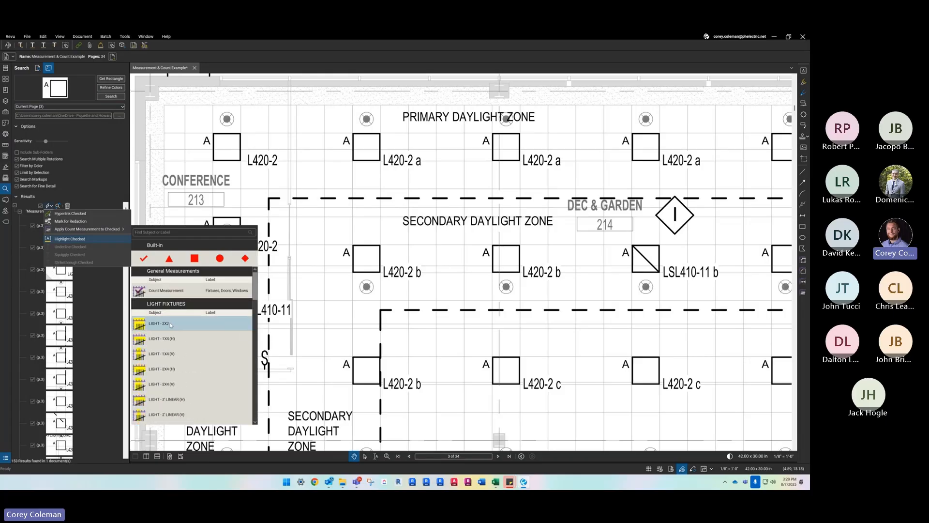
{"action": "left_click", "coordinate": [165, 325]}
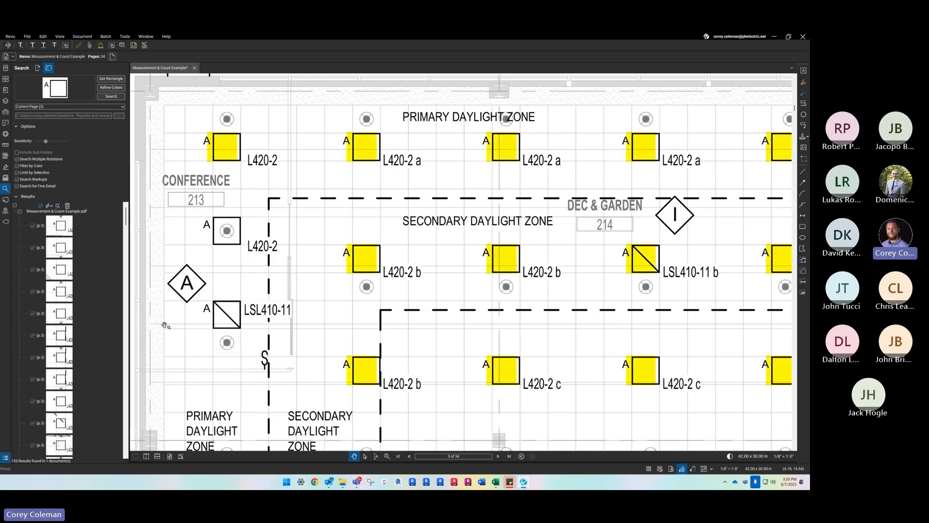
- Set the label of the LIGHT - 2X2 count to A in the Markups List
{"action": "left_click_drag", "start_coordinate": [392, 464], "coordinate": [380, 270]}
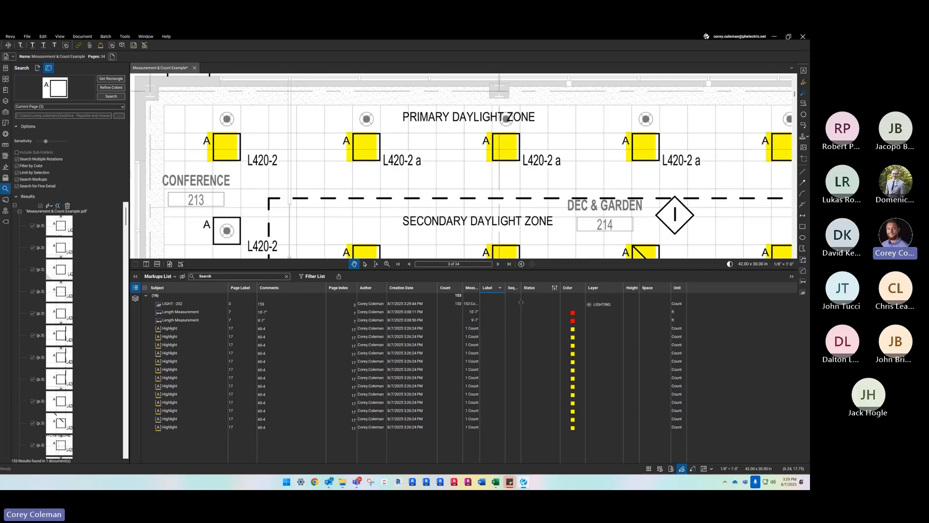
{"action": "left_click", "coordinate": [487, 305]}
{"action": "left_click", "coordinate": [487, 306]}
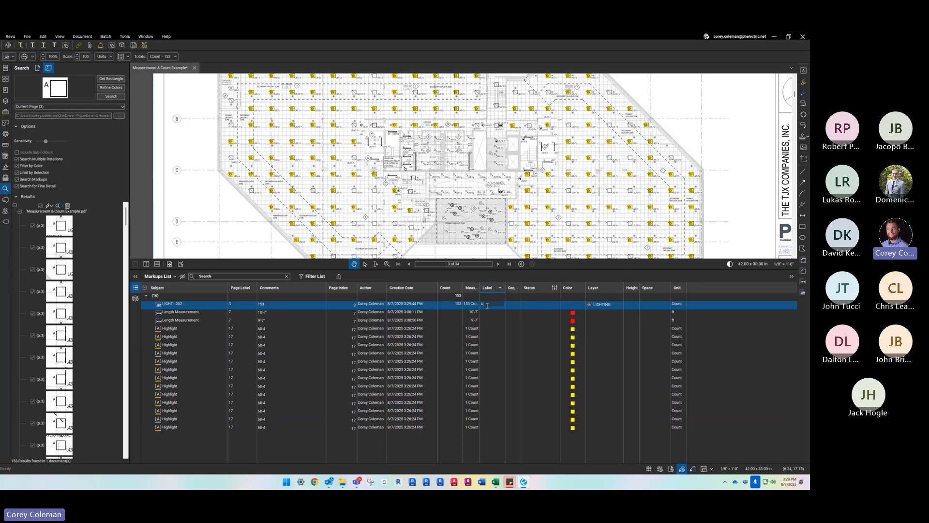
{"action": "type", "text": "A"}
{"action": "key", "text": "Return"}
{"action": "left_click", "coordinate": [550, 152]}
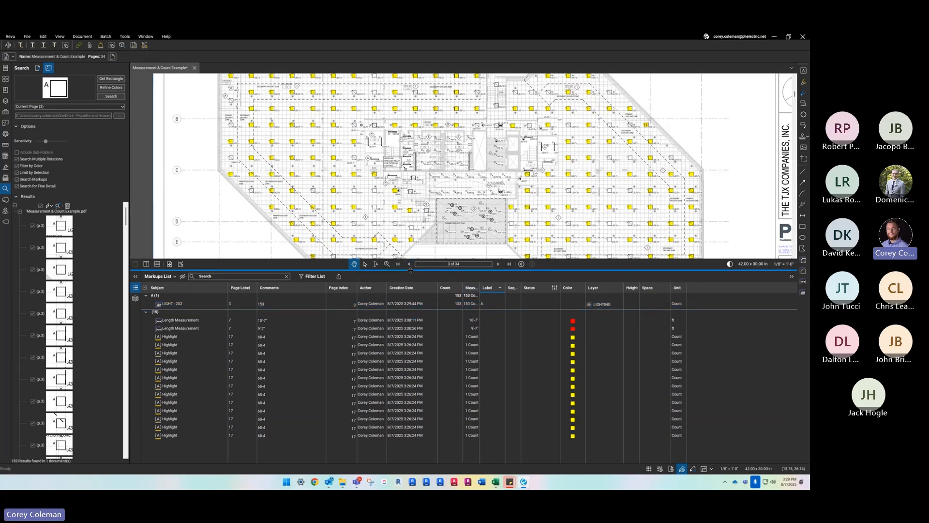
{"action": "left_click_drag", "start_coordinate": [411, 271], "coordinate": [411, 434]}
- Place a new LIGHT - 2X2 count from the LIGHT FIXTURES tool set on unmarked type A fixtures near the break room
{"action": "scroll", "coordinate": [387, 245], "scroll_direction": "up", "scroll_amount": 4}
{"action": "scroll", "coordinate": [420, 221], "scroll_direction": "down", "scroll_amount": 5}
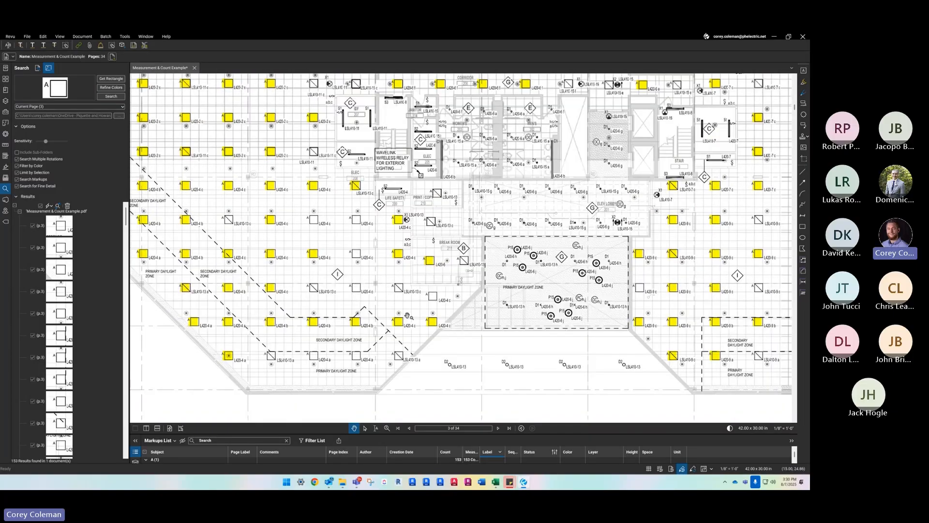
{"action": "scroll", "coordinate": [208, 174], "scroll_direction": "up", "scroll_amount": 2}
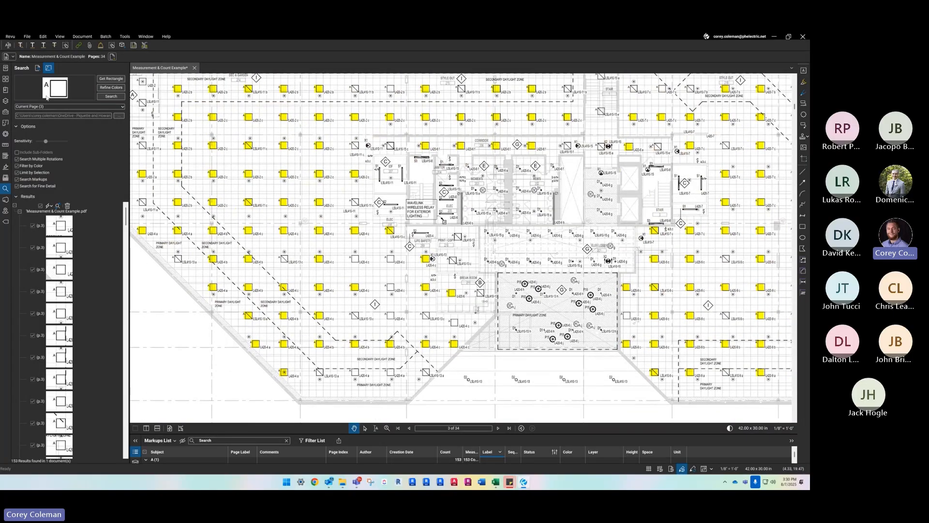
{"action": "left_click", "coordinate": [5, 112]}
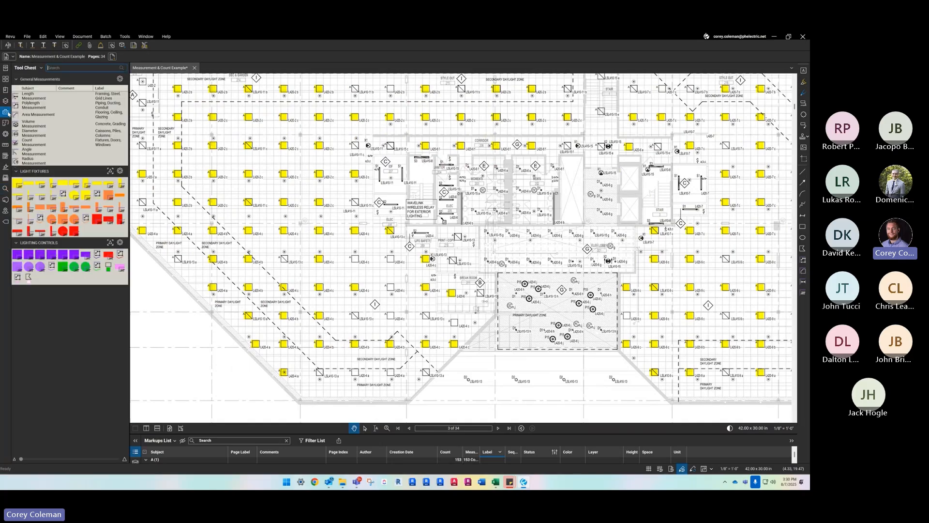
{"action": "left_click", "coordinate": [17, 182]}
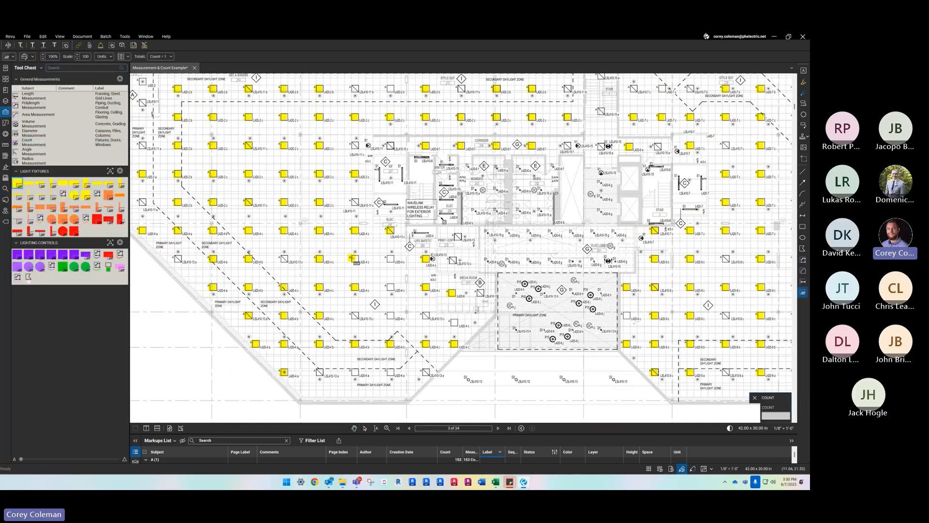
{"action": "scroll", "coordinate": [353, 260], "scroll_direction": "up", "scroll_amount": 2}
{"action": "left_click", "coordinate": [418, 260]}
{"action": "left_click", "coordinate": [418, 309]}
{"action": "left_click", "coordinate": [418, 357]}
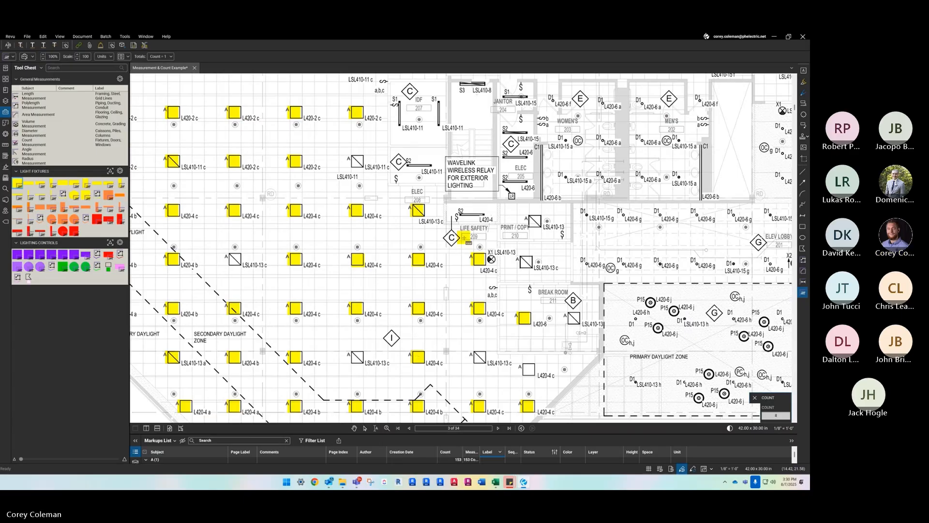
{"action": "scroll", "coordinate": [444, 146], "scroll_direction": "down", "scroll_amount": 1}
{"action": "left_click", "coordinate": [515, 333]}
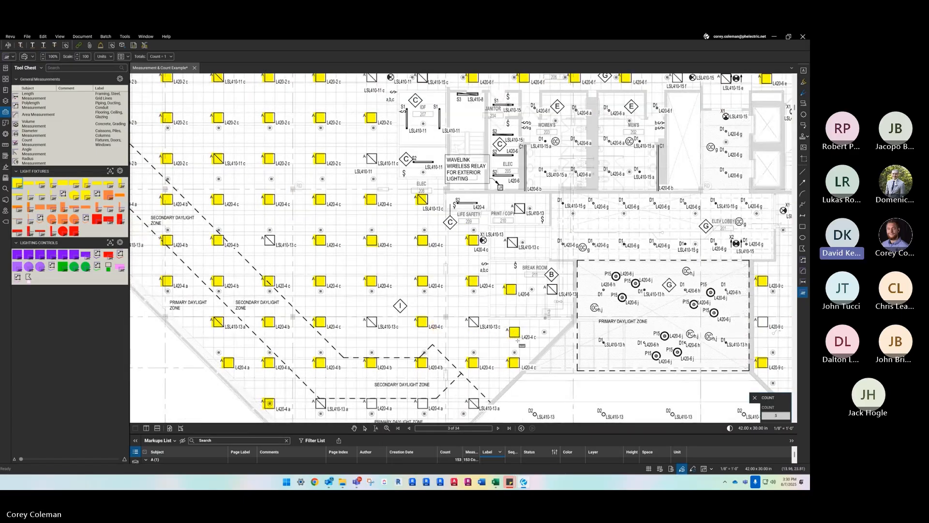
- Select the separately placed LIGHT - 2X2 count near the break room and remove it
{"action": "key", "text": "Escape"}
{"action": "right_click", "coordinate": [515, 333]}
{"action": "left_click", "coordinate": [380, 260]}
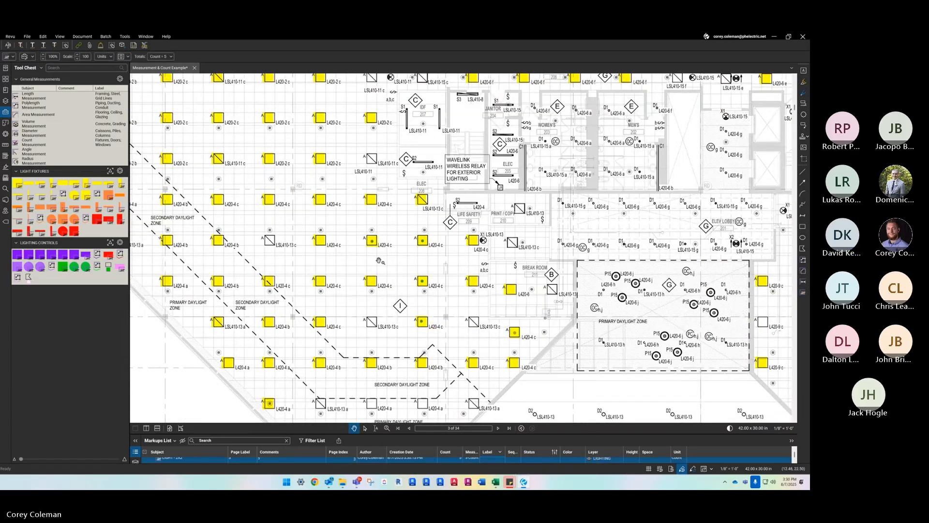
{"action": "right_click", "coordinate": [370, 282]}
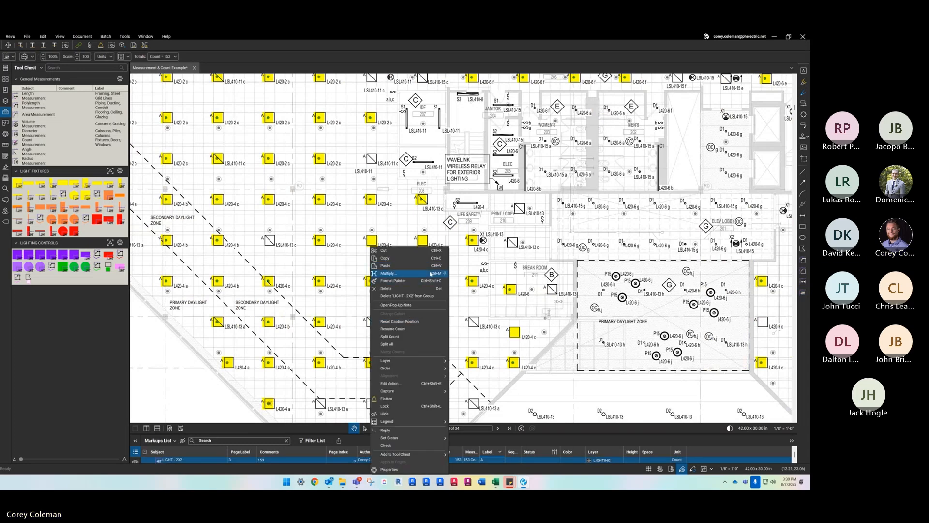
{"action": "left_click", "coordinate": [408, 336]}
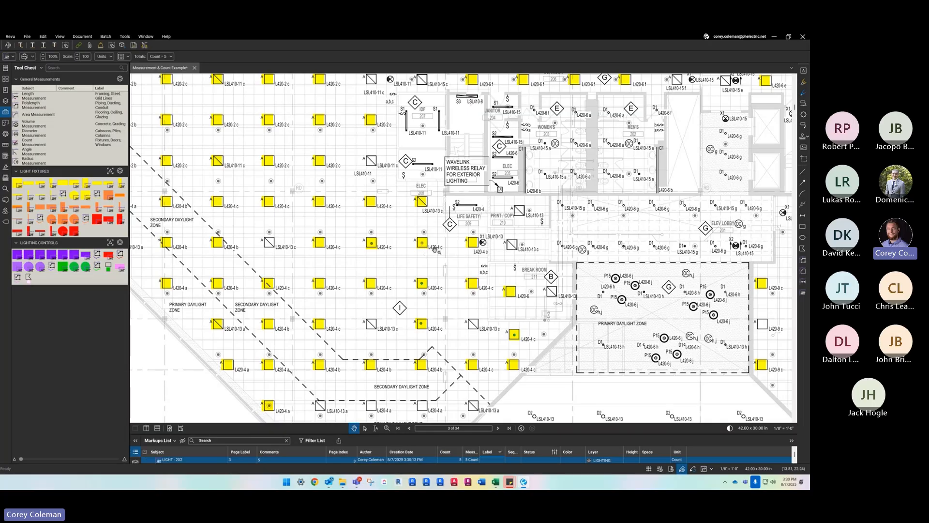
- Resume the page-wide LIGHT - 2X2 count and add the unmarked type A fixtures near the break room and in the primary daylight zone below
{"action": "right_click", "coordinate": [371, 246]}
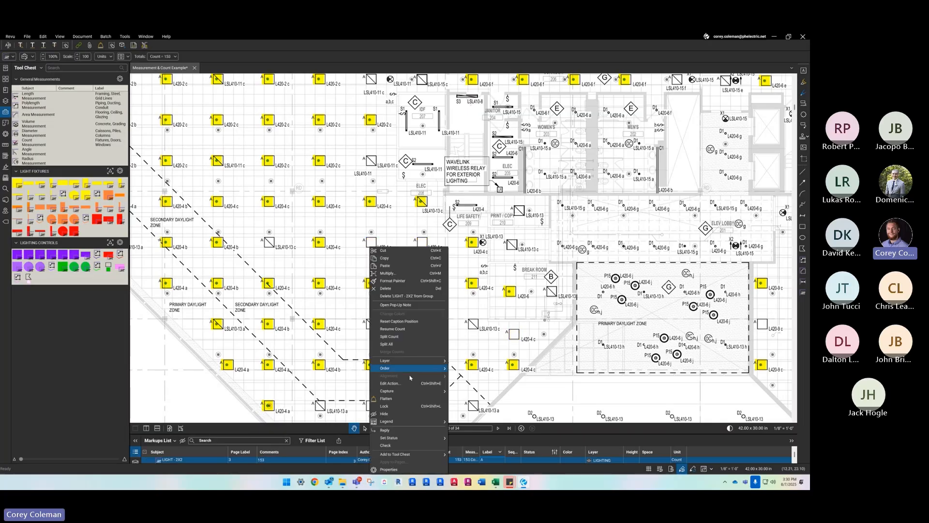
{"action": "left_click", "coordinate": [411, 330]}
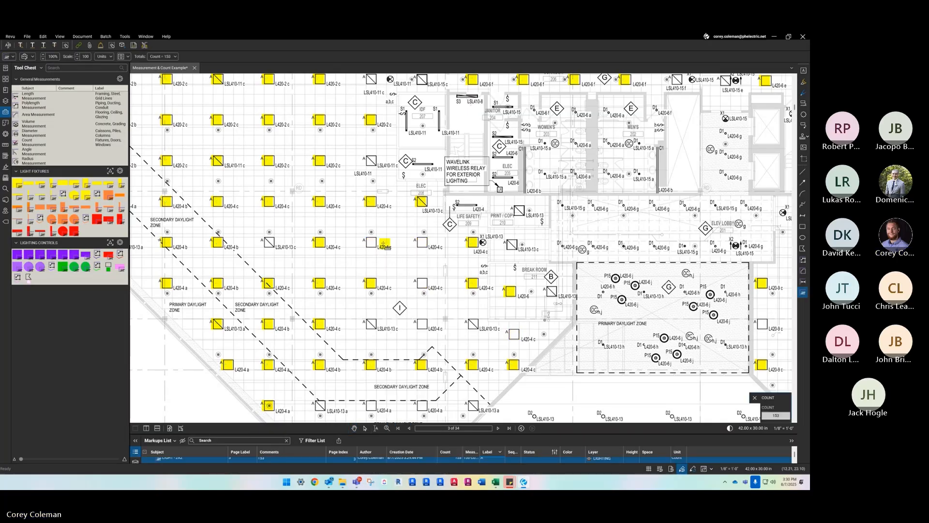
{"action": "left_click", "coordinate": [417, 243]}
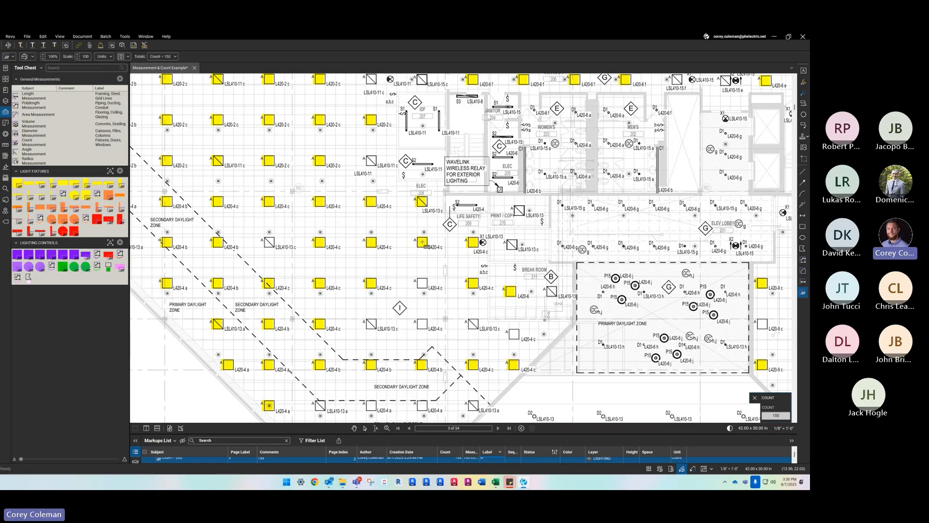
{"action": "left_click", "coordinate": [422, 283]}
{"action": "left_click", "coordinate": [423, 322]}
{"action": "left_click", "coordinate": [423, 324]}
{"action": "left_click", "coordinate": [515, 334]}
{"action": "left_click_drag", "start_coordinate": [469, 371], "coordinate": [443, 280]}
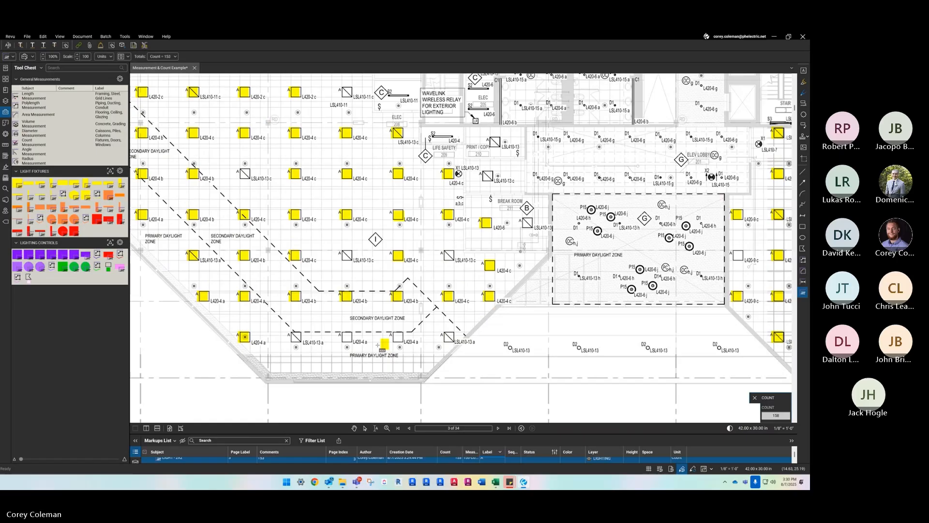
{"action": "left_click", "coordinate": [348, 337]}
{"action": "left_click", "coordinate": [398, 337]}
{"action": "key", "text": "Escape"}
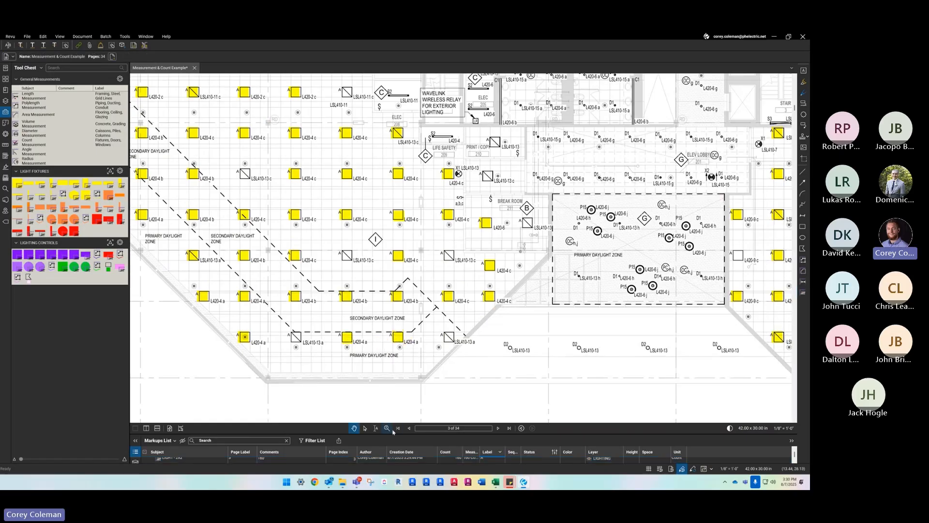
- Review the LIGHT - 2X2 count grouped under label A in the Markups List
{"action": "left_click_drag", "start_coordinate": [403, 434], "coordinate": [403, 265]}
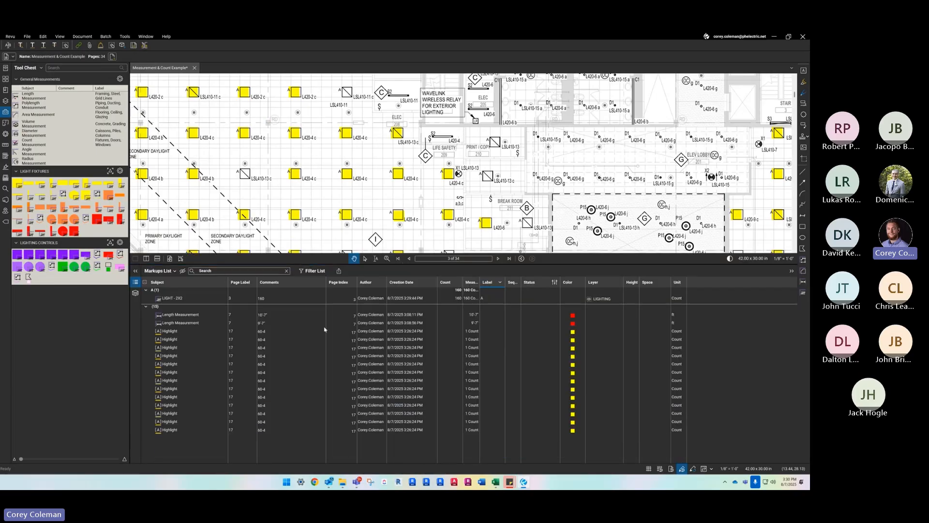
{"action": "left_click", "coordinate": [192, 300]}
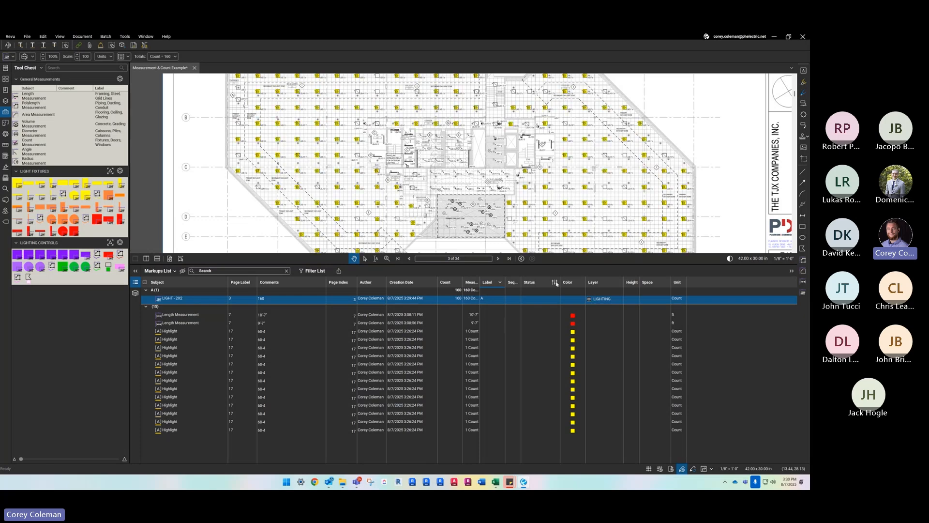
{"action": "left_click_drag", "start_coordinate": [542, 265], "coordinate": [538, 426]}
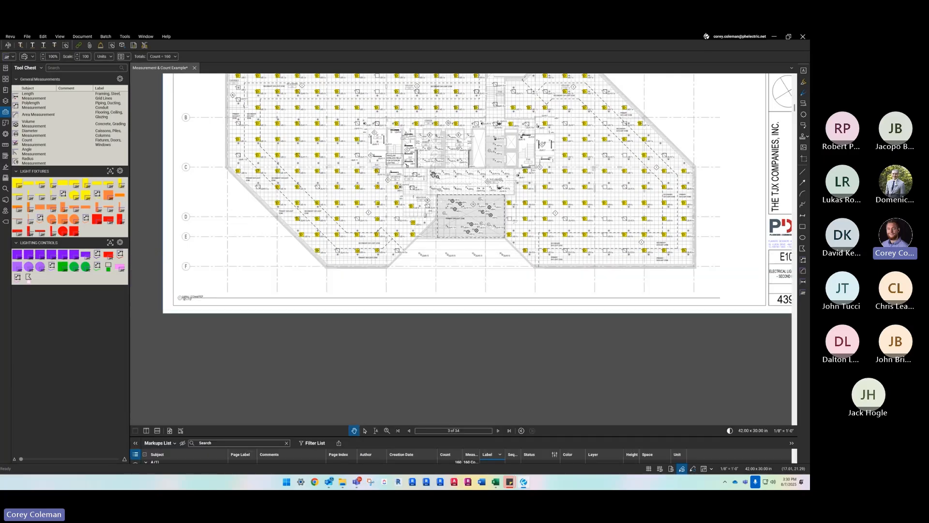
- Run a visual search of the current page for the circled OC symbol above the break room, repeating it with a lower sensitivity
{"action": "scroll", "coordinate": [480, 204], "scroll_direction": "up", "scroll_amount": 3}
{"action": "scroll", "coordinate": [523, 205], "scroll_direction": "up", "scroll_amount": 5}
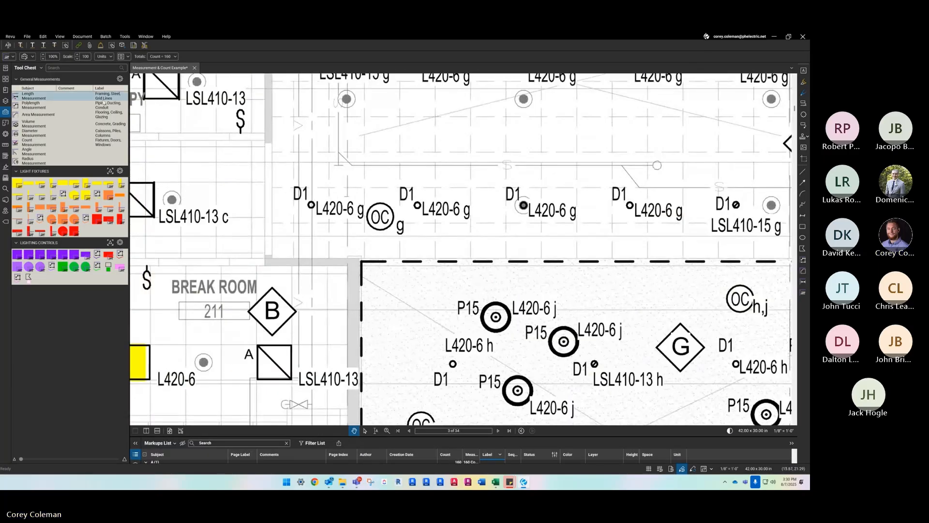
{"action": "left_click", "coordinate": [5, 188]}
{"action": "left_click", "coordinate": [111, 78]}
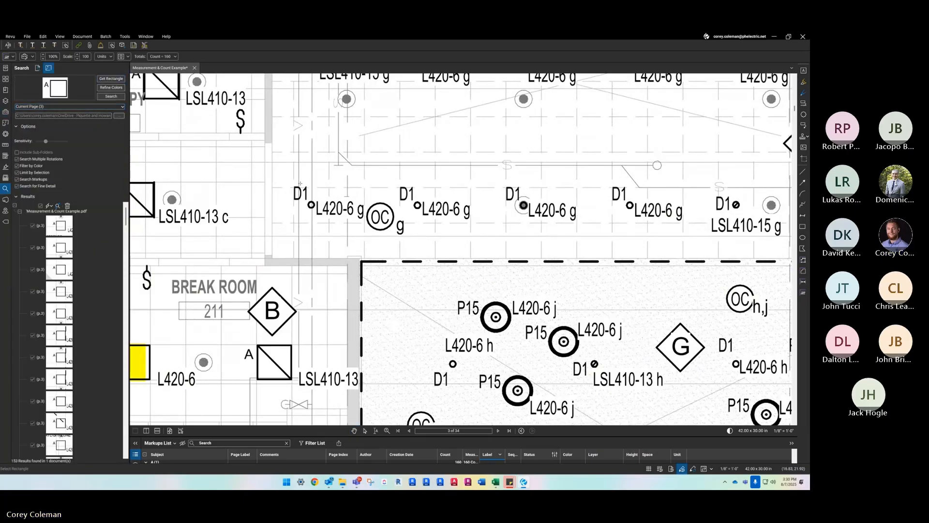
{"action": "left_click_drag", "start_coordinate": [368, 202], "coordinate": [395, 234]}
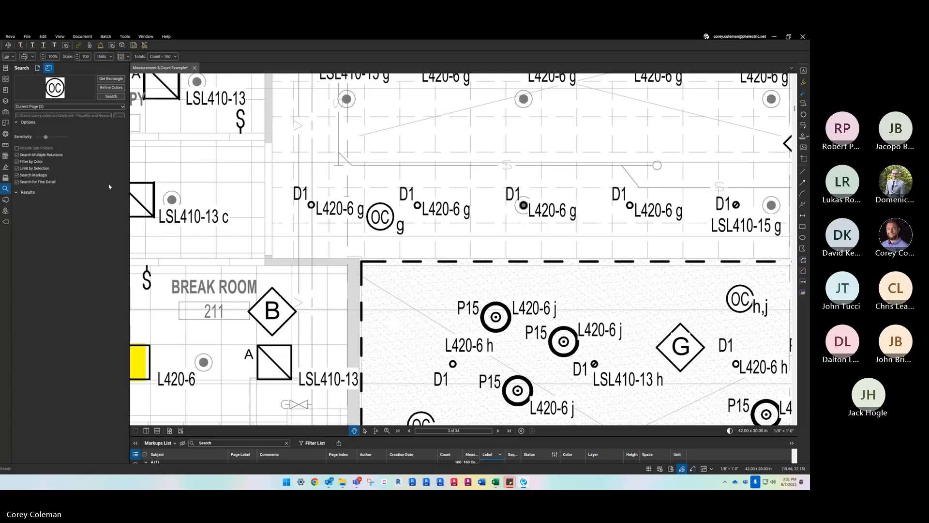
{"action": "left_click", "coordinate": [110, 97]}
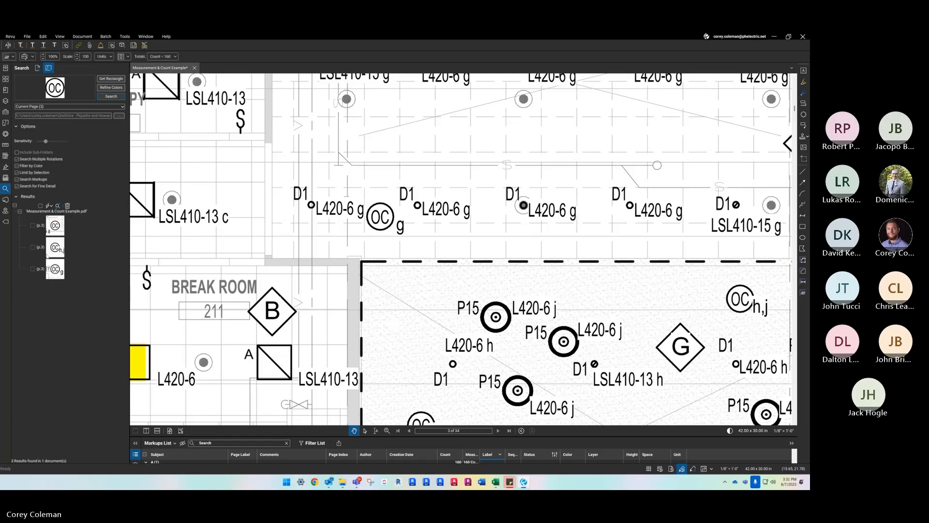
{"action": "left_click_drag", "start_coordinate": [46, 142], "coordinate": [40, 142]}
{"action": "left_click", "coordinate": [111, 96]}
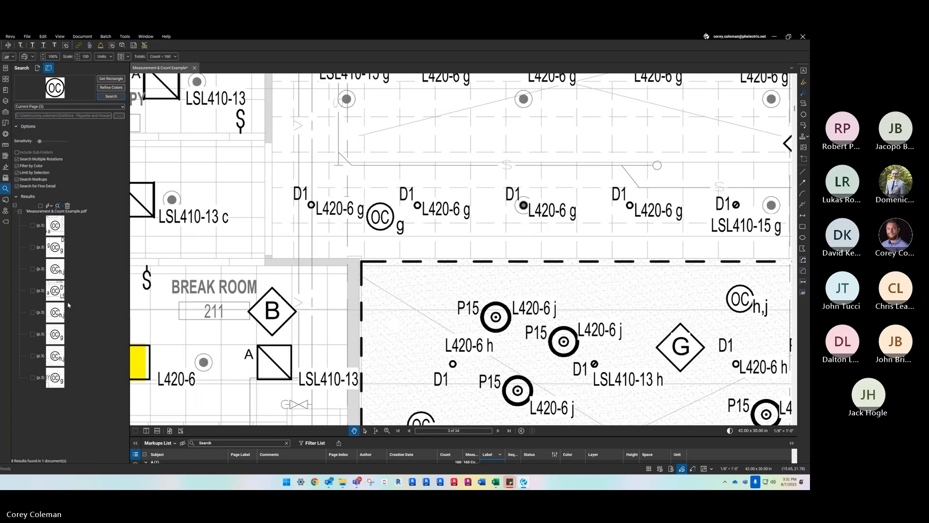
- Mark all OC symbol search results and apply the LIGHT CONTROL - OS count measurement to them
{"action": "left_click", "coordinate": [40, 206]}
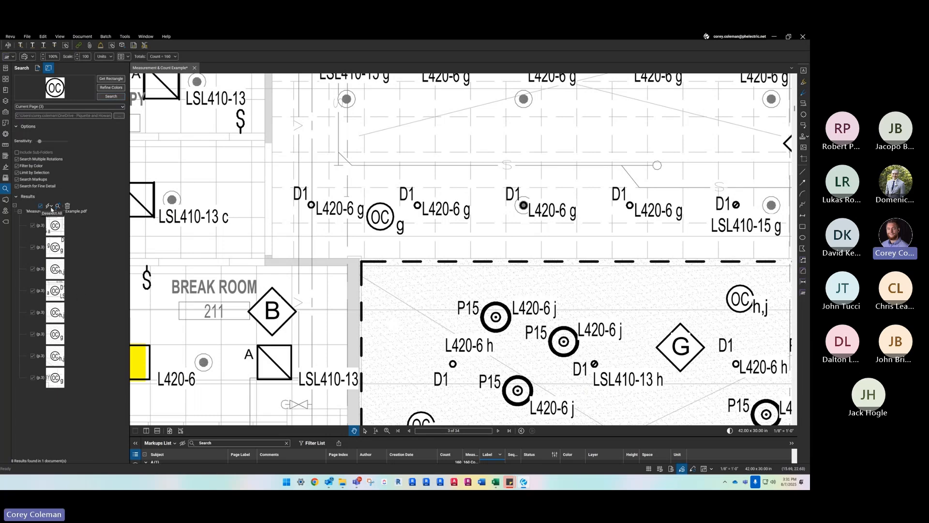
{"action": "left_click", "coordinate": [50, 206]}
{"action": "mouse_move", "coordinate": [87, 229]}
{"action": "scroll", "coordinate": [185, 332], "scroll_direction": "down", "scroll_amount": 5}
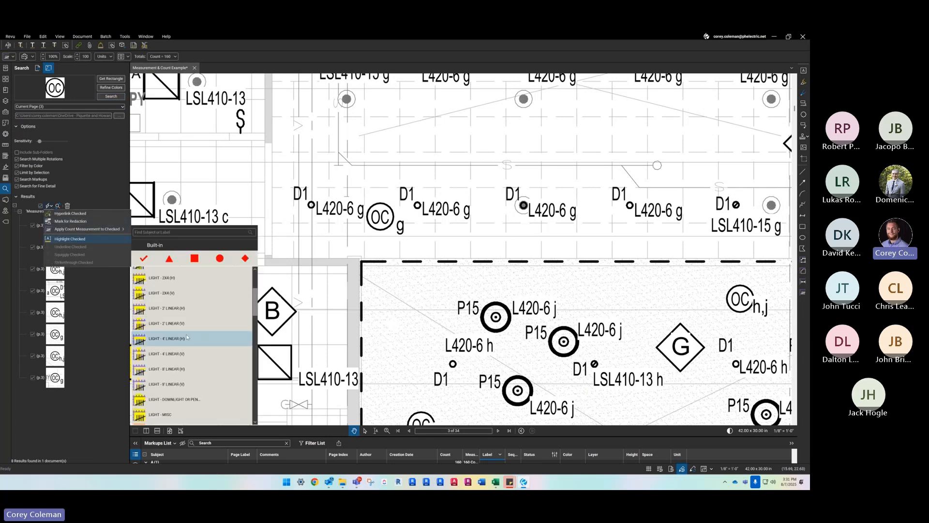
{"action": "scroll", "coordinate": [189, 330], "scroll_direction": "down", "scroll_amount": 3}
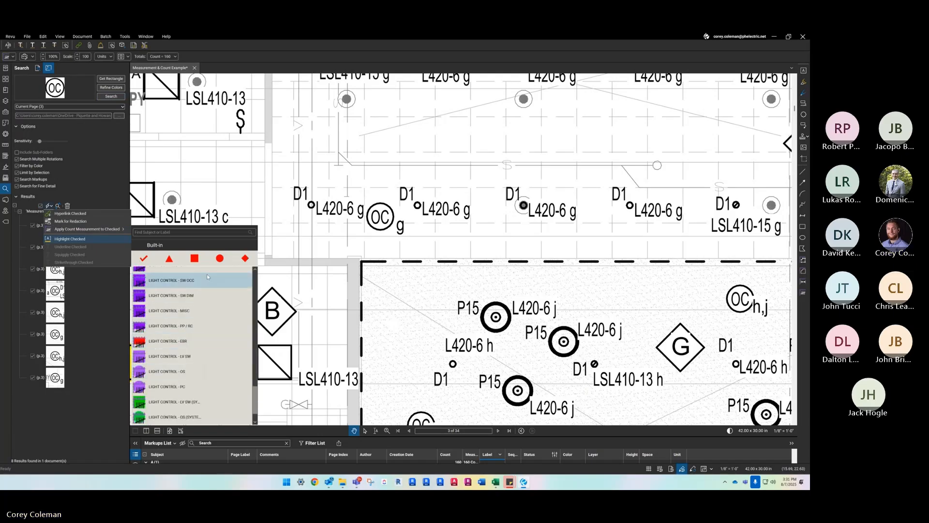
{"action": "left_click", "coordinate": [193, 374]}
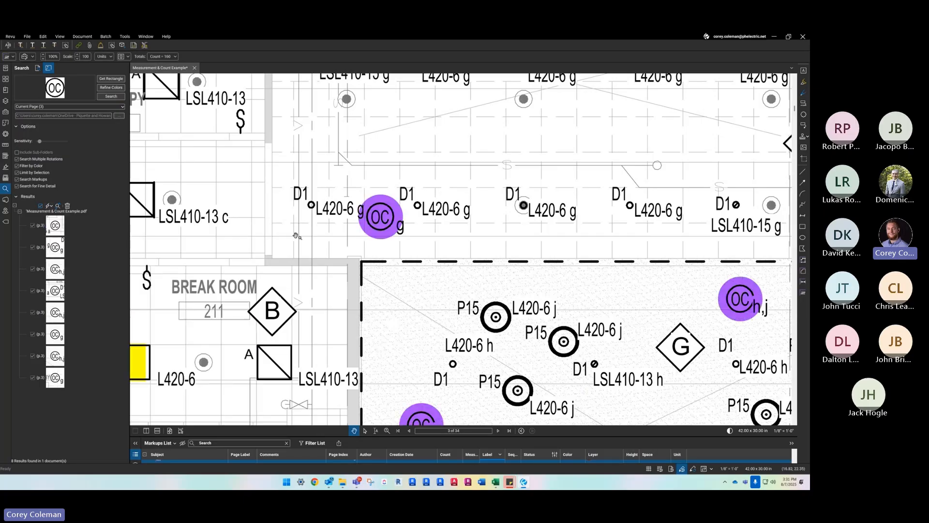
- Review the placed LIGHT CONTROL - OS counts across the floor plan and their entry in the Markups List
{"action": "scroll", "coordinate": [291, 242], "scroll_direction": "down", "scroll_amount": 5}
{"action": "scroll", "coordinate": [291, 243], "scroll_direction": "down", "scroll_amount": 1}
{"action": "mouse_move", "coordinate": [329, 205]}
{"action": "left_mouse_down"}
{"action": "mouse_move", "coordinate": [310, 219]}
{"action": "mouse_move", "coordinate": [375, 242]}
{"action": "left_mouse_up"}
{"action": "scroll", "coordinate": [375, 242], "scroll_direction": "up", "scroll_amount": 1}
{"action": "scroll", "coordinate": [376, 241], "scroll_direction": "down", "scroll_amount": 1}
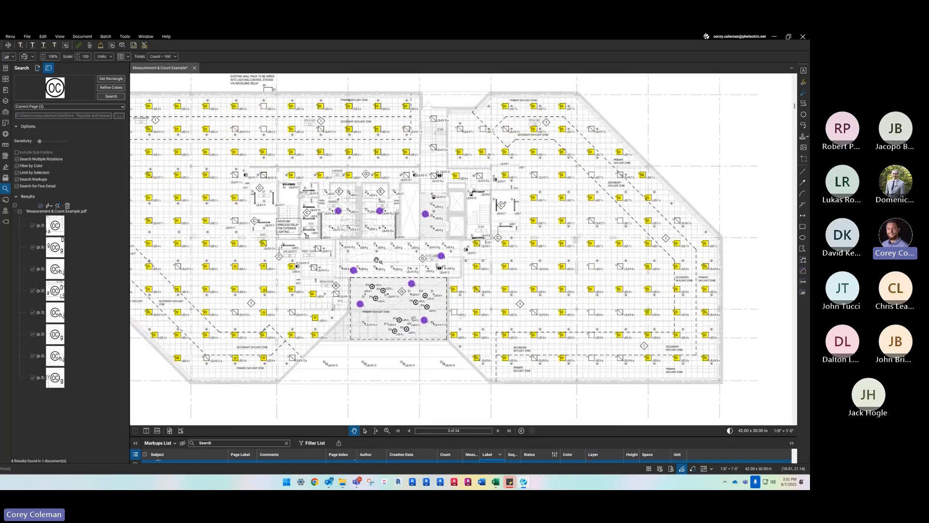
{"action": "left_click_drag", "start_coordinate": [264, 438], "coordinate": [264, 292]}
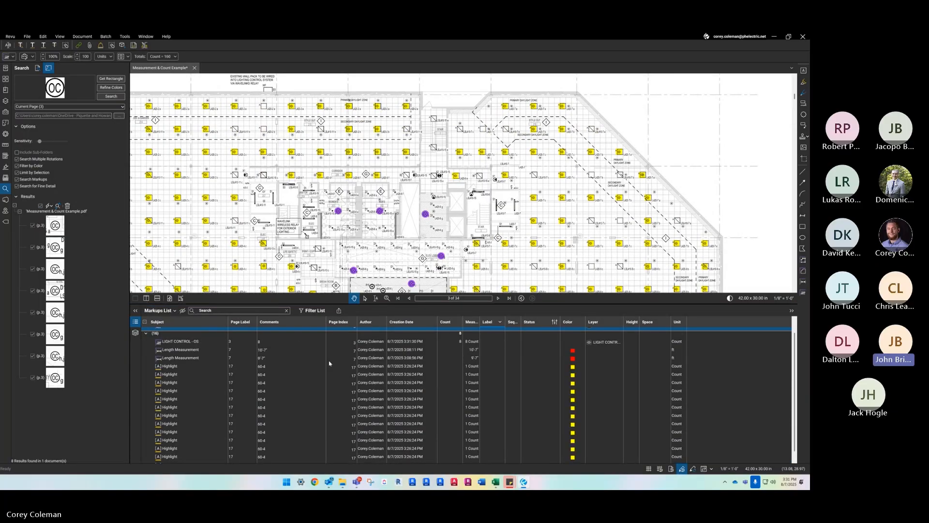
{"action": "double_click", "coordinate": [333, 304]}
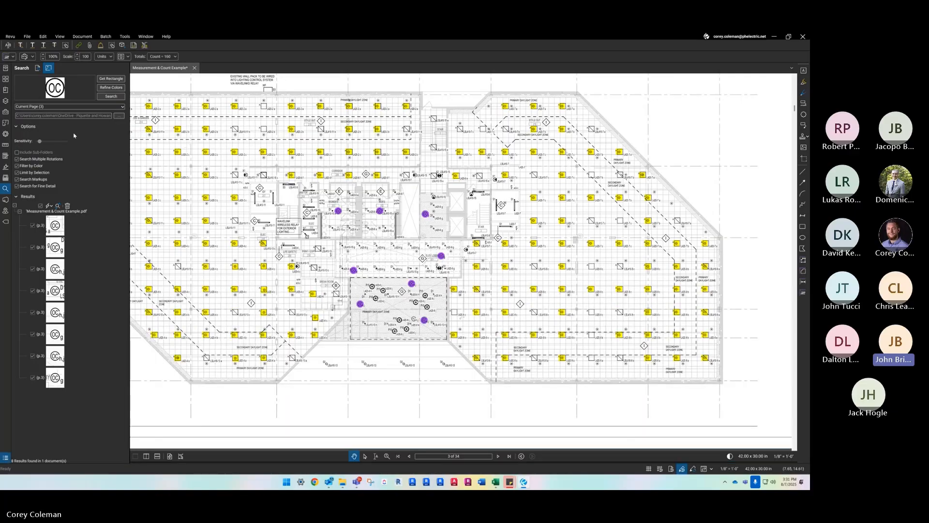
- Examine the Tool Chest's tool set manager and its import file browser, closing both without importing a tool set
{"action": "left_click", "coordinate": [6, 112]}
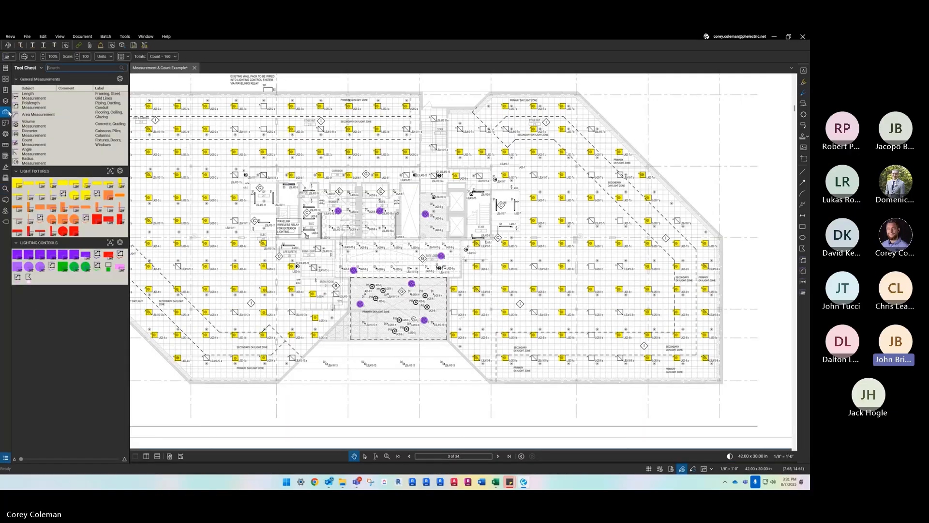
{"action": "left_click", "coordinate": [36, 68]}
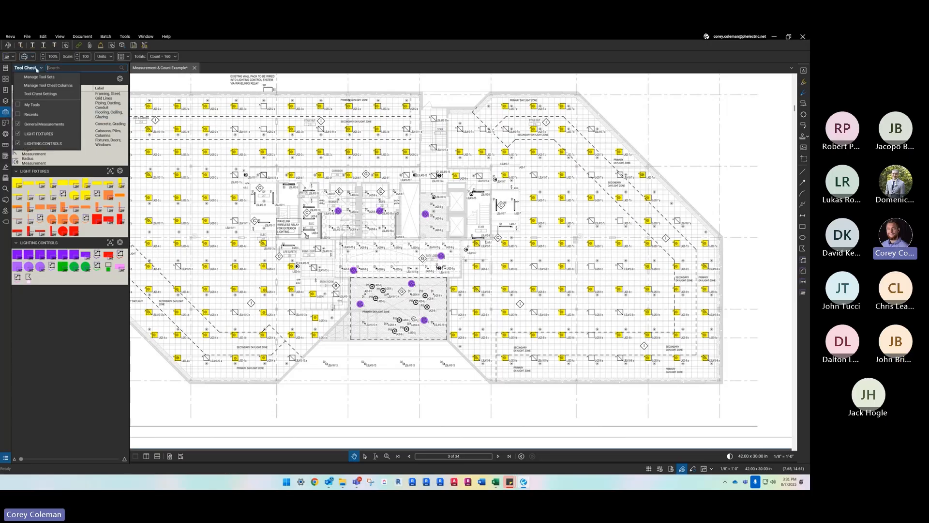
{"action": "left_click", "coordinate": [48, 78]}
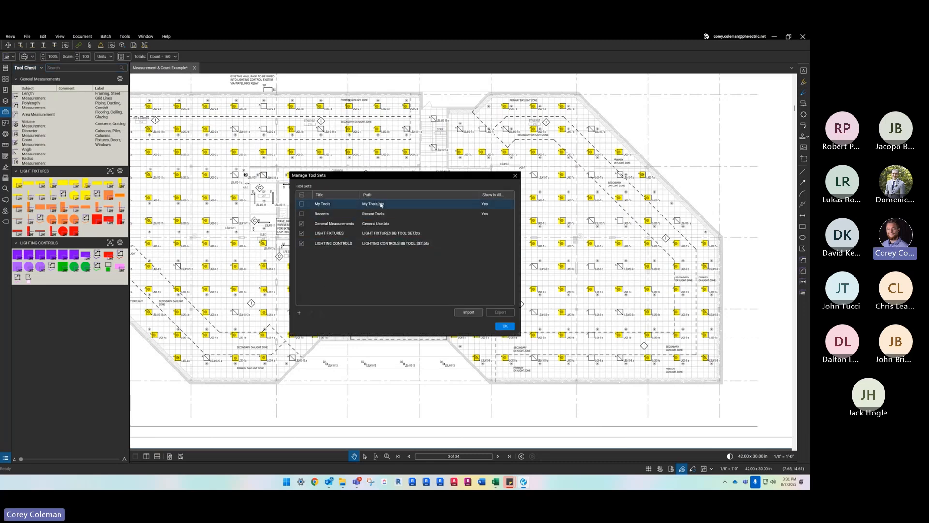
{"action": "left_click", "coordinate": [469, 313]}
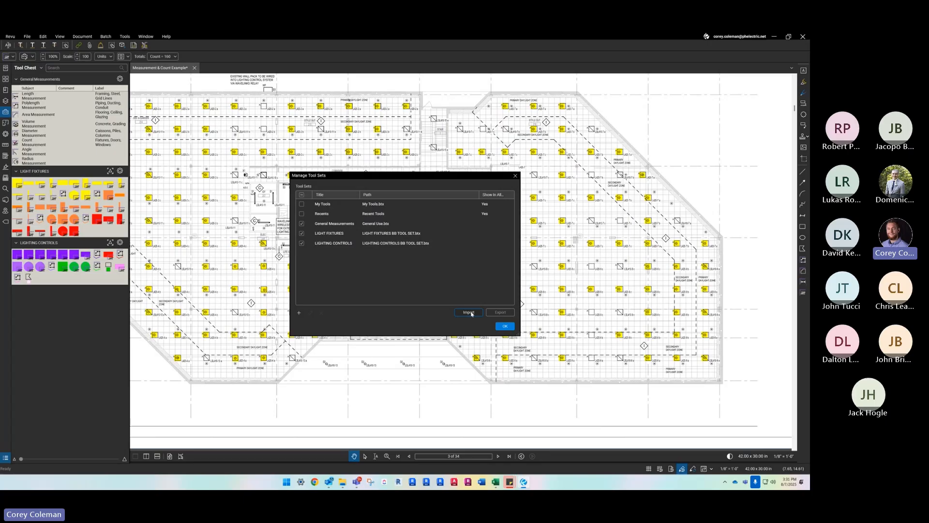
{"action": "scroll", "coordinate": [320, 358], "scroll_direction": "down", "scroll_amount": 3}
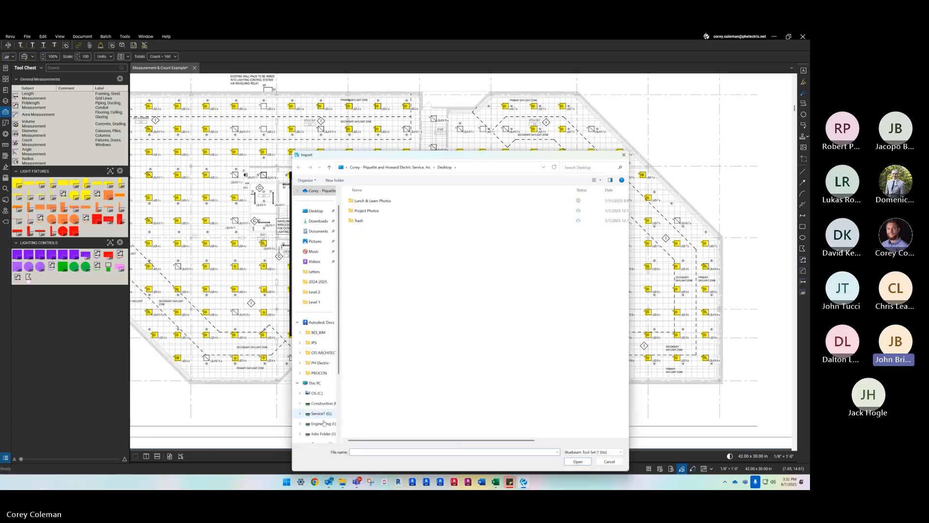
{"action": "left_click", "coordinate": [624, 155]}
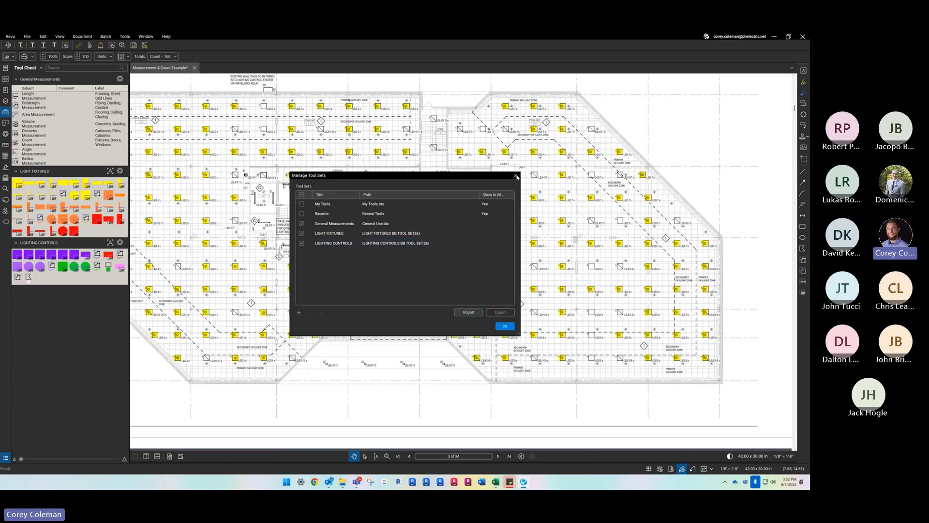
{"action": "left_click", "coordinate": [516, 177]}
- Delete all the page 17 Highlight markups with the comment 60-4 from the Markups List
{"action": "scroll", "coordinate": [314, 439], "scroll_direction": "down", "scroll_amount": 3}
{"action": "left_click_drag", "start_coordinate": [294, 462], "coordinate": [294, 256]}
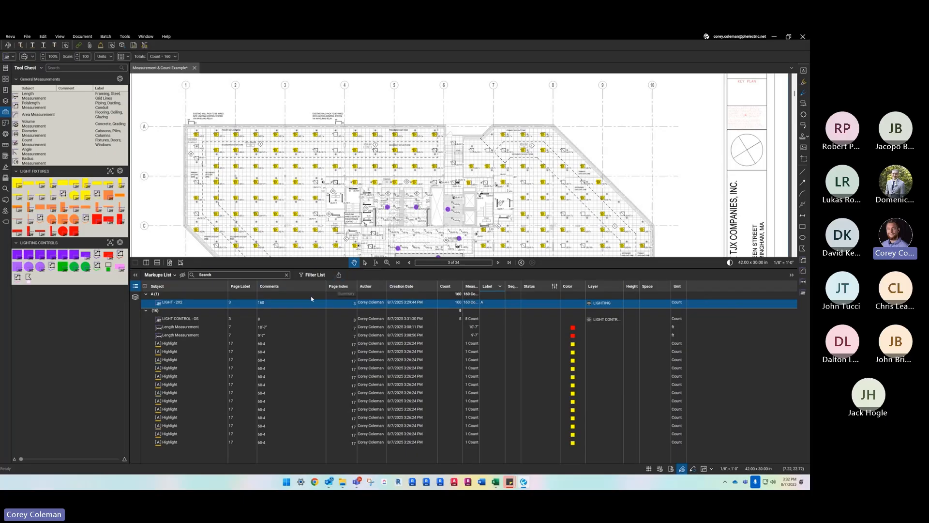
{"action": "left_click", "coordinate": [182, 345]}
{"action": "left_click", "coordinate": [168, 442], "text": "shift"}
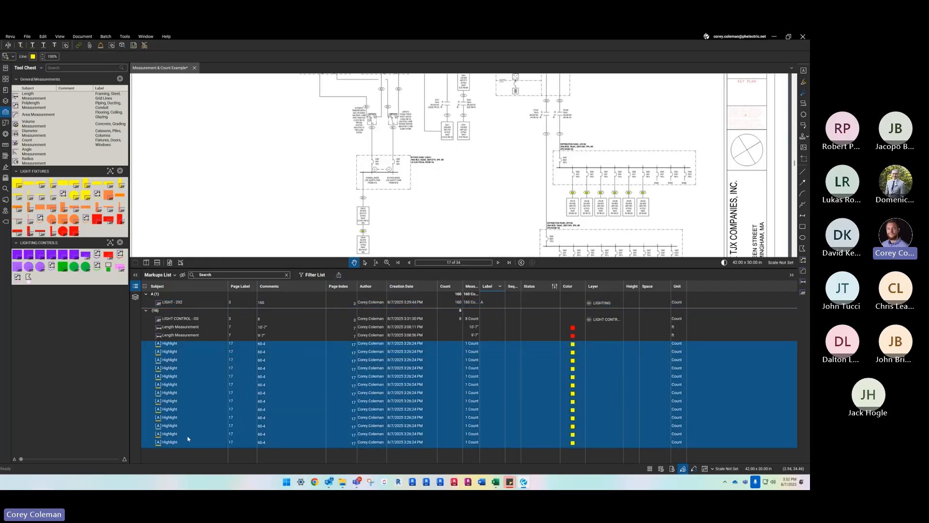
{"action": "key", "text": "Delete"}
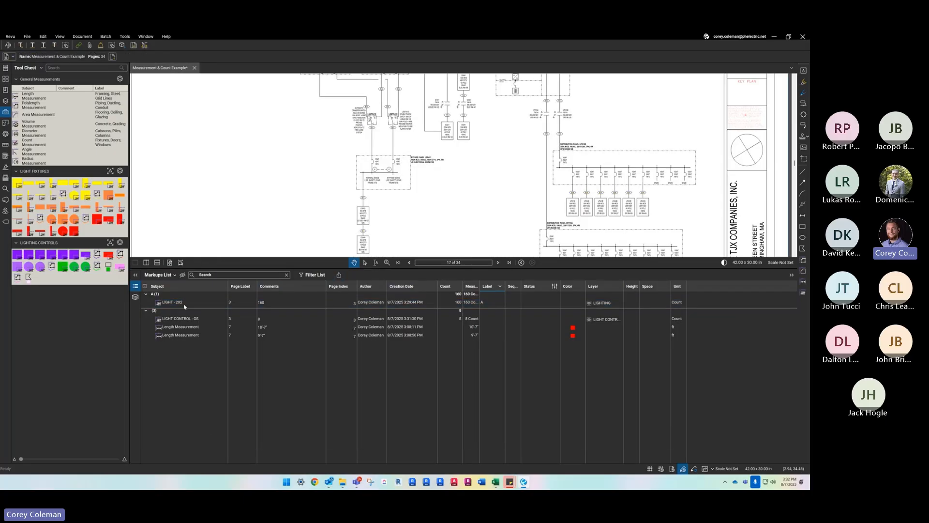
- Look at the print and PDF summary settings for the markups and close them without exporting
{"action": "left_click", "coordinate": [338, 275]}
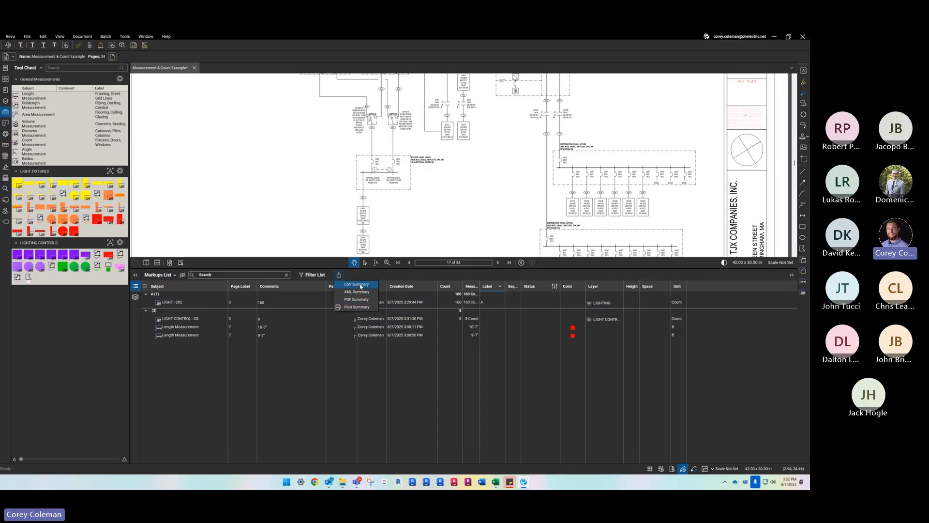
{"action": "left_click", "coordinate": [361, 307]}
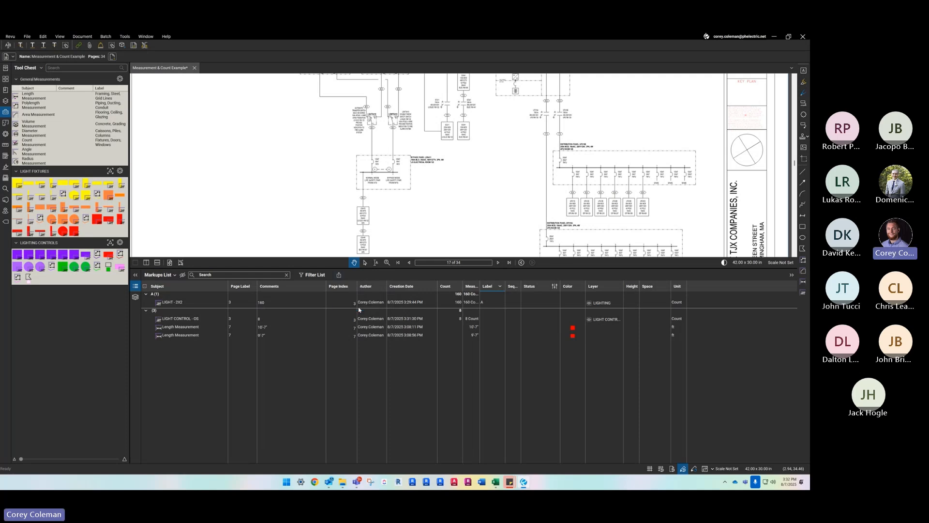
{"action": "left_click", "coordinate": [494, 120]}
{"action": "left_click", "coordinate": [339, 274]}
{"action": "left_click", "coordinate": [355, 300]}
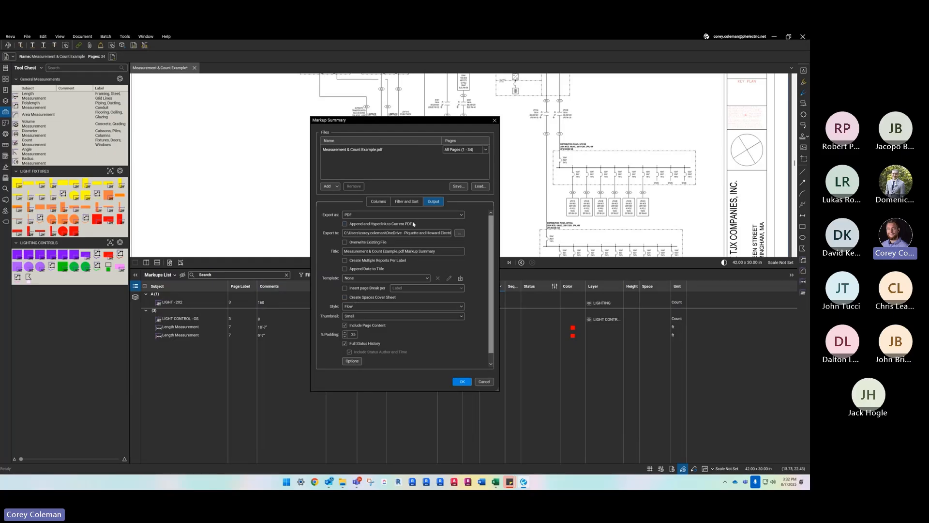
{"action": "left_click", "coordinate": [494, 120]}
- Start a CSV markup summary of all pages and include Markups & Totals in its output
{"action": "left_click", "coordinate": [338, 275]}
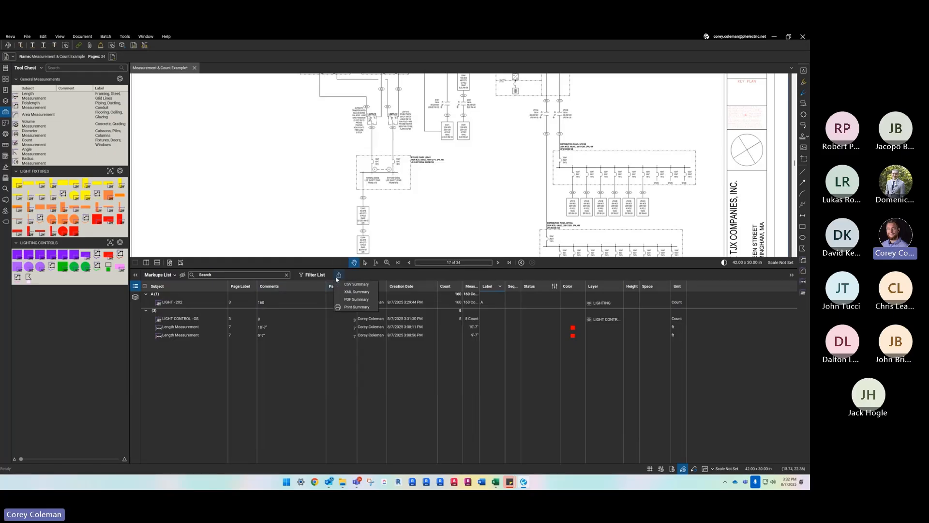
{"action": "left_click", "coordinate": [356, 284]}
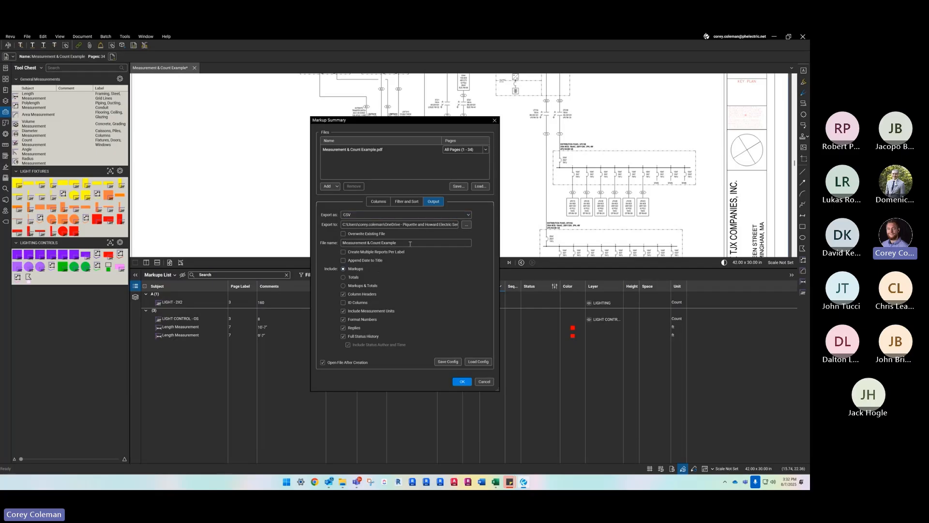
{"action": "left_click", "coordinate": [354, 285]}
- Limit the columns of the CSV markup summary to Count and Label
{"action": "left_click", "coordinate": [408, 201]}
{"action": "left_click", "coordinate": [383, 202]}
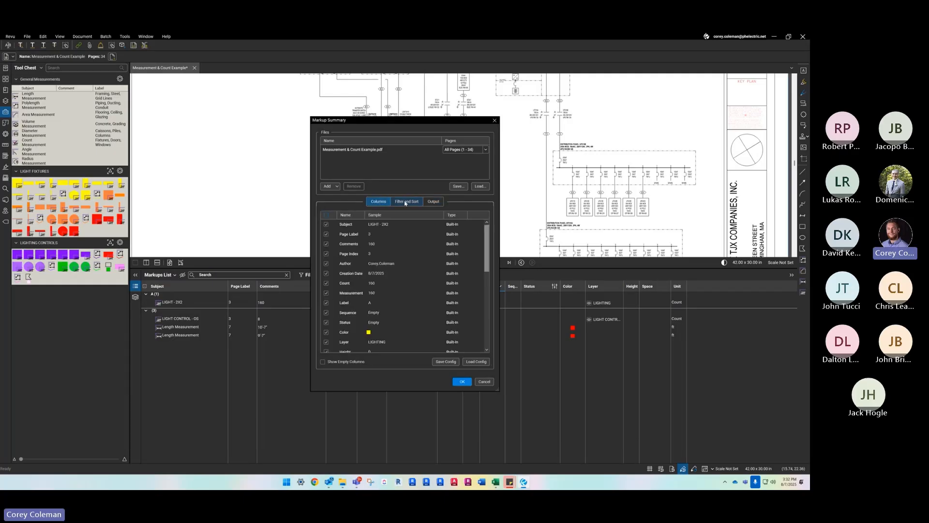
{"action": "scroll", "coordinate": [347, 290], "scroll_direction": "down", "scroll_amount": 6}
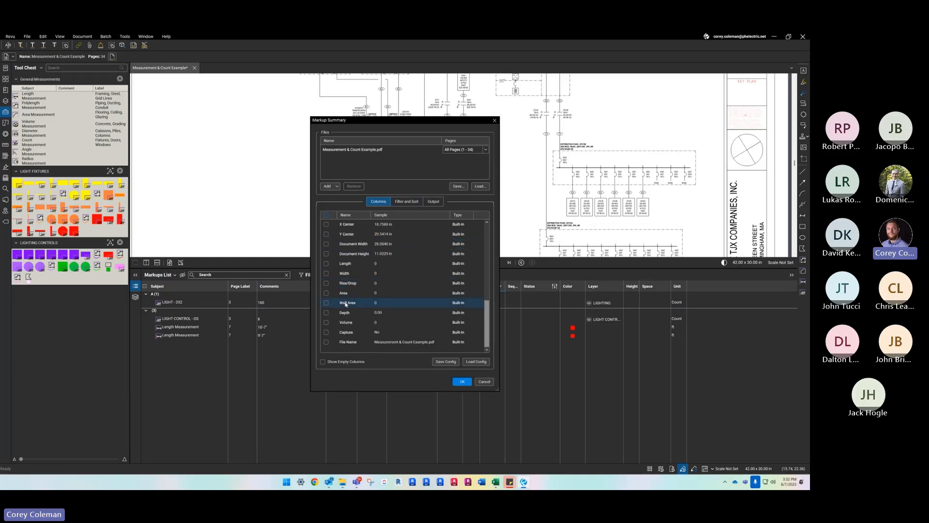
{"action": "scroll", "coordinate": [346, 300], "scroll_direction": "up", "scroll_amount": 6}
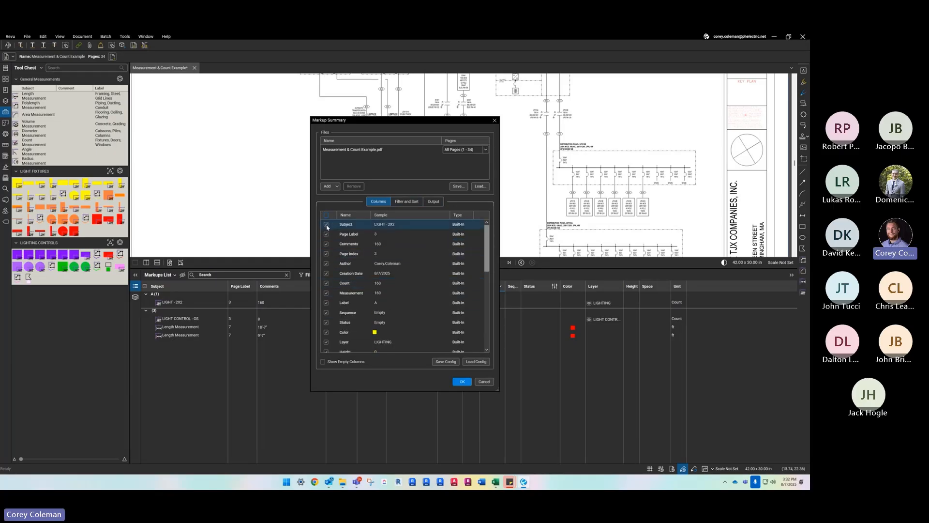
{"action": "left_click", "coordinate": [327, 224]}
{"action": "left_click", "coordinate": [327, 215]}
{"action": "left_click", "coordinate": [327, 302]}
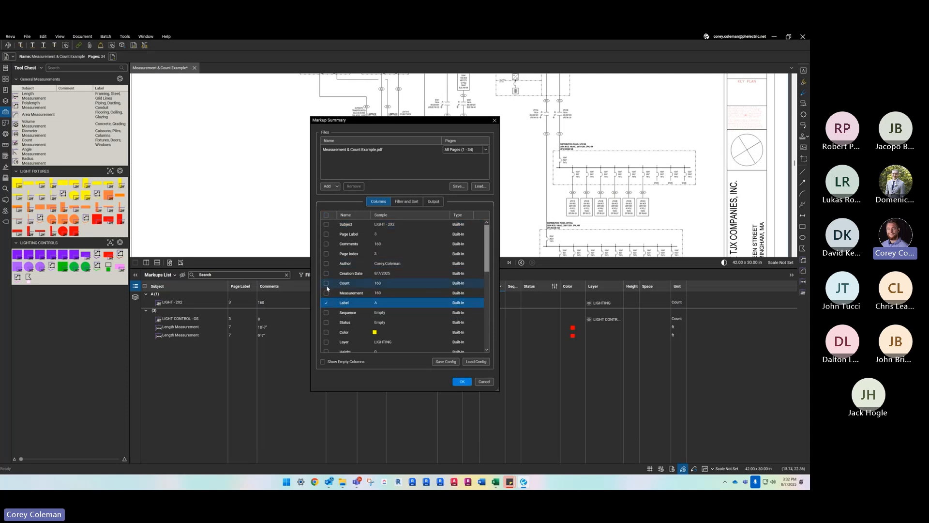
{"action": "left_click", "coordinate": [326, 283]}
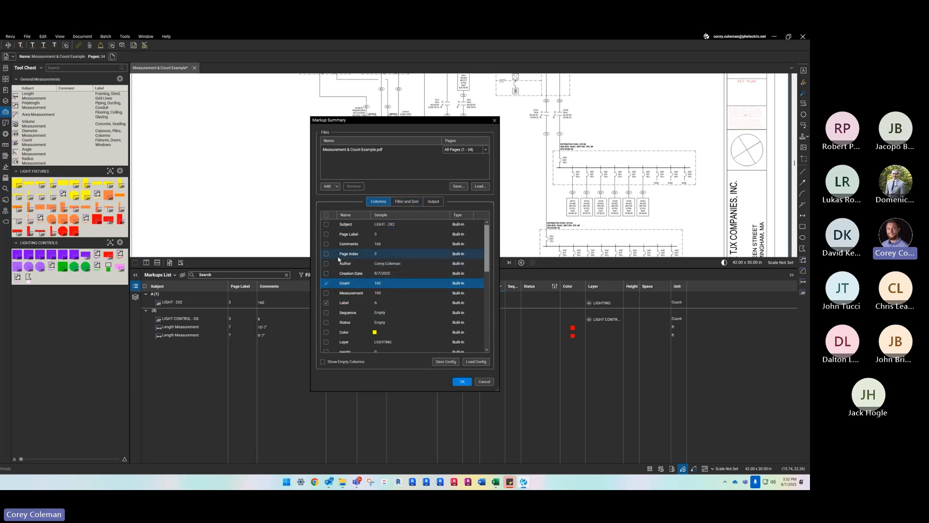
{"action": "scroll", "coordinate": [373, 286], "scroll_direction": "down", "scroll_amount": 3}
{"action": "scroll", "coordinate": [369, 293], "scroll_direction": "up", "scroll_amount": 3}
- Check the Count and Label filters of the summary, keeping both at All, and export the CSV file
{"action": "left_click", "coordinate": [402, 201]}
{"action": "left_click", "coordinate": [372, 224]}
{"action": "left_click", "coordinate": [372, 224]}
{"action": "left_click", "coordinate": [371, 225]}
{"action": "left_click", "coordinate": [372, 225]}
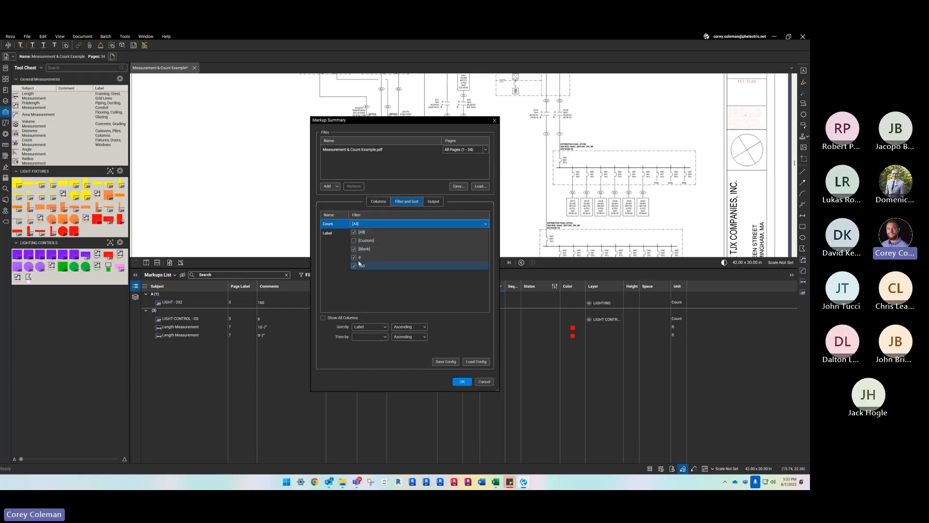
{"action": "left_click", "coordinate": [369, 234]}
{"action": "left_click", "coordinate": [369, 233]}
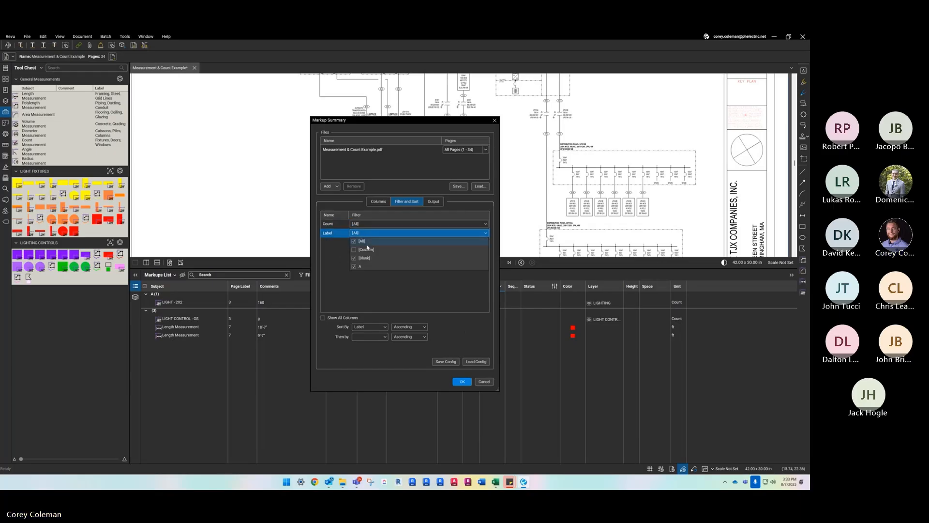
{"action": "left_click", "coordinate": [462, 381]}
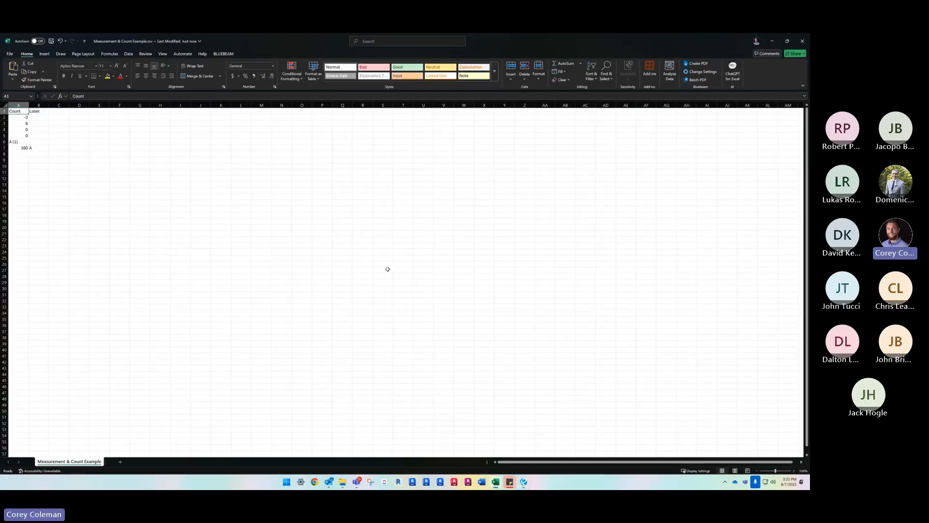
- View the exported counts in Excel and minimize both open spreadsheets to return to Bluebeam Revu
{"action": "left_click", "coordinate": [135, 178]}
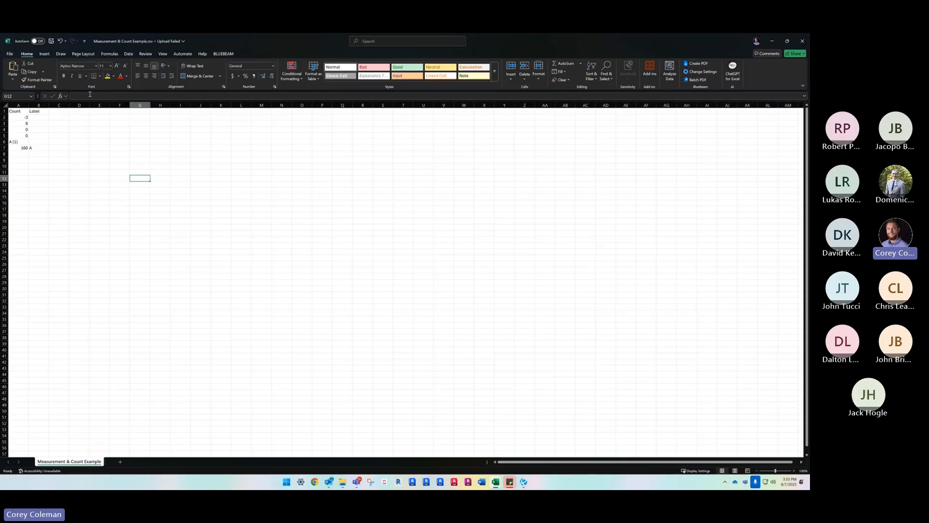
{"action": "left_click", "coordinate": [772, 41]}
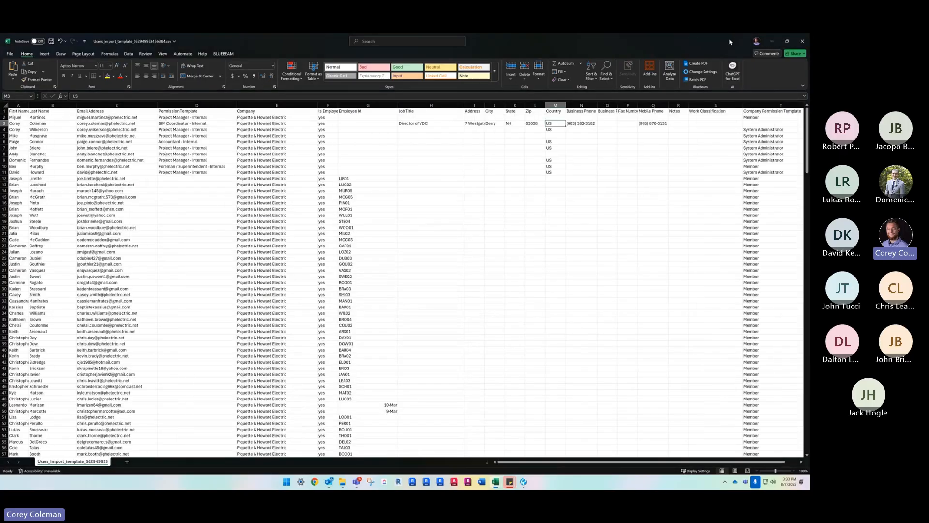
{"action": "left_click", "coordinate": [773, 41]}
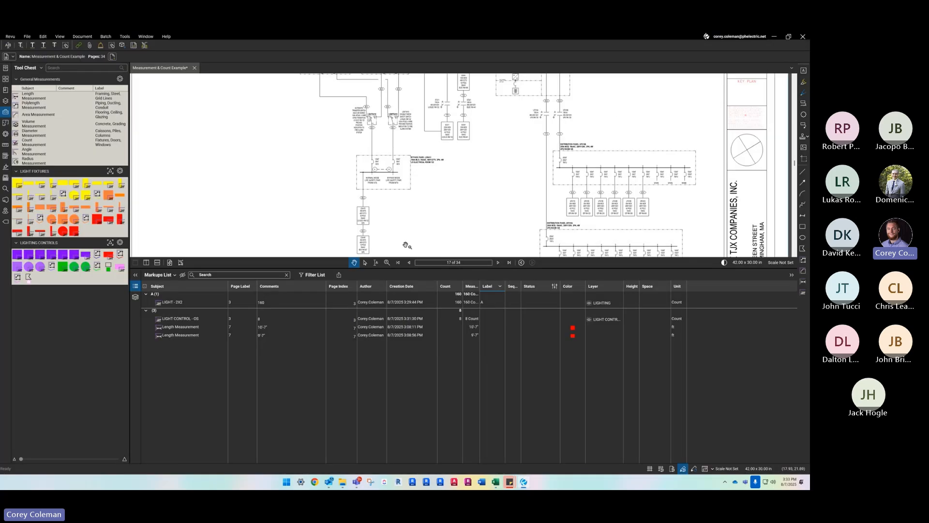
- Collapse the Markups List and go to the first page of the drawing set
{"action": "left_click_drag", "start_coordinate": [400, 268], "coordinate": [408, 462]}
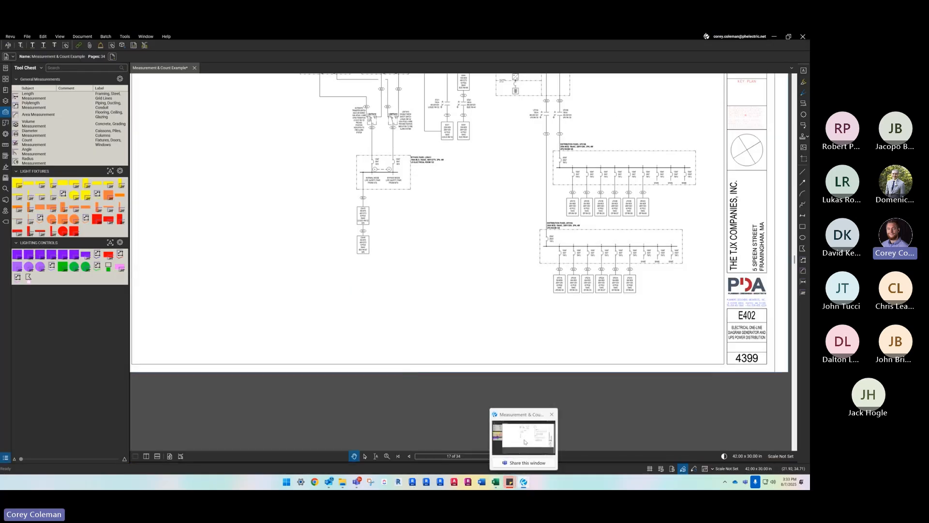
{"action": "scroll", "coordinate": [291, 285], "scroll_direction": "down", "scroll_amount": 4}
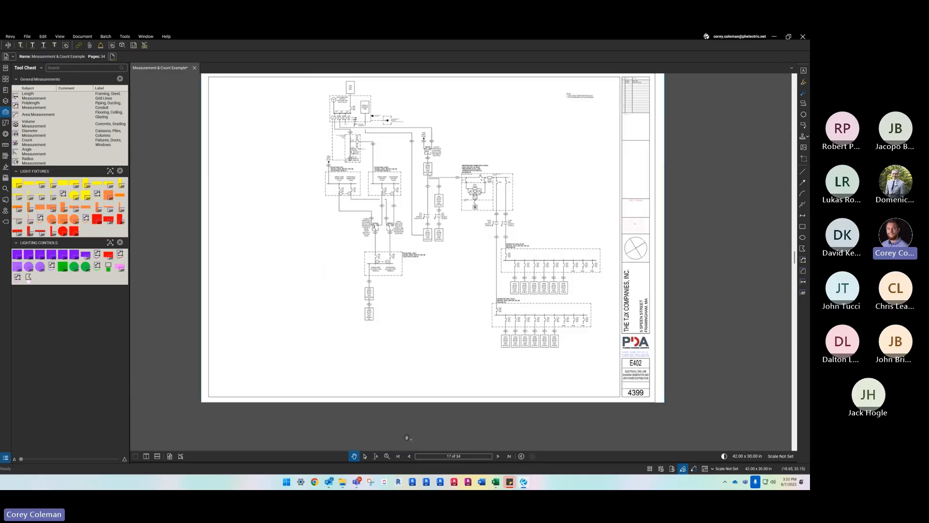
{"action": "left_click", "coordinate": [398, 456]}
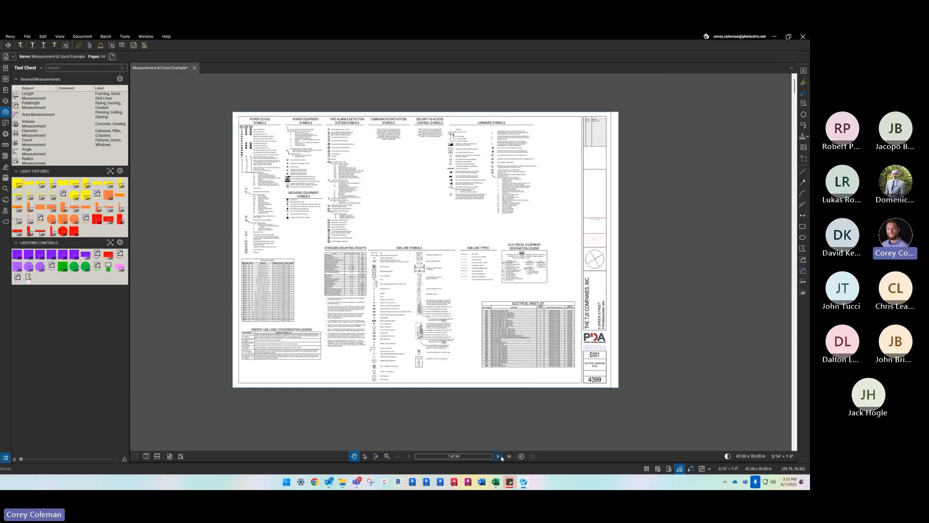
- Go to the counted lighting plan on page 3, expand the Markups List to review its entries, and collapse it again
{"action": "left_click", "coordinate": [498, 456]}
{"action": "scroll", "coordinate": [362, 291], "scroll_direction": "up", "scroll_amount": 3}
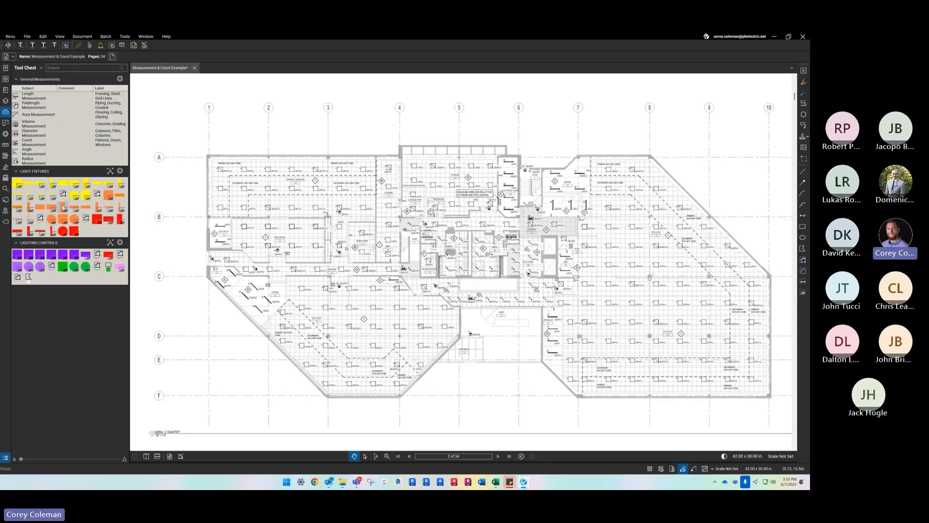
{"action": "left_click", "coordinate": [500, 458]}
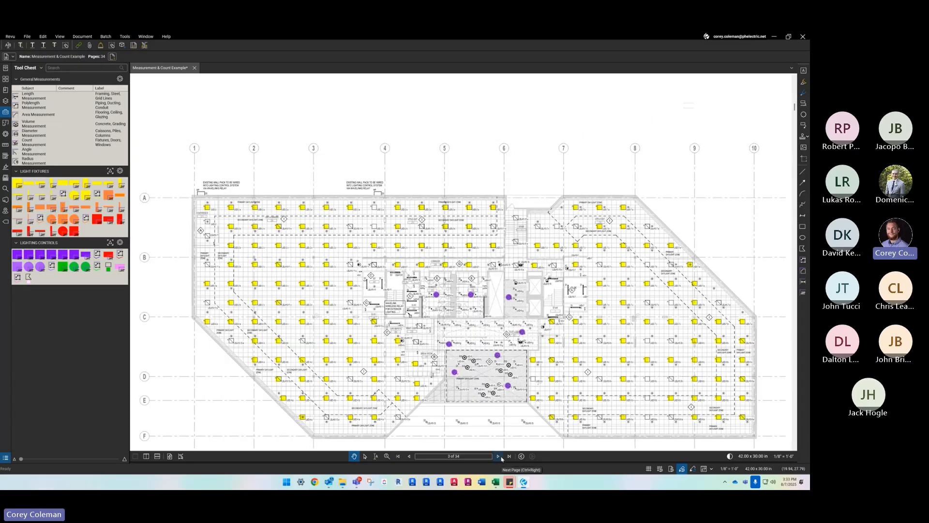
{"action": "mouse_move", "coordinate": [264, 463]}
{"action": "left_mouse_down"}
{"action": "mouse_move", "coordinate": [283, 349]}
{"action": "mouse_move", "coordinate": [271, 315]}
{"action": "left_mouse_up"}
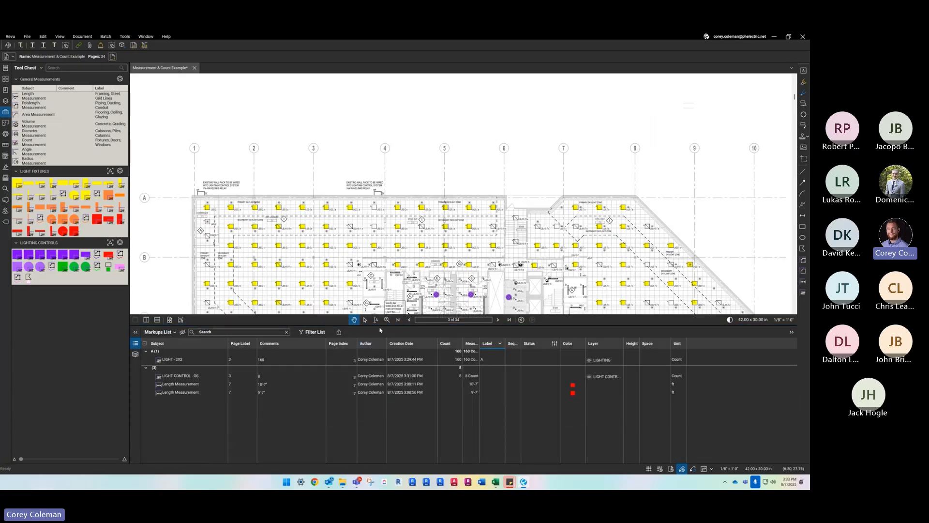
{"action": "left_click_drag", "start_coordinate": [376, 326], "coordinate": [501, 461]}
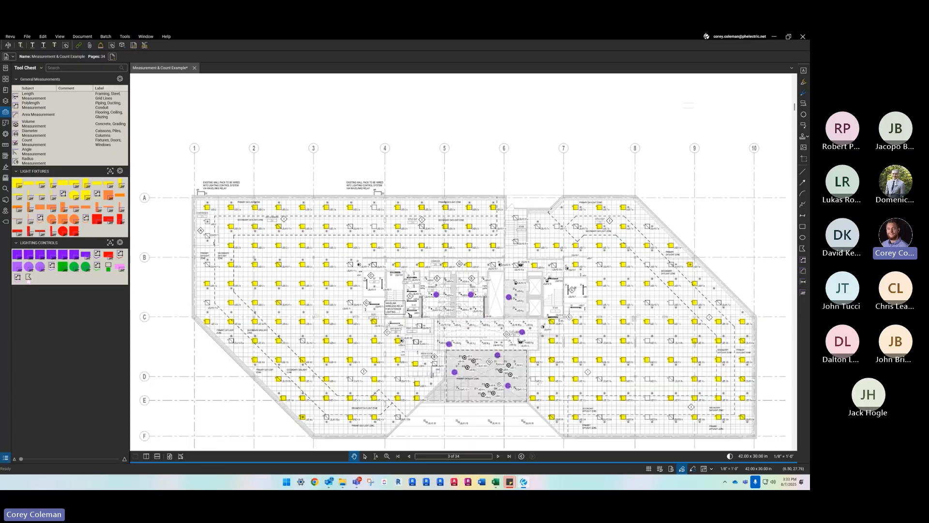
- Advance through the drawing set to page 7 and examine the power floor plan
{"action": "left_click", "coordinate": [498, 456]}
{"action": "left_click", "coordinate": [499, 456]}
{"action": "left_click", "coordinate": [499, 457]}
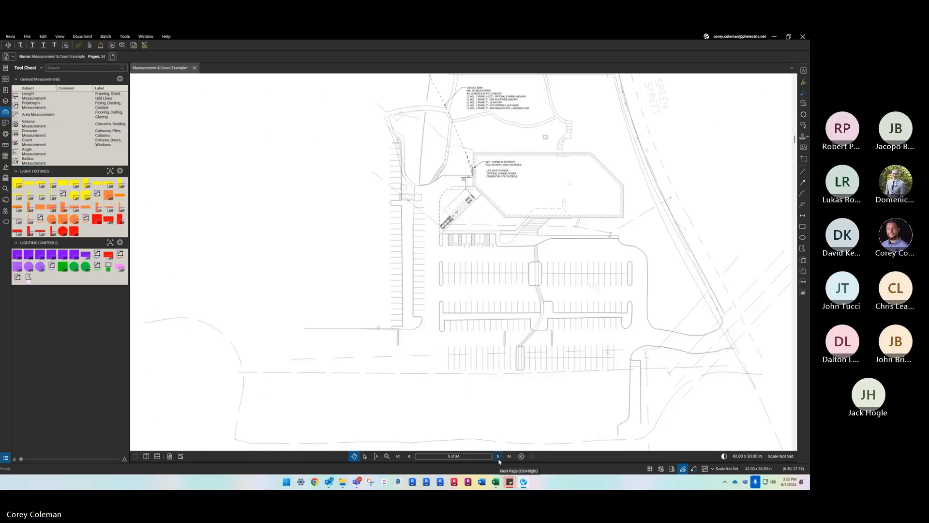
{"action": "left_click", "coordinate": [499, 456]}
{"action": "scroll", "coordinate": [455, 331], "scroll_direction": "down", "scroll_amount": 1}
{"action": "left_click_drag", "start_coordinate": [455, 331], "coordinate": [418, 338]}
{"action": "scroll", "coordinate": [419, 337], "scroll_direction": "up", "scroll_amount": 1}
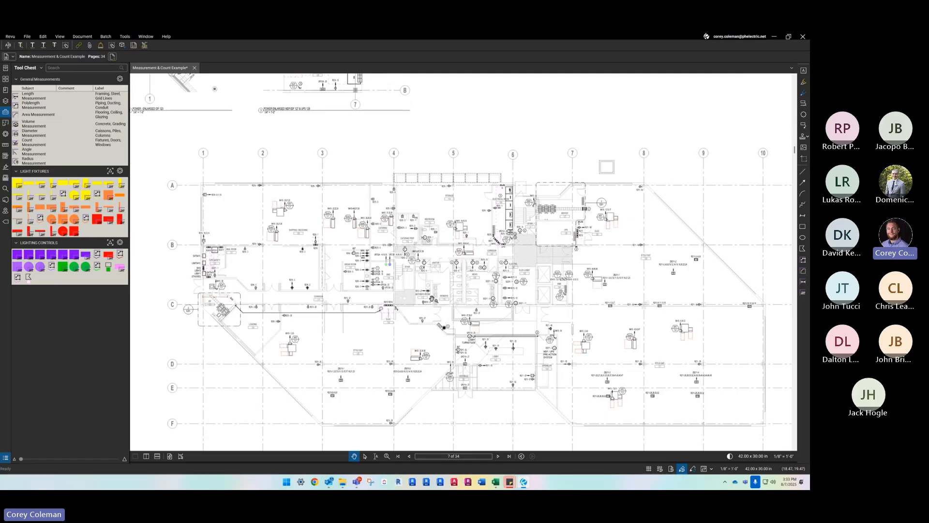